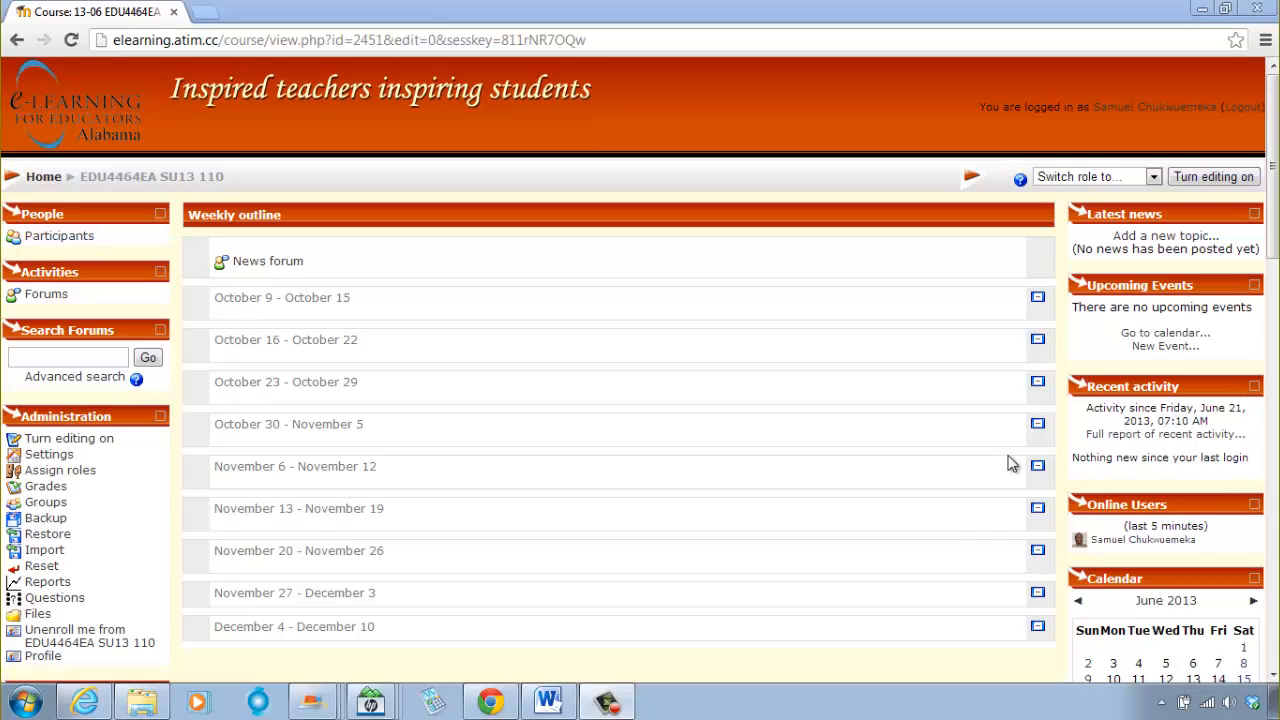
Step: Turn on course editing and look through the resource and activity types available for the course's opening section
left_click(1207, 177)
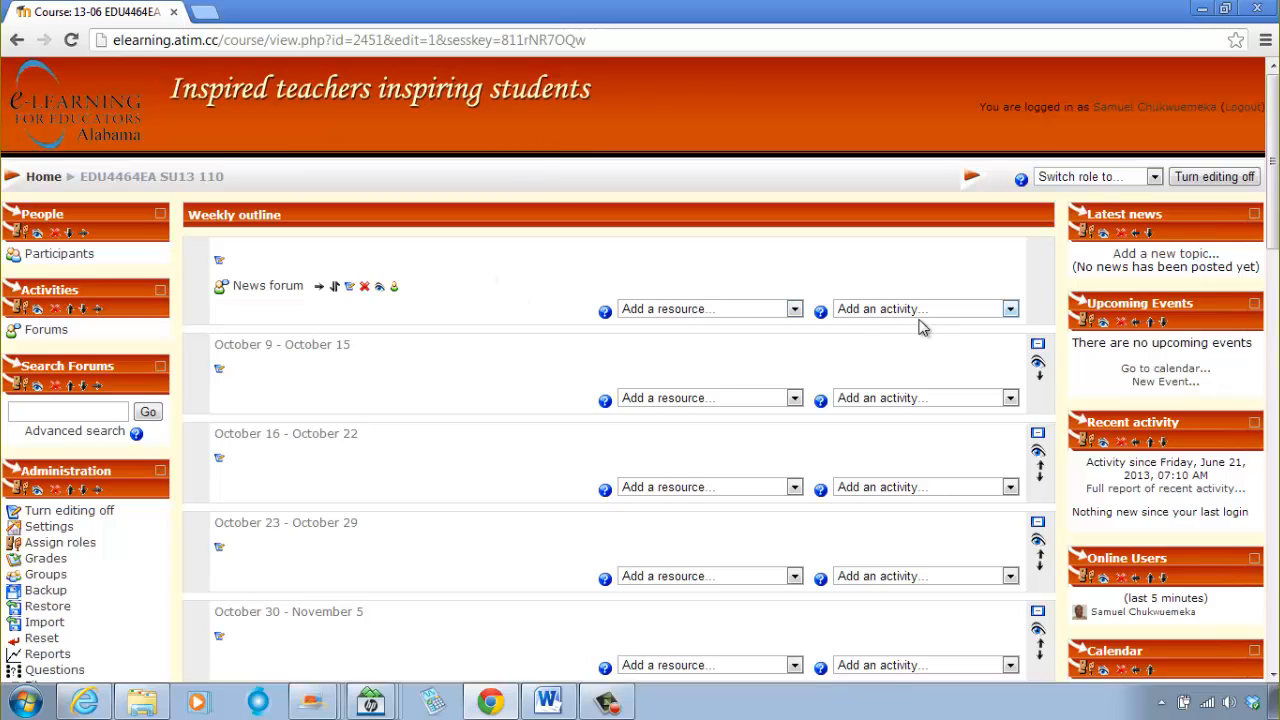
left_click(793, 311)
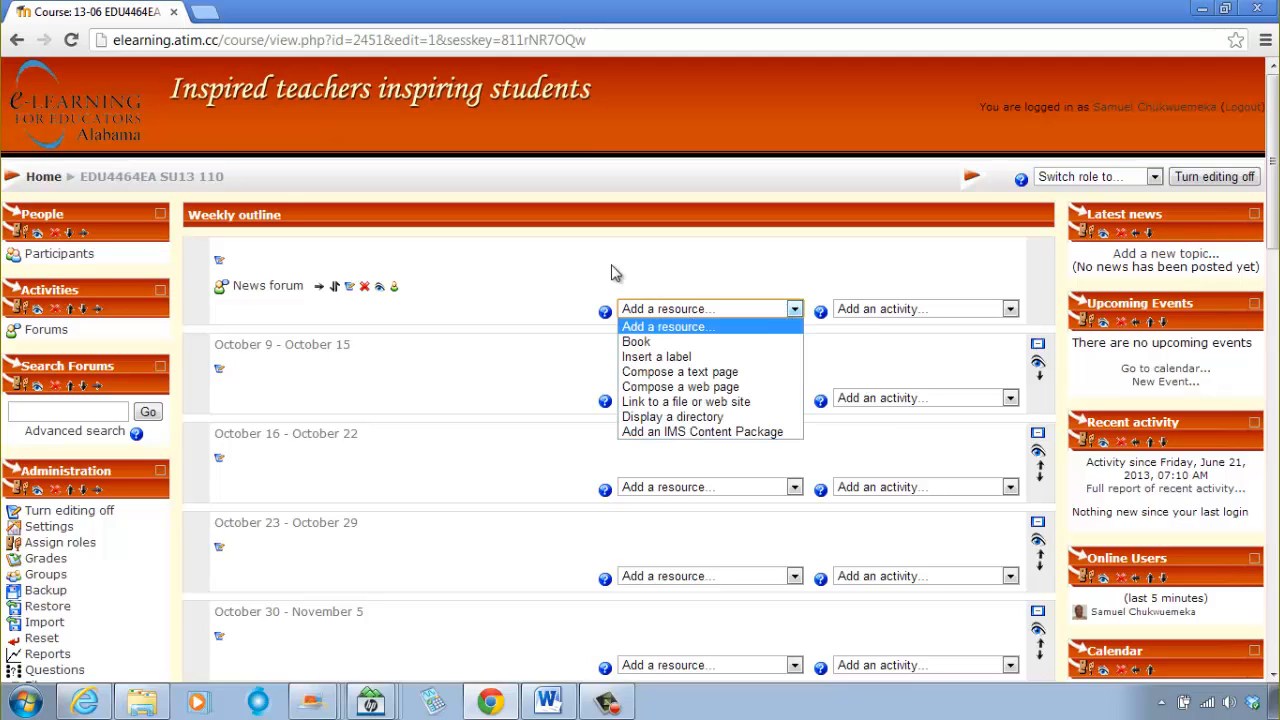
left_click(916, 309)
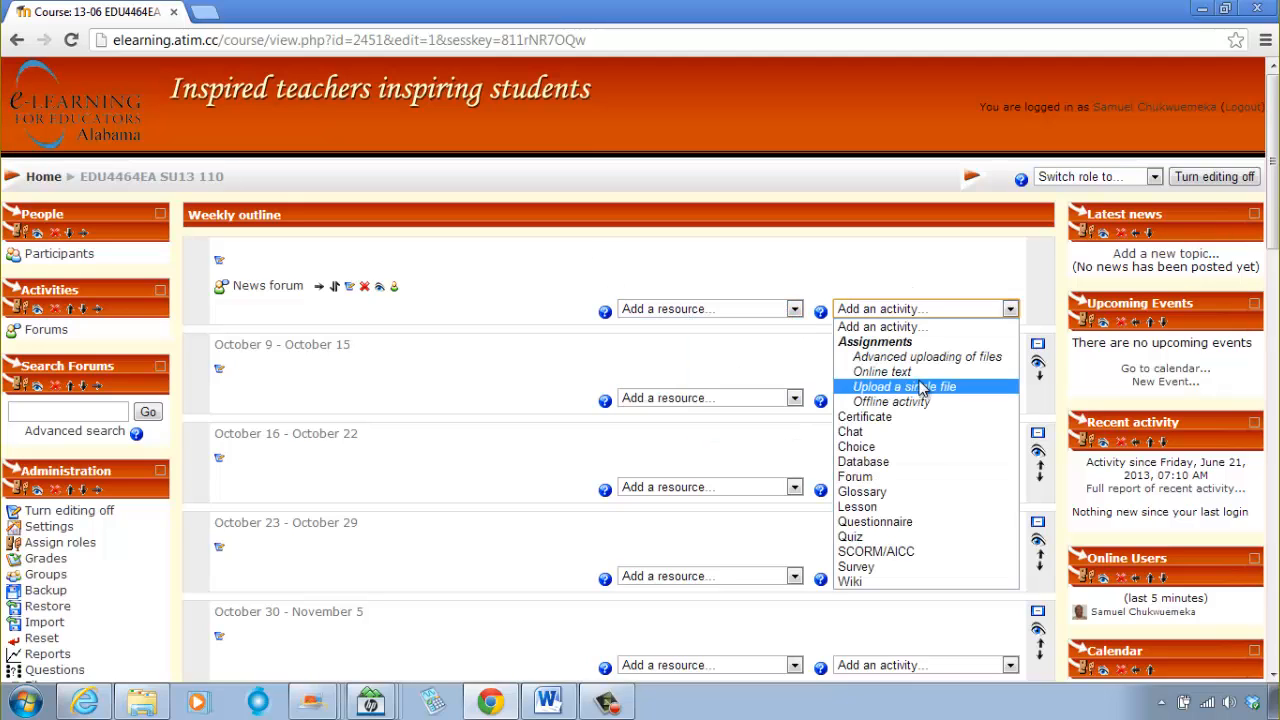
left_click(691, 312)
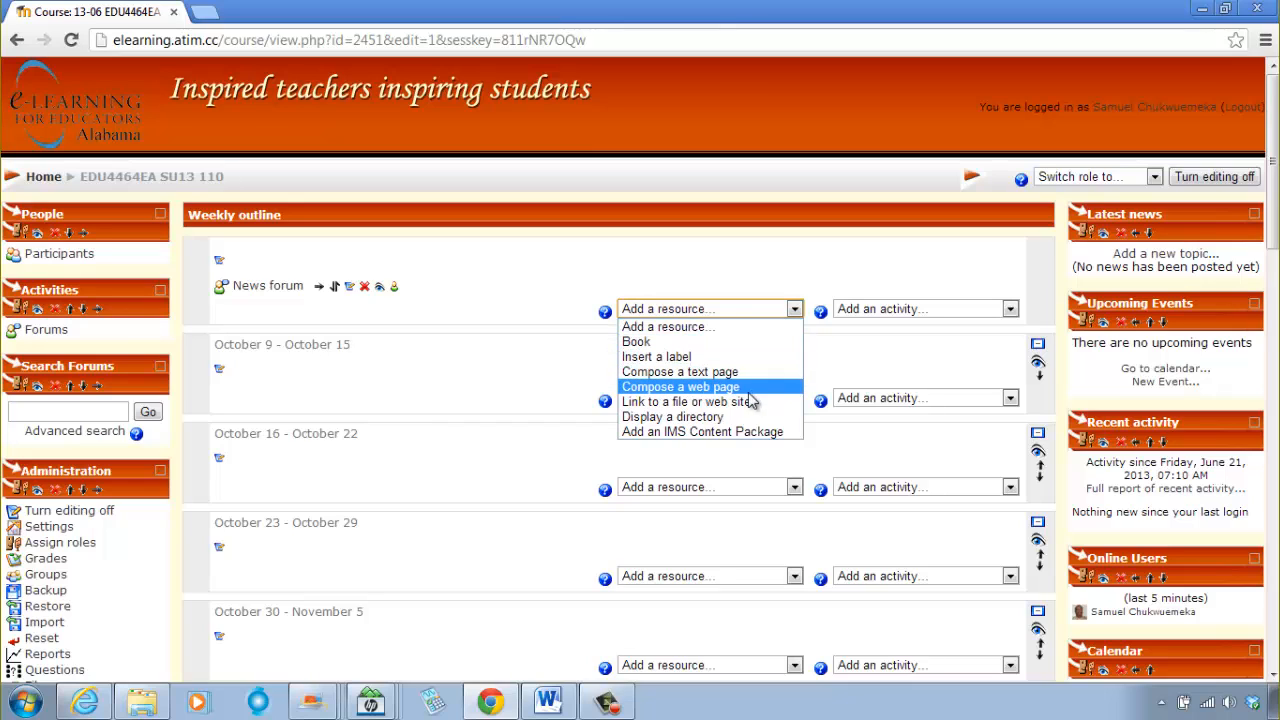
left_click(891, 311)
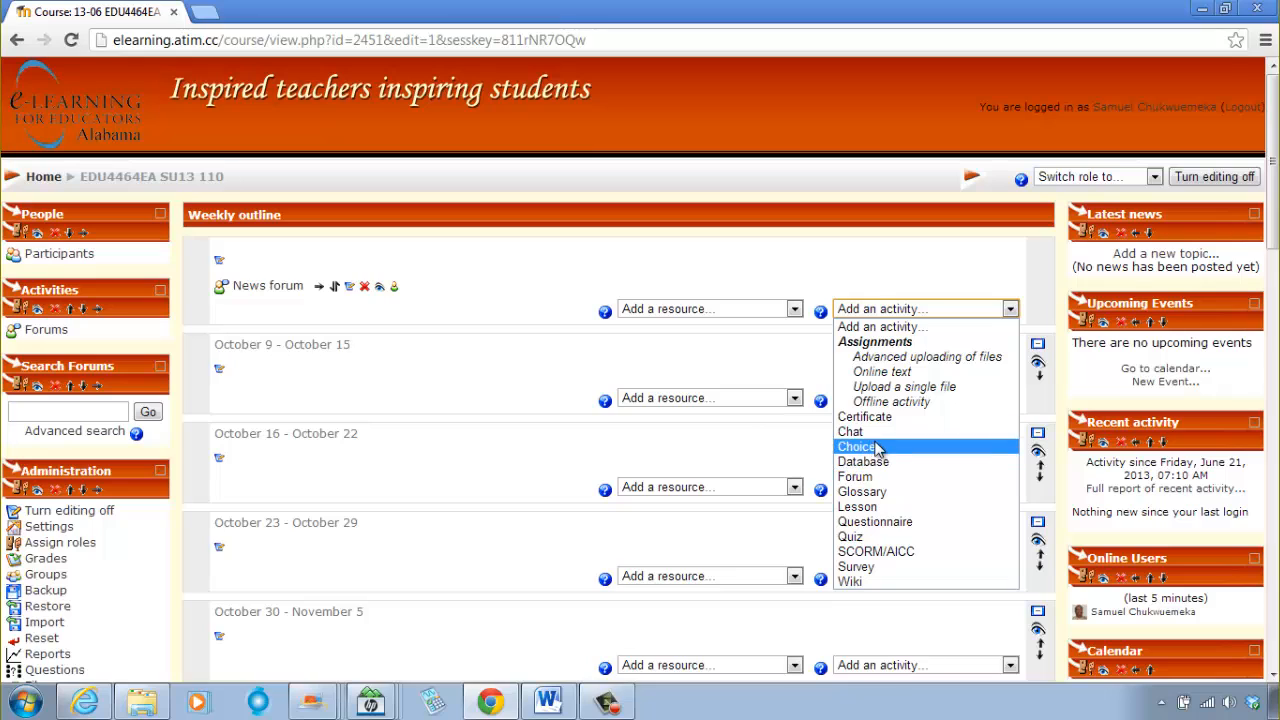
left_click(766, 276)
Step: Start a new label in the course's opening section and enlarge its text editor
left_click(708, 312)
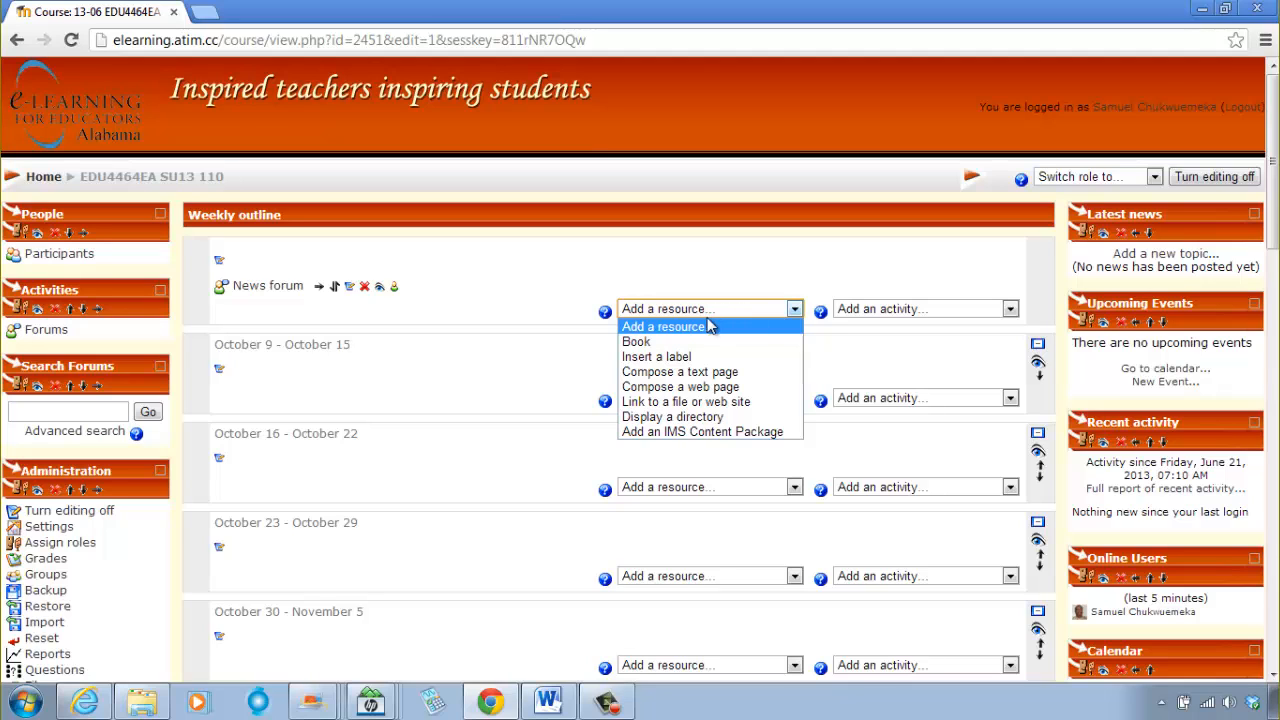
left_click(680, 357)
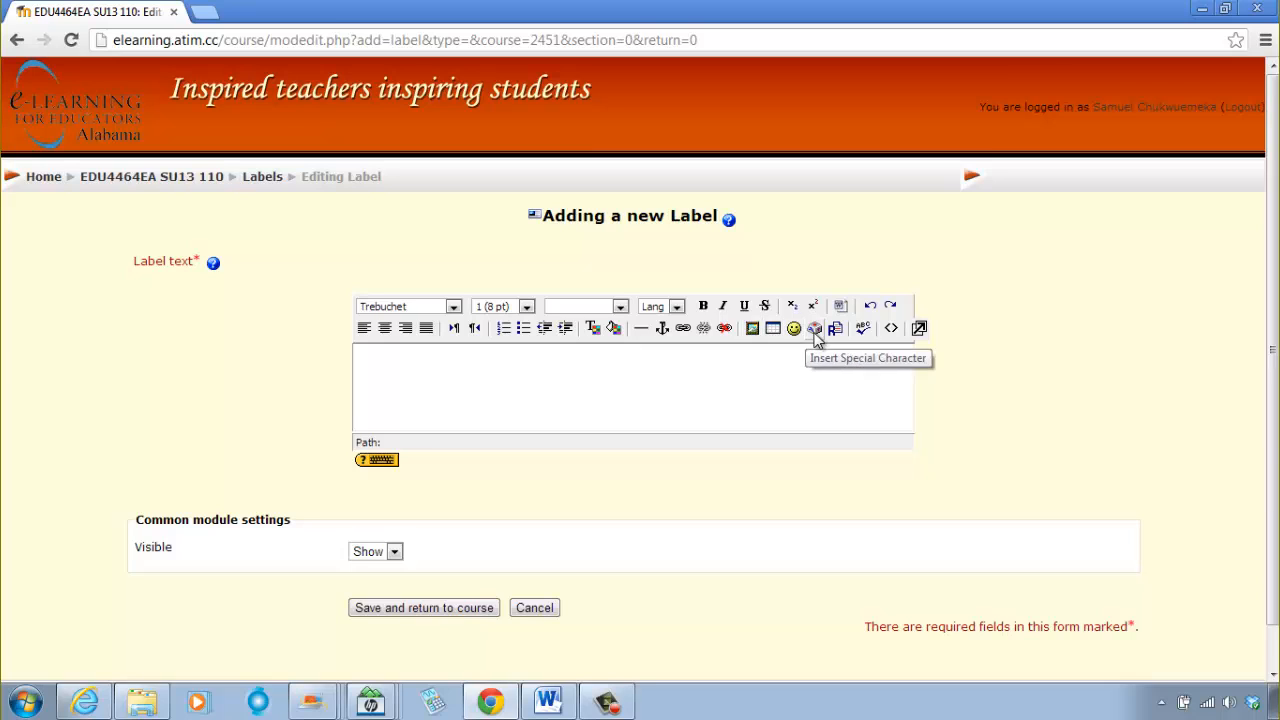
left_click(919, 329)
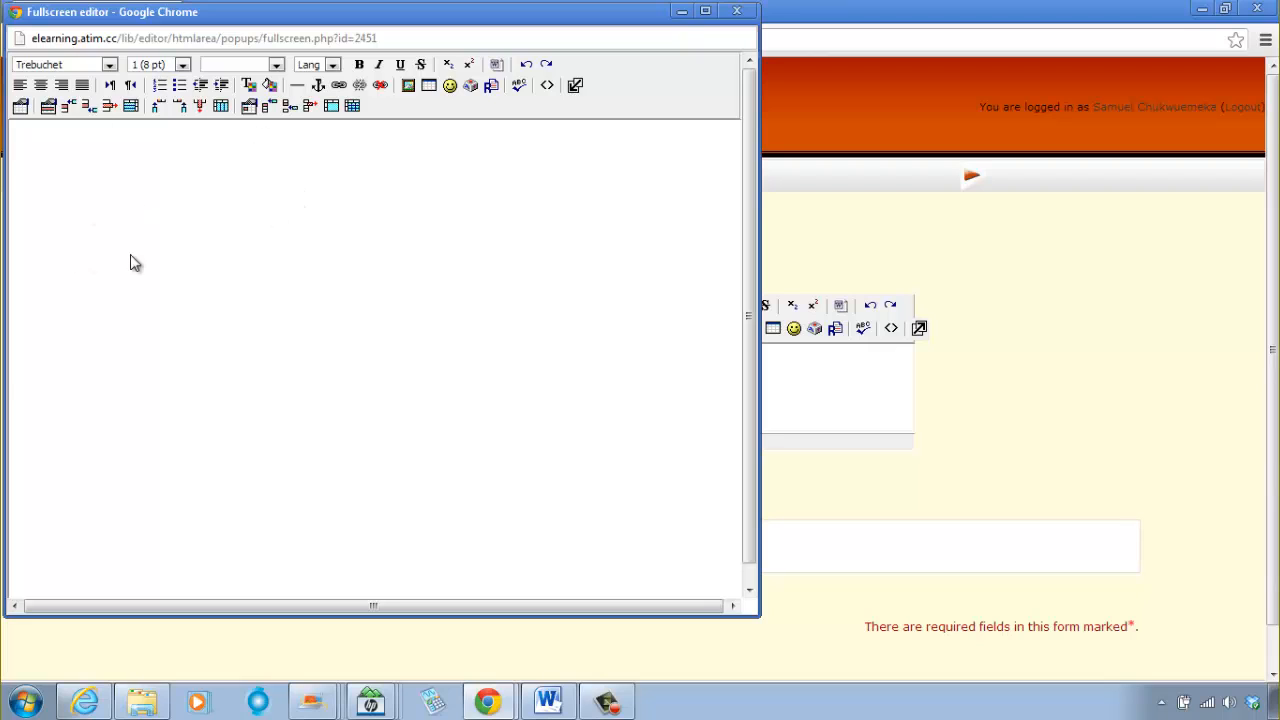
Step: Insert a table with 1 row and 3 columns into the label
left_click(430, 87)
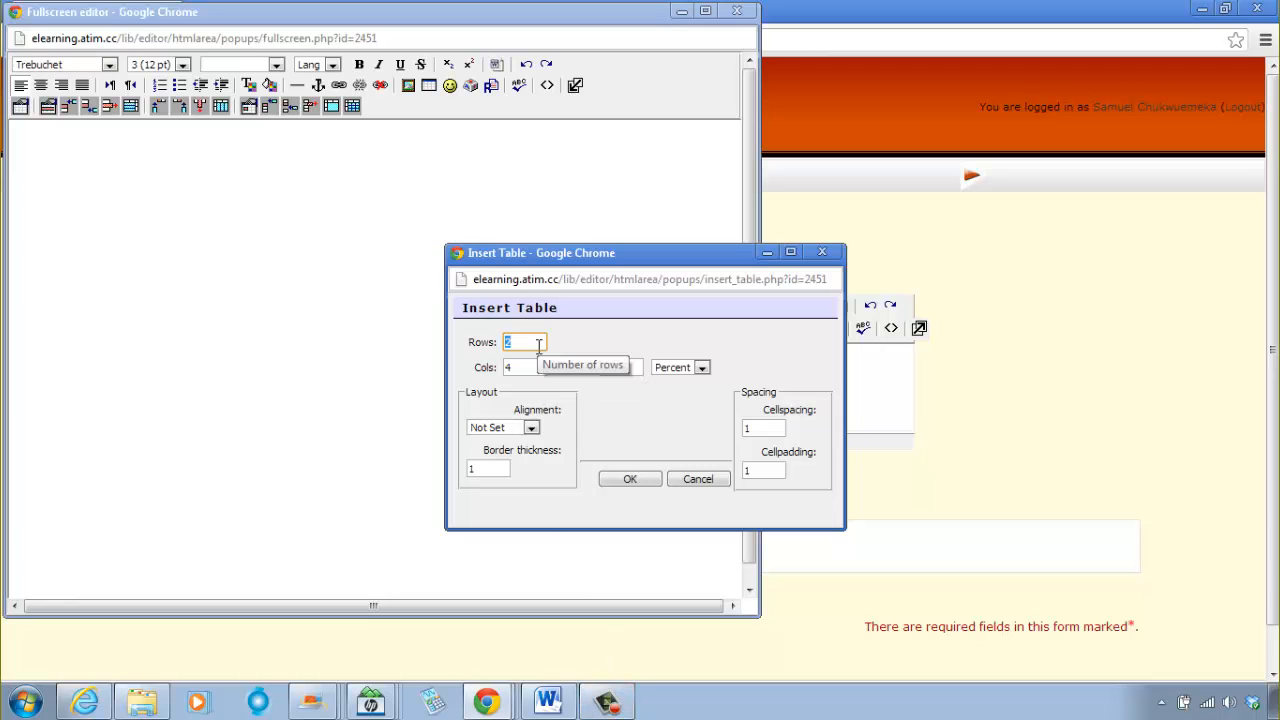
left_click(537, 345)
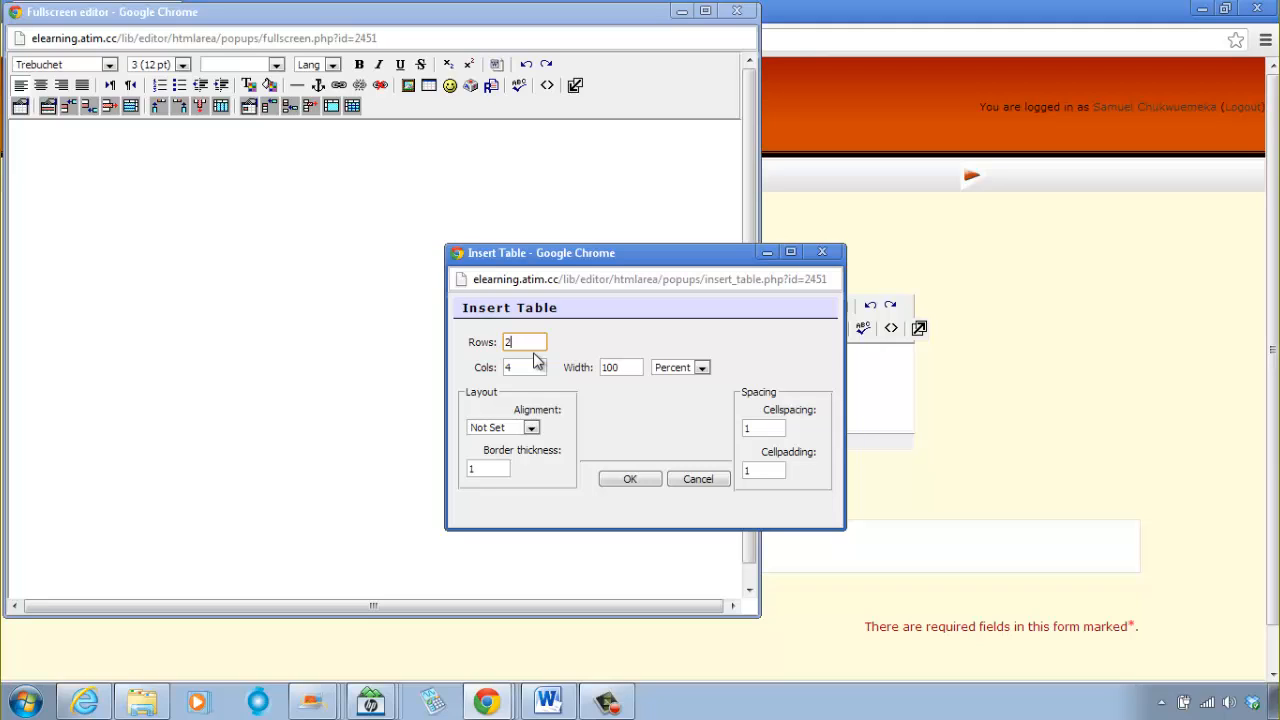
key("BackSpace")
type("1")
left_click(537, 369)
key("BackSpace")
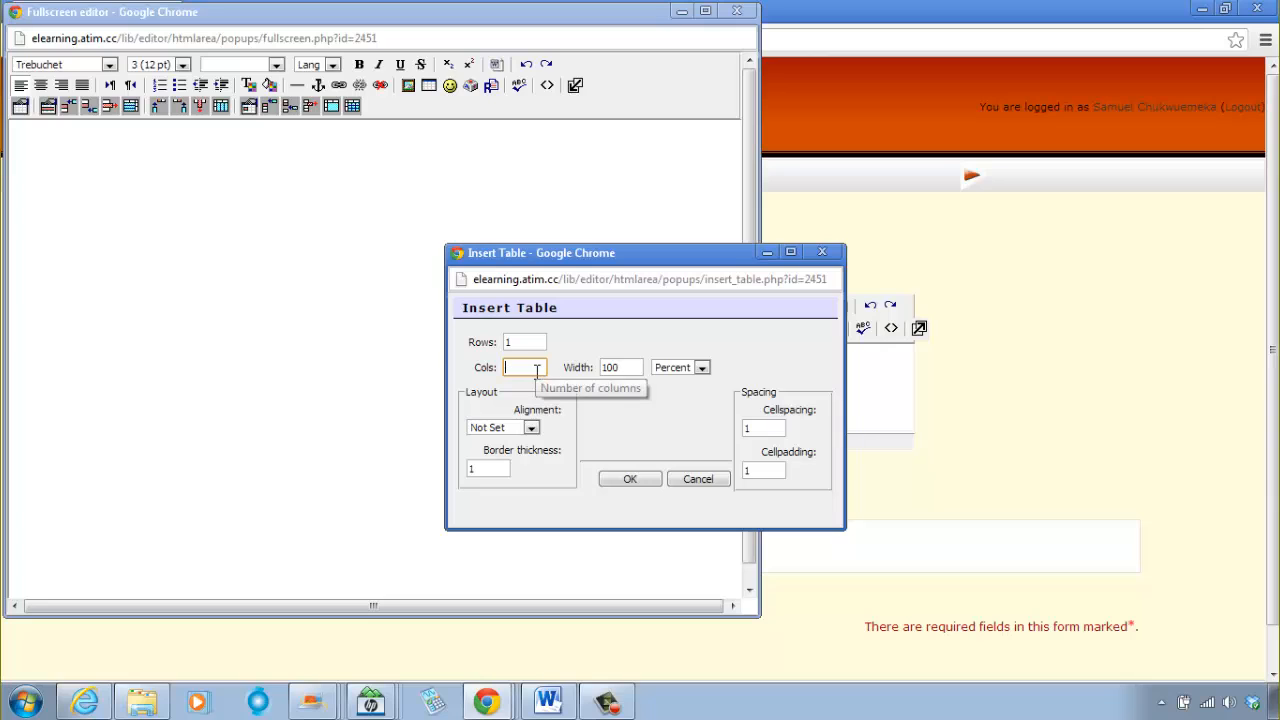
type("3")
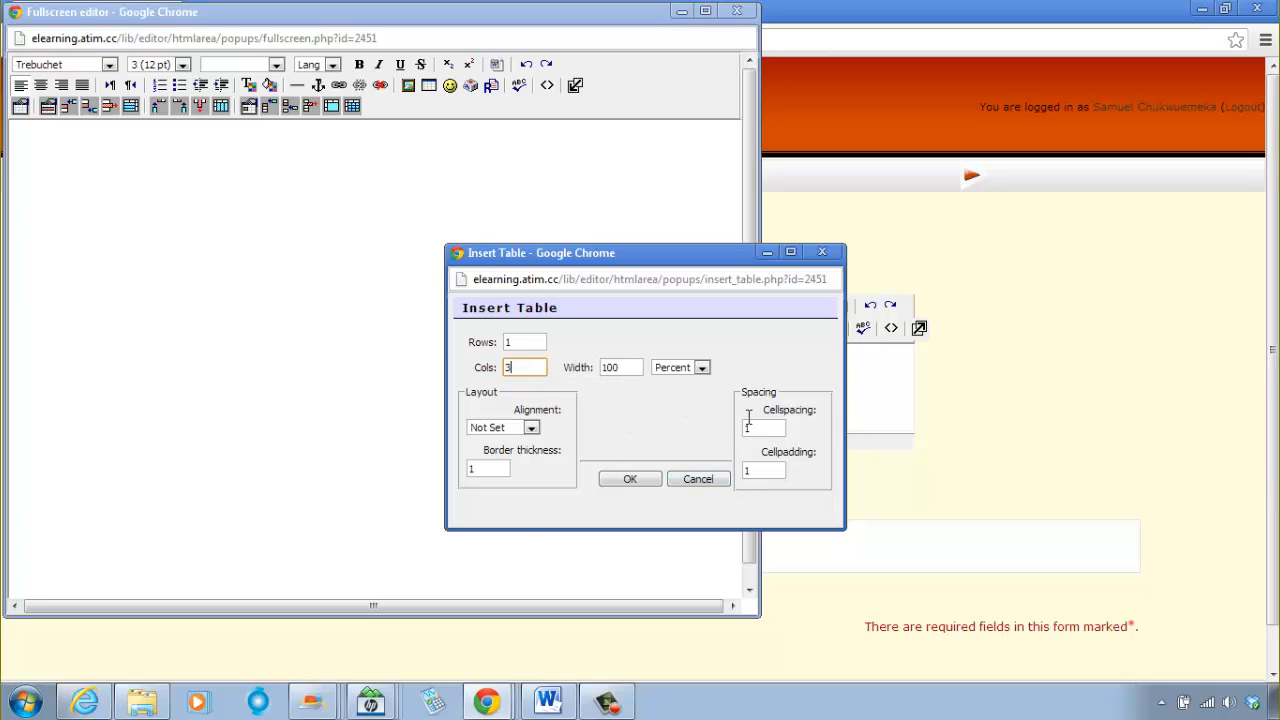
left_click(630, 479)
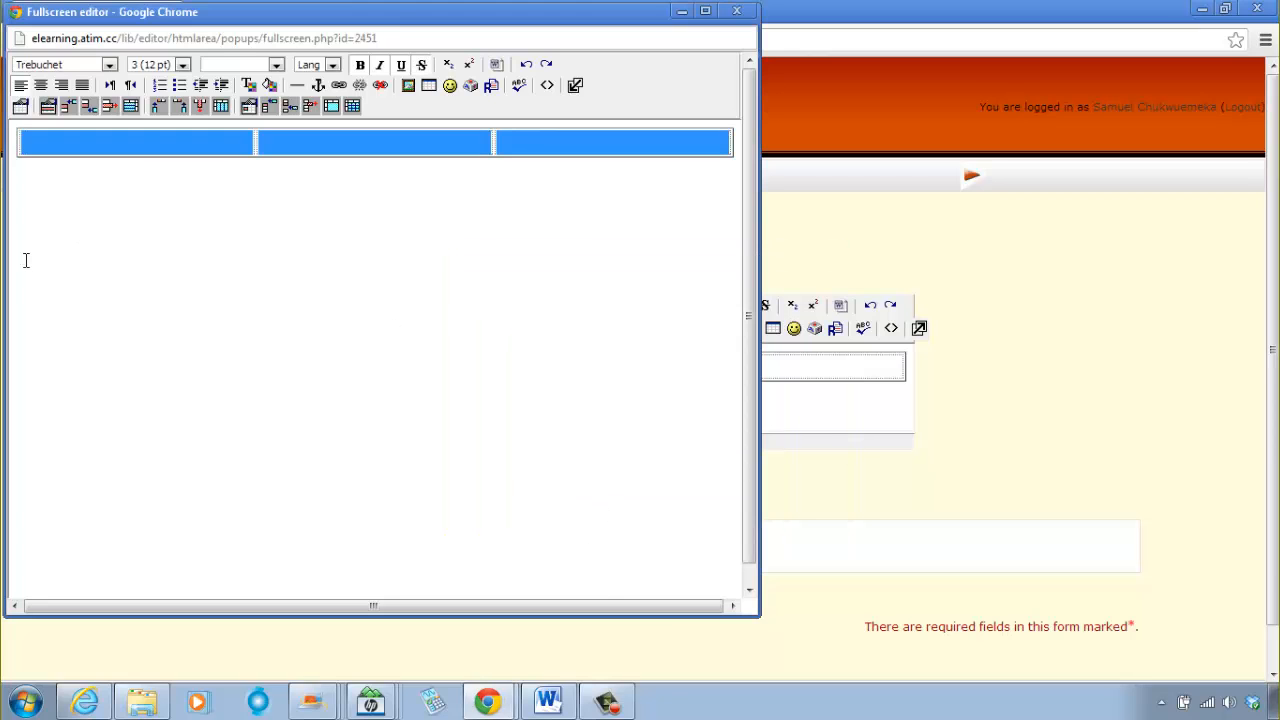
Step: Make the table row taller by adding four blank lines in the first cell
left_click(135, 148)
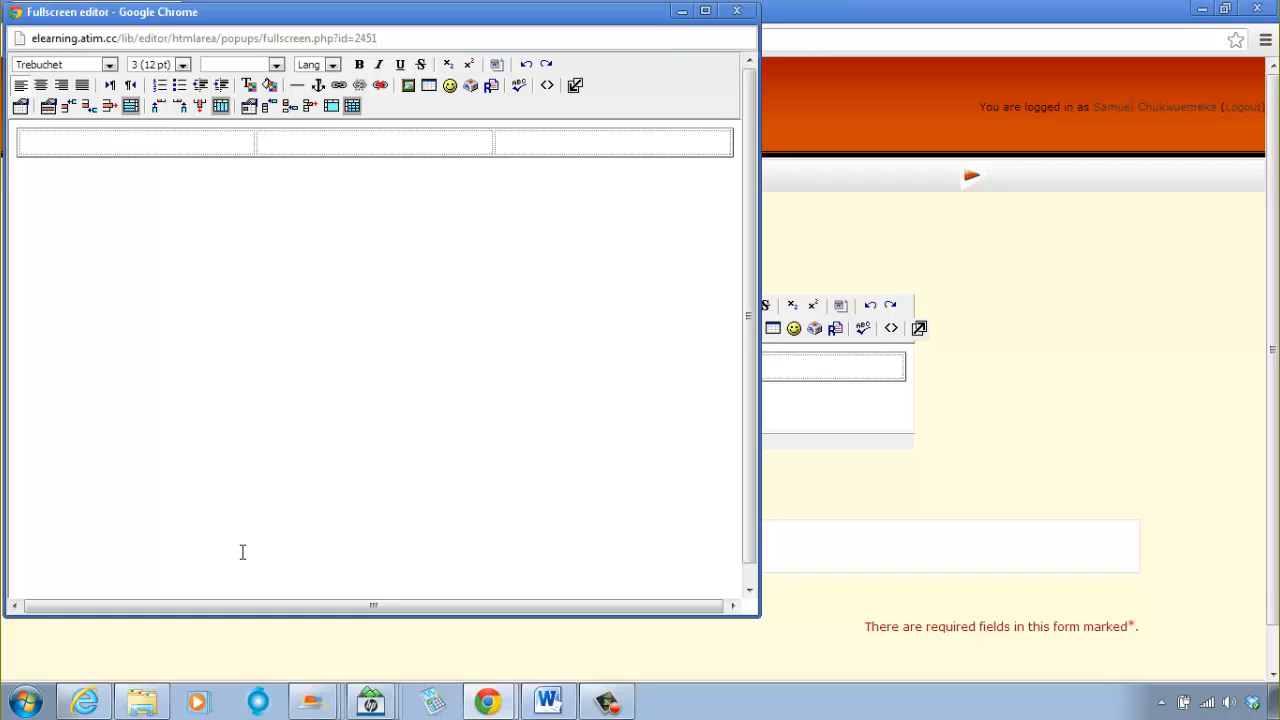
key("Return")
key("Return")
key("Return")
key("Return")
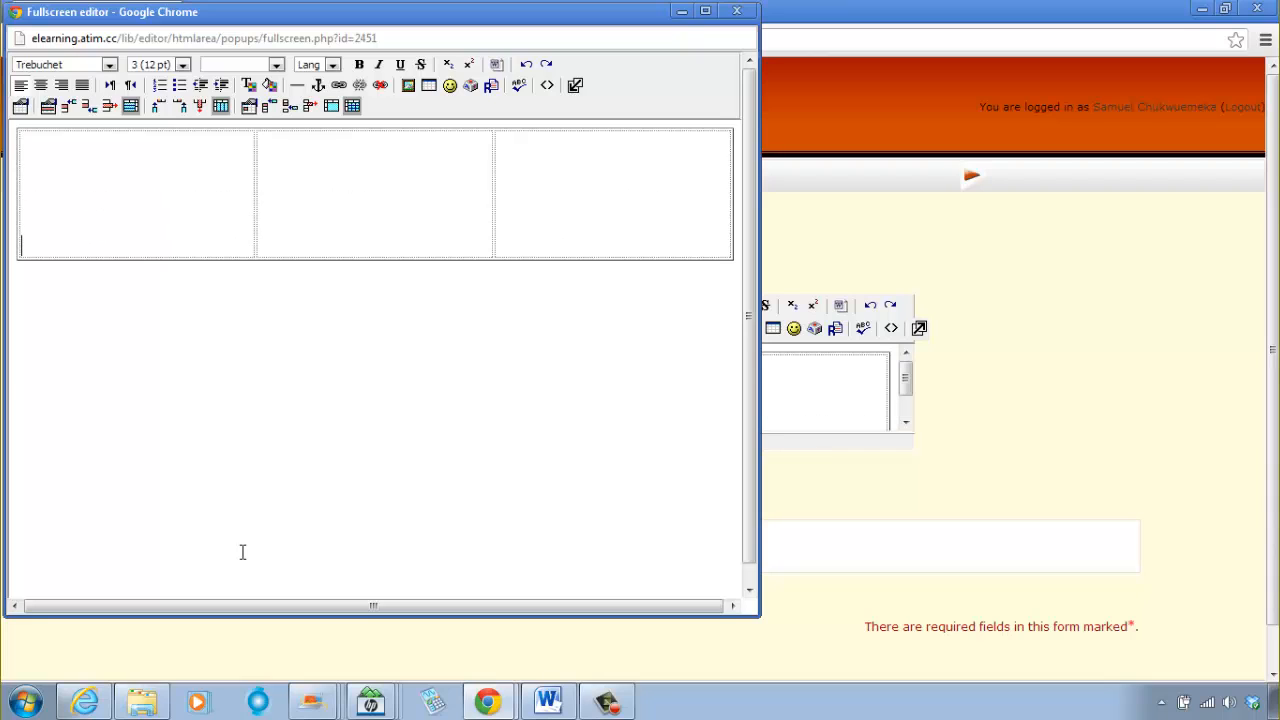
Step: Start inserting an image in the table's first cell and delete both existing files from the course's images folder
left_click(166, 176)
left_click(141, 150)
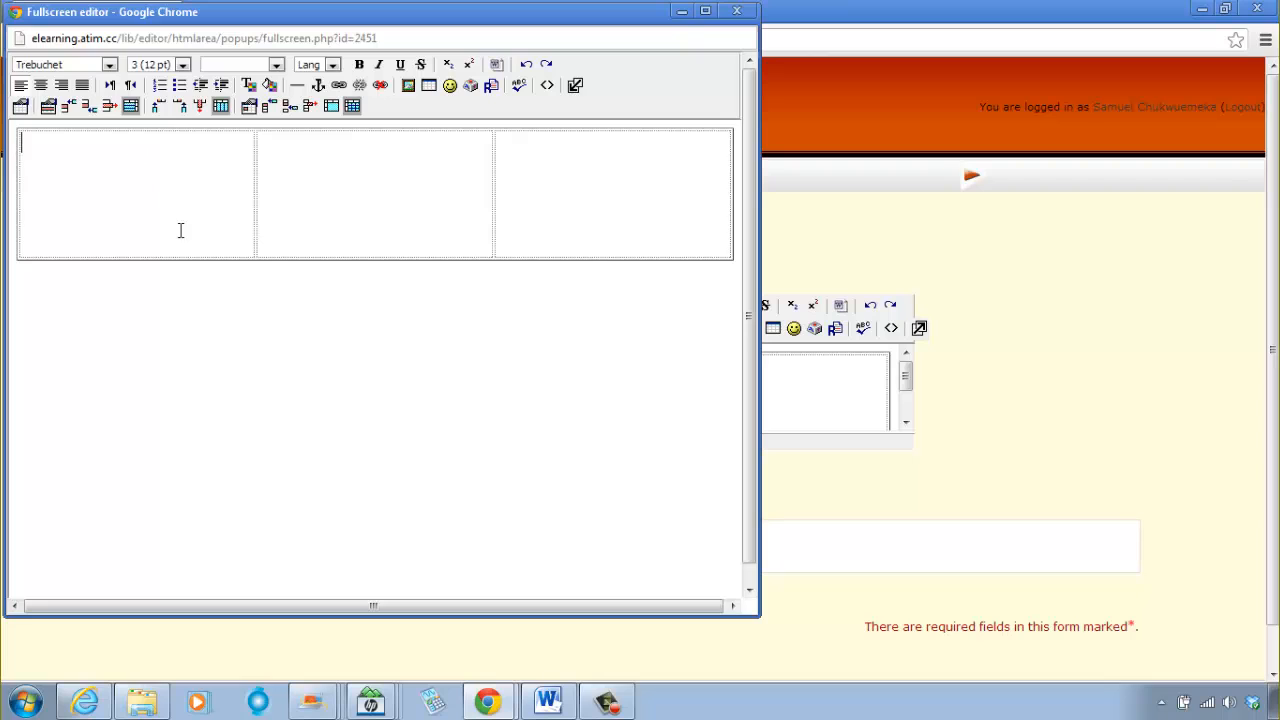
left_click(411, 89)
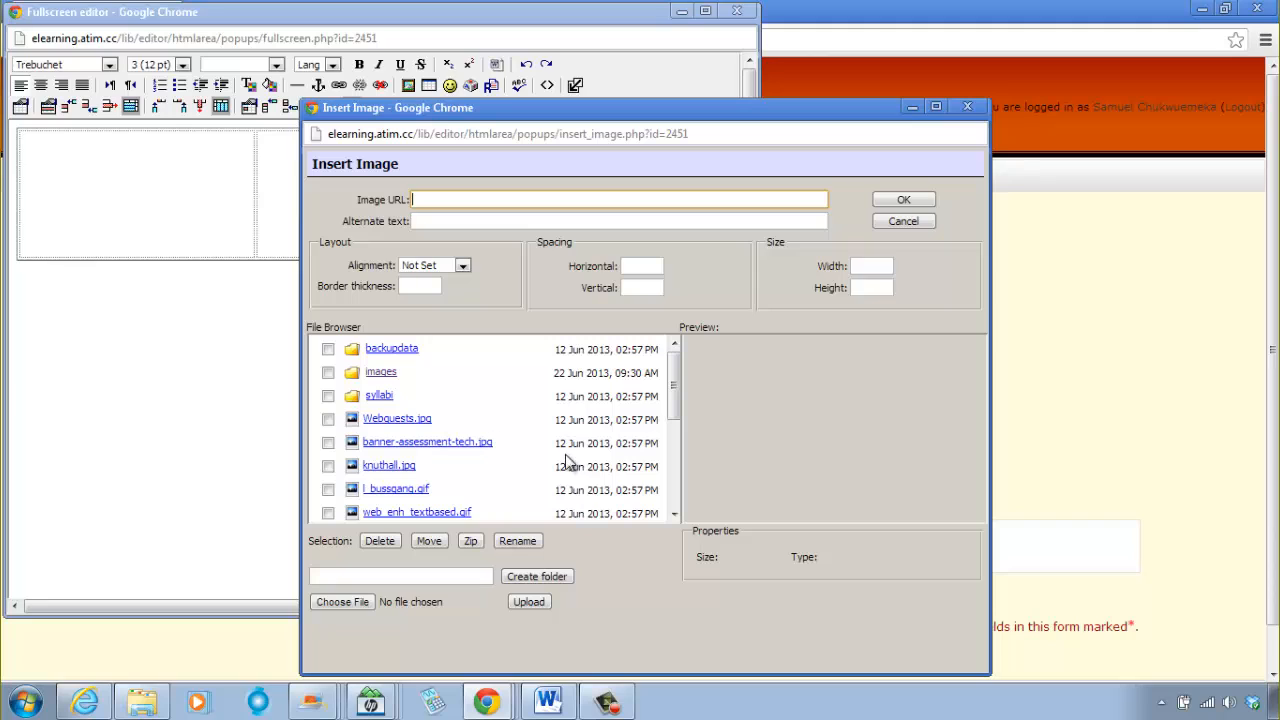
left_click(381, 374)
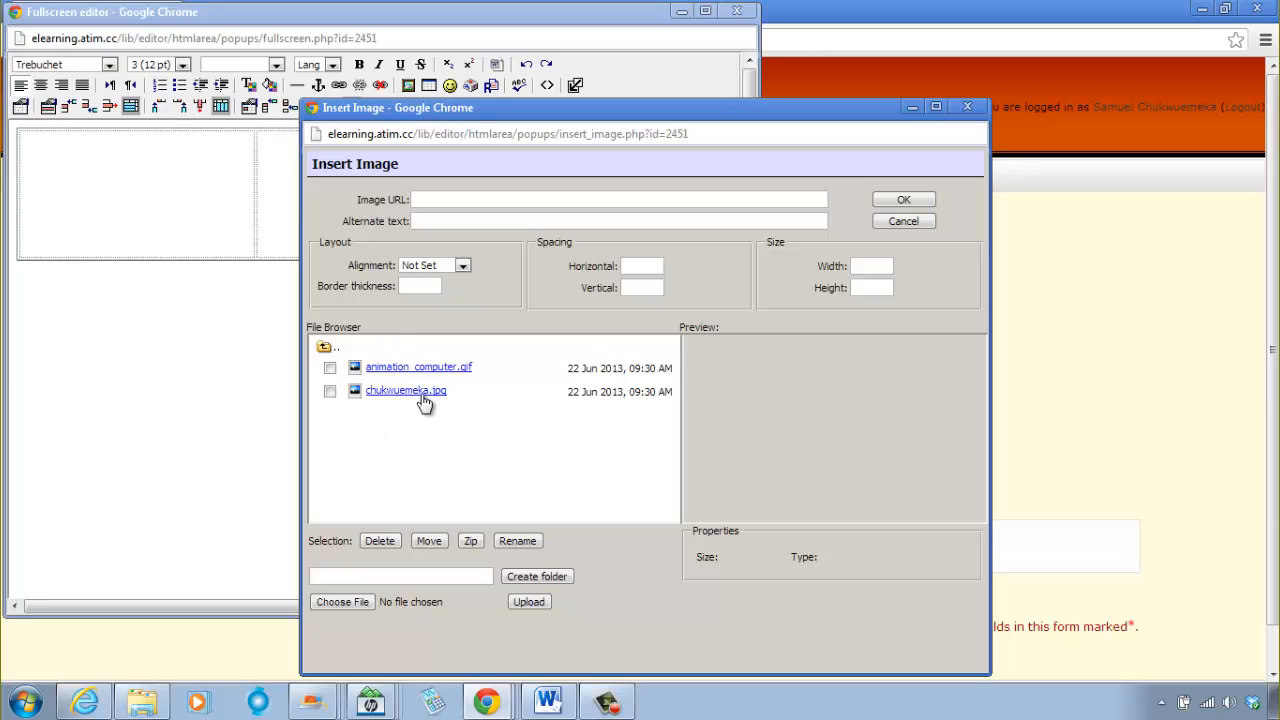
left_click(330, 391)
left_click(330, 368)
left_click(384, 541)
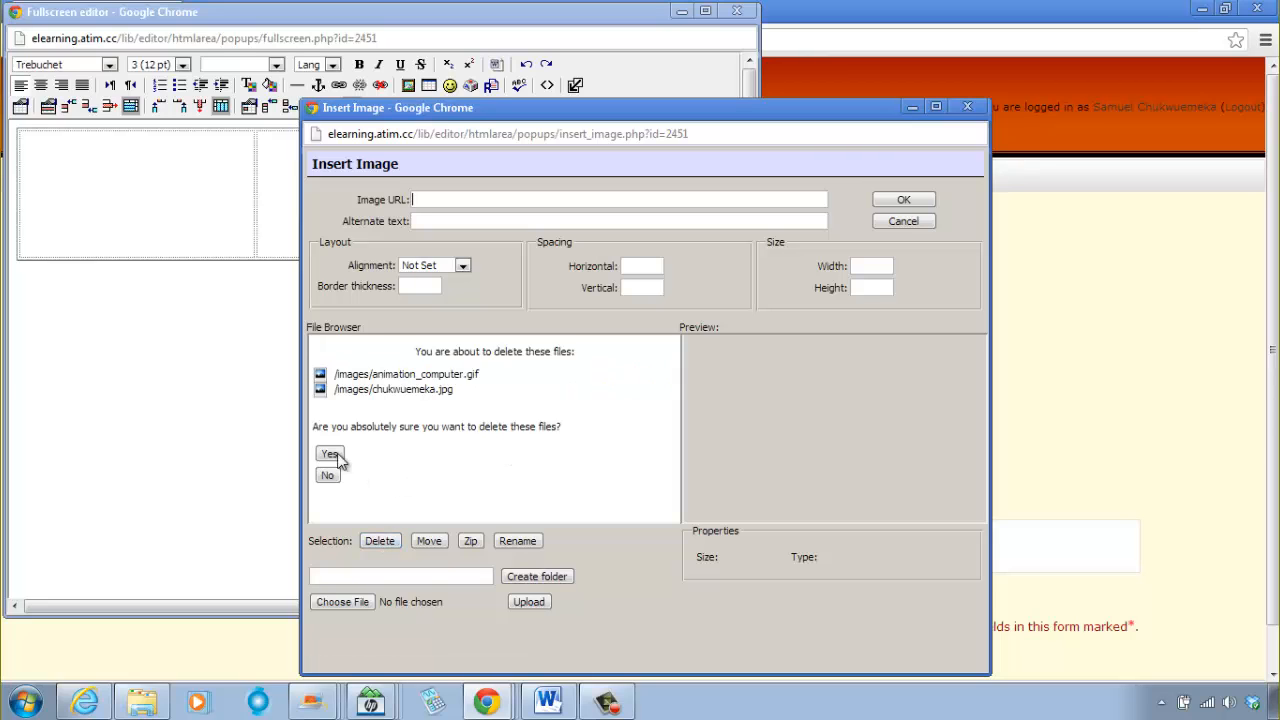
left_click(330, 454)
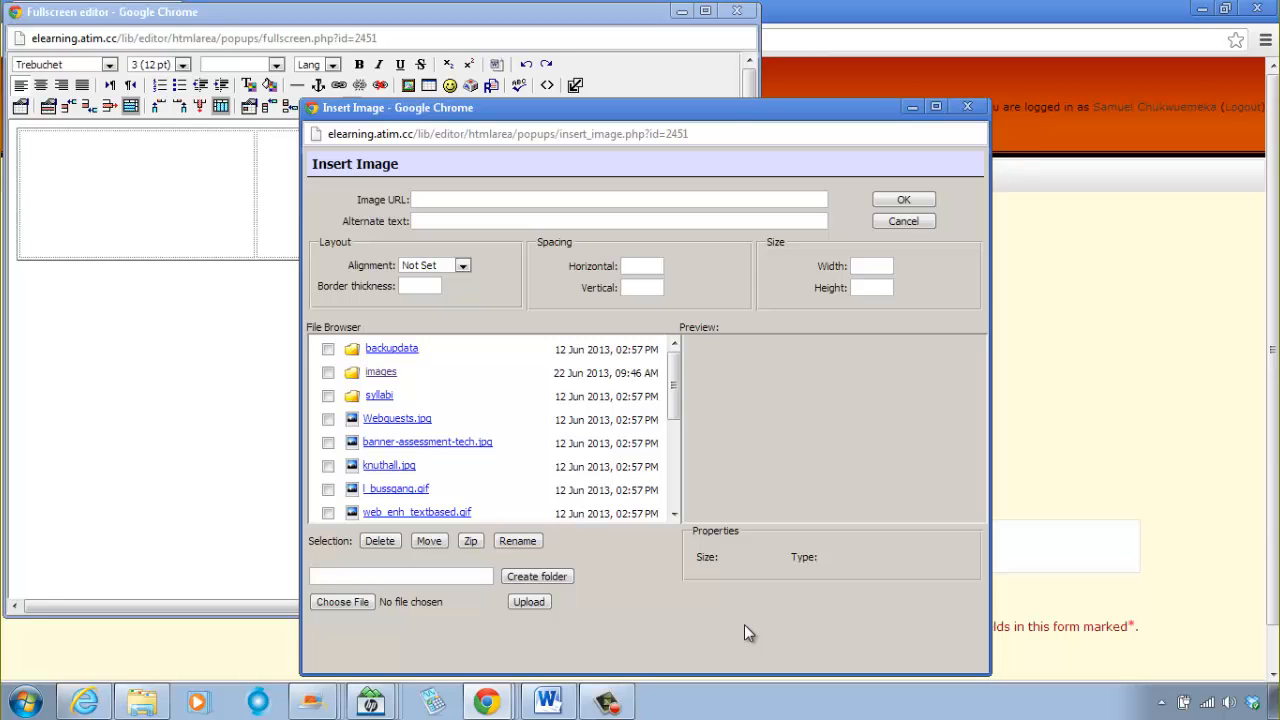
Step: Open the course's images folder in the image file browser
left_click(378, 373)
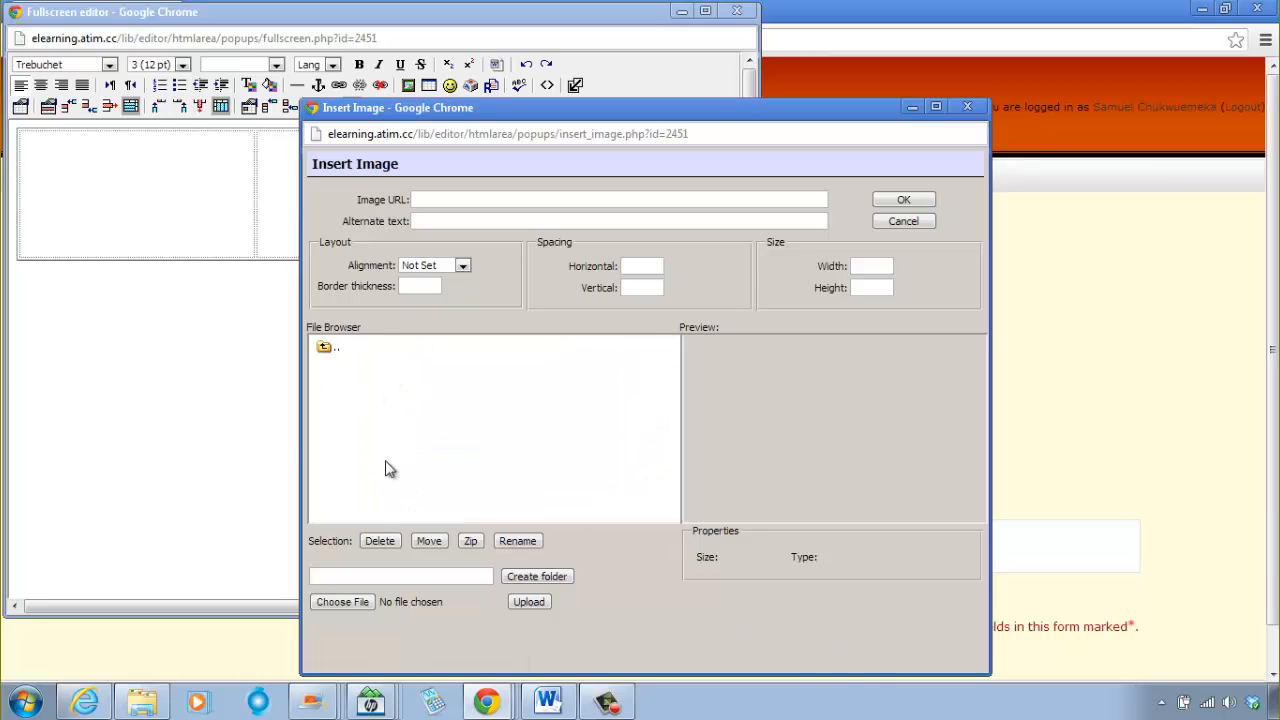
left_click(325, 347)
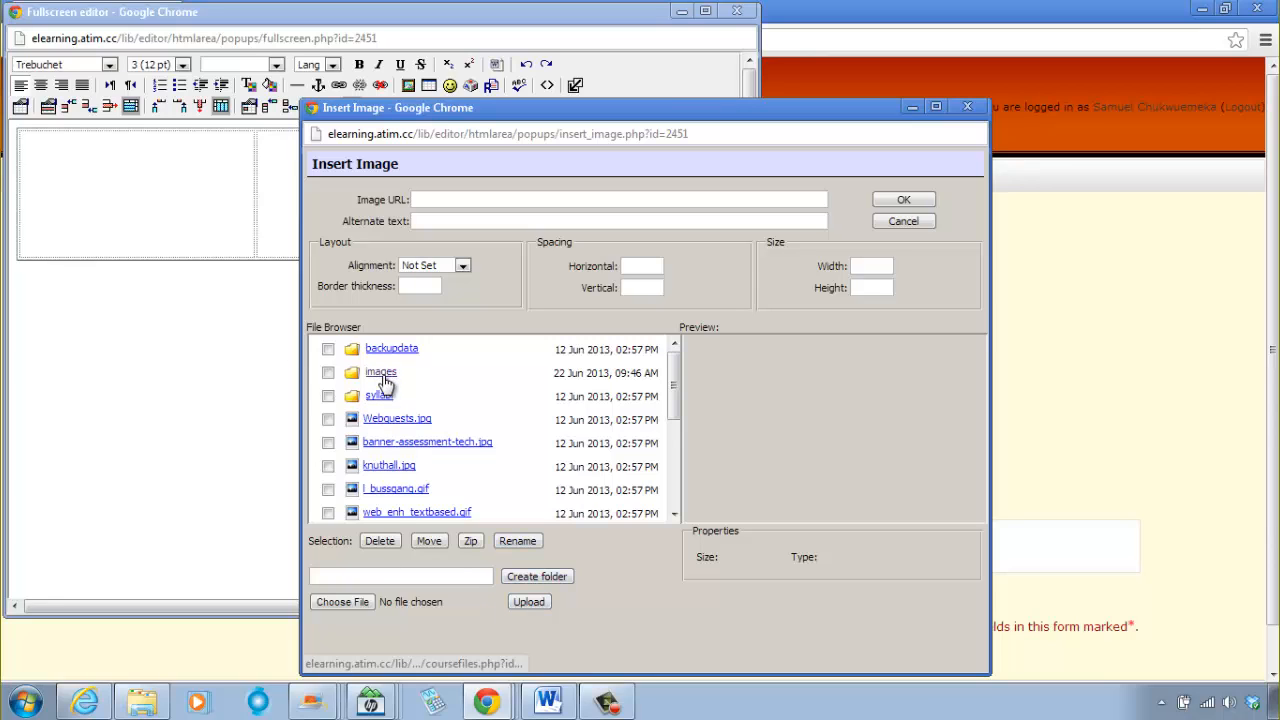
left_click(381, 376)
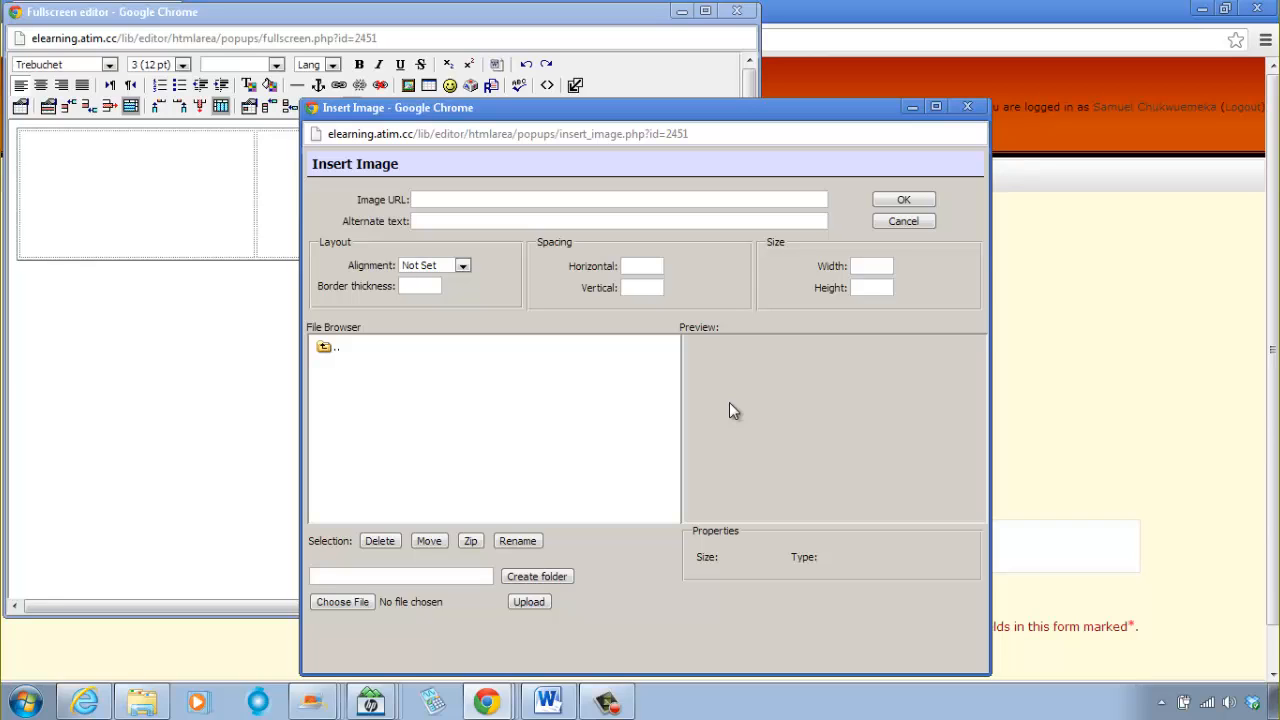
Step: Minimize the image insertion window, switch to Windows Explorer and create a folder named Moodle Images in the Pictures library
left_click(910, 110)
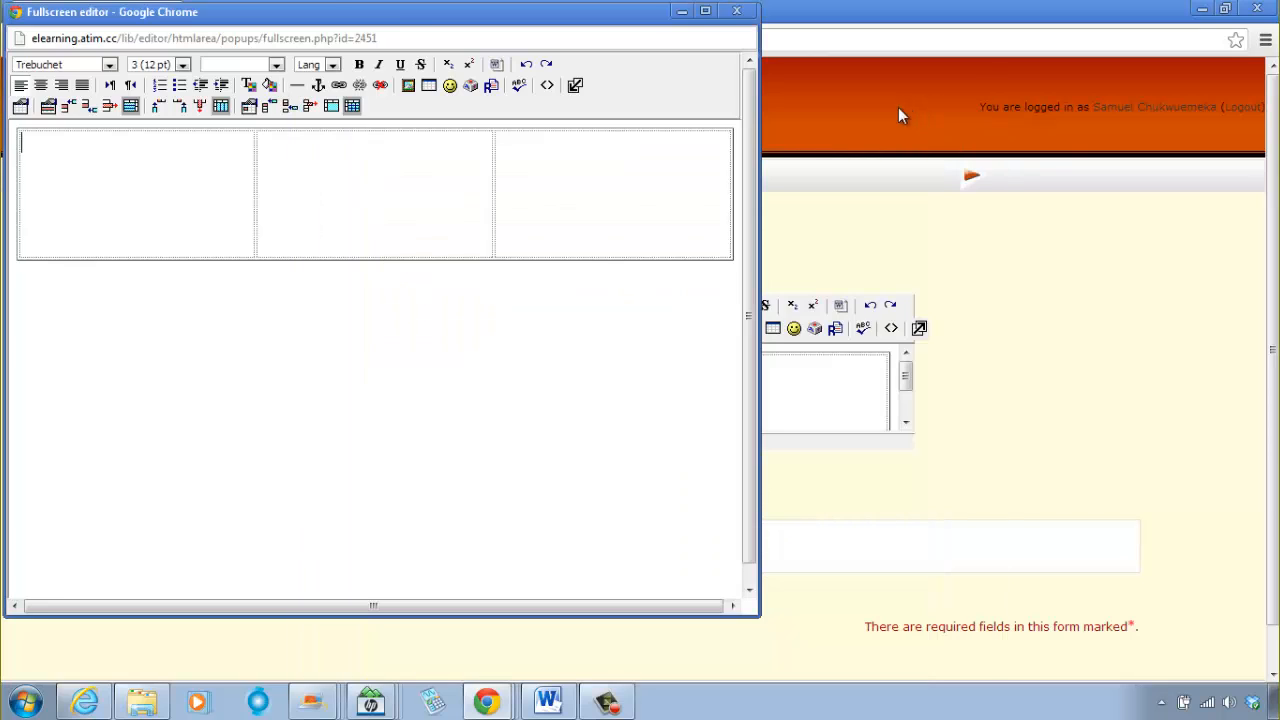
left_click(142, 702)
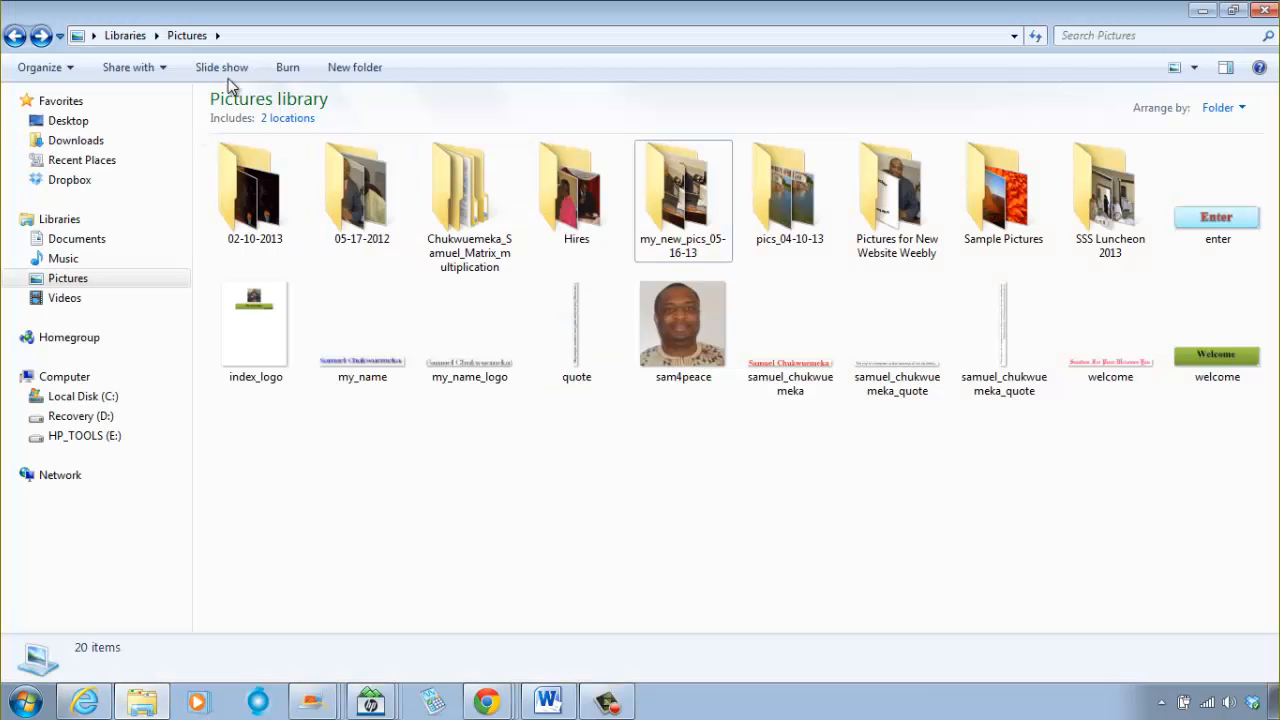
right_click(618, 467)
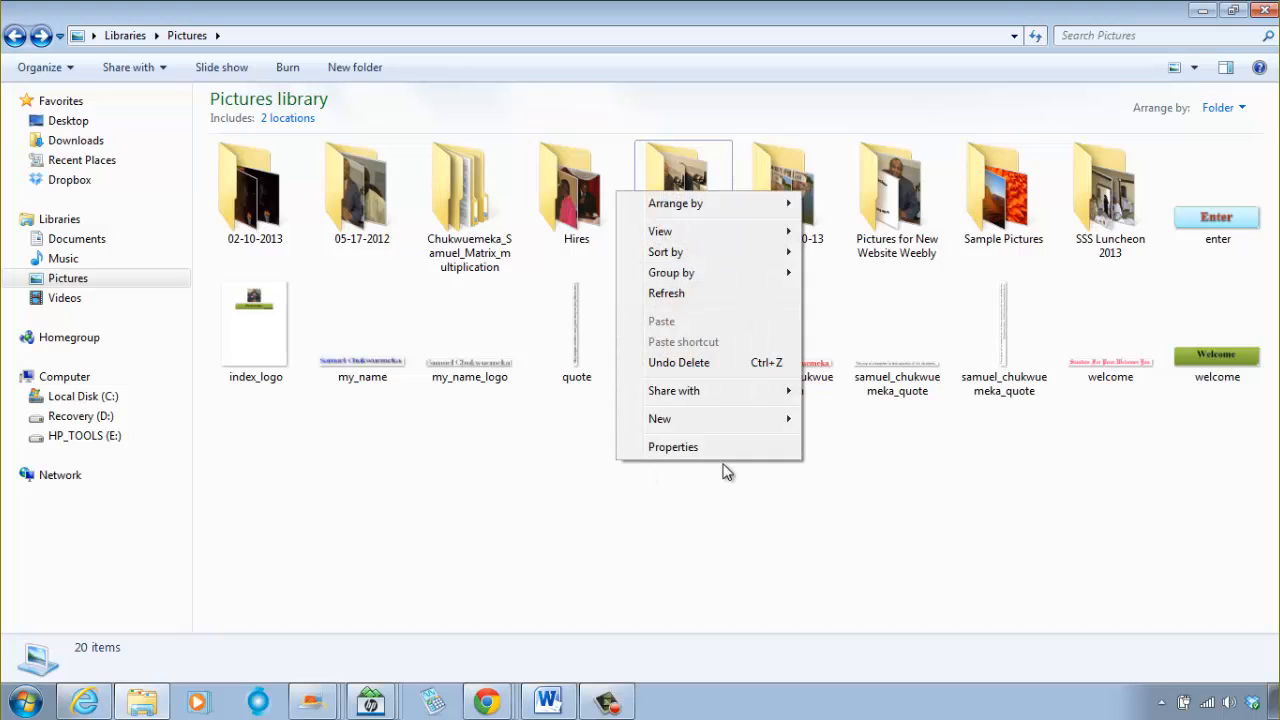
mouse_move(690, 422)
left_click(846, 422)
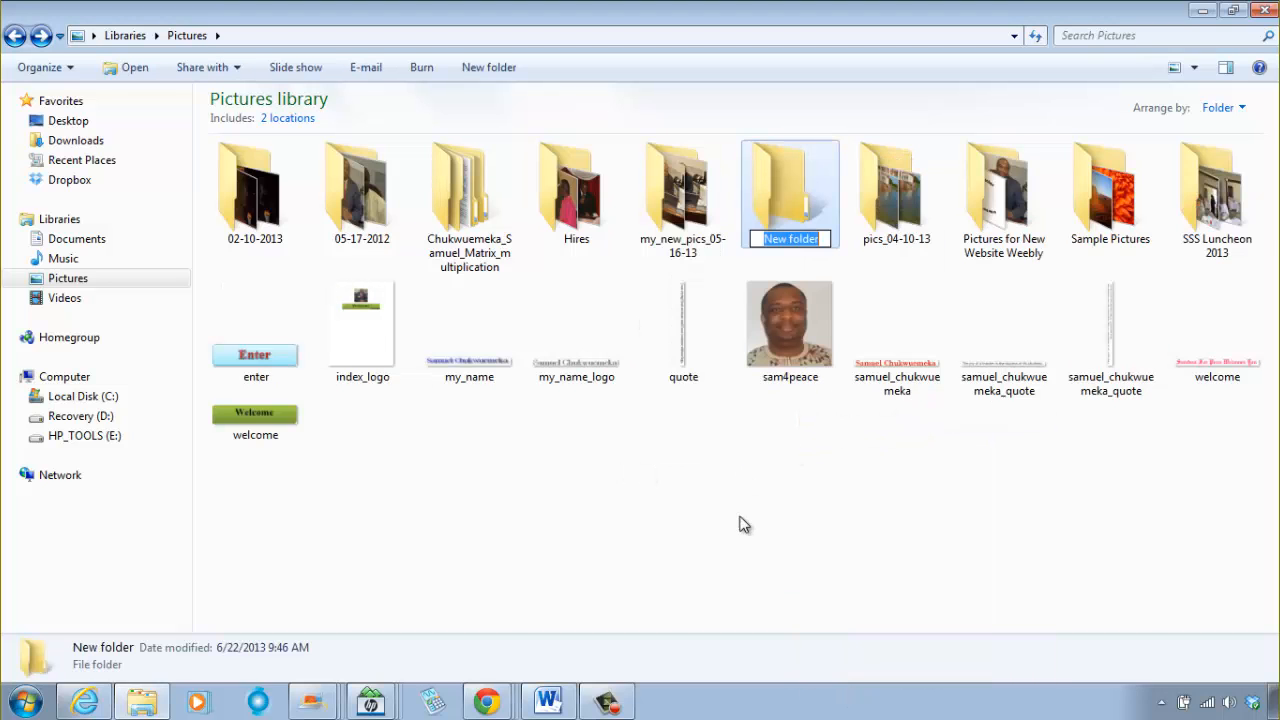
type("M")
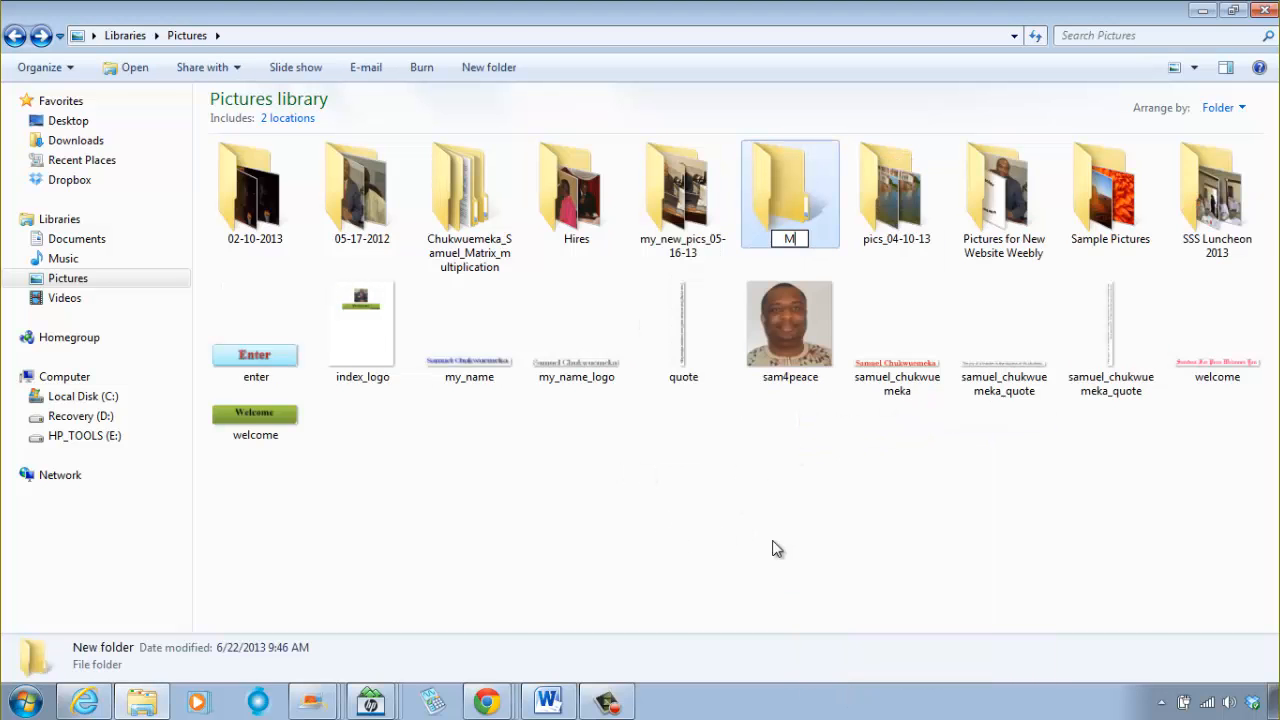
type("oodle Pic")
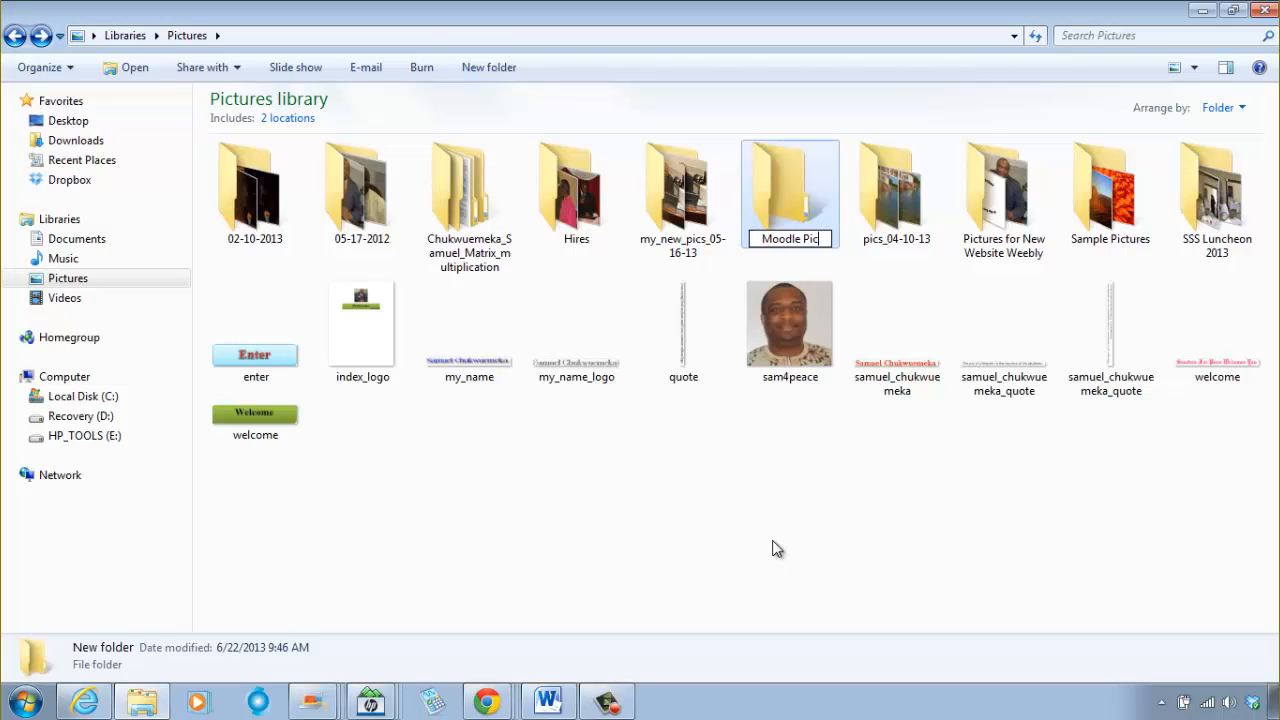
key("BackSpace")
key("BackSpace")
key("BackSpace")
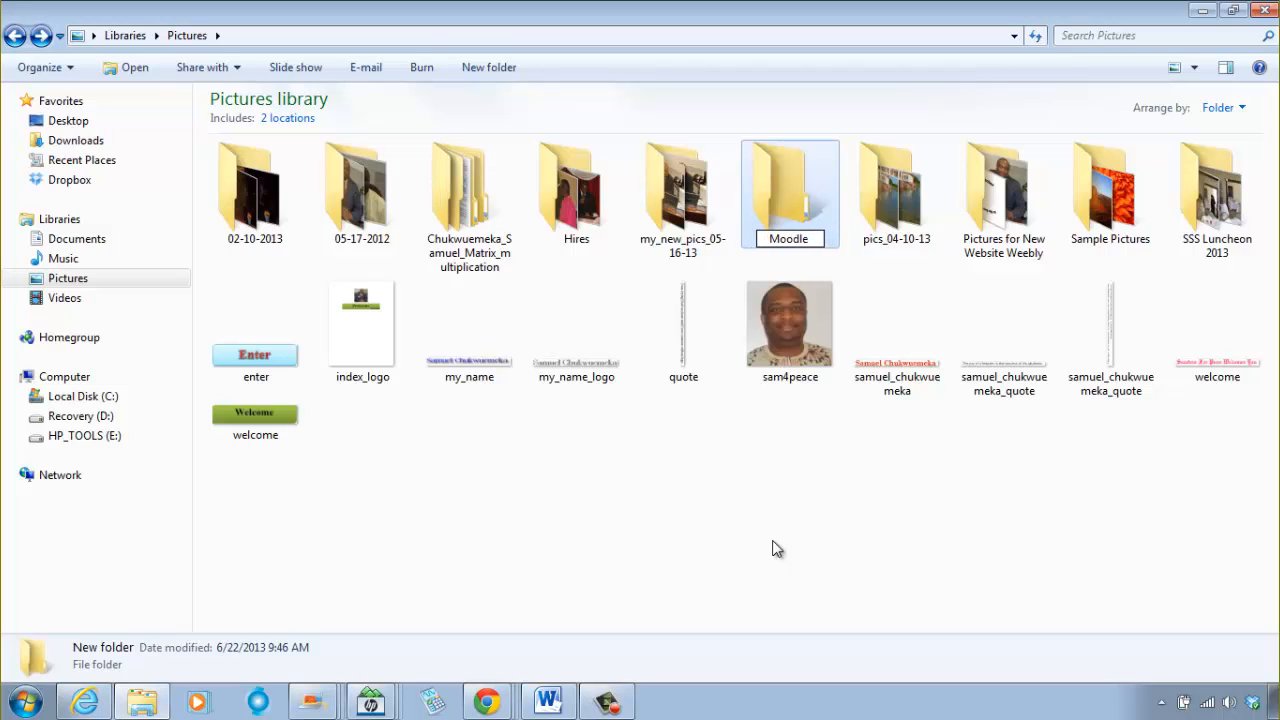
type("m")
key("BackSpace")
type("Images")
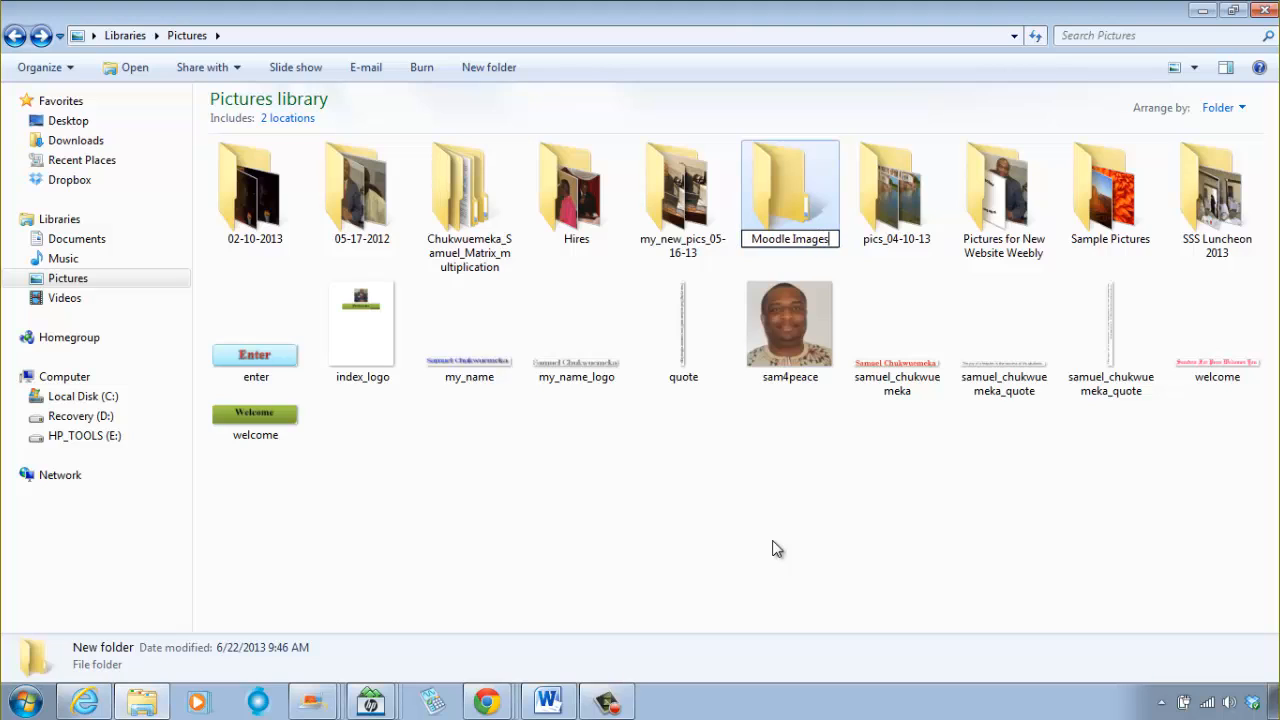
key("Return")
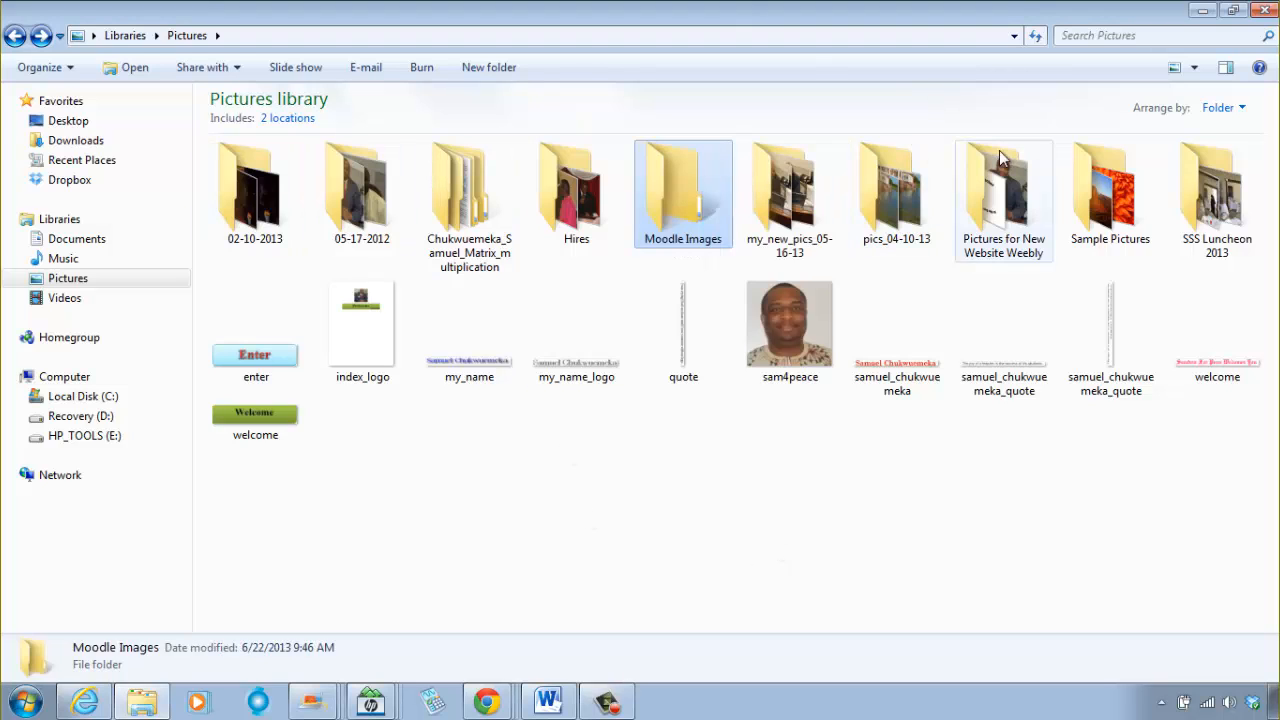
Step: Copy the seated portrait photo in a dark suit from the Pictures for New Website Weekly folder
double_click(1027, 230)
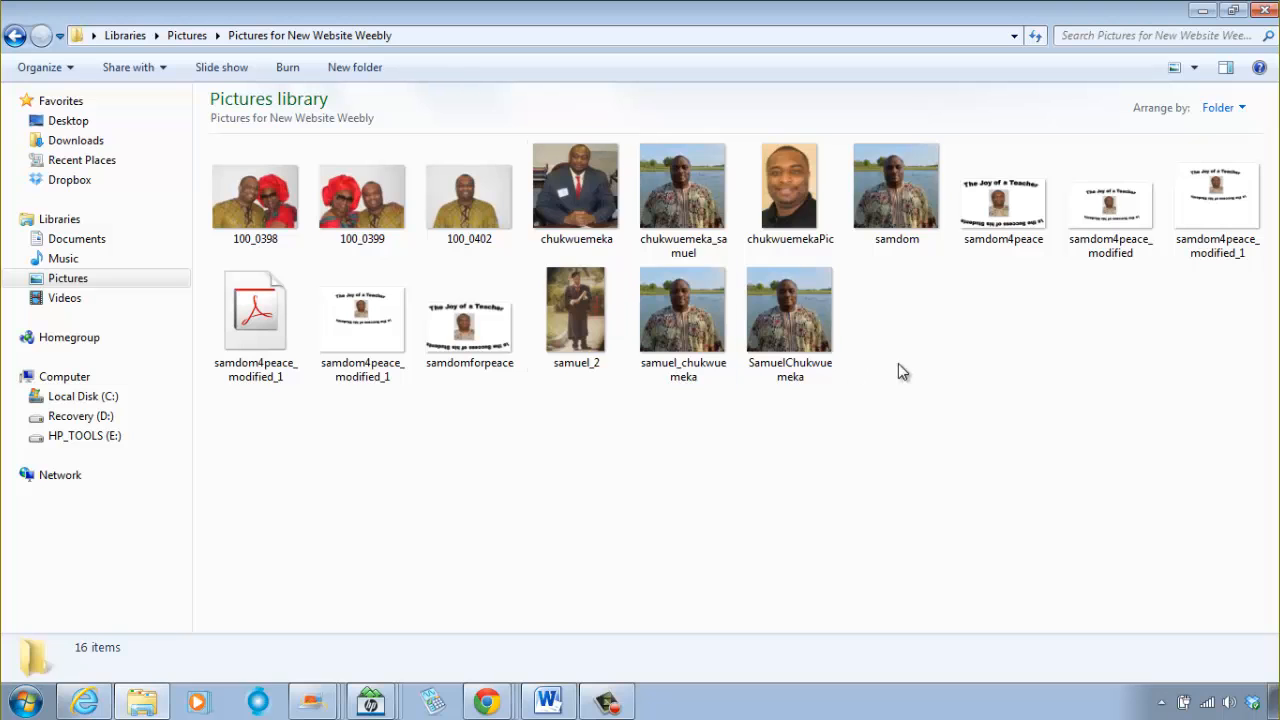
left_click(580, 212)
right_click(580, 212)
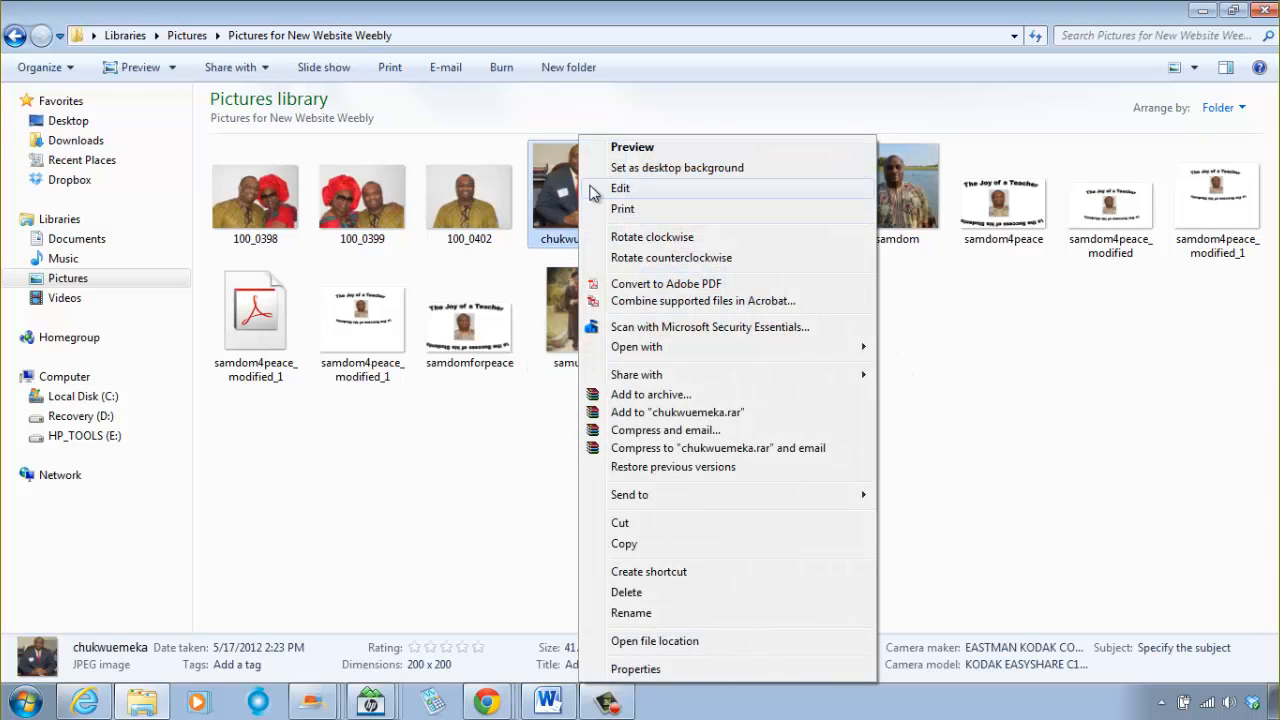
left_click(650, 545)
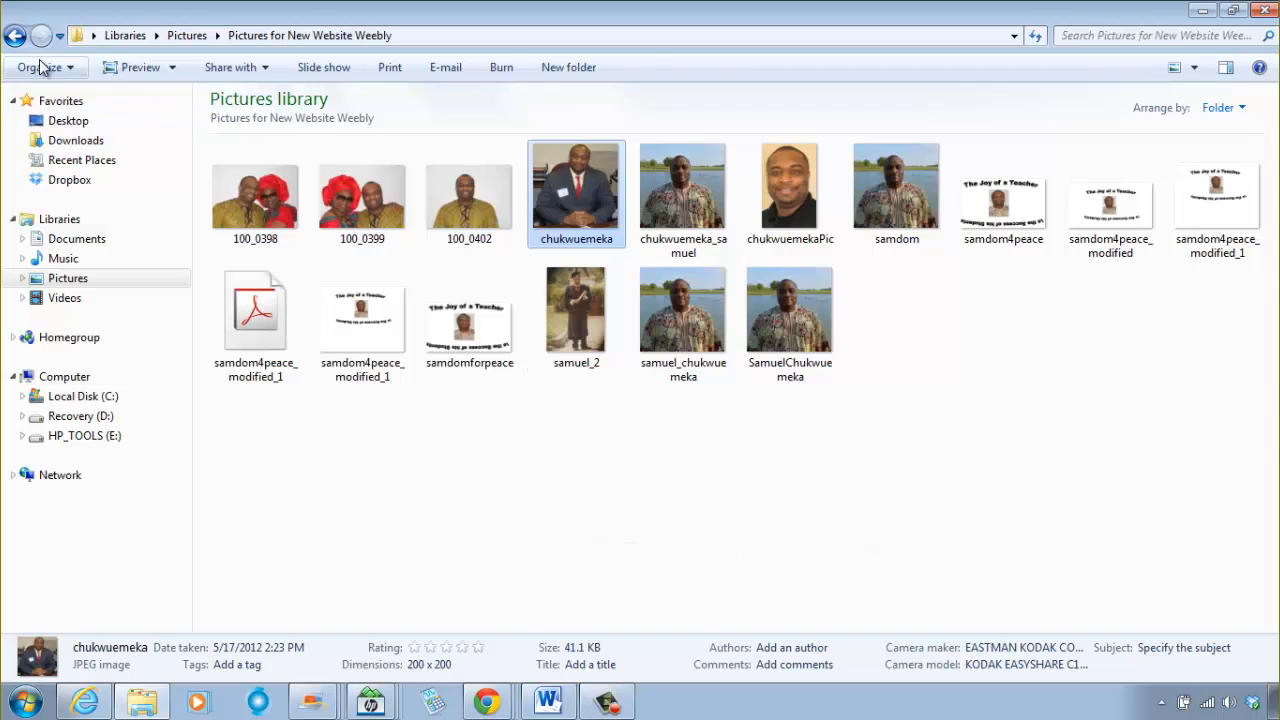
Step: Paste the copied portrait photo into the Moodle Images folder and return to the Pictures library
left_click(14, 36)
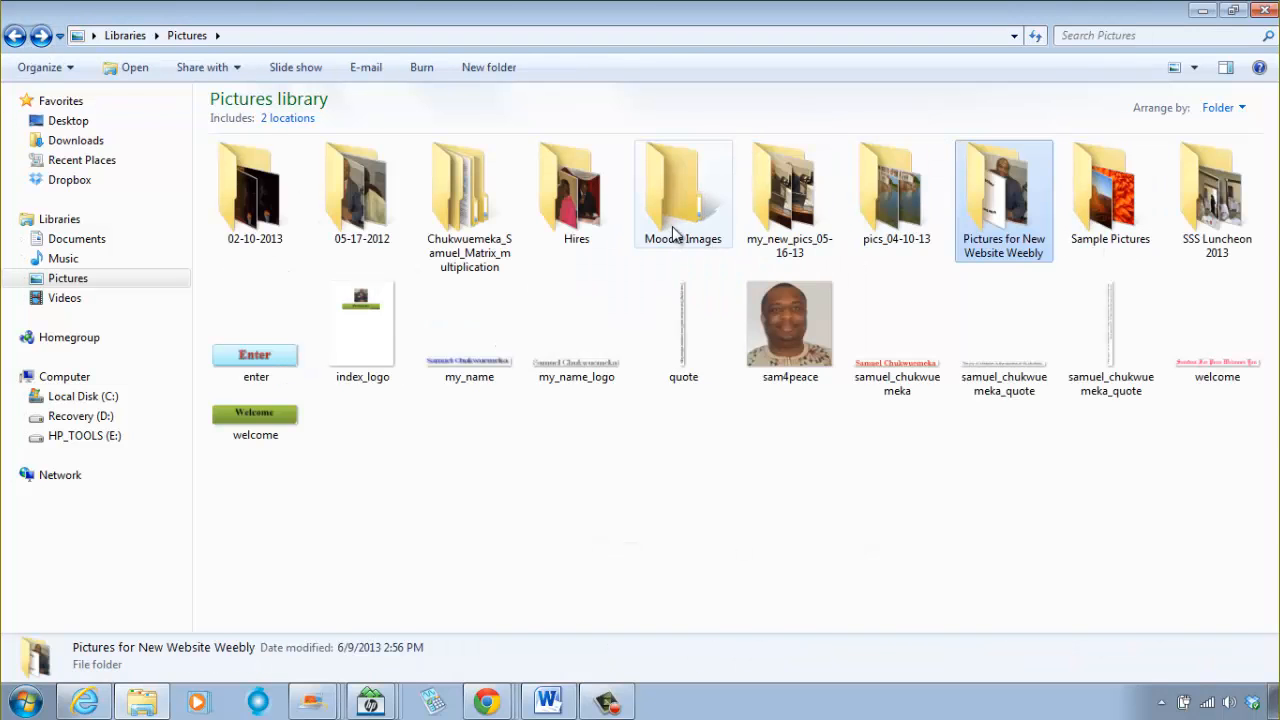
double_click(672, 224)
right_click(537, 212)
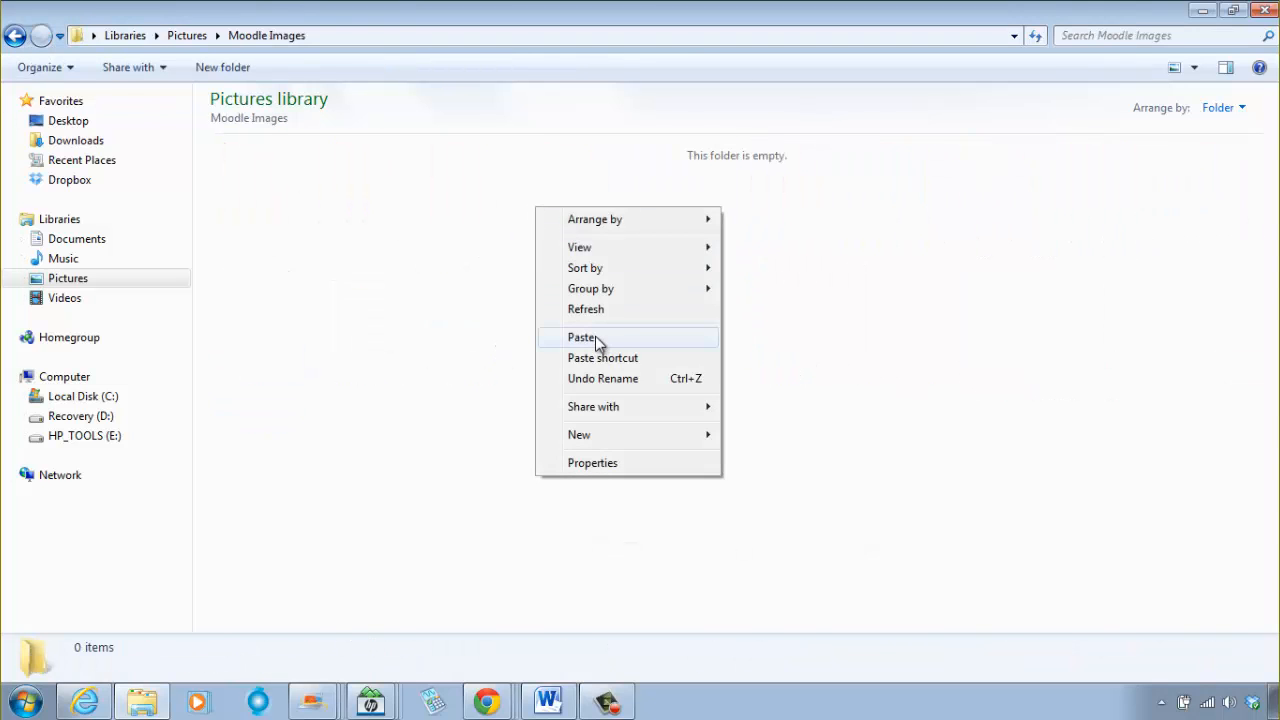
left_click(584, 337)
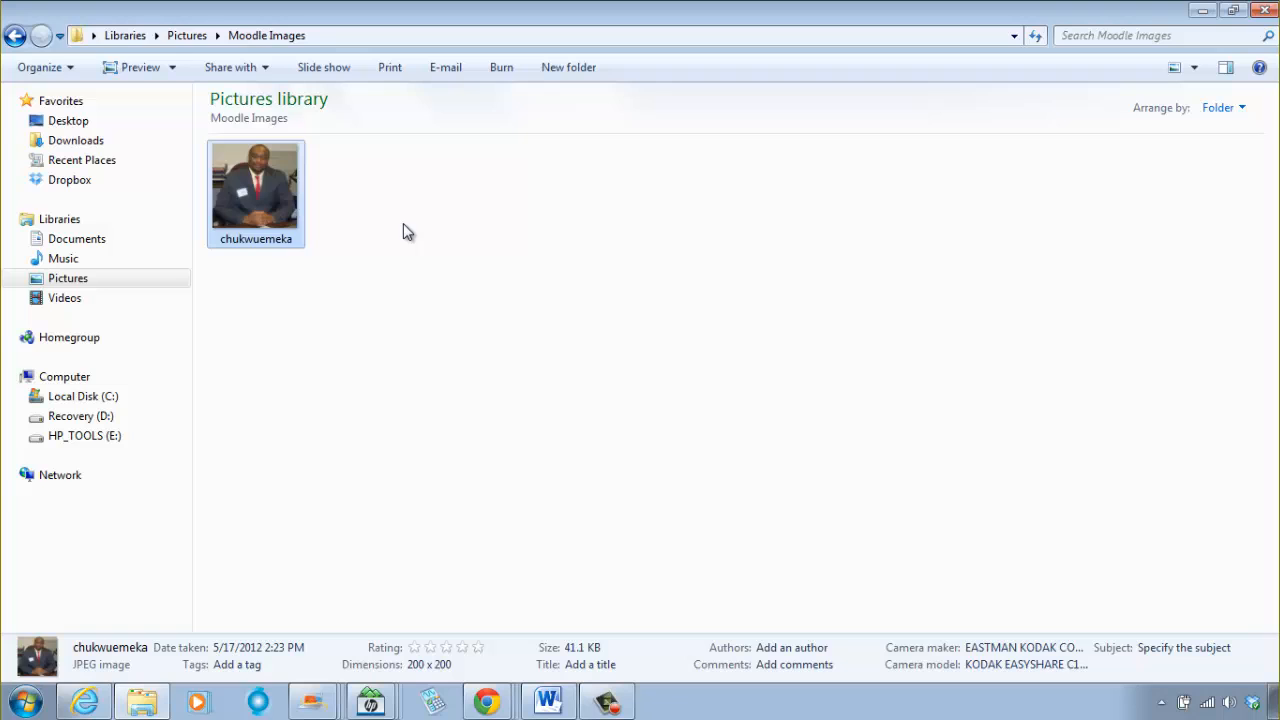
left_click(14, 37)
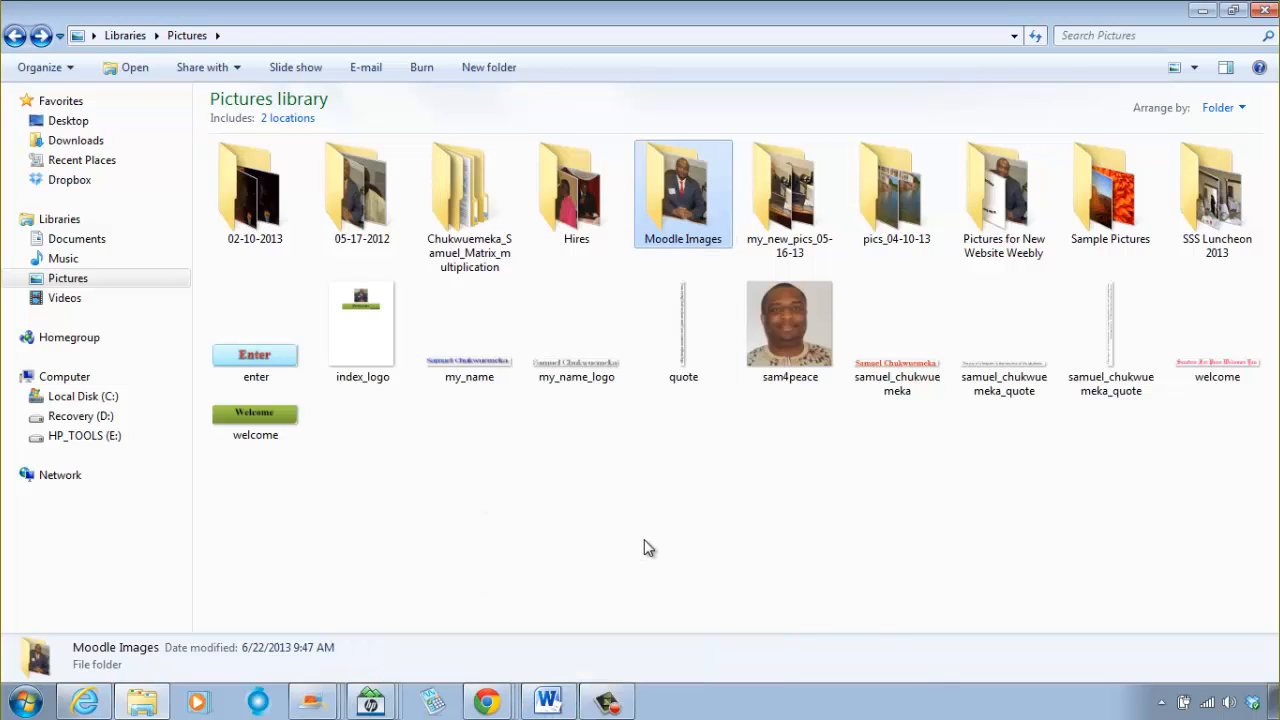
Step: Switch to Word to review the free image and animation websites, and check the gifanimations Books page and the fullscreen label editor
left_click(550, 702)
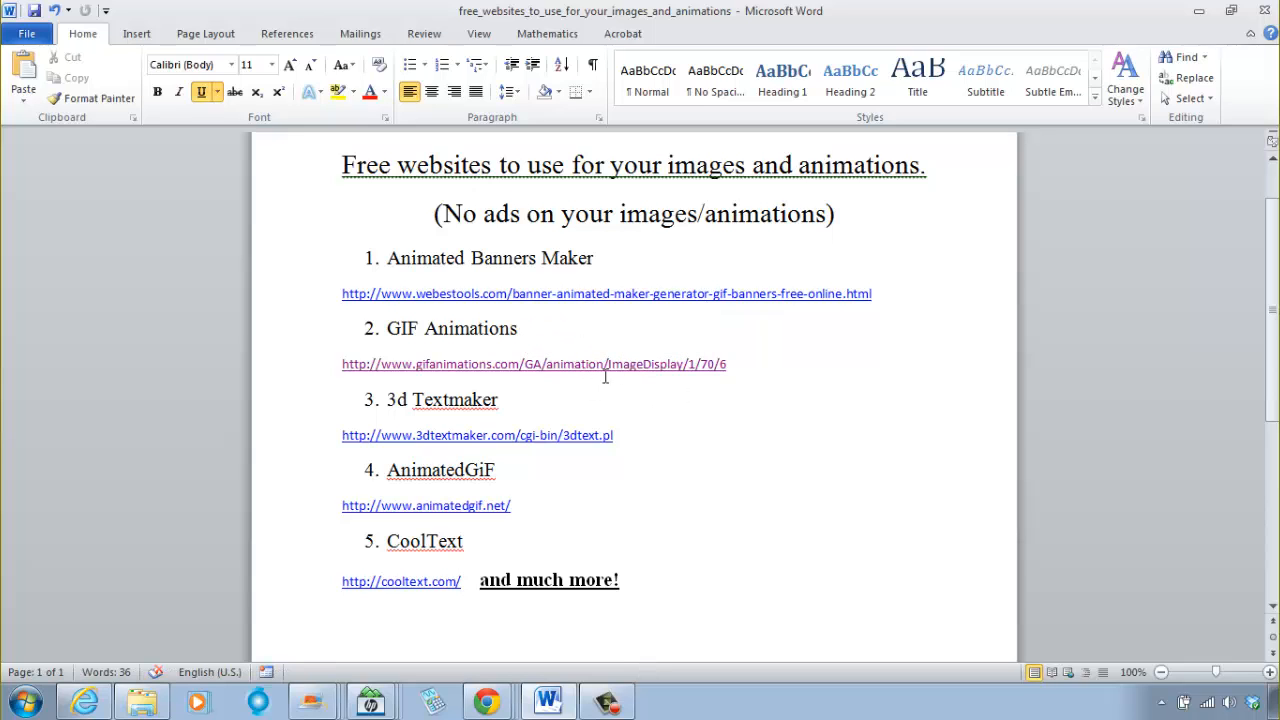
left_click(95, 705)
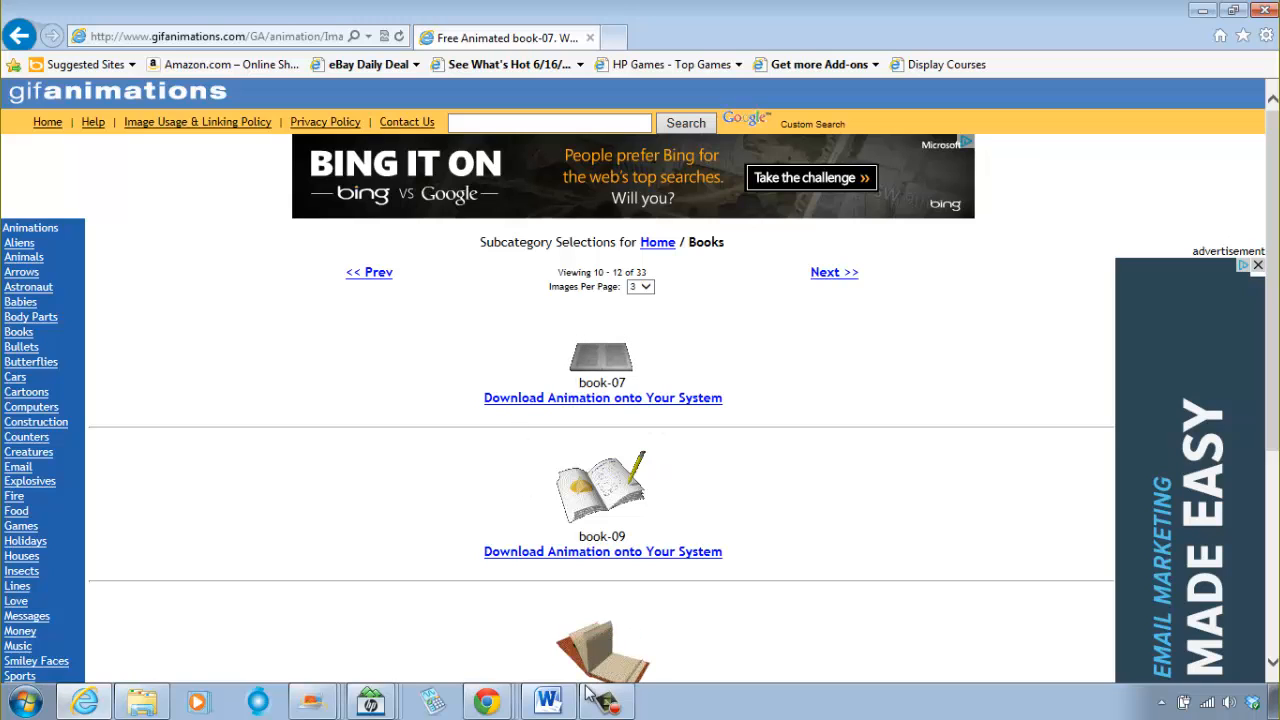
left_click(490, 704)
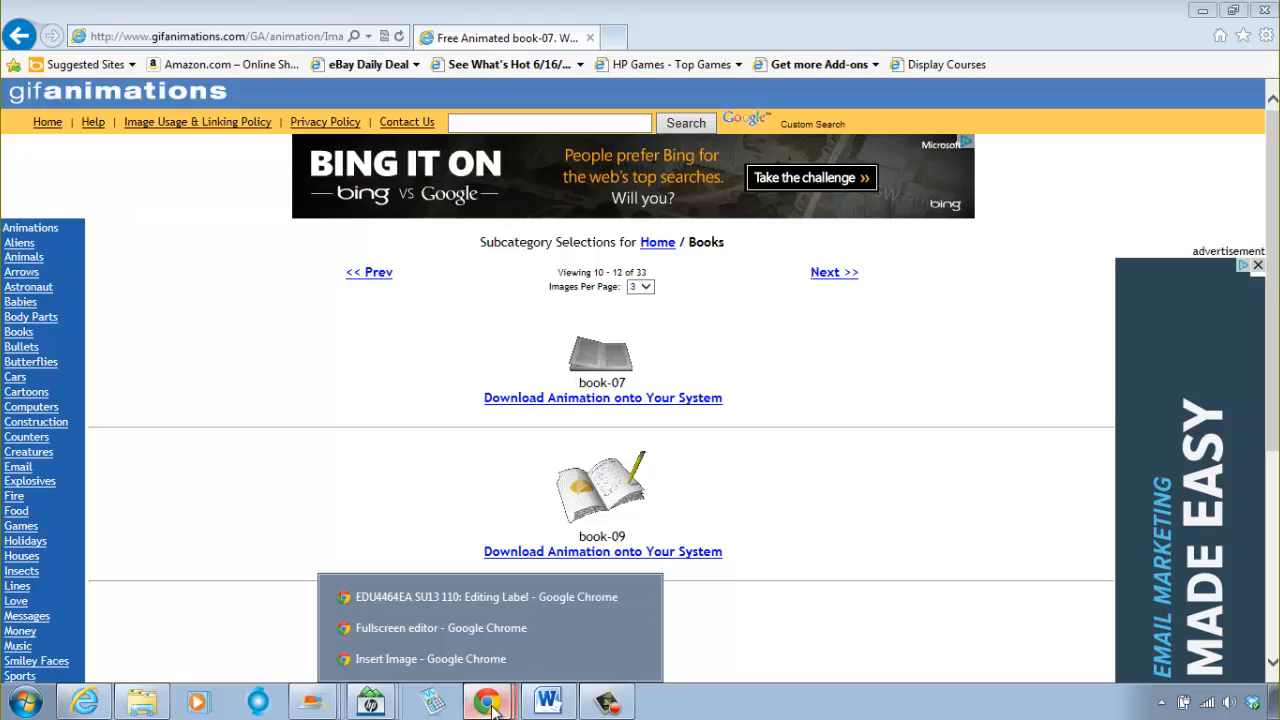
left_click(478, 622)
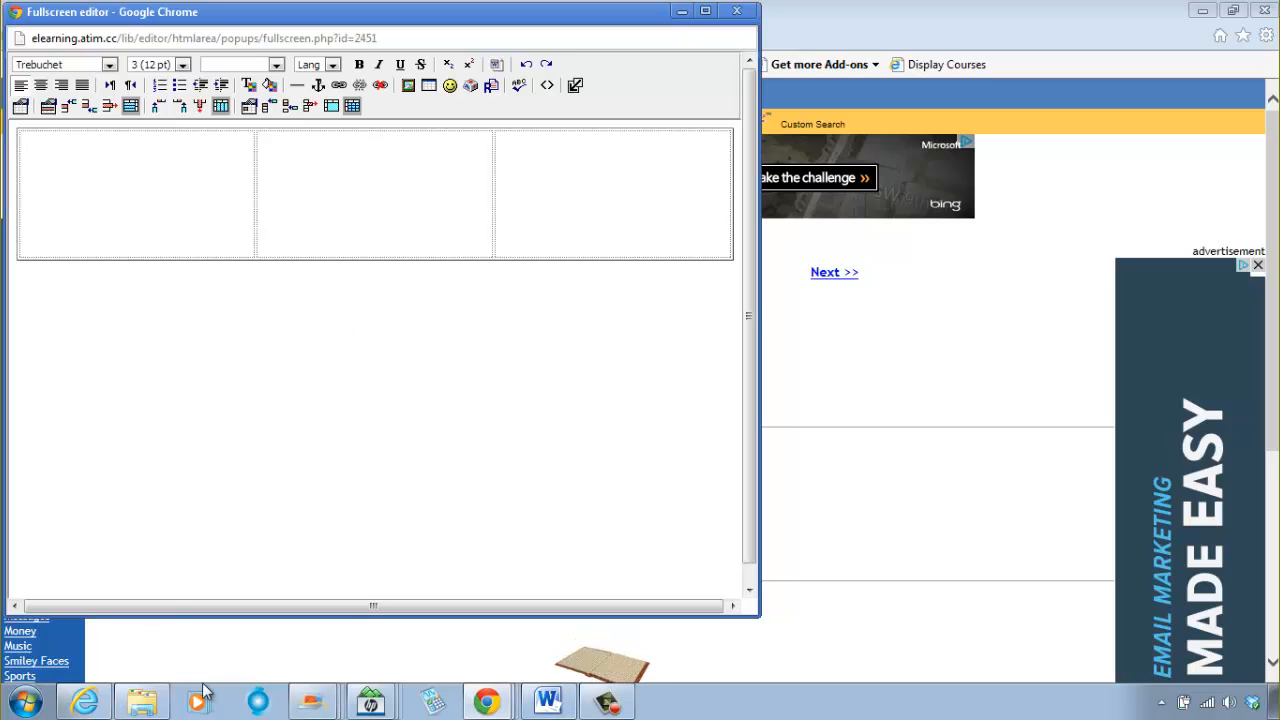
Step: In Internet Explorer, start saving the book-09 animation from the gifanimations Books page into the Moodle Images folder under Pictures
left_click(85, 701)
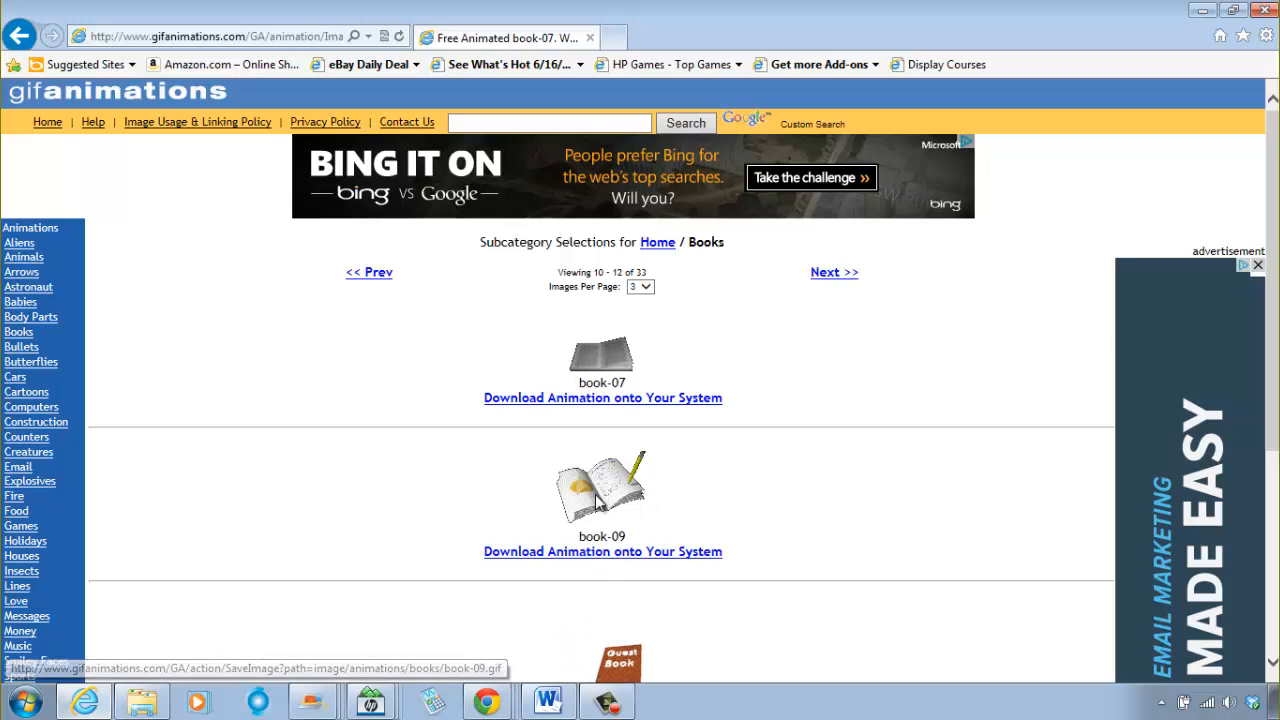
left_click(606, 563)
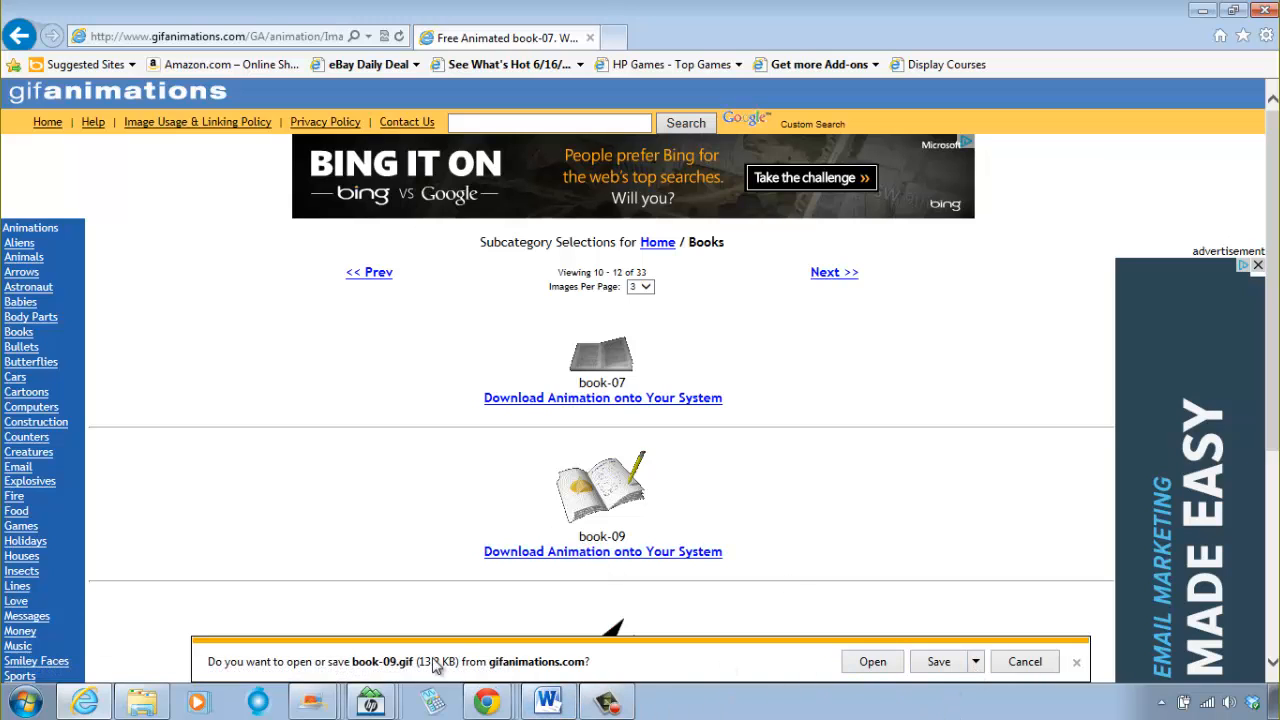
left_click(975, 662)
left_click(1045, 640)
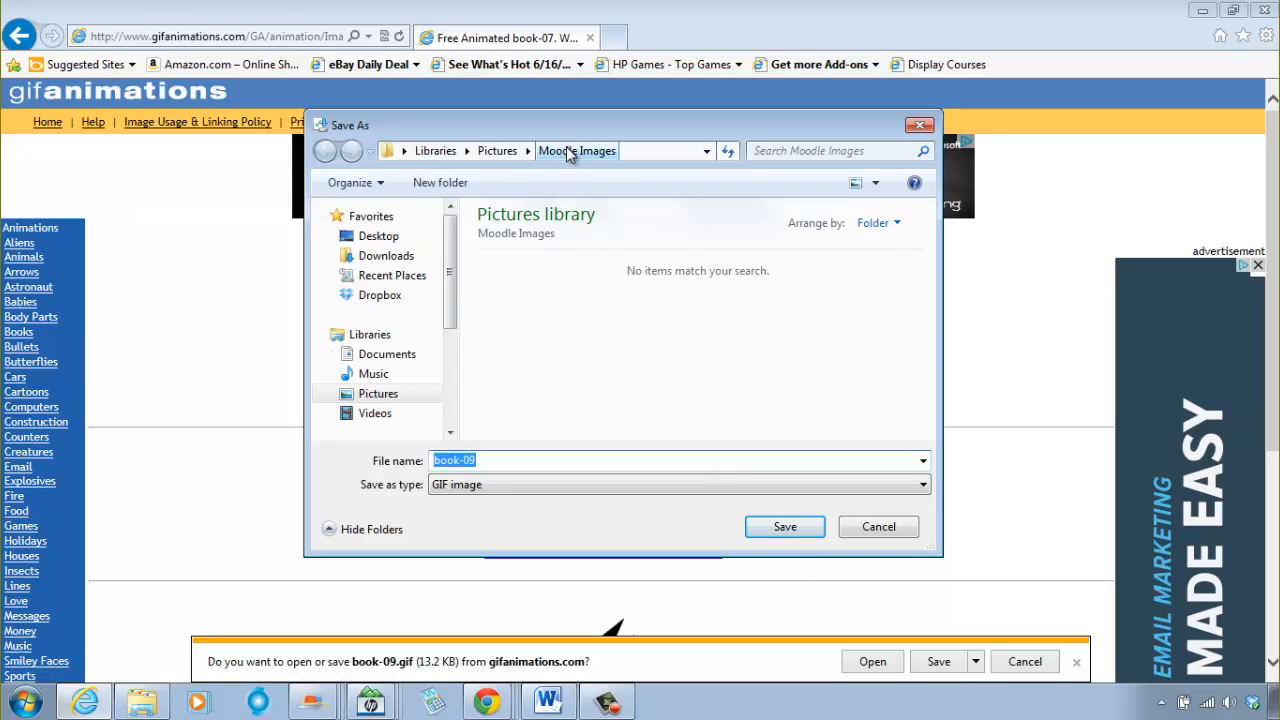
left_click(499, 152)
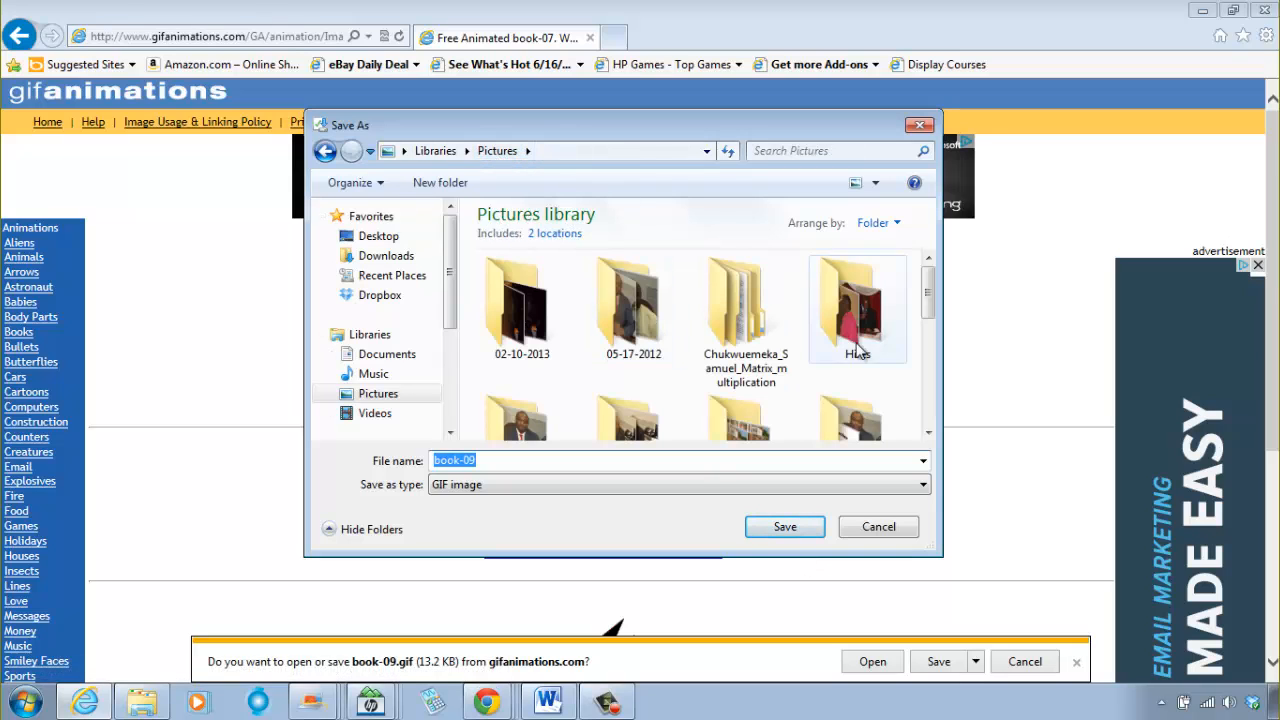
scroll(926, 310, "down", 3)
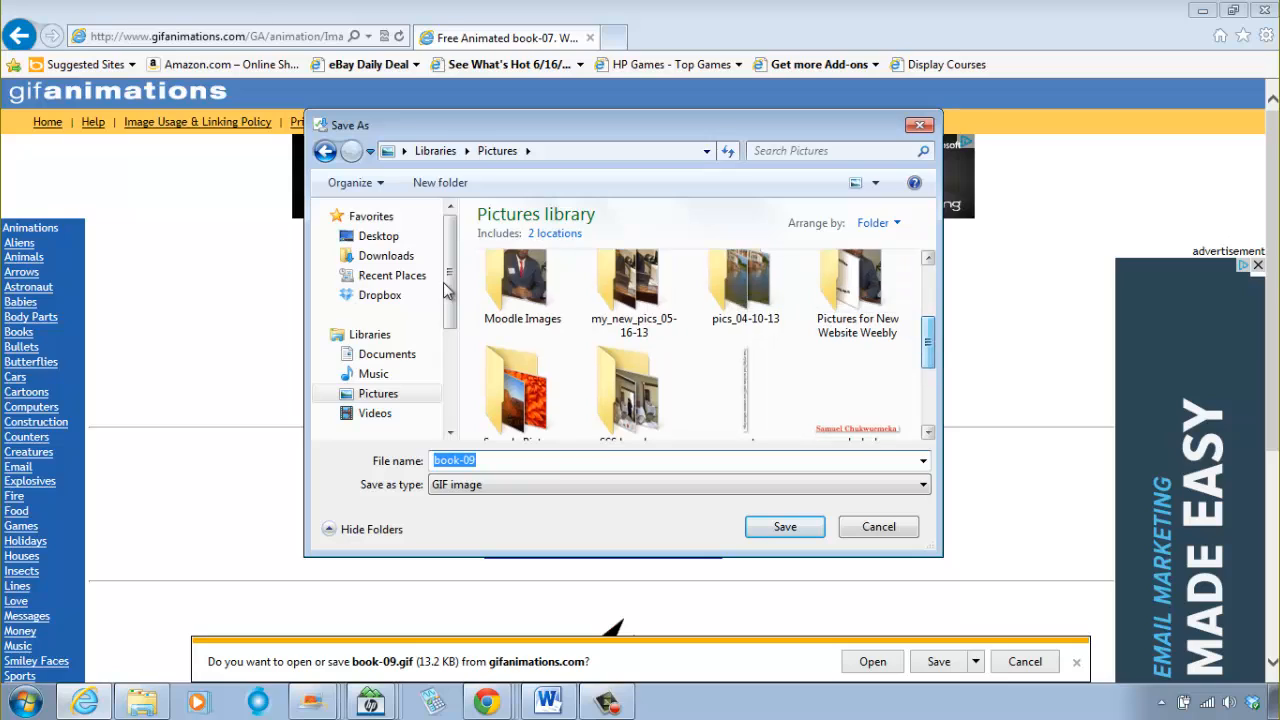
double_click(555, 290)
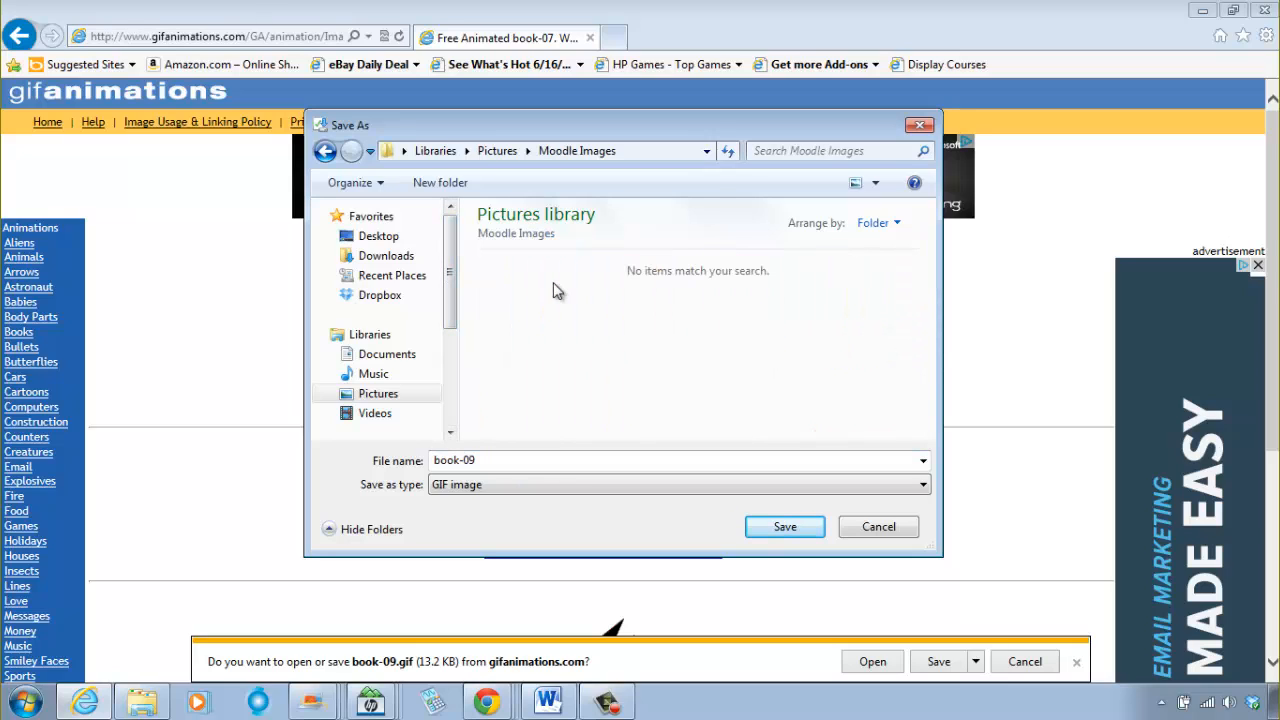
Step: Save the animation as a GIF image named book and dismiss the download notification
left_click(491, 460)
double_click(497, 461)
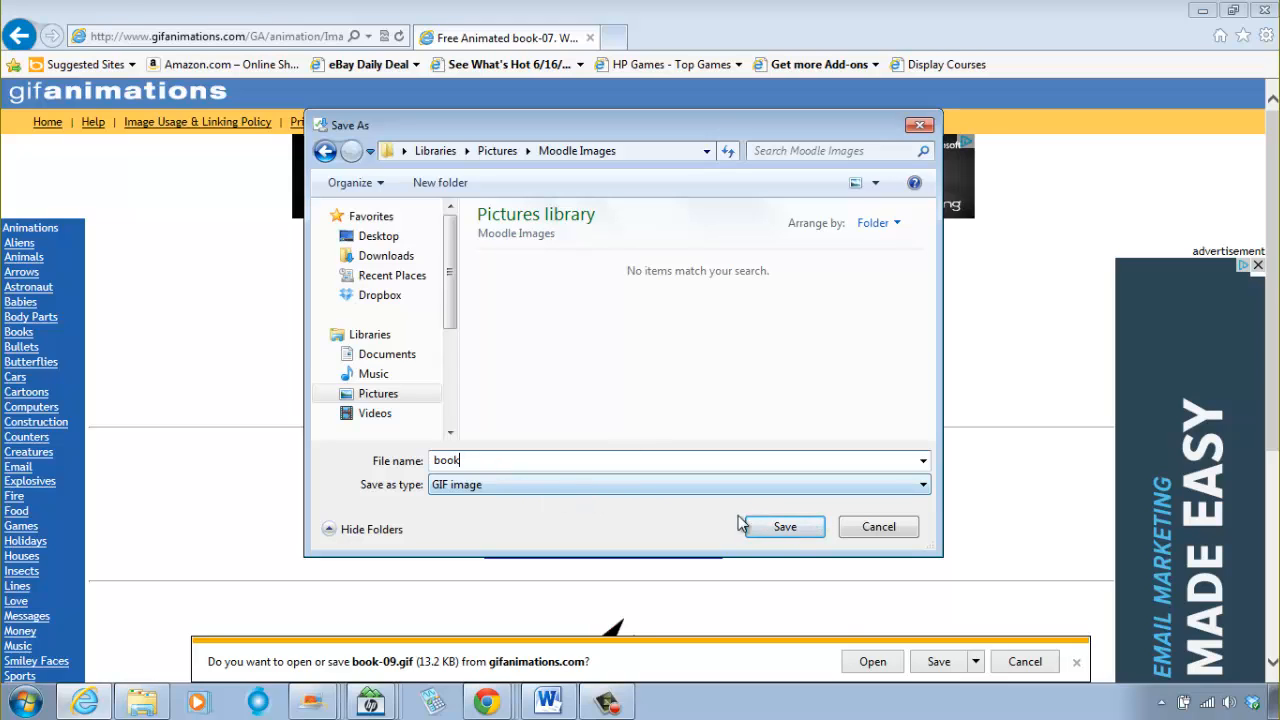
left_click(790, 536)
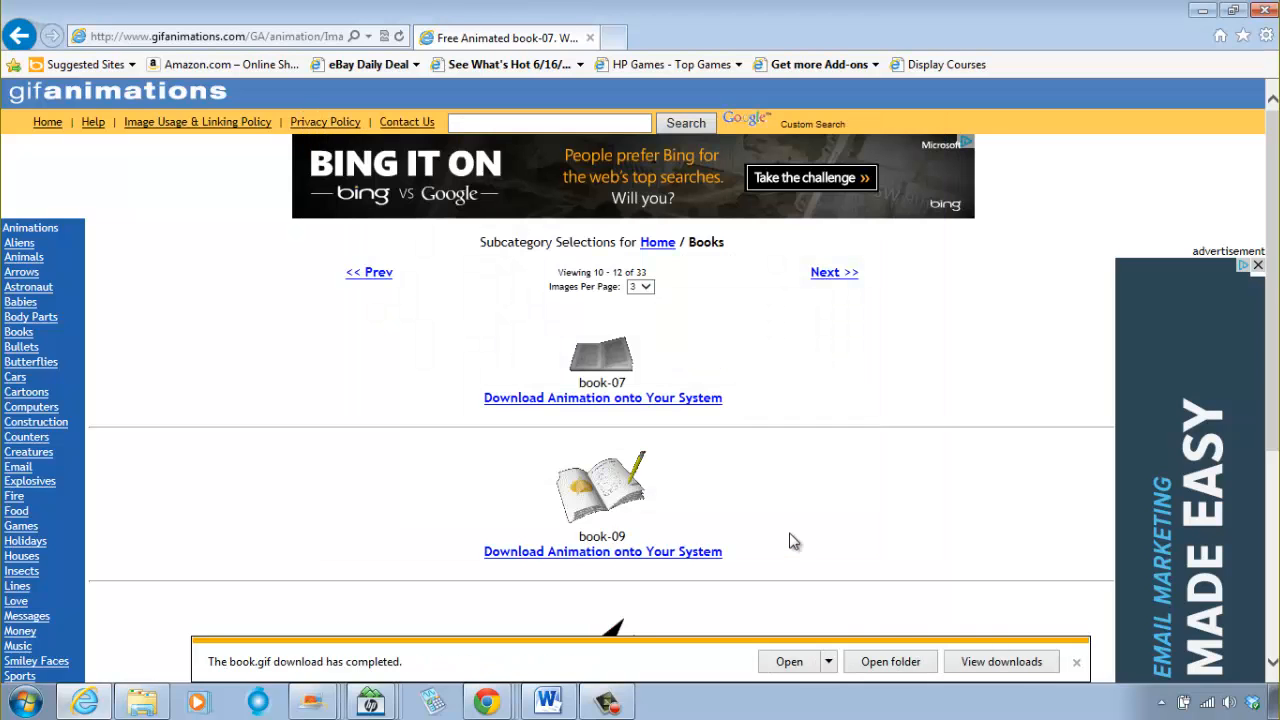
left_click(1076, 662)
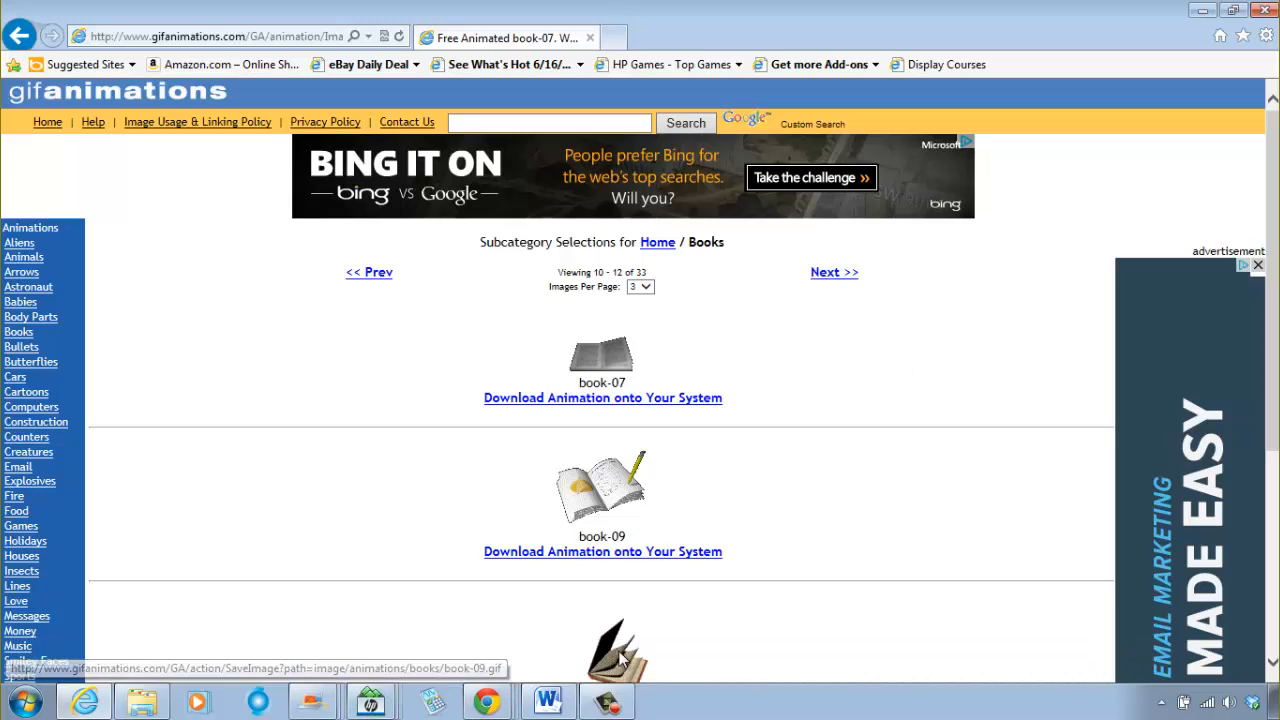
Step: Switch to Chrome and check the three-column table in the label form and the fullscreen editor
left_click(487, 702)
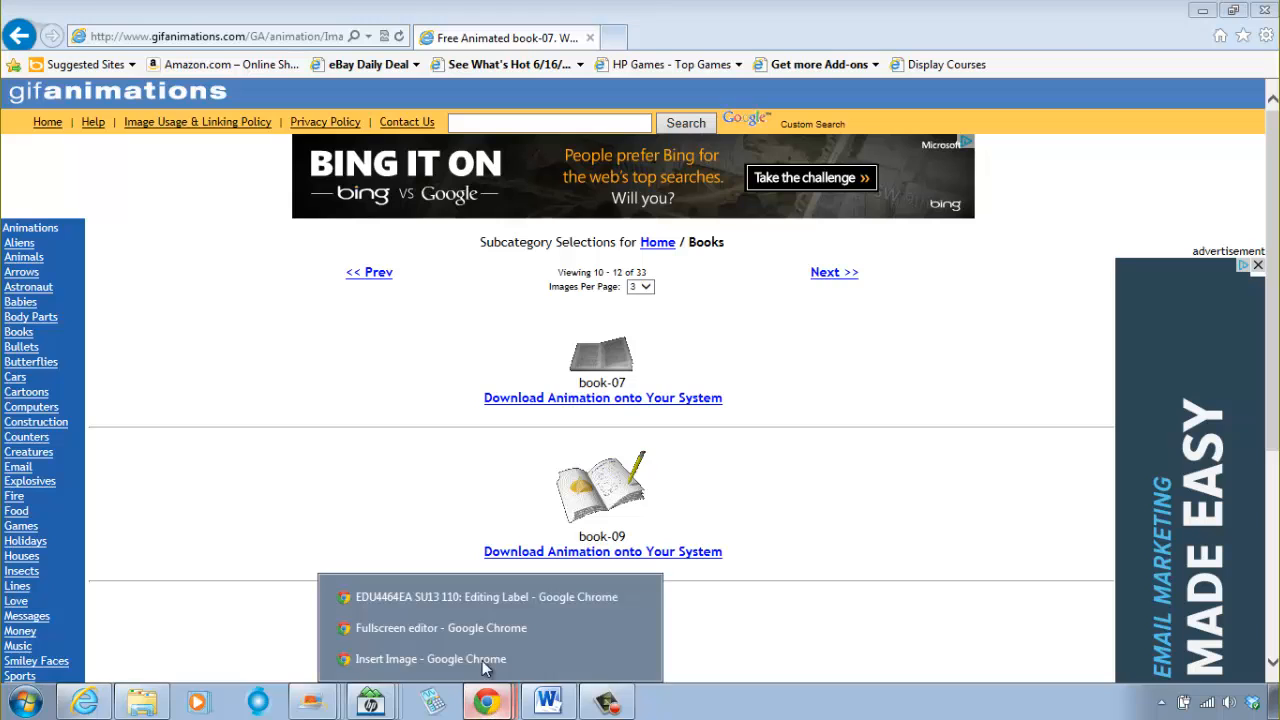
left_click(475, 596)
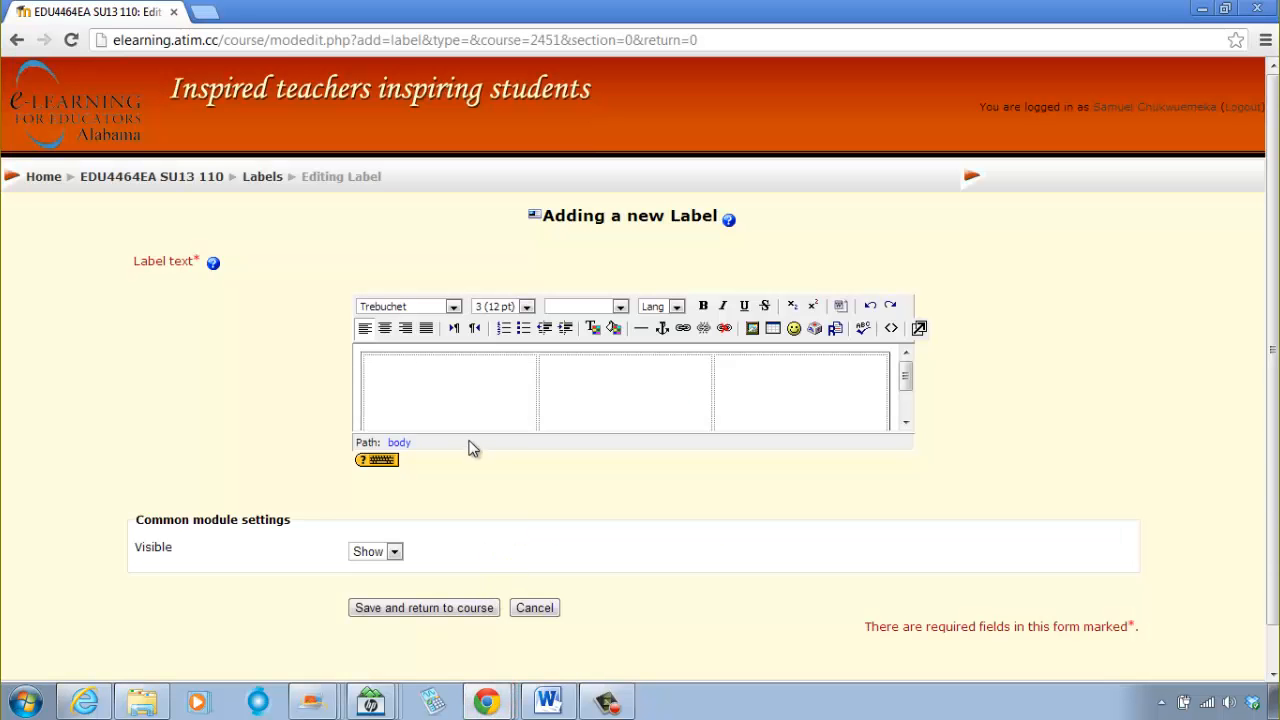
left_click(449, 399)
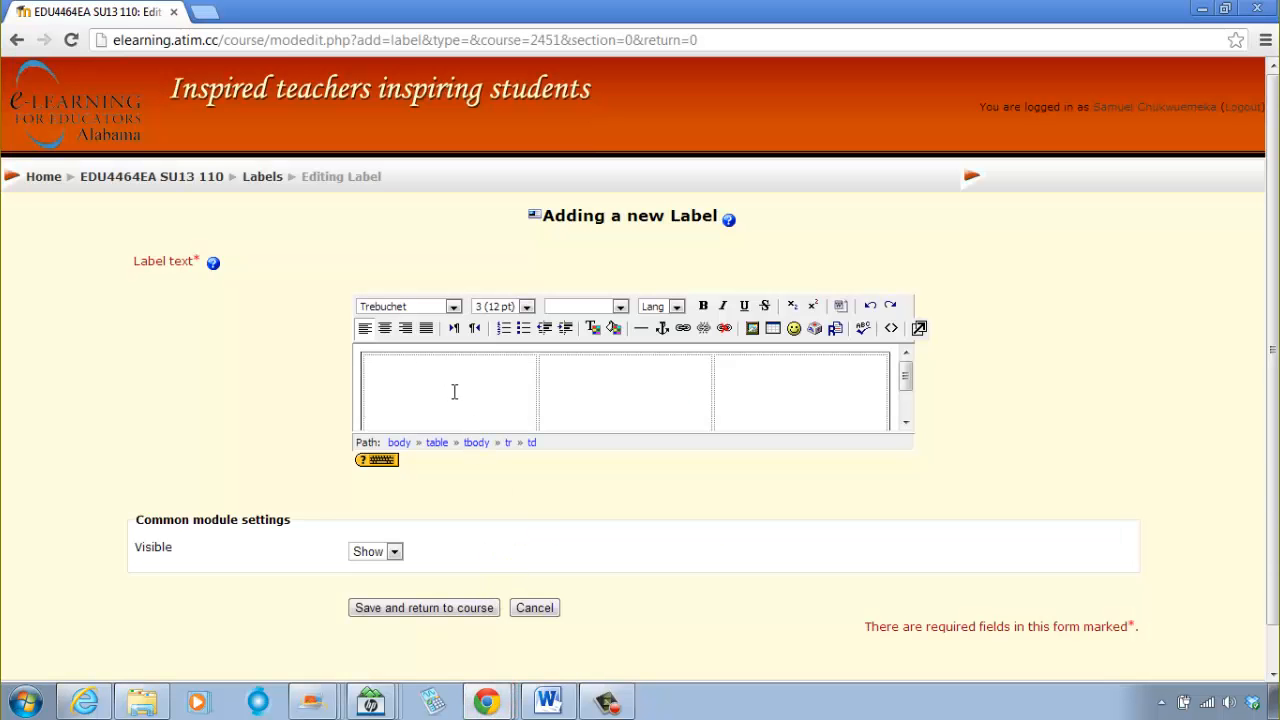
left_click(510, 688)
left_click(460, 627)
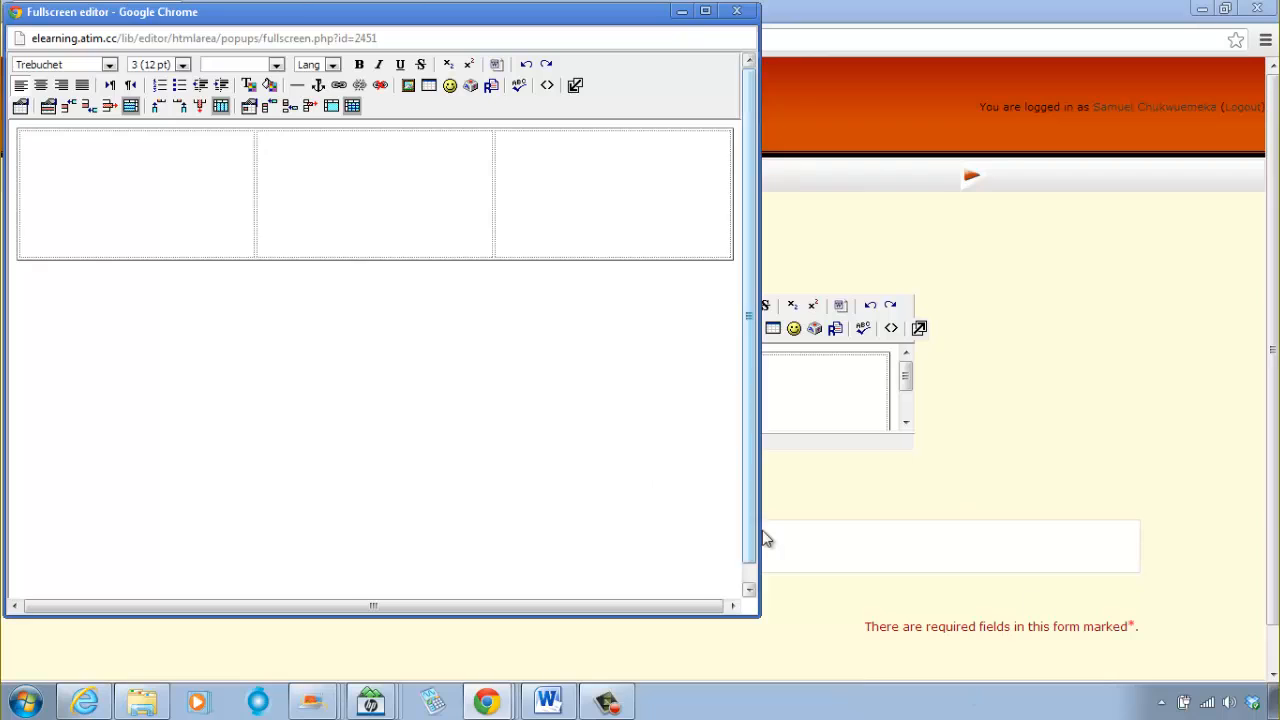
left_click(969, 472)
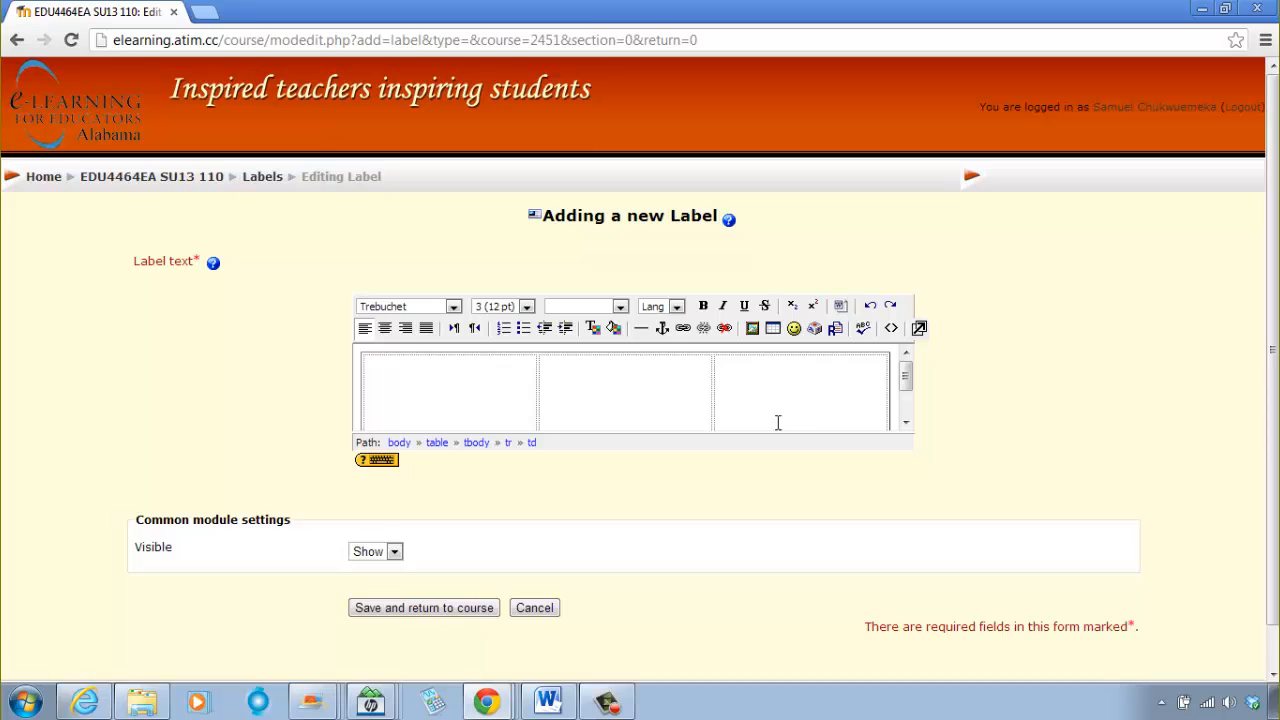
Step: Search Google for the site author's full name in a new tab and open the author's math, science and technology tutorials site
left_click(206, 12)
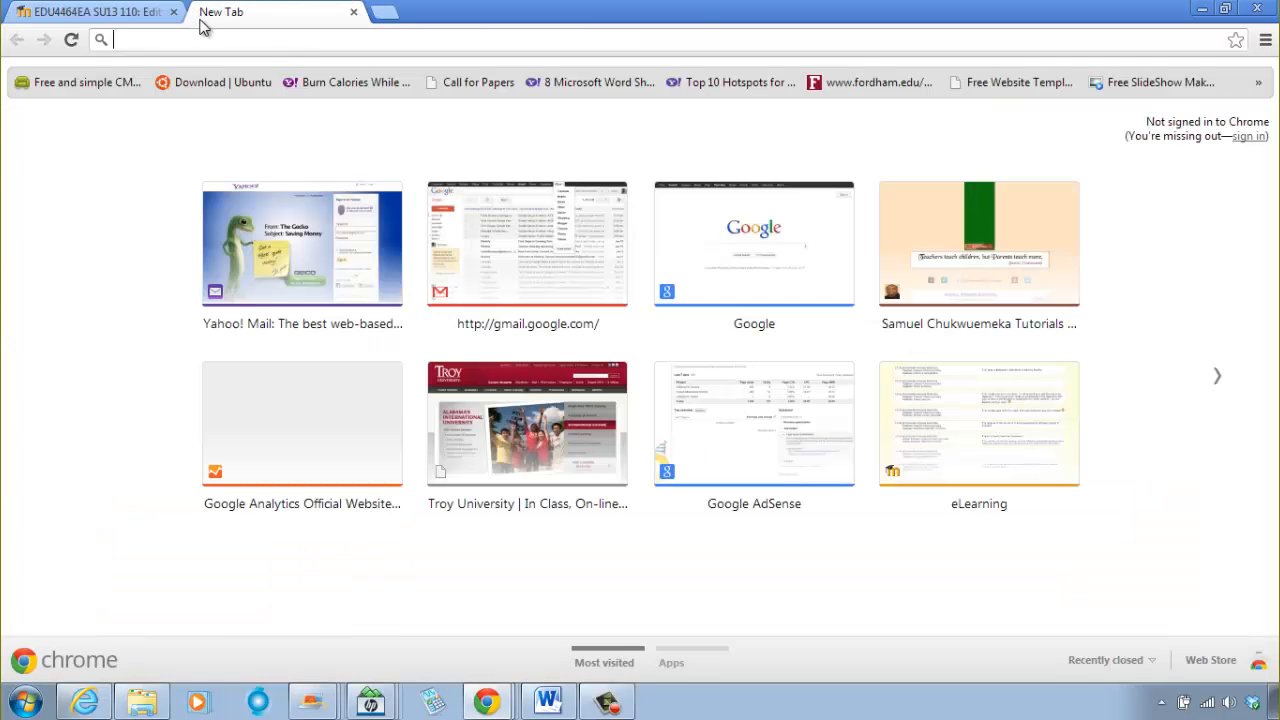
left_click(762, 256)
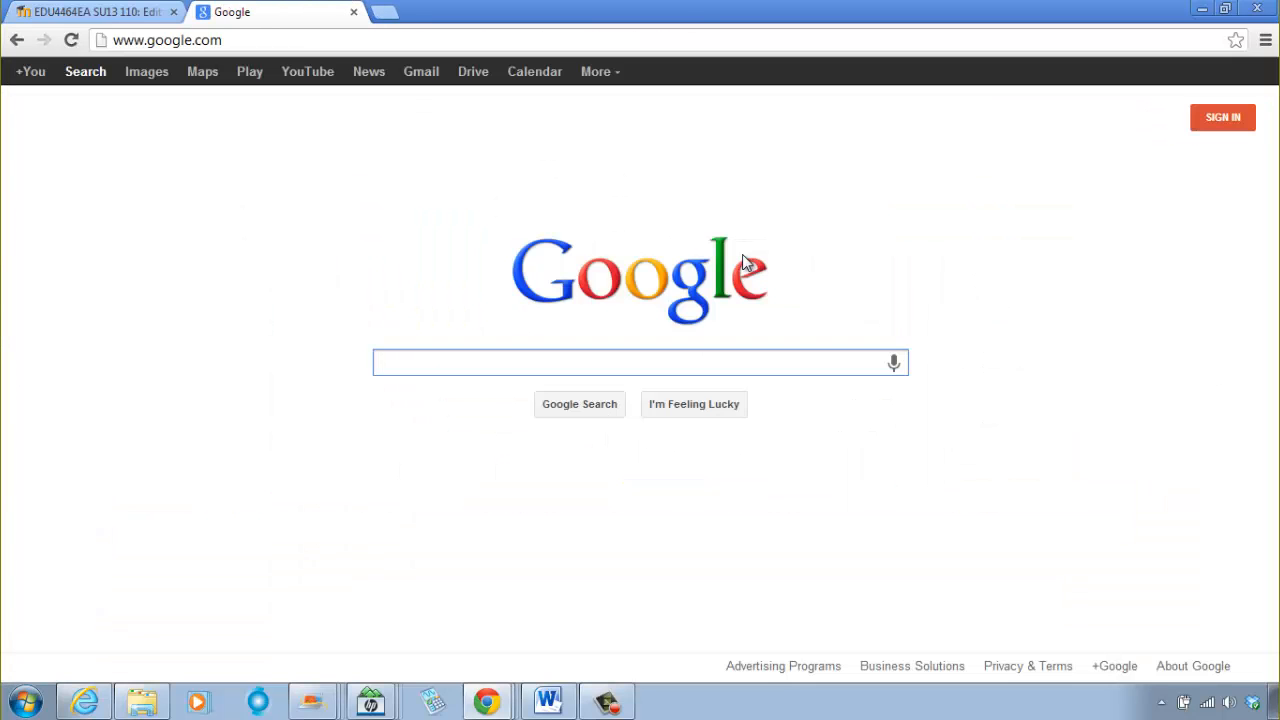
type("samuel ")
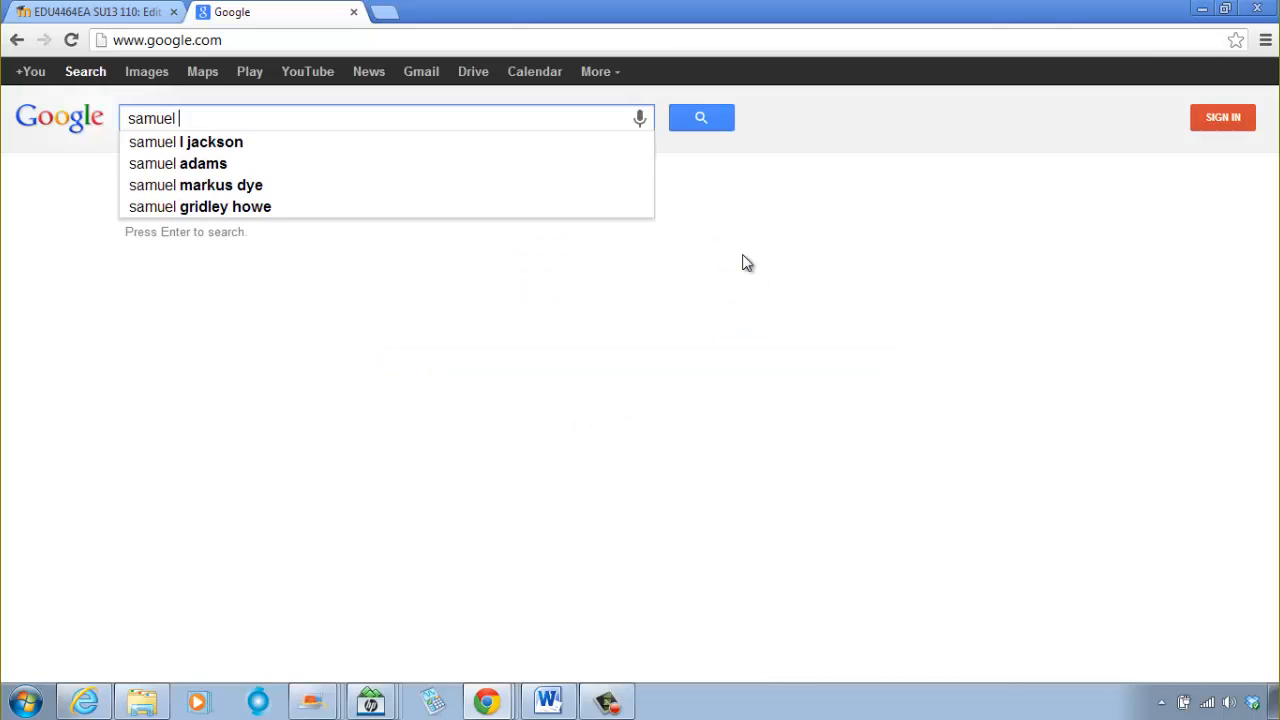
type("chukwuemeka")
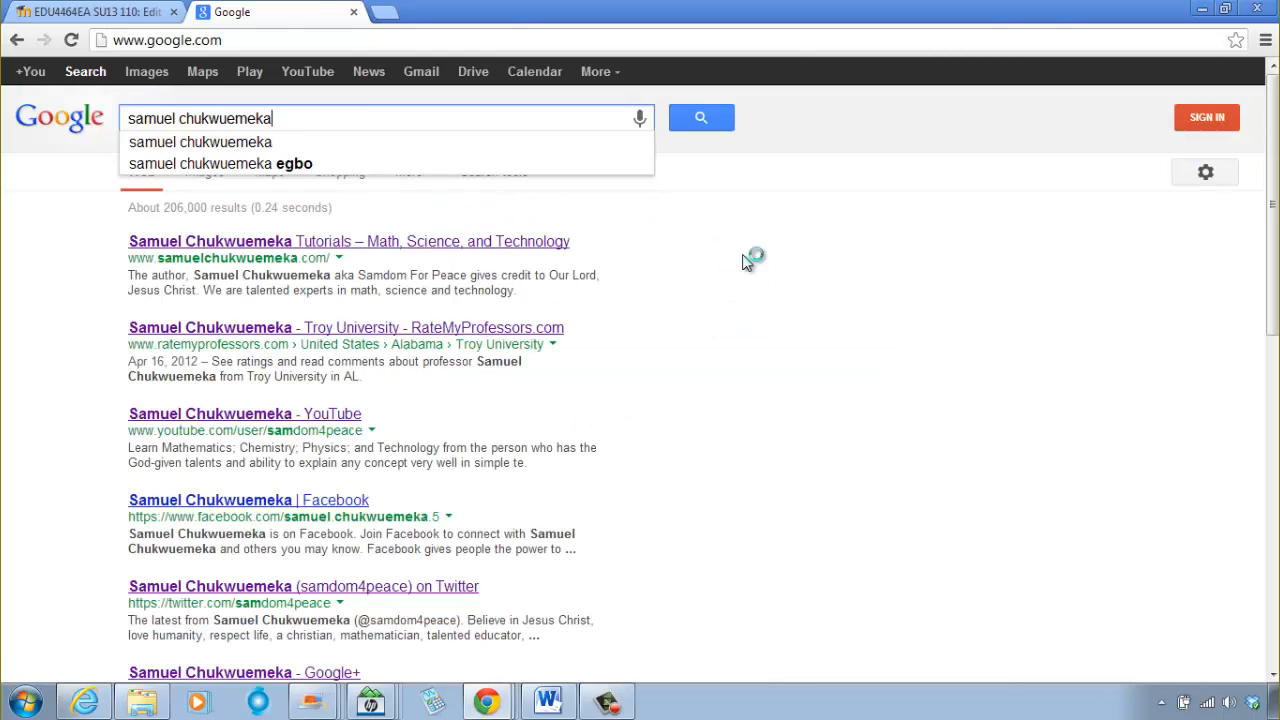
left_click(399, 241)
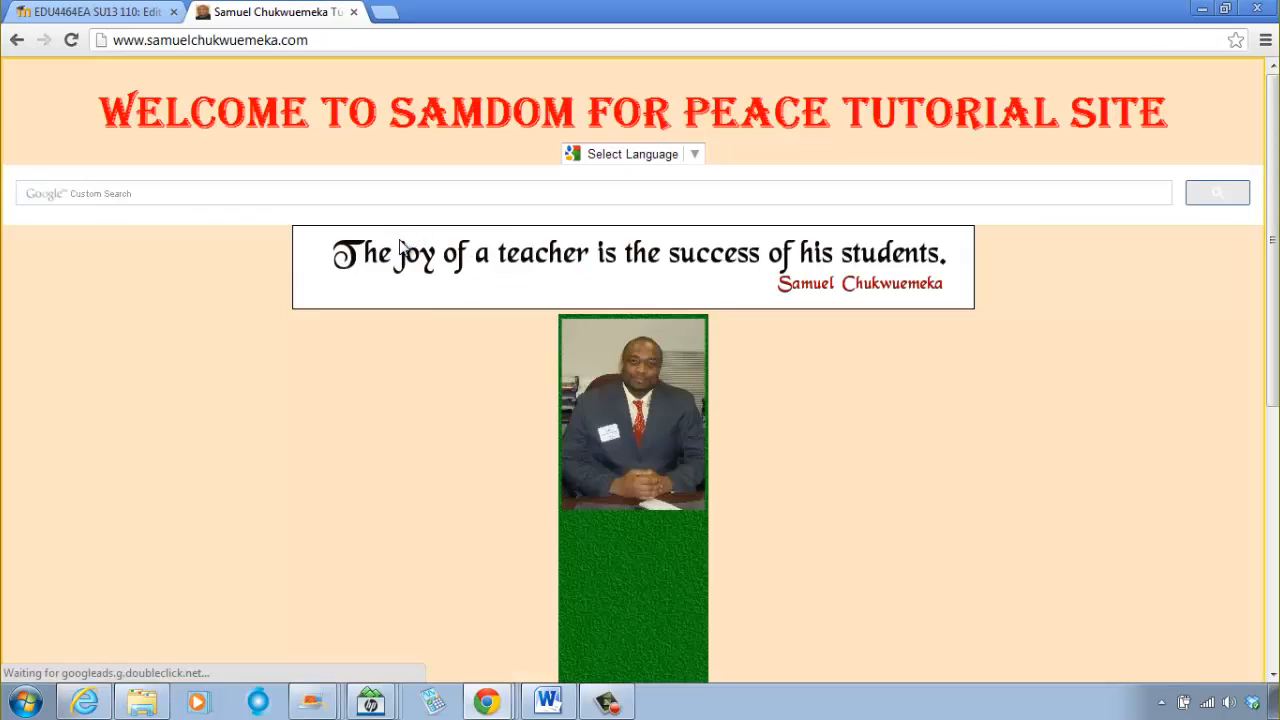
Step: Open the sample Weebly class website from the AETC resources and examine its welcome message beside the portrait
scroll(744, 324, "down", 2)
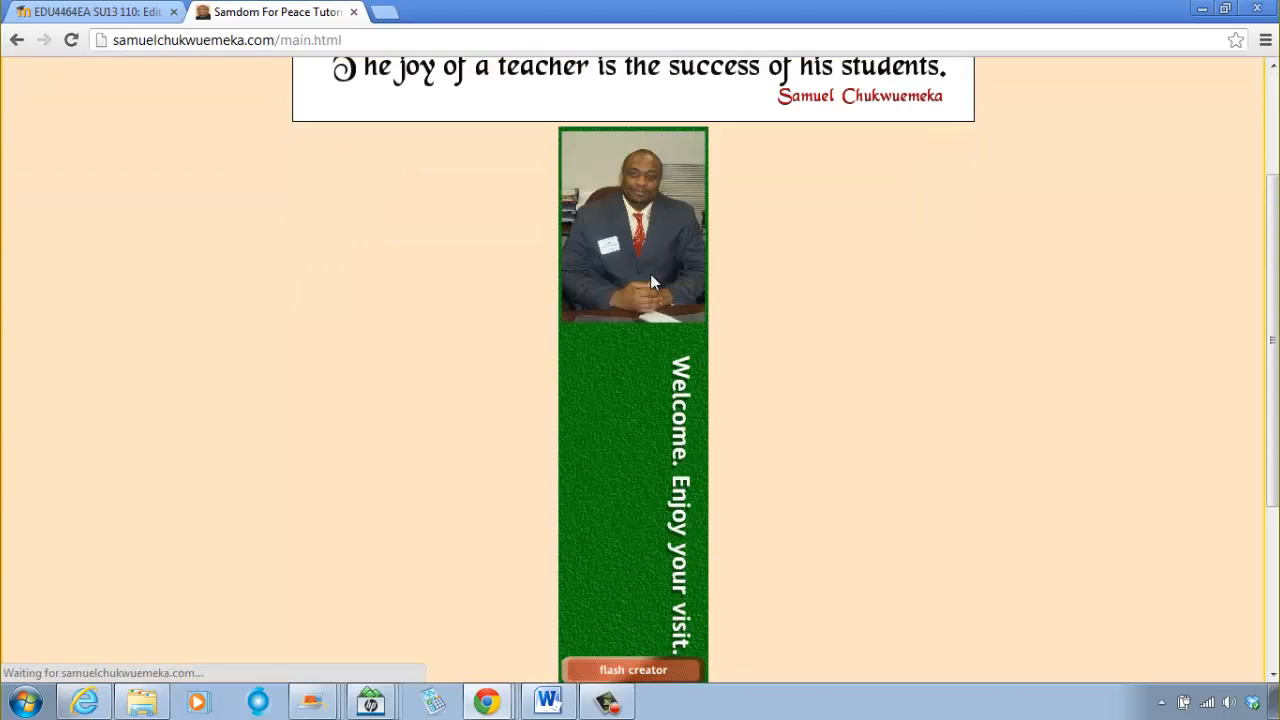
left_click(202, 508)
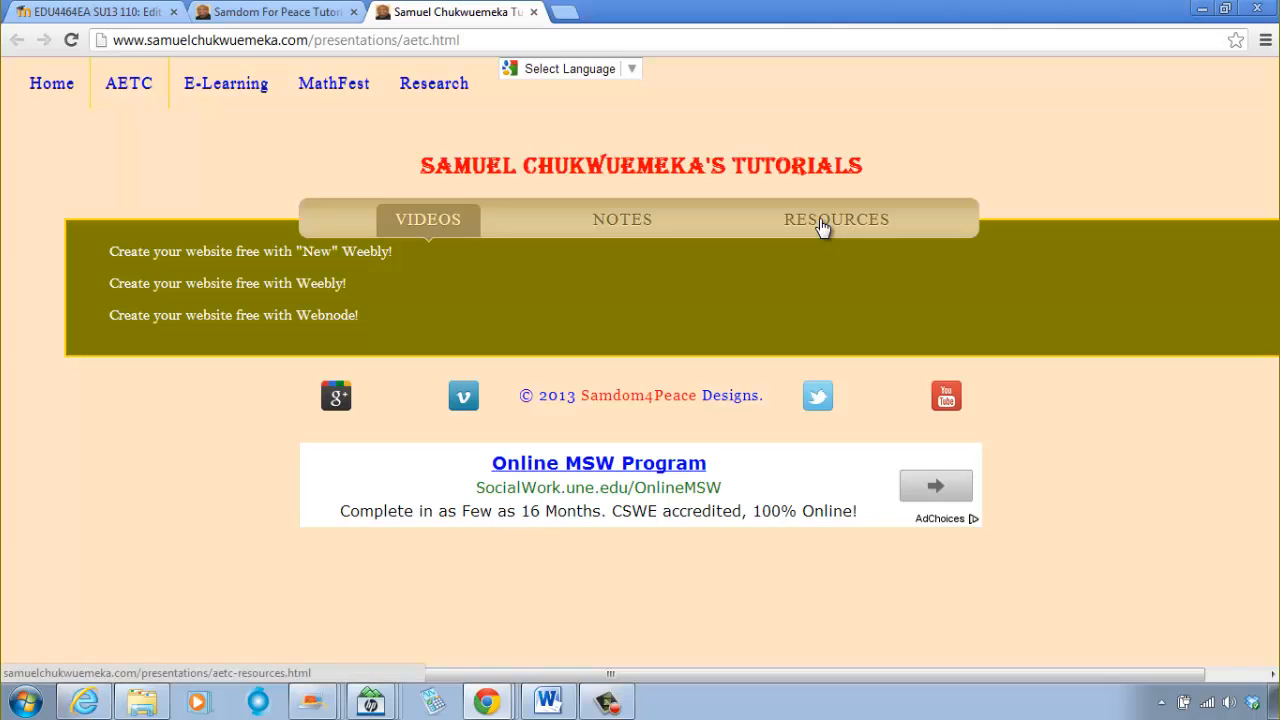
left_click(820, 226)
left_click(281, 255)
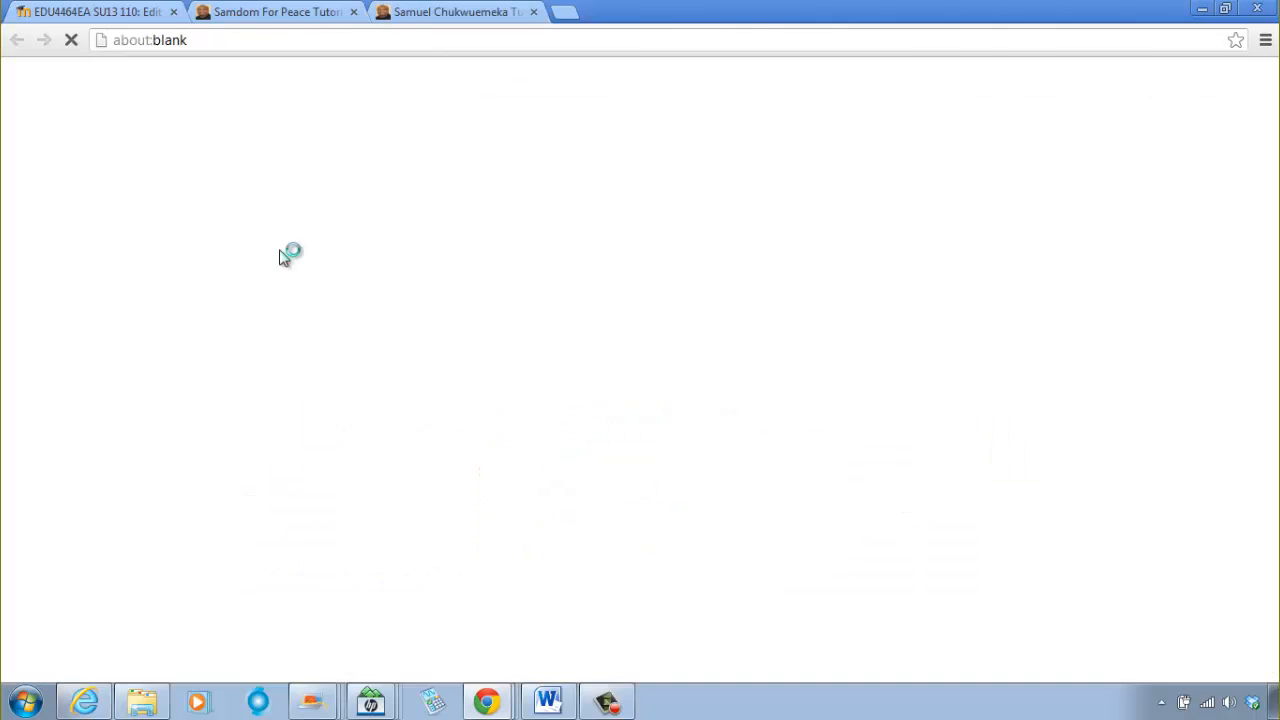
scroll(282, 270, "down", 5)
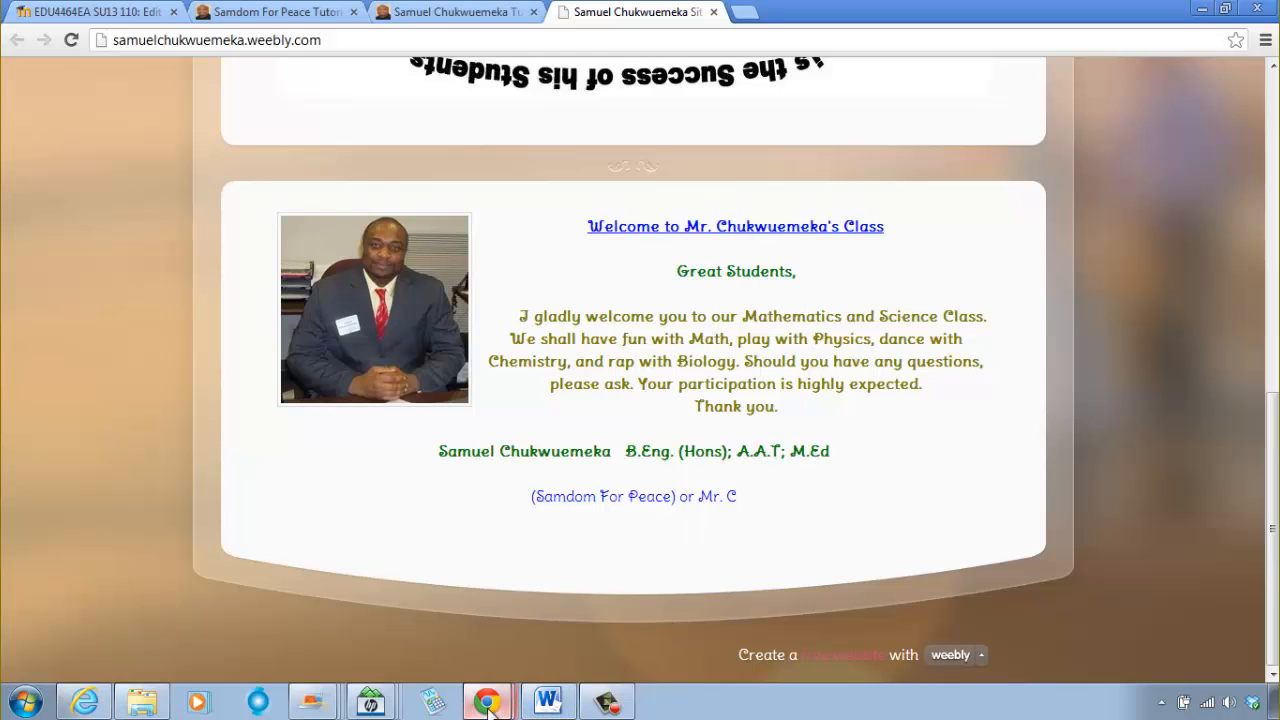
Step: Return to the fullscreen editor, start inserting an image in the first table cell and reopen the course's images folder from its parent folder
mouse_move(487, 703)
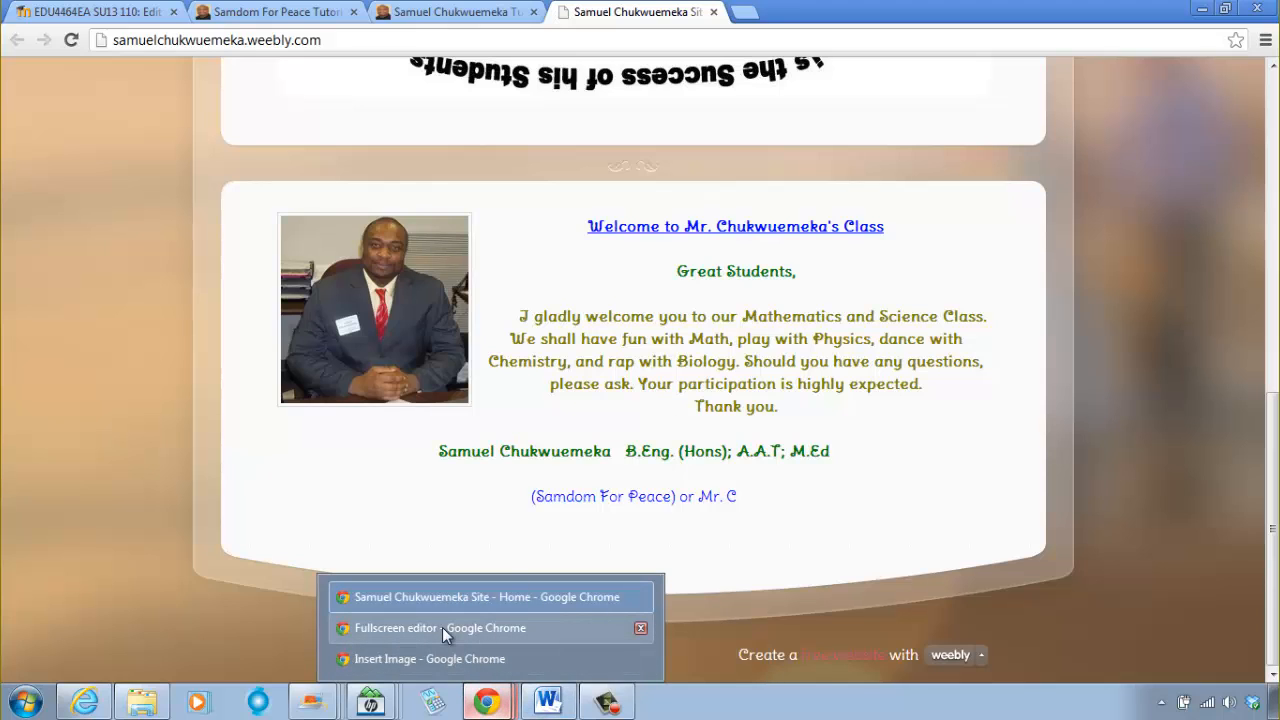
left_click(442, 627)
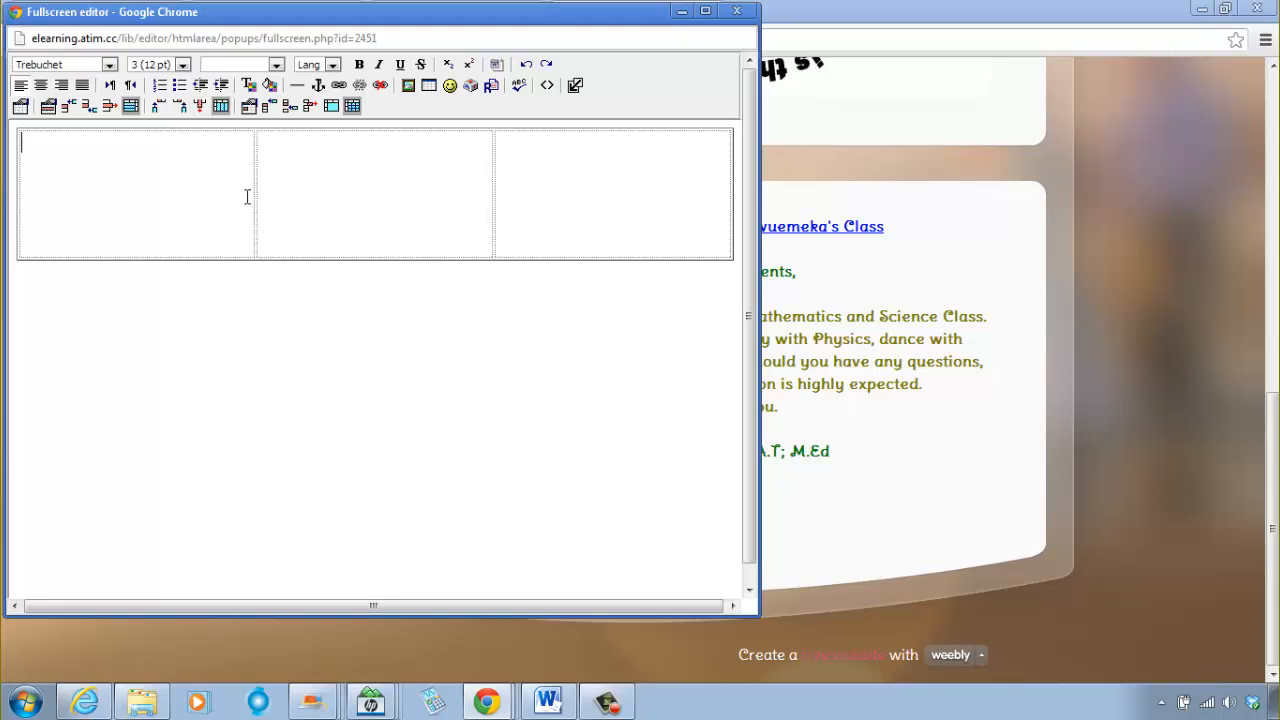
left_click(408, 85)
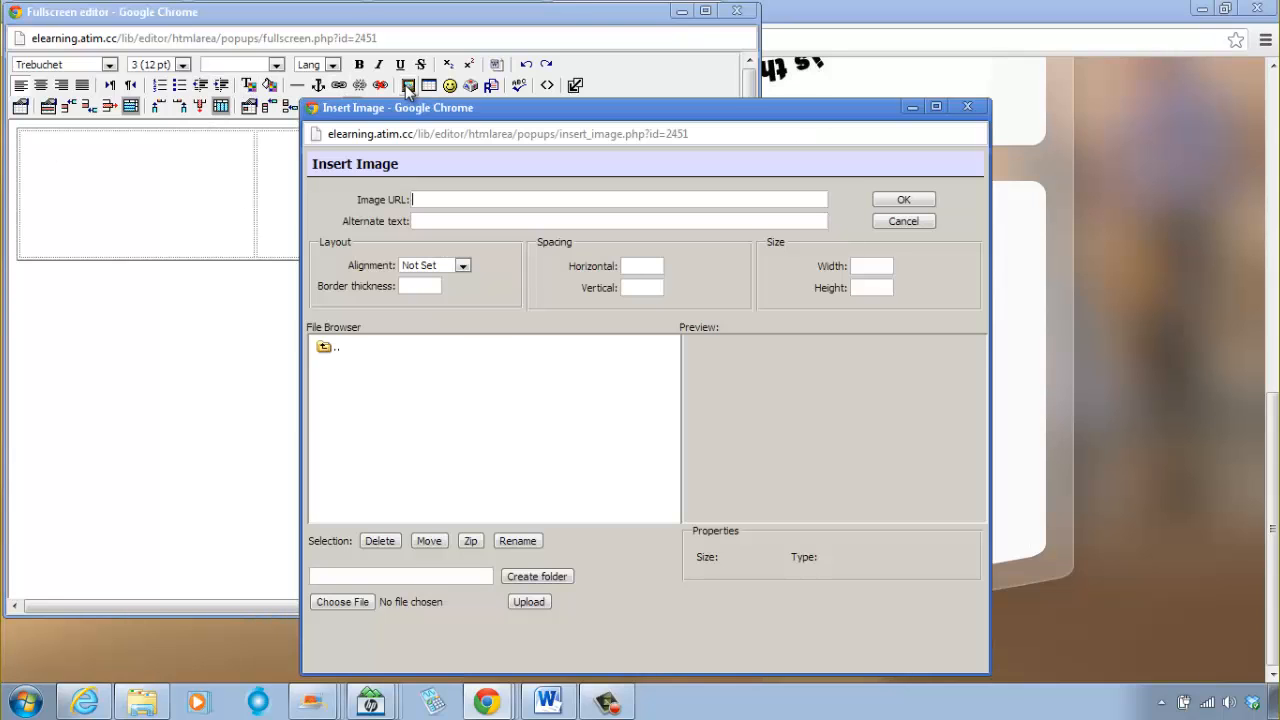
left_click(327, 350)
left_click(370, 382)
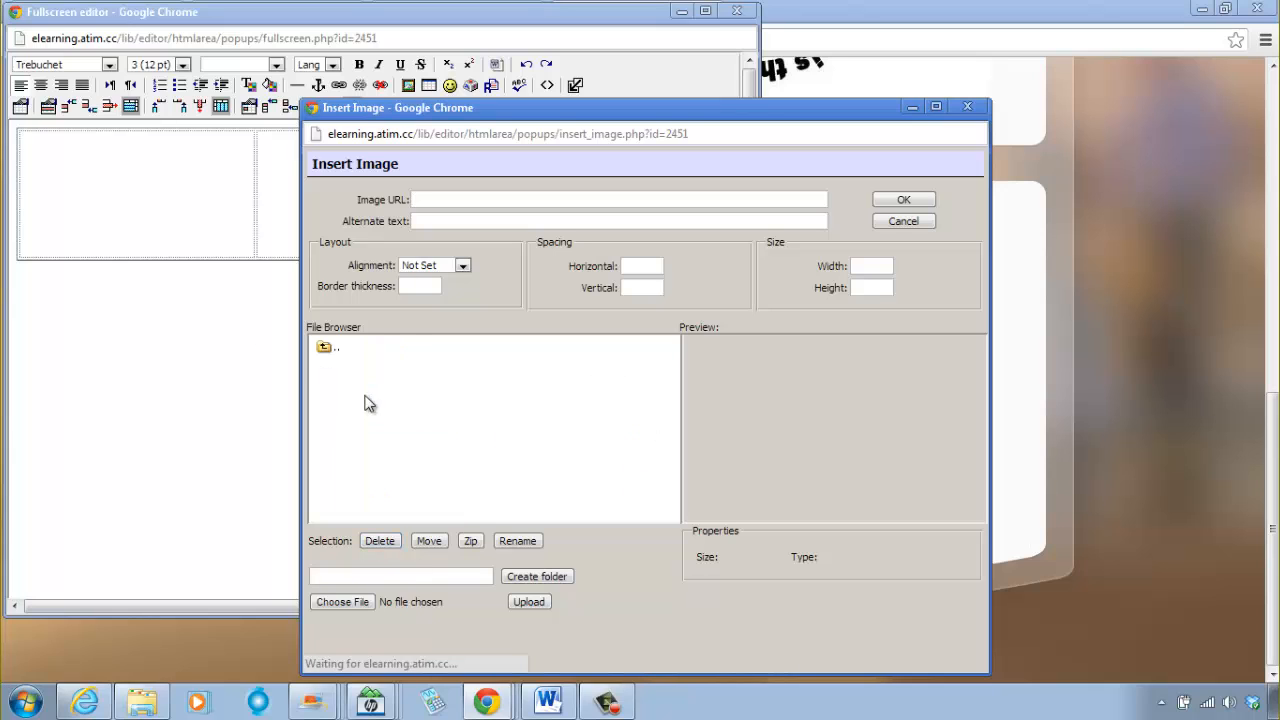
Step: Upload the portrait JPG from the Moodle Images folder into the course's images folder
left_click(325, 348)
left_click(372, 373)
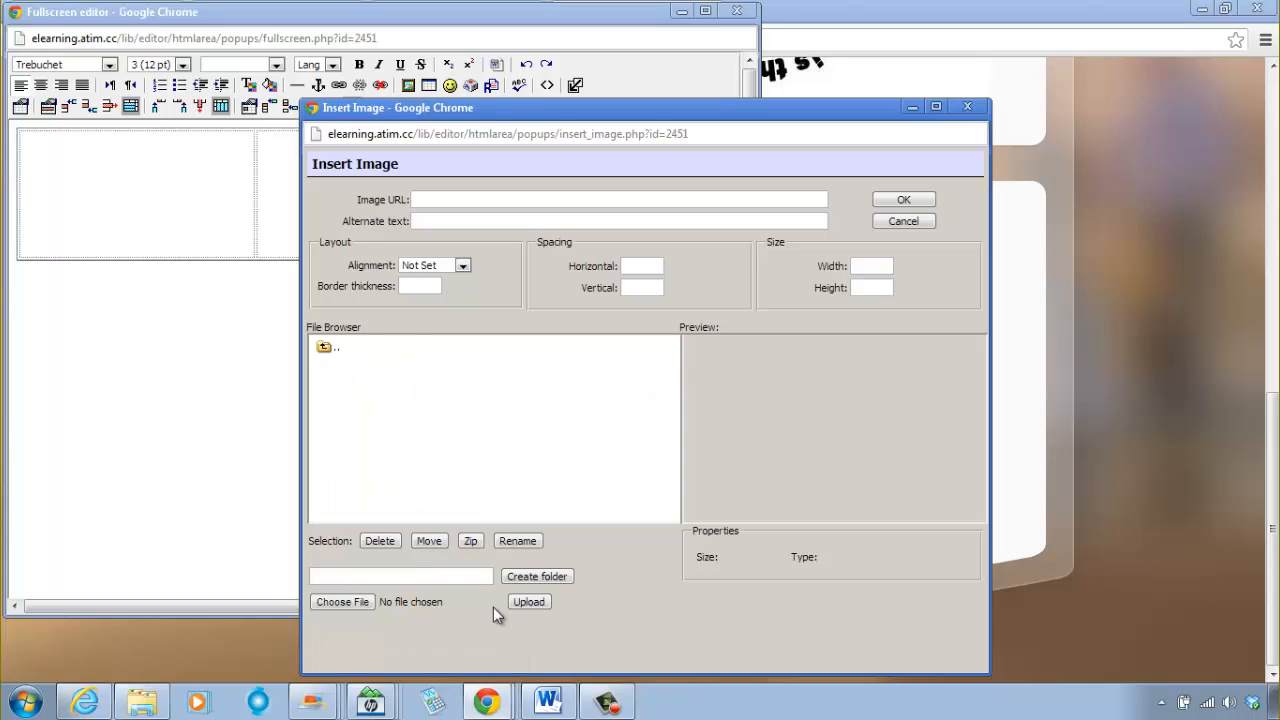
left_click(355, 603)
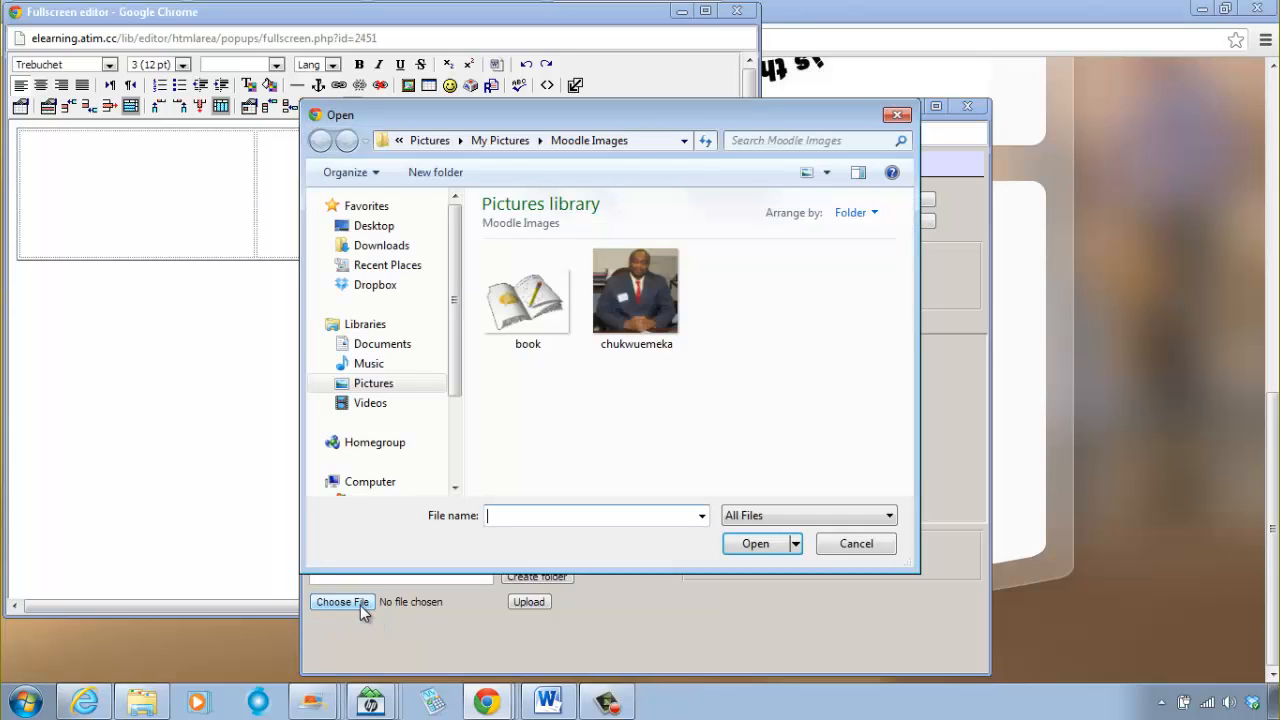
left_click(650, 315)
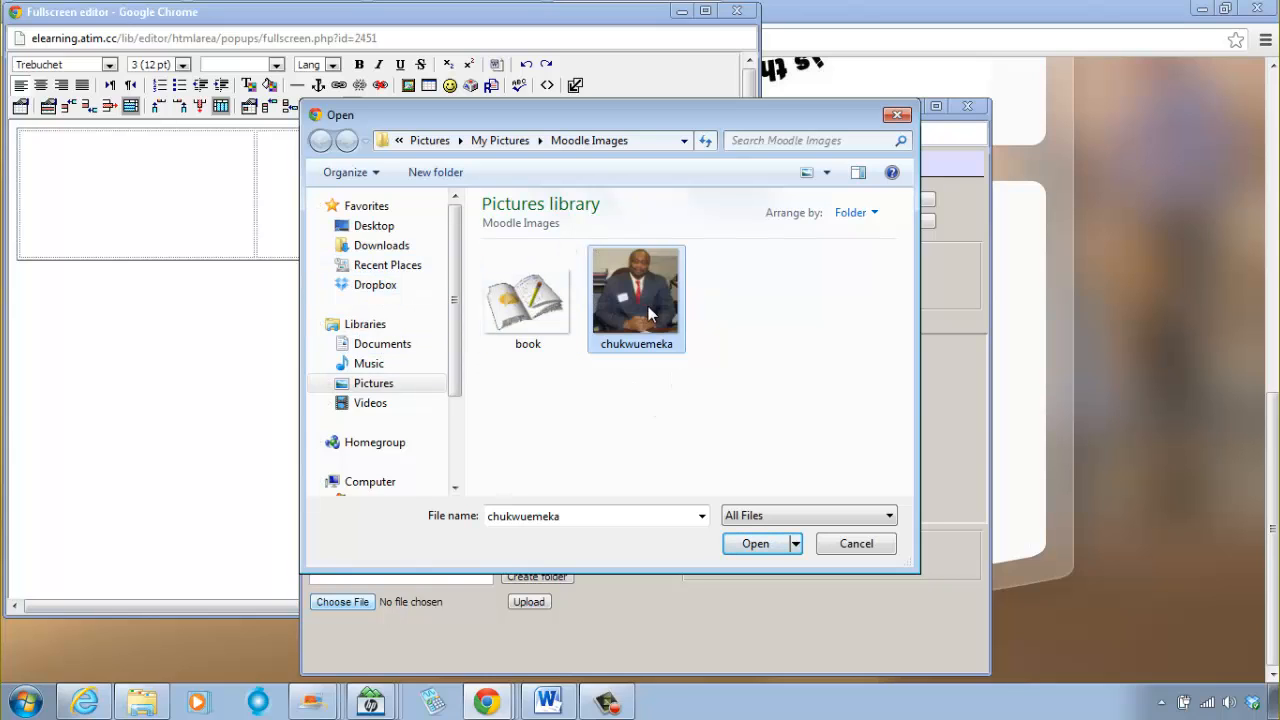
left_click(757, 546)
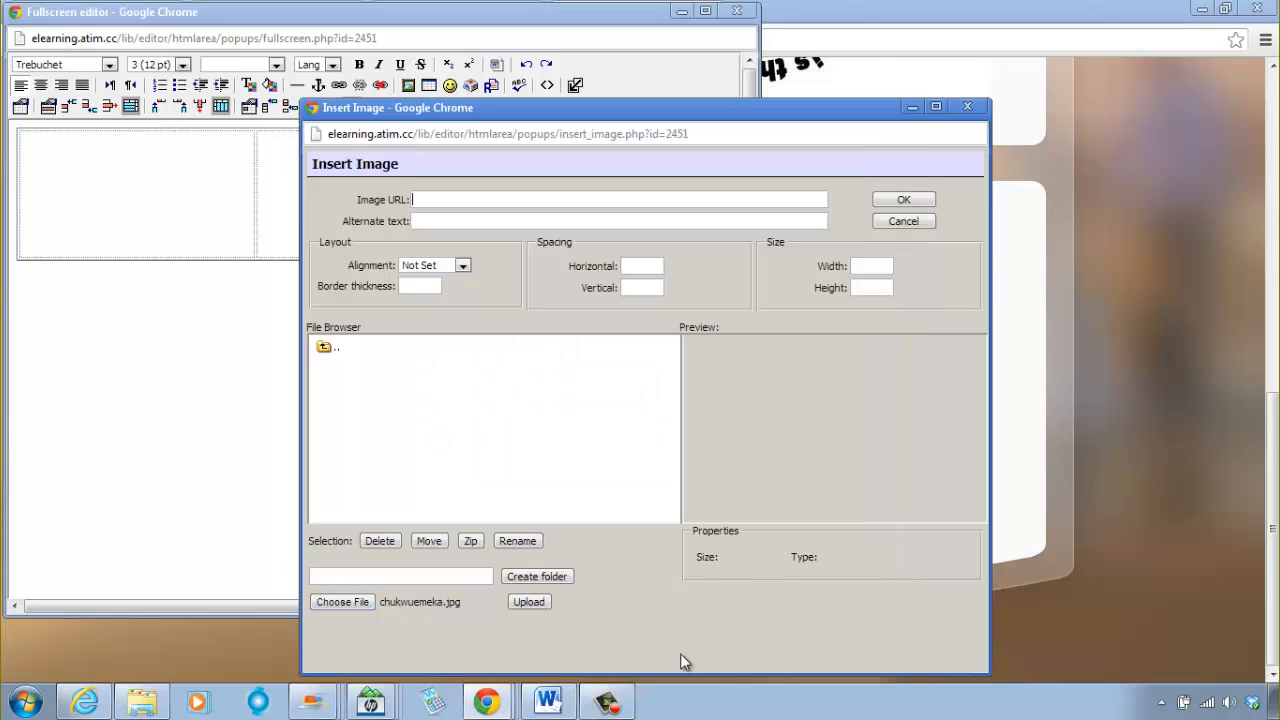
left_click(527, 604)
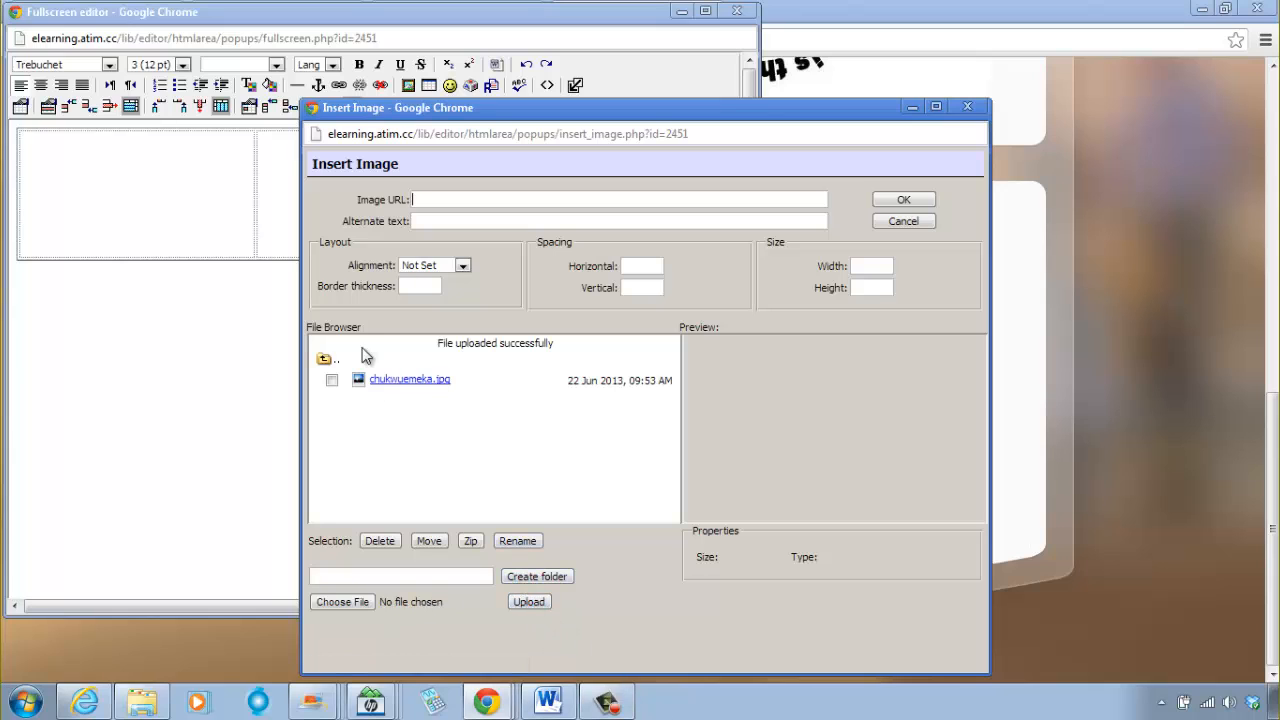
Step: Insert the uploaded portrait in the first table cell with the person's full name as alternate text
left_click(405, 379)
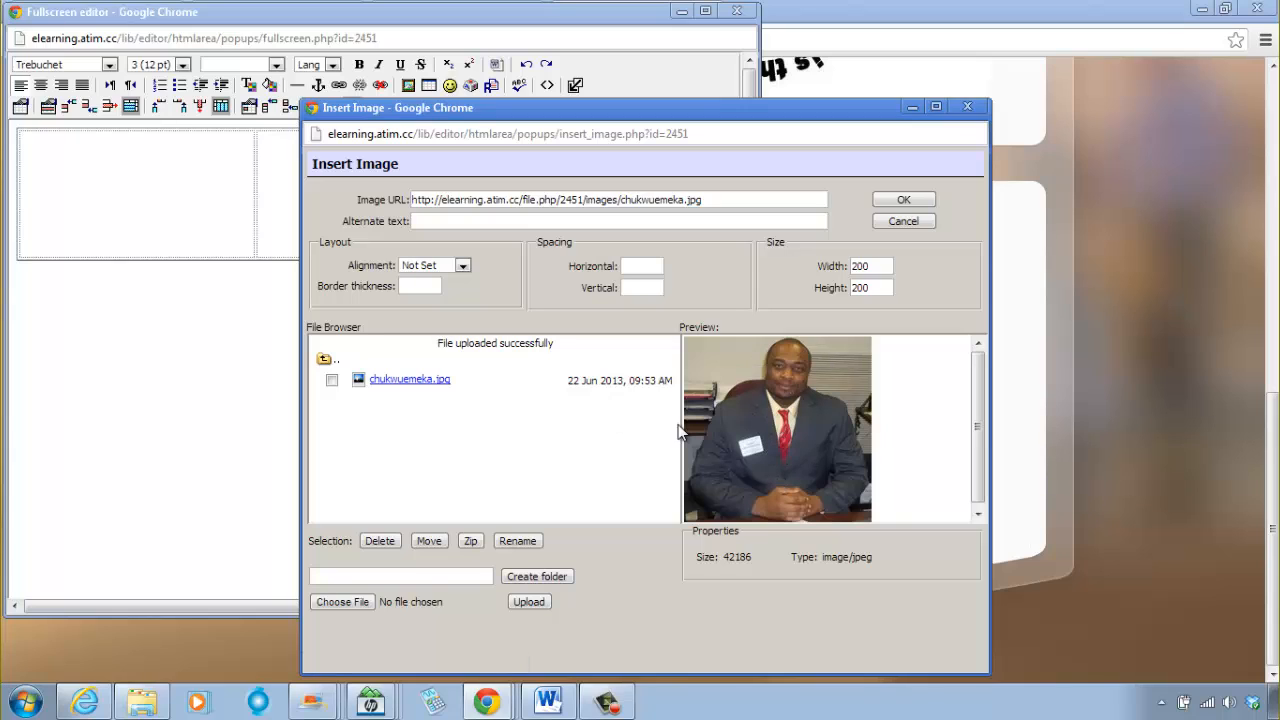
left_click(450, 222)
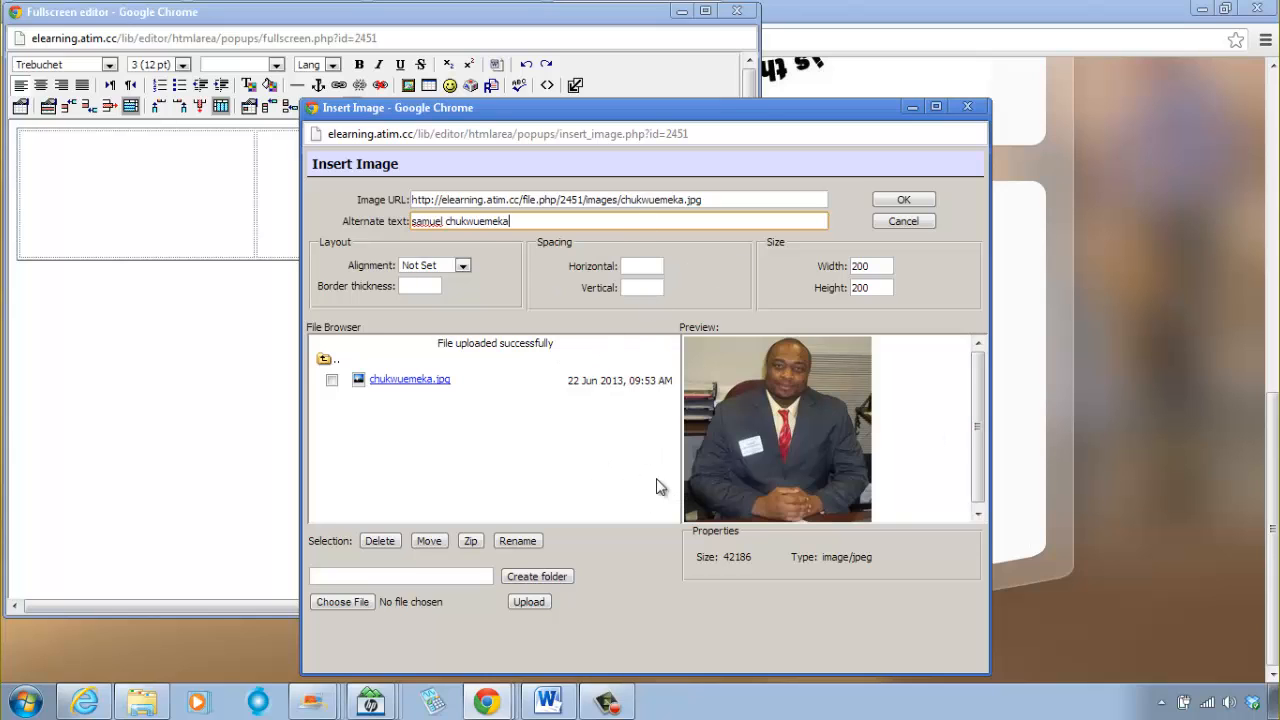
left_click(902, 201)
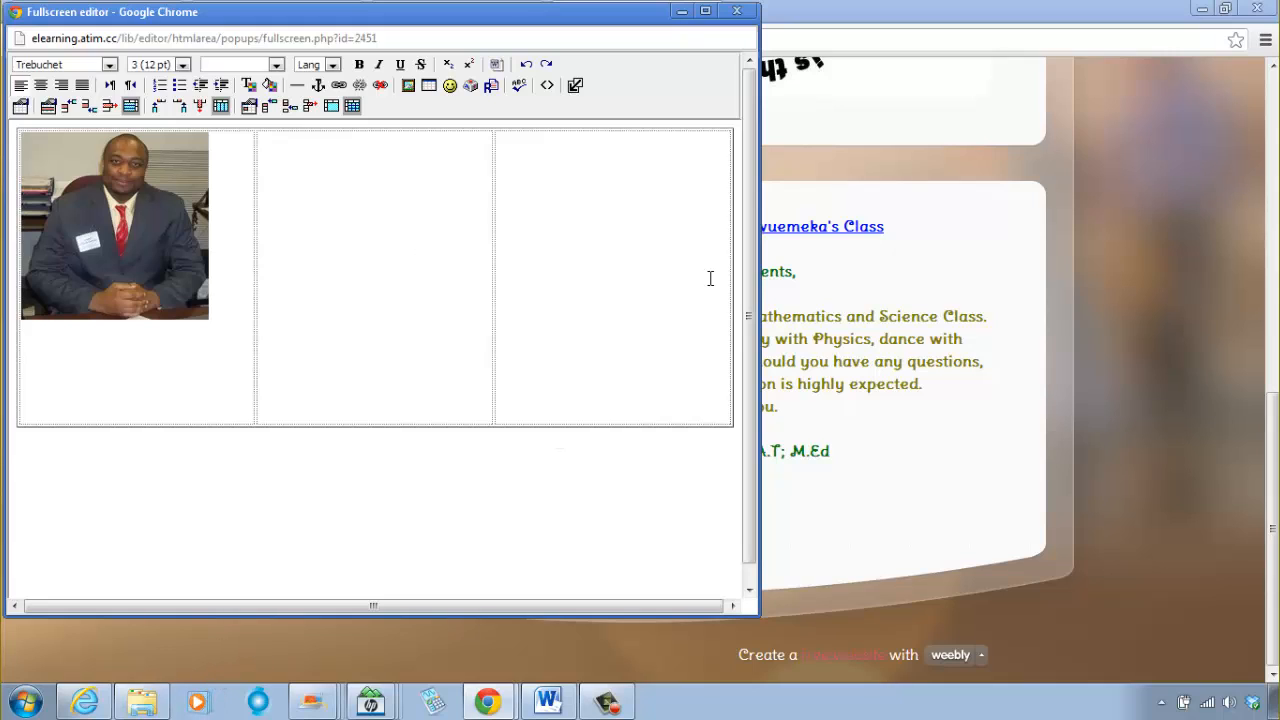
Step: Start inserting an image in the third table cell and upload book.gif from Moodle Images into the course's images folder
left_click(555, 163)
left_click(409, 87)
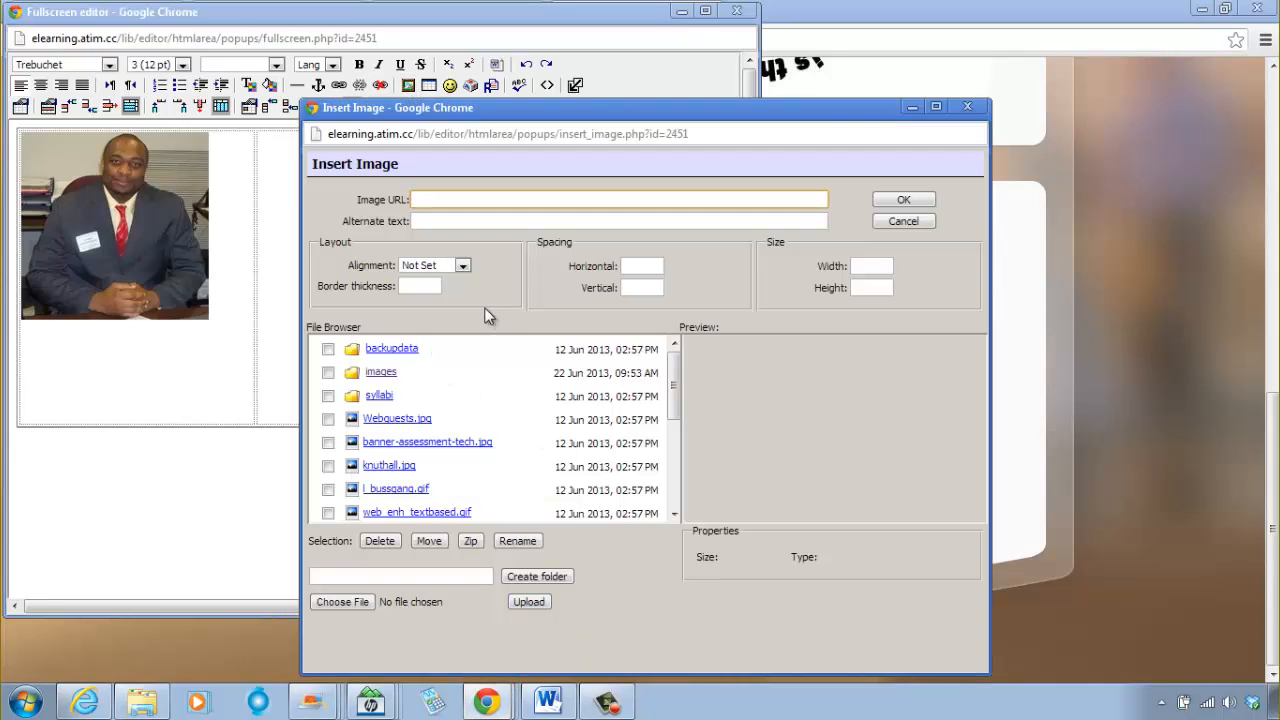
left_click(380, 373)
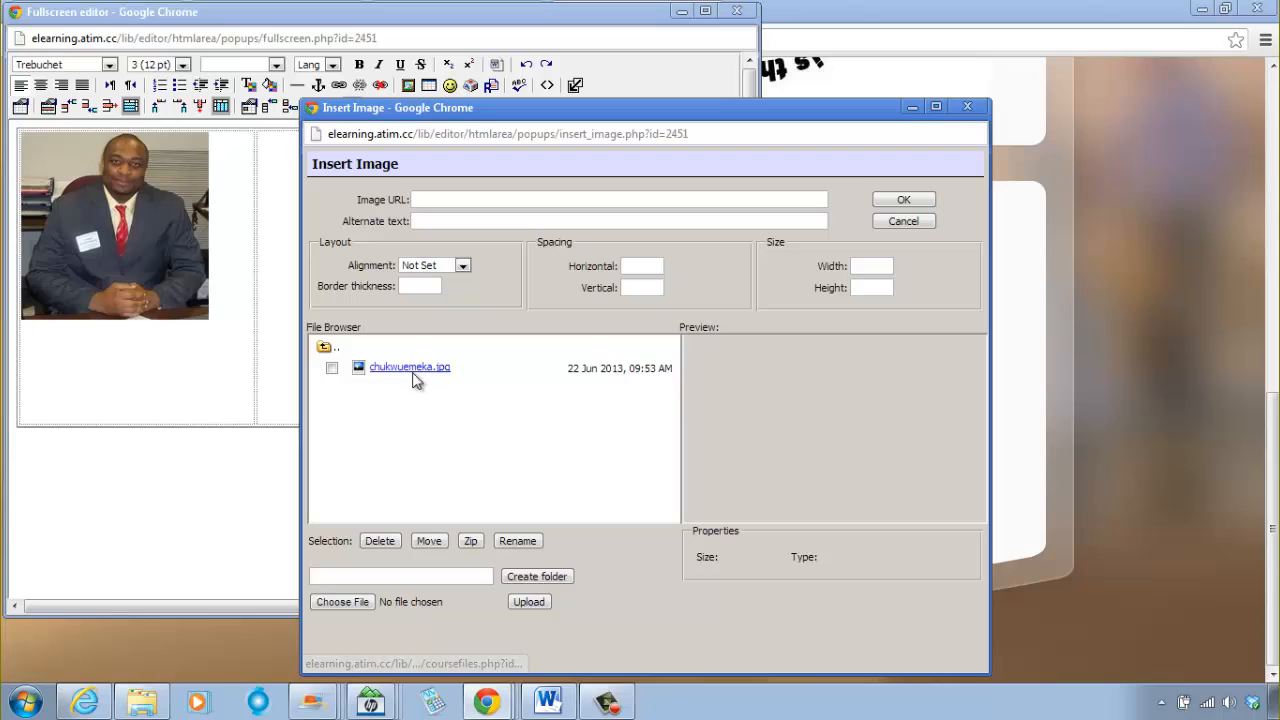
left_click(344, 602)
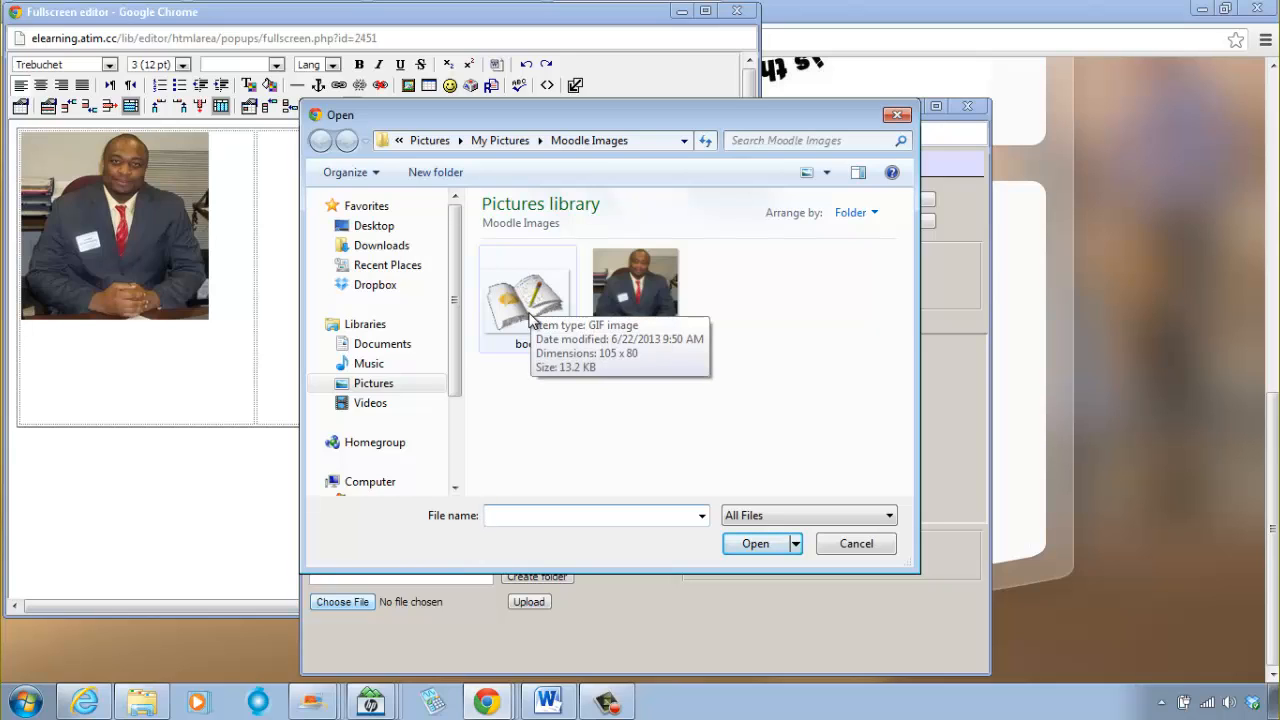
left_click(530, 318)
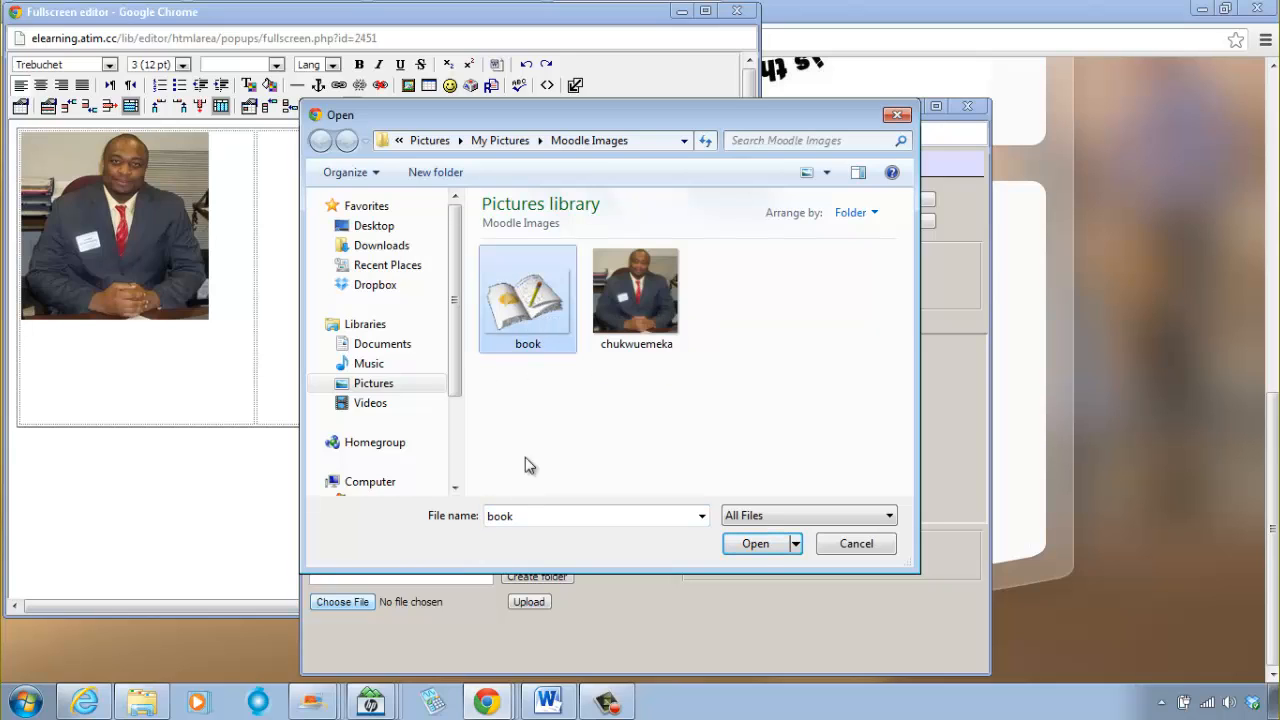
left_click(766, 547)
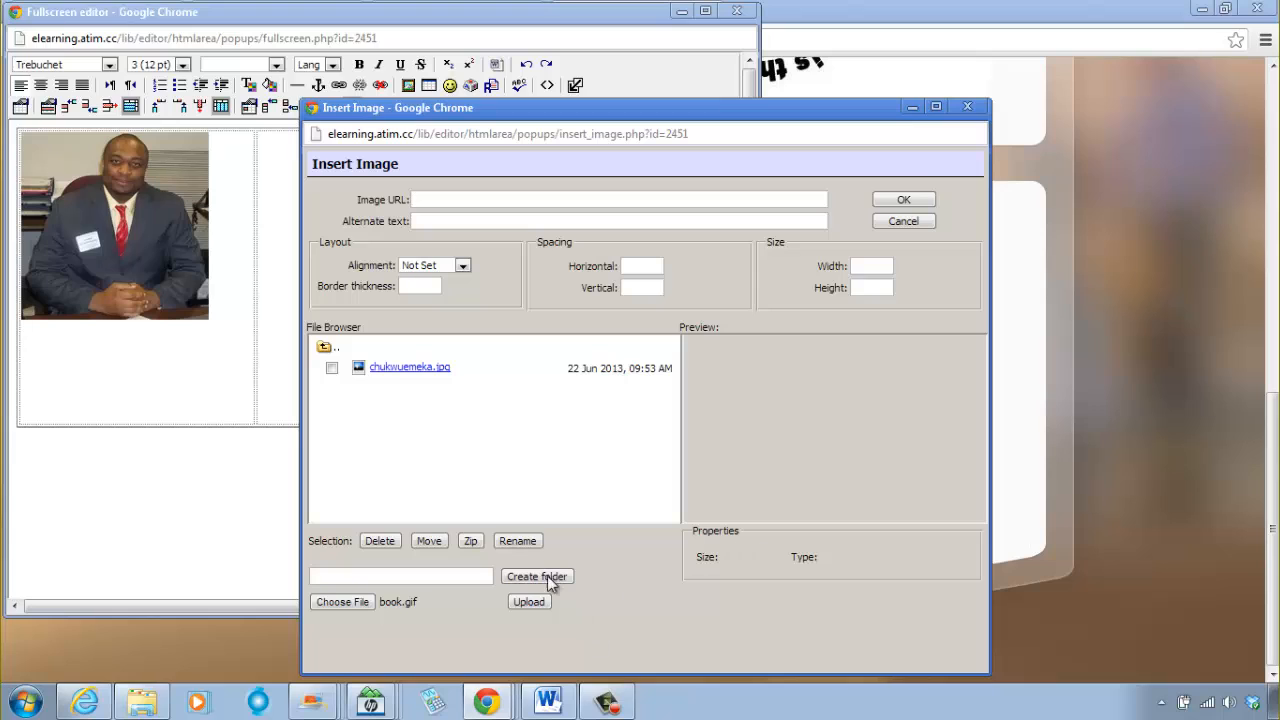
left_click(524, 596)
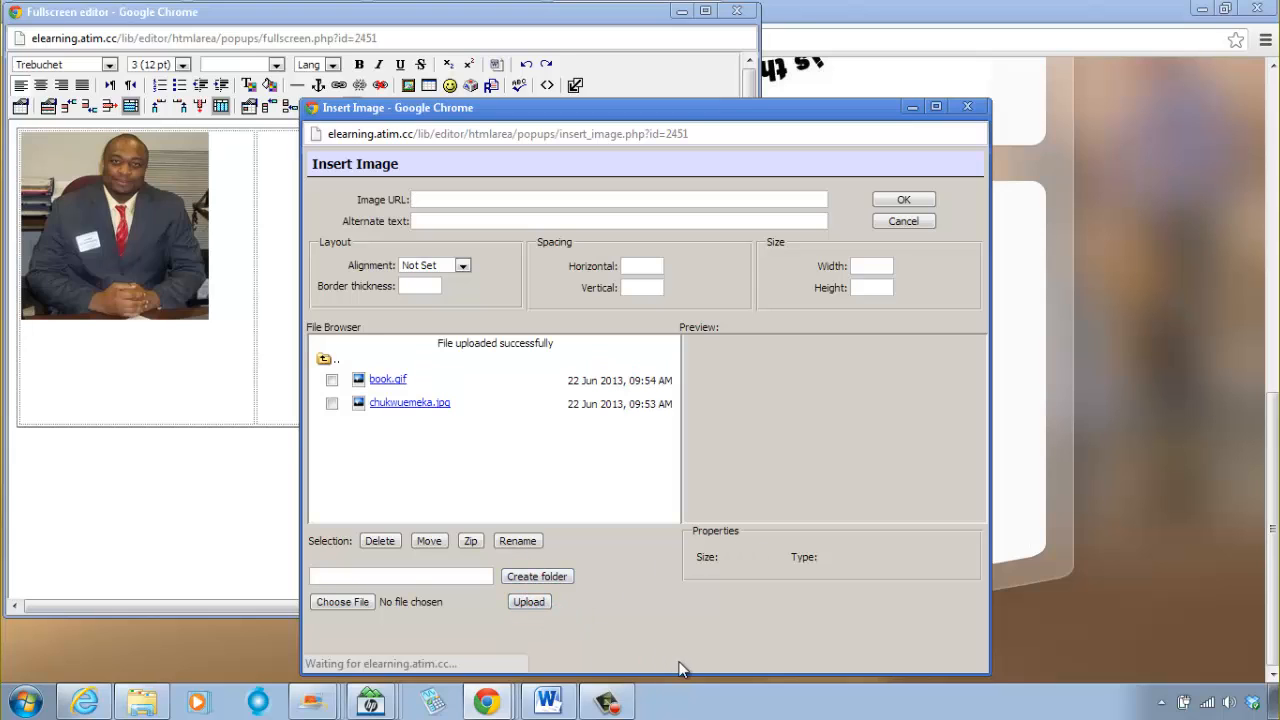
Step: Insert book.gif at its original size in the third cell with the alternate text "solve math" and delete it again
left_click(388, 382)
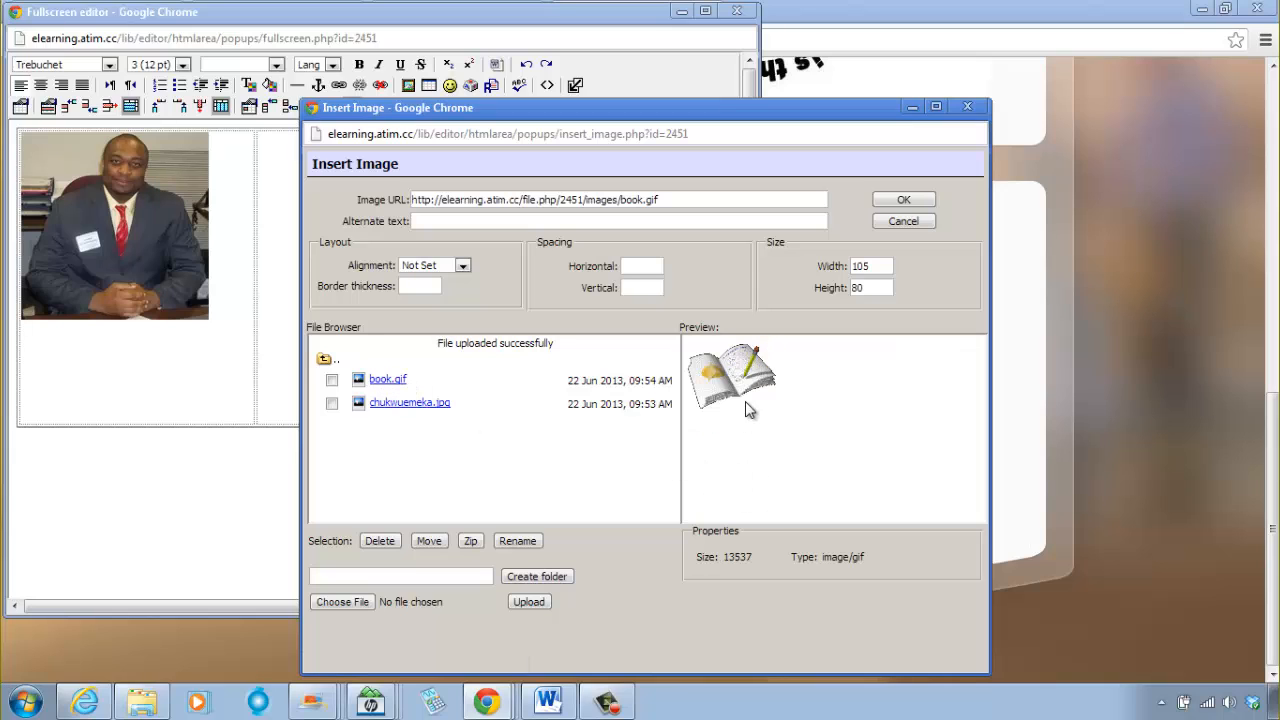
left_click(492, 221)
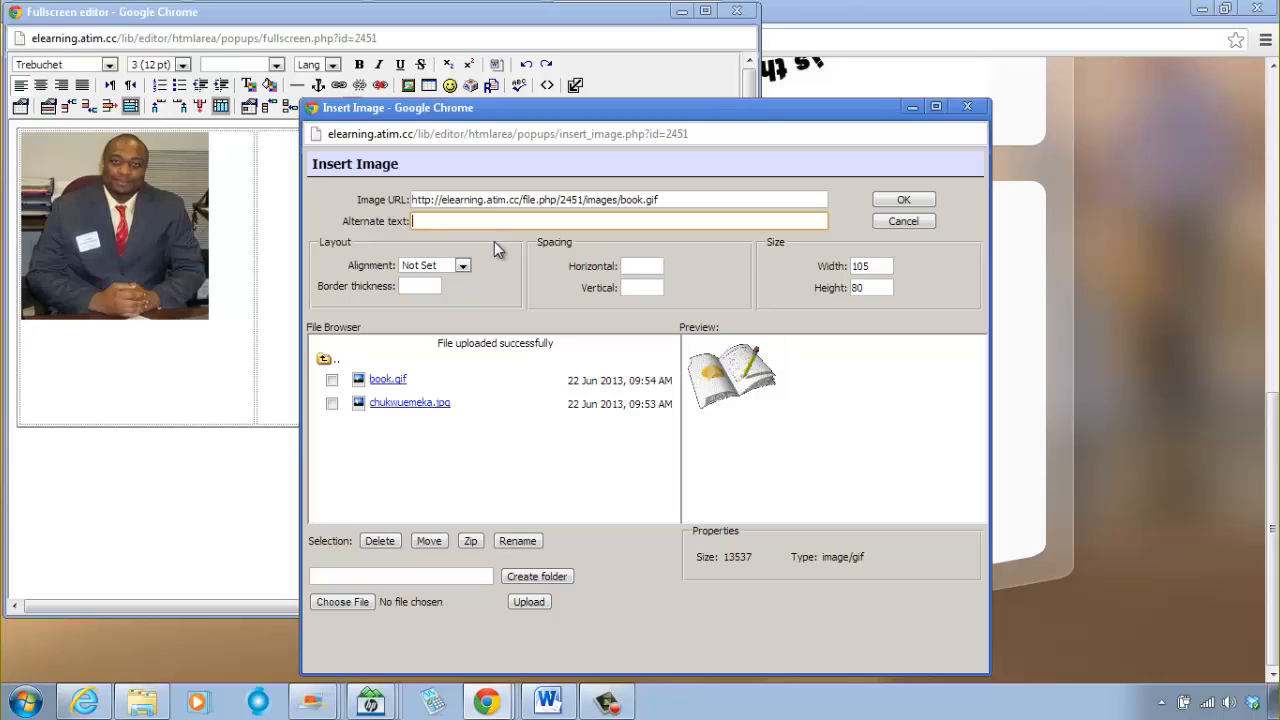
type("soley ma")
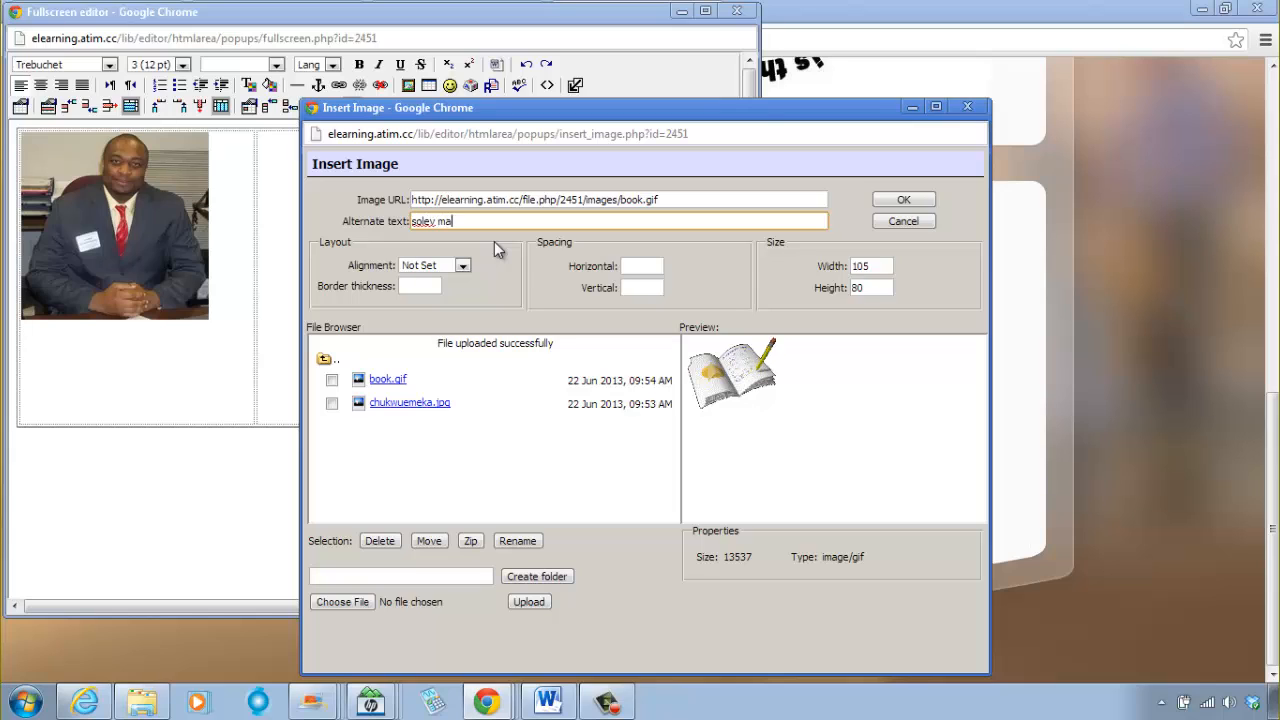
type("th")
key("BackSpace")
key("BackSpace")
key("BackSpace")
key("BackSpace")
key("BackSpace")
key("BackSpace")
key("BackSpace")
type("ve math")
left_click(900, 202)
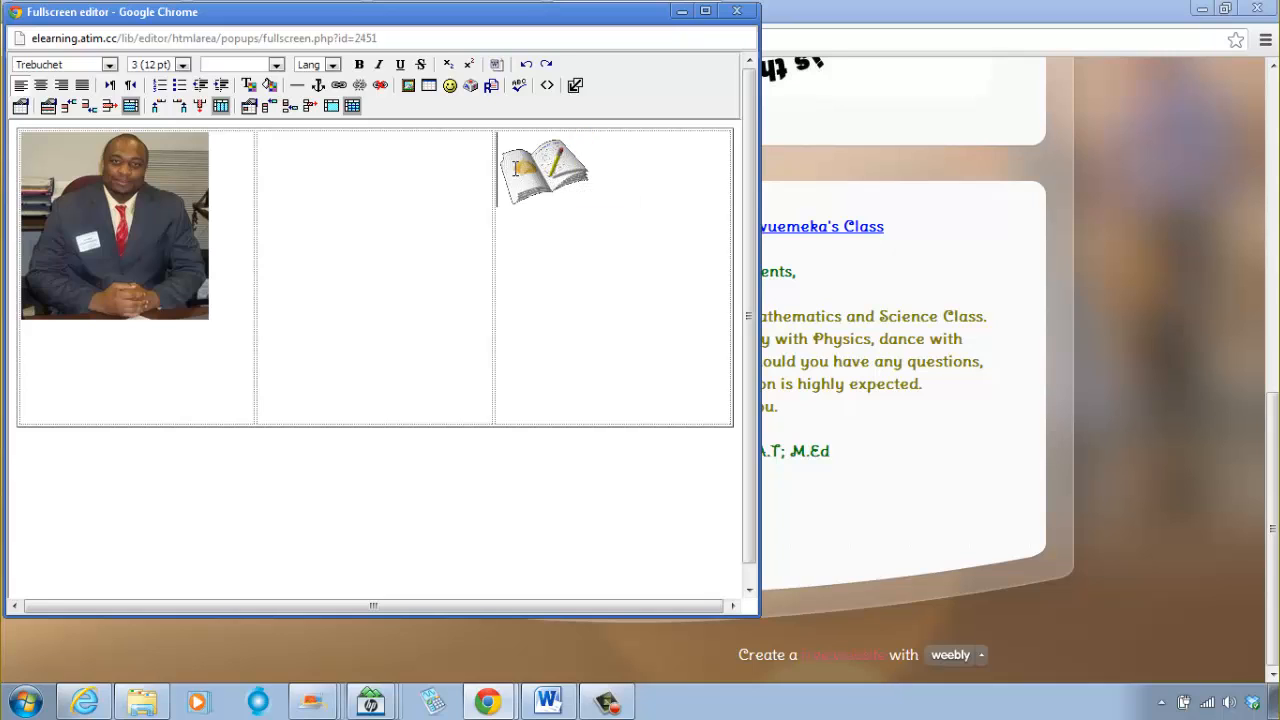
left_click(606, 170)
key("BackSpace")
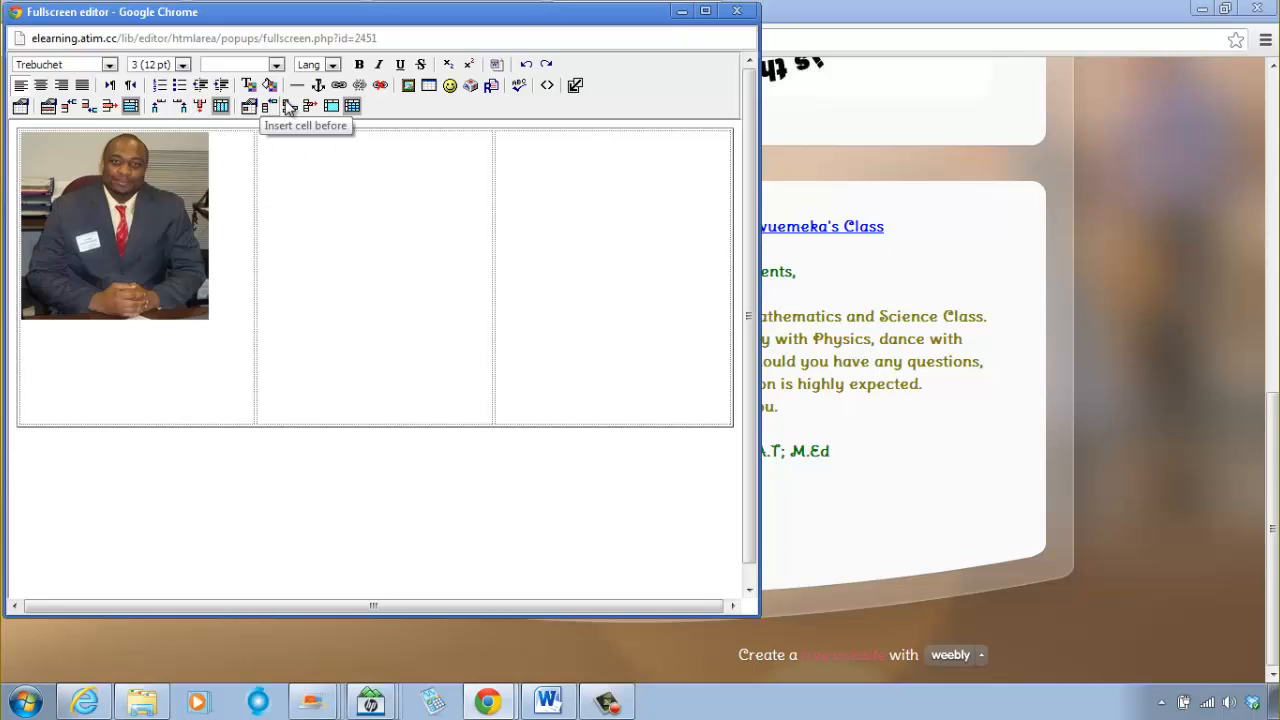
Step: Choose book.gif from the course's images folder for the third cell and give it the alternate text "solve math"
left_click(409, 87)
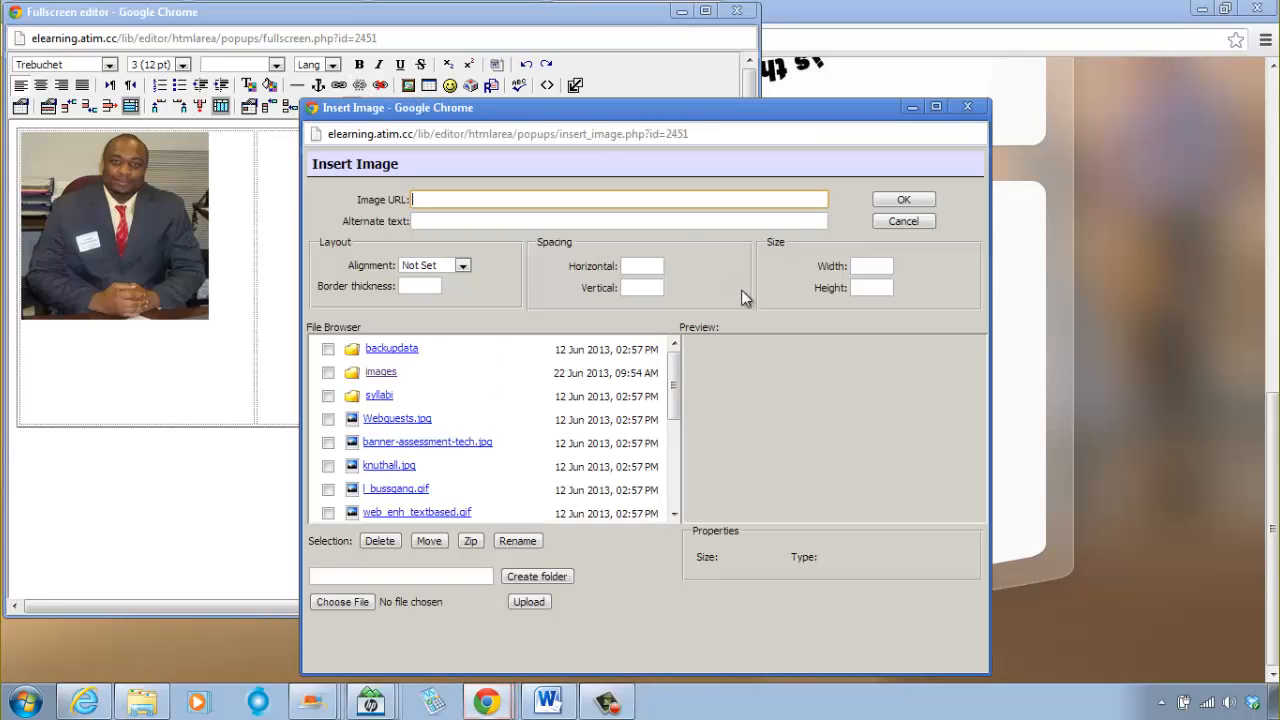
left_click(384, 373)
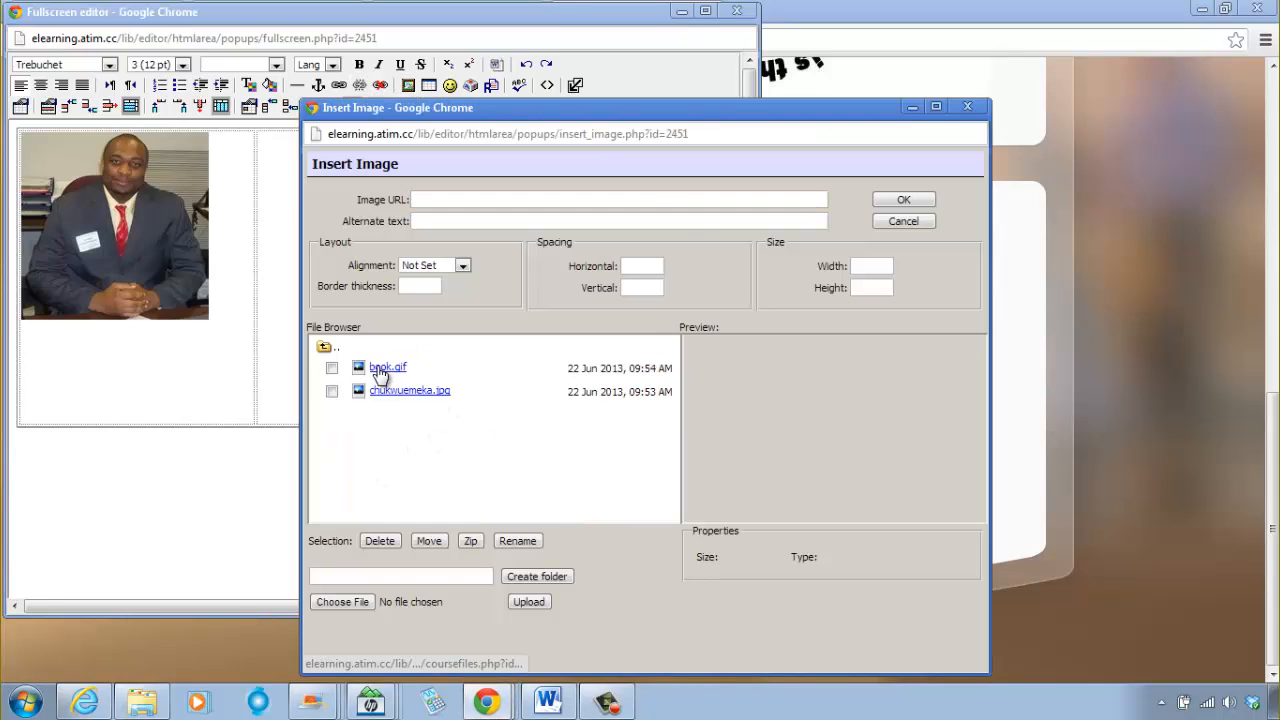
left_click(378, 367)
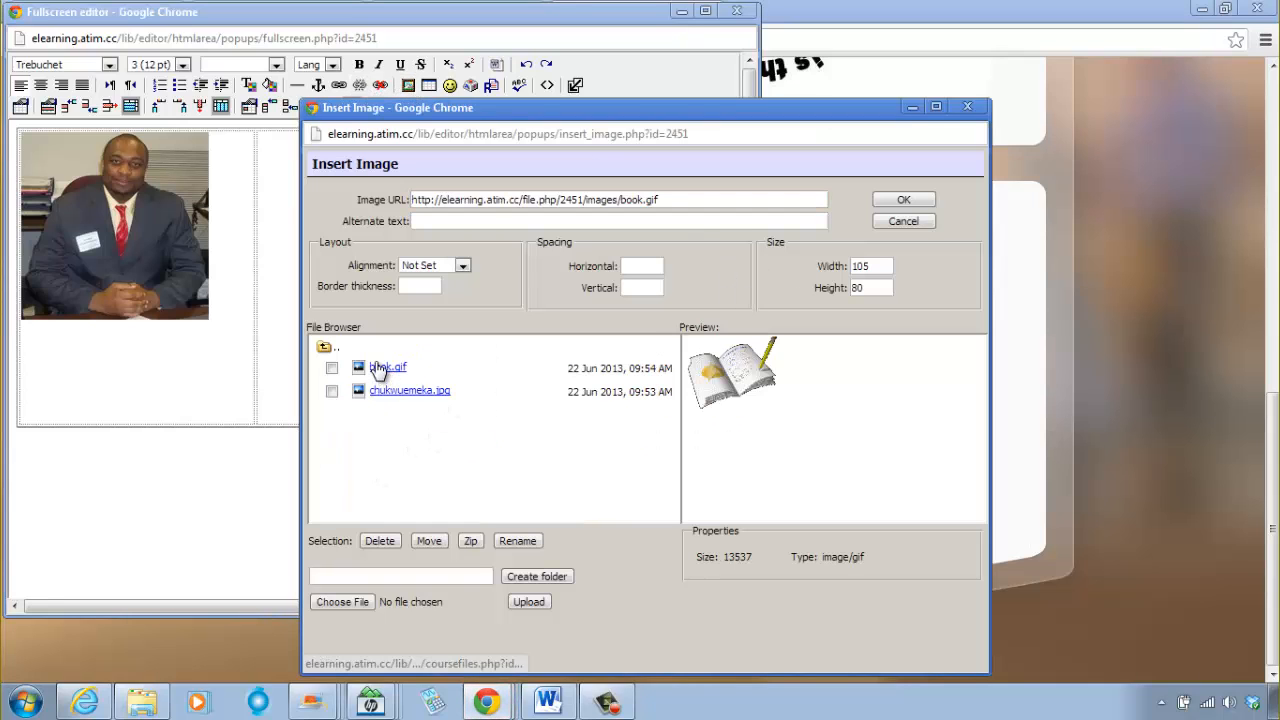
left_click(489, 222)
type("solve math")
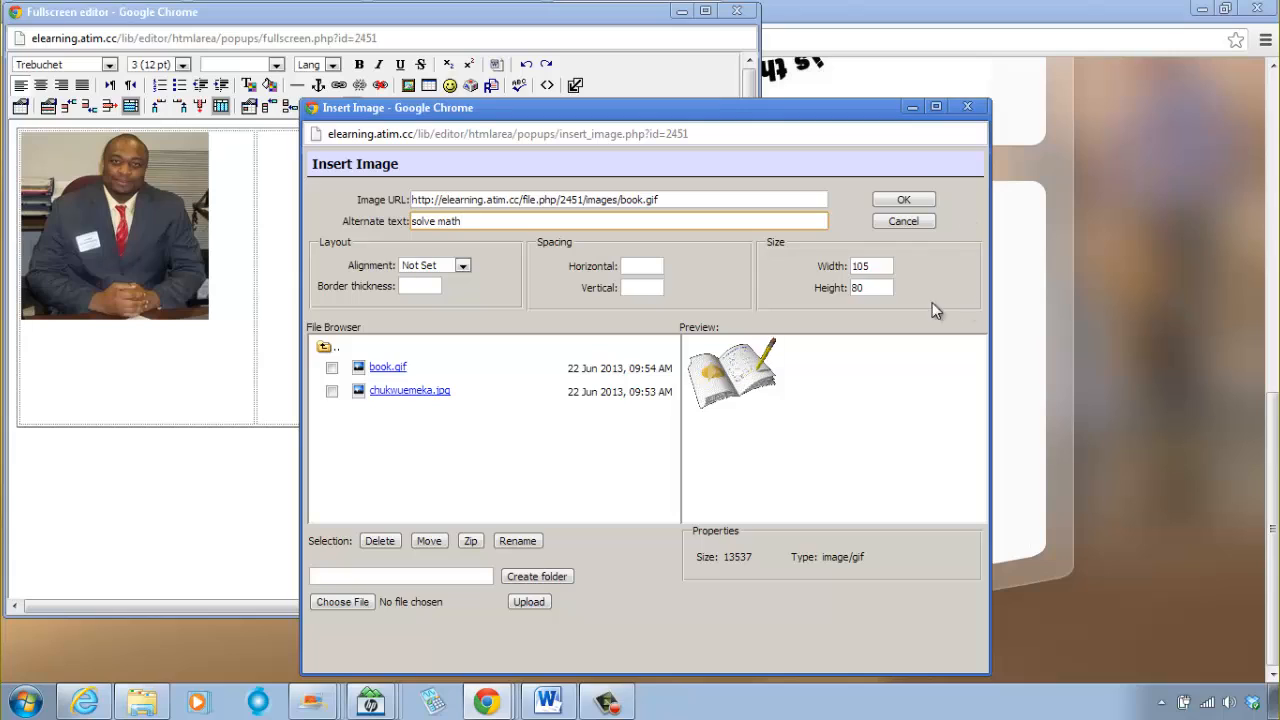
Step: Set the book image's width to 200, increase its height to match the portrait, and insert it in the third cell
left_click(886, 267)
key("BackSpace")
key("BackSpace")
key("BackSpace")
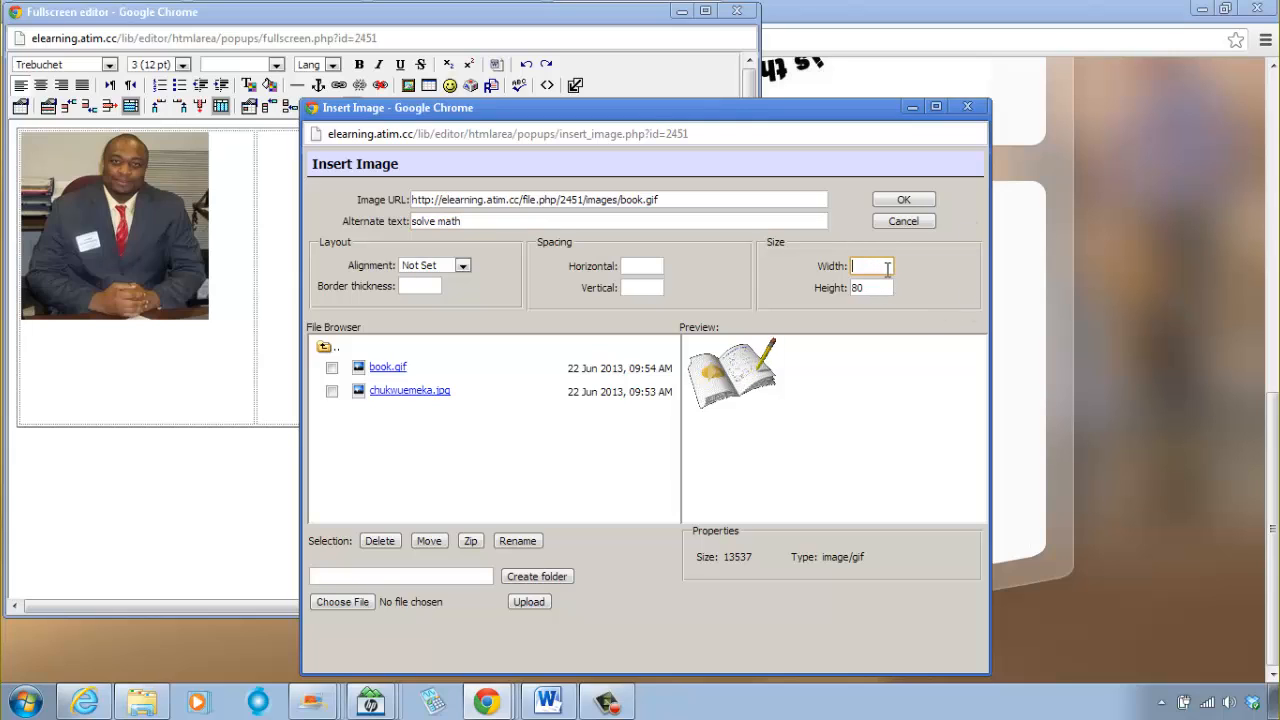
type("200")
key("BackSpace")
left_click(892, 287)
left_click(904, 200)
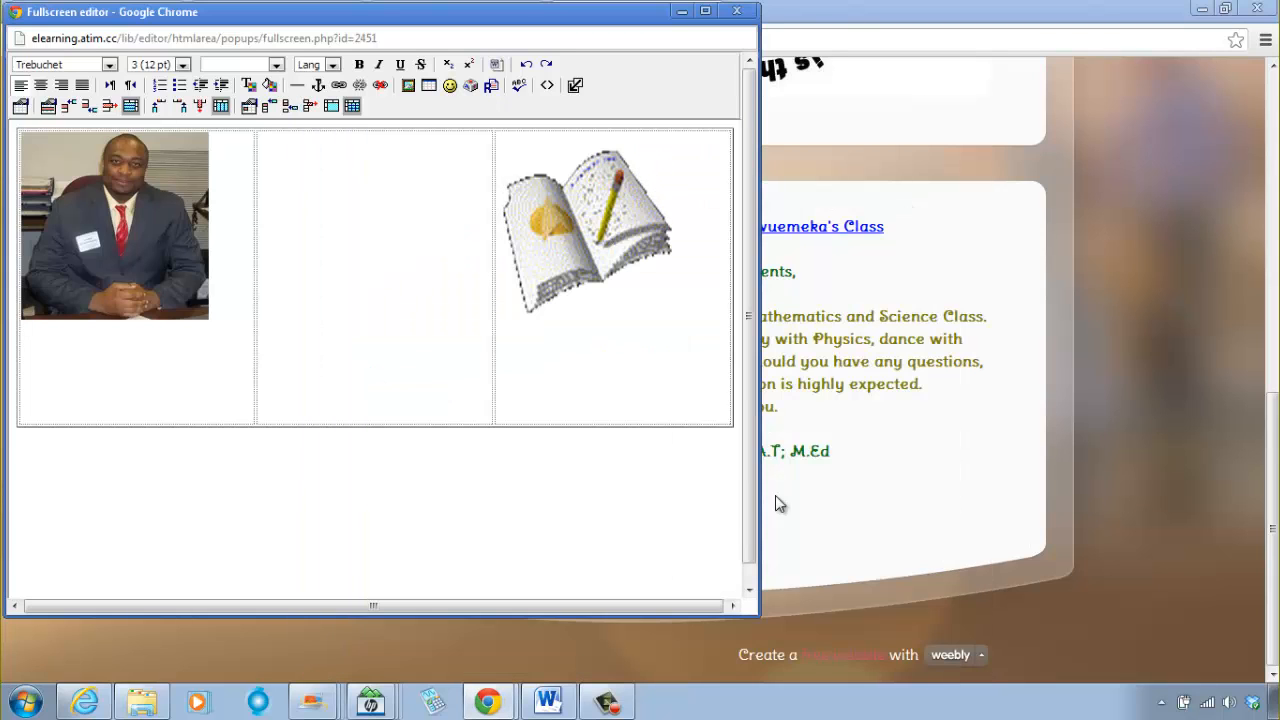
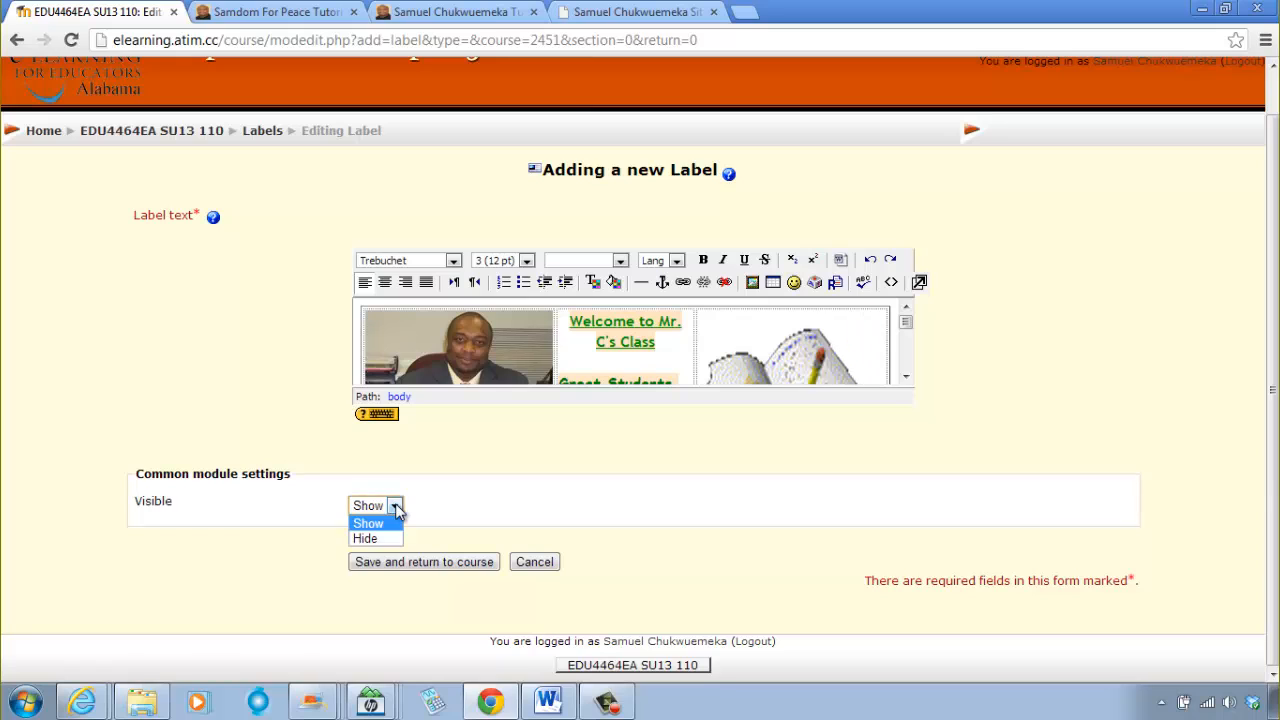
Step: Save the label with its visibility left at Show, return to the course, and turn course editing off
left_click(395, 510)
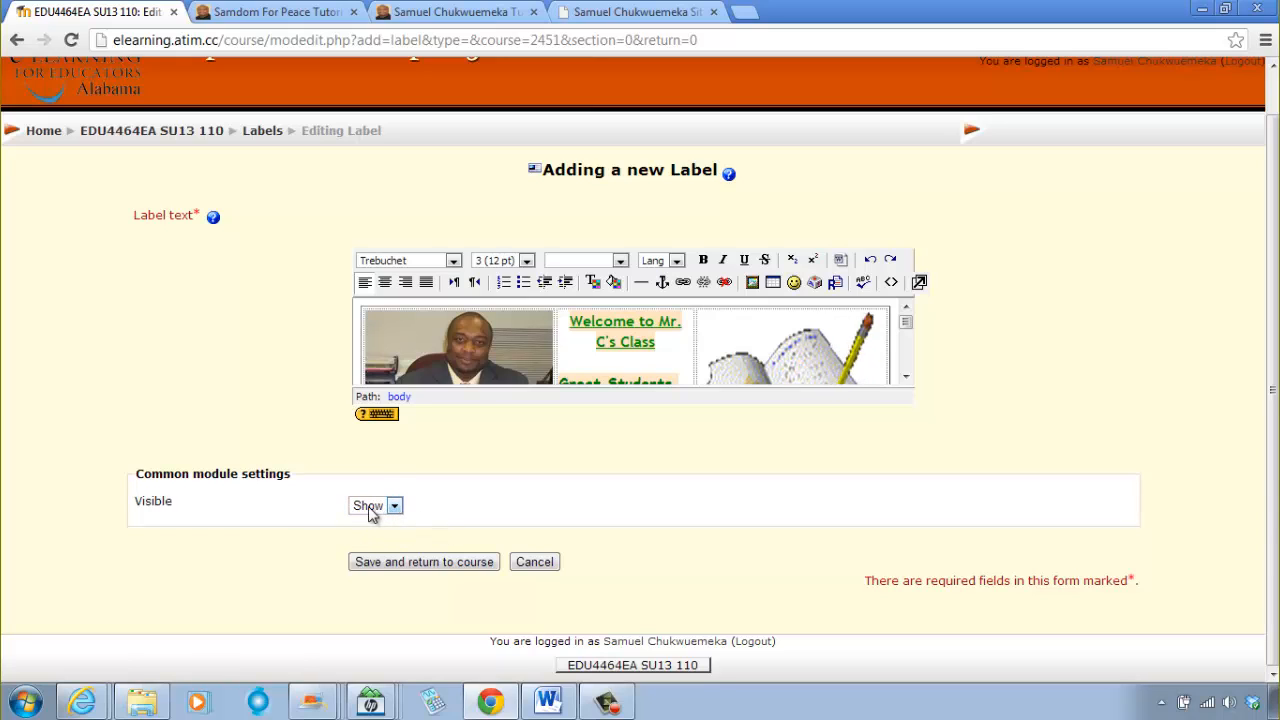
left_click(418, 562)
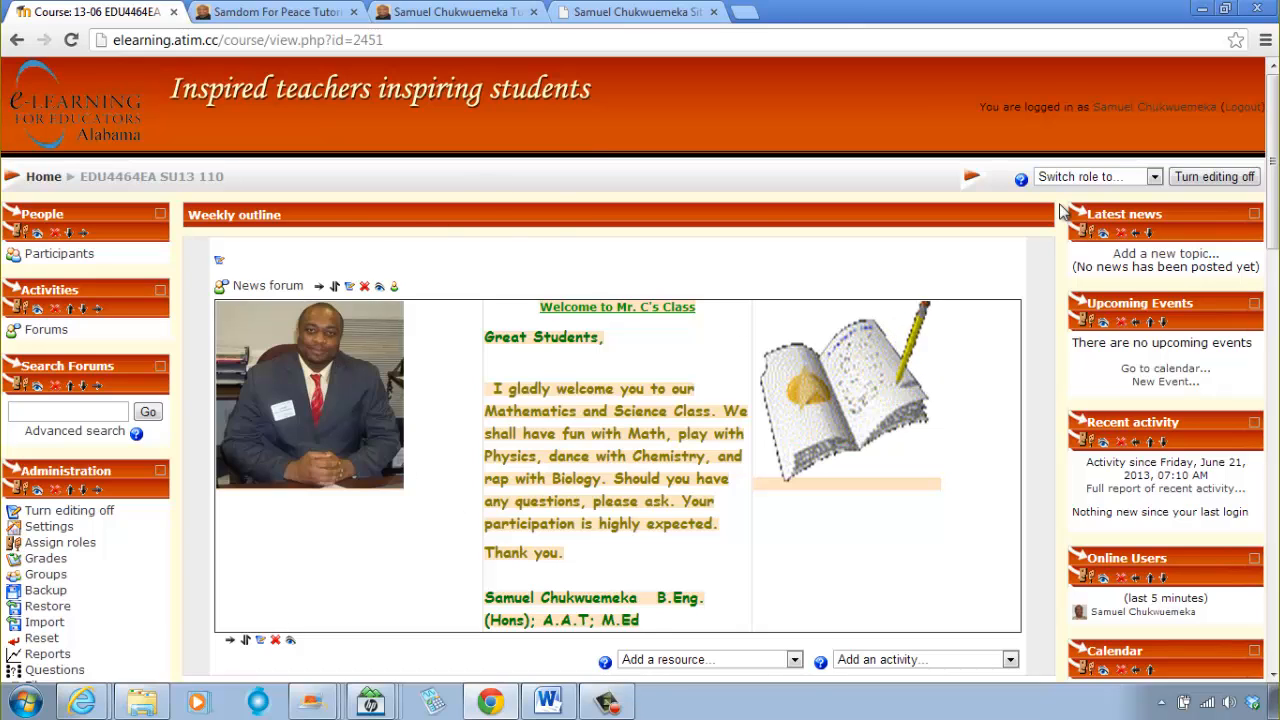
left_click(1199, 180)
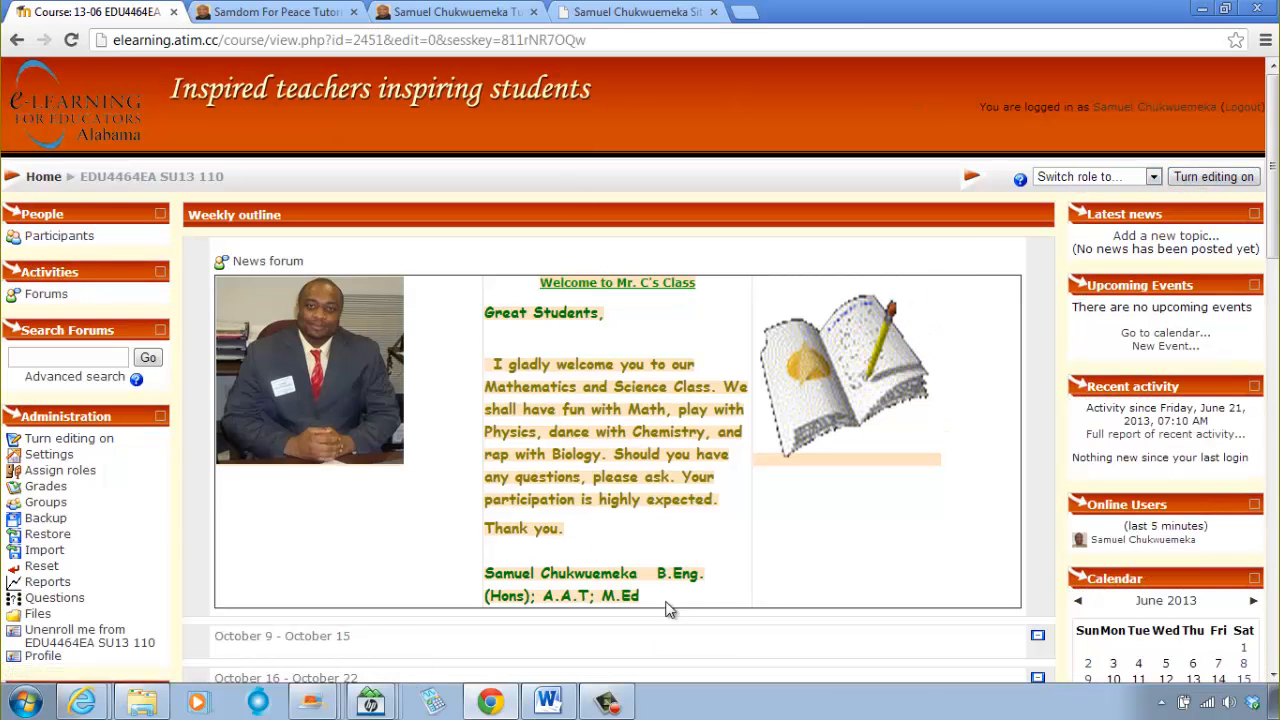
scroll(728, 487, "down", 2)
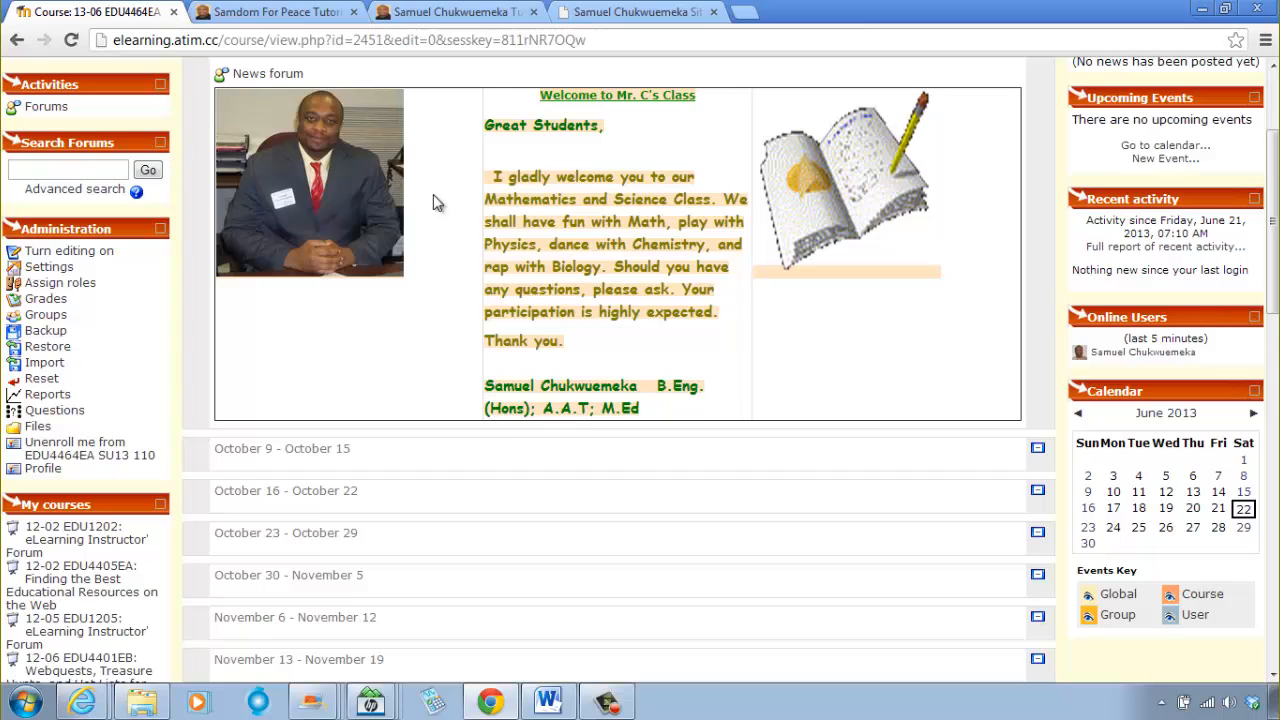
scroll(641, 620, "up", 2)
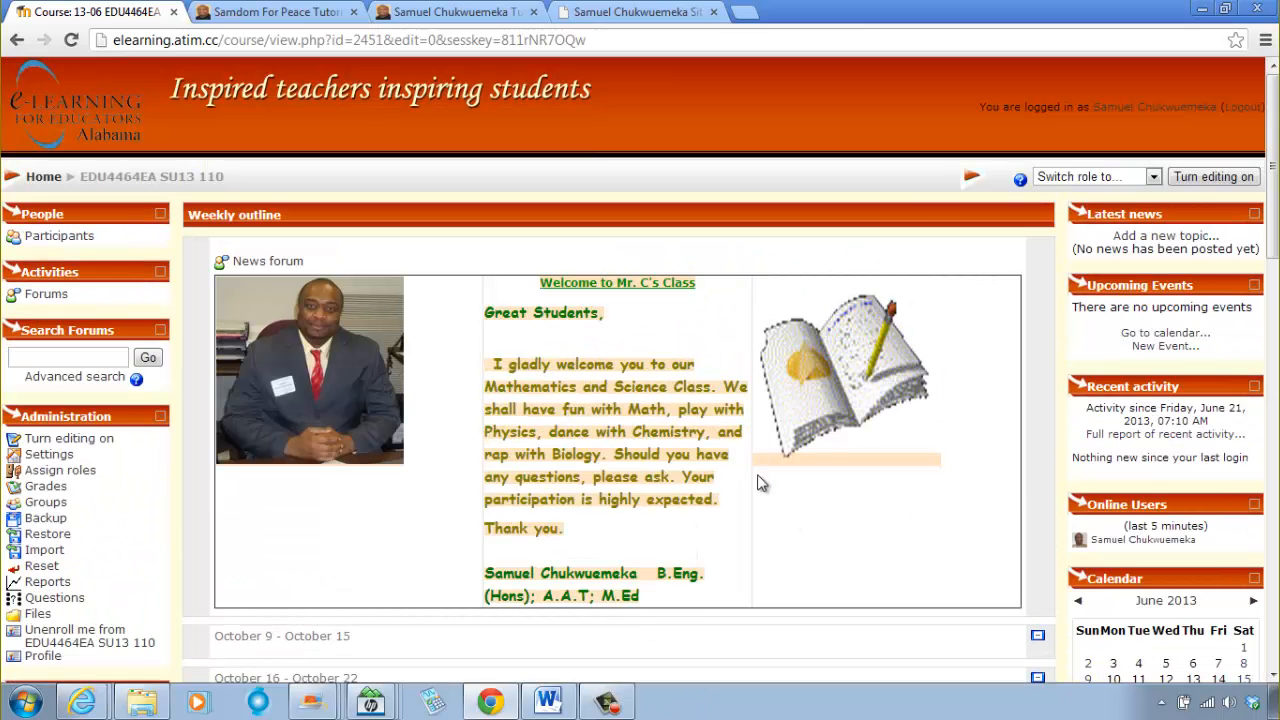
Step: Switch the course role to Student and check how the header label looks from that view
left_click(1097, 180)
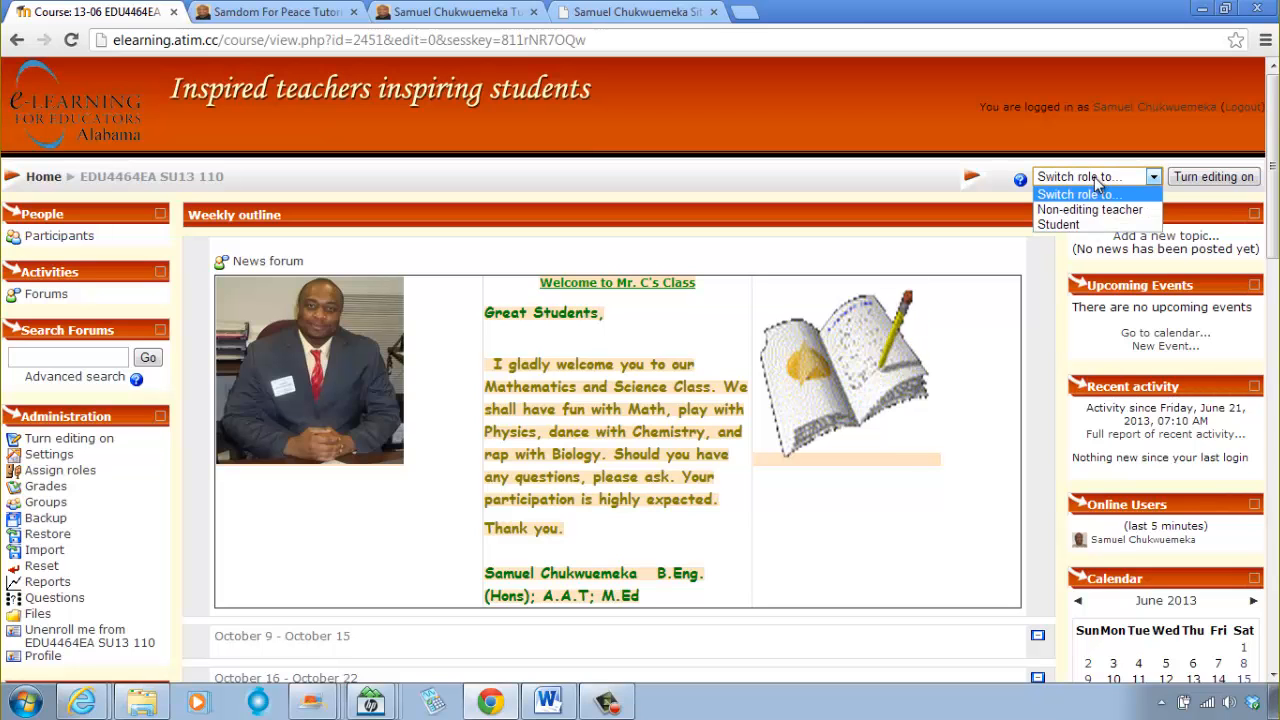
left_click(1075, 225)
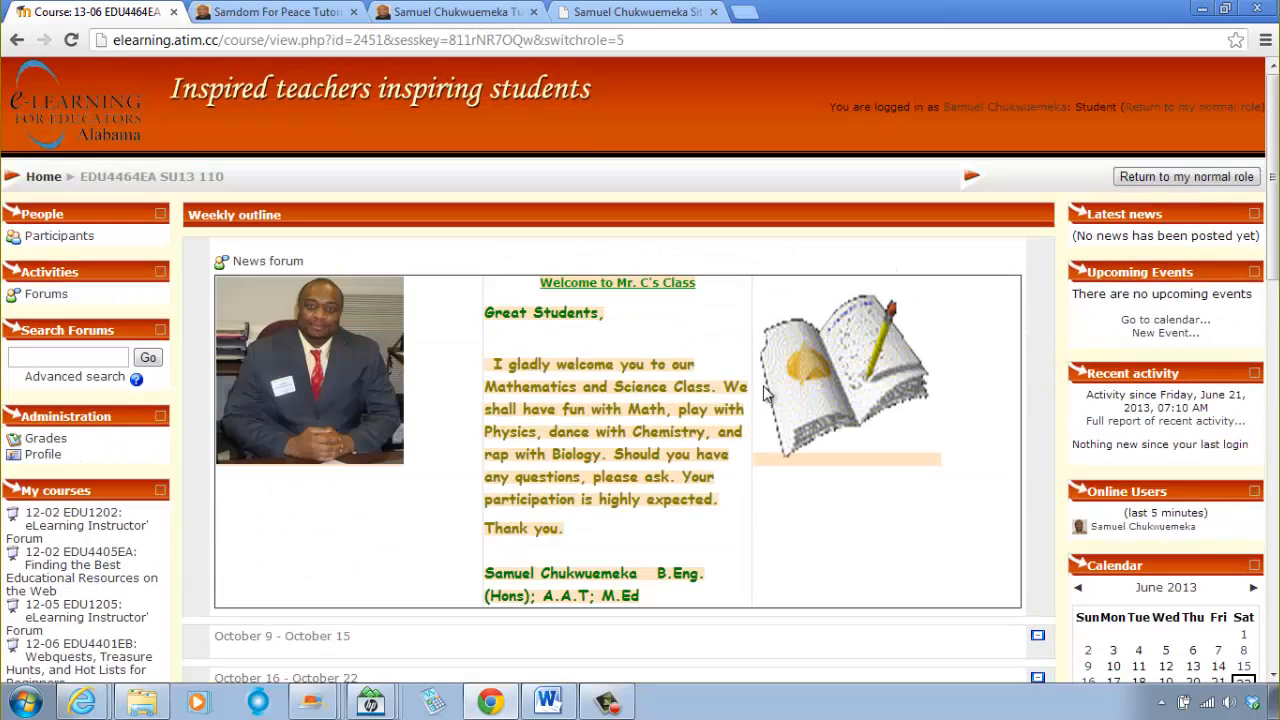
mouse_move(490, 702)
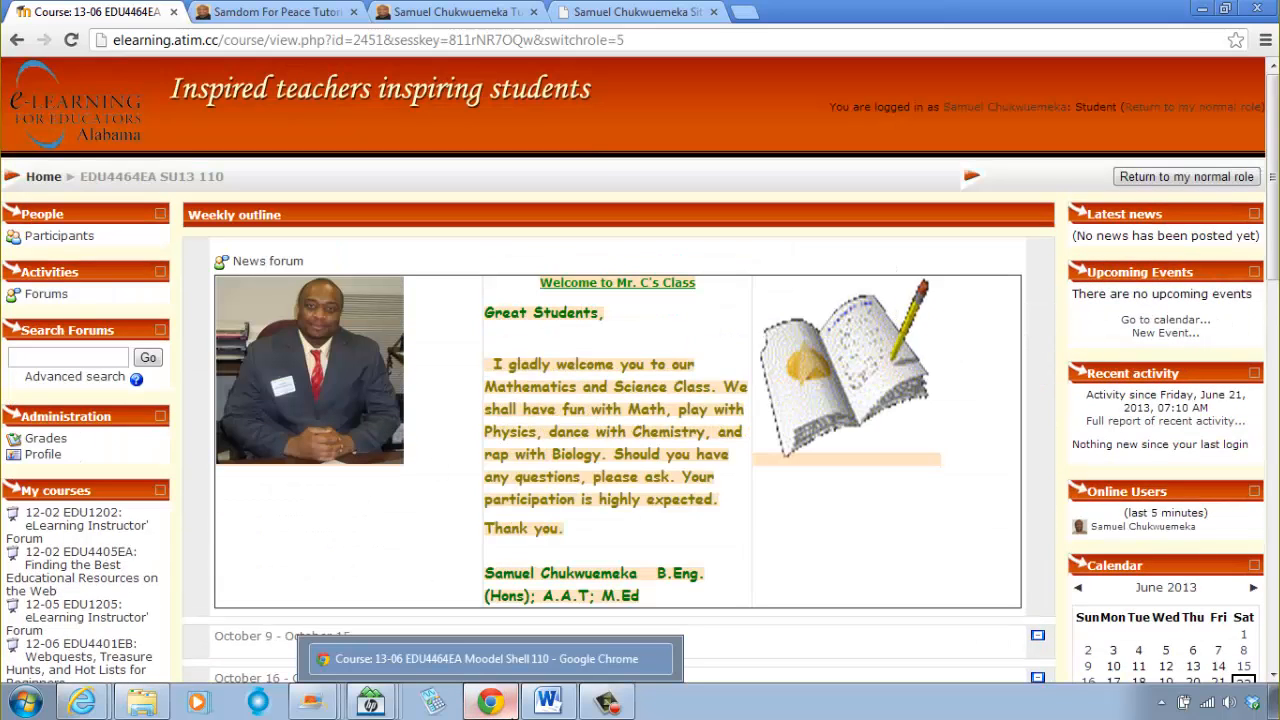
scroll(567, 551, "down", 2)
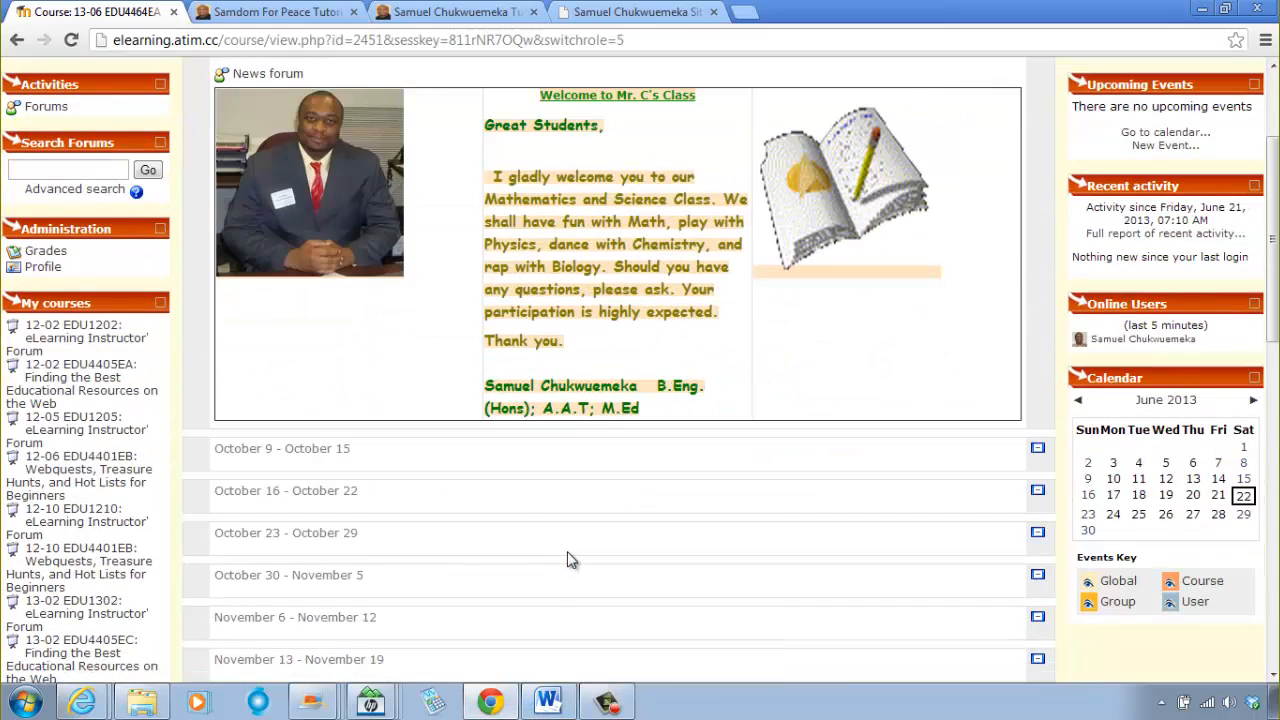
scroll(570, 550, "up", 2)
scroll(603, 526, "down", 2)
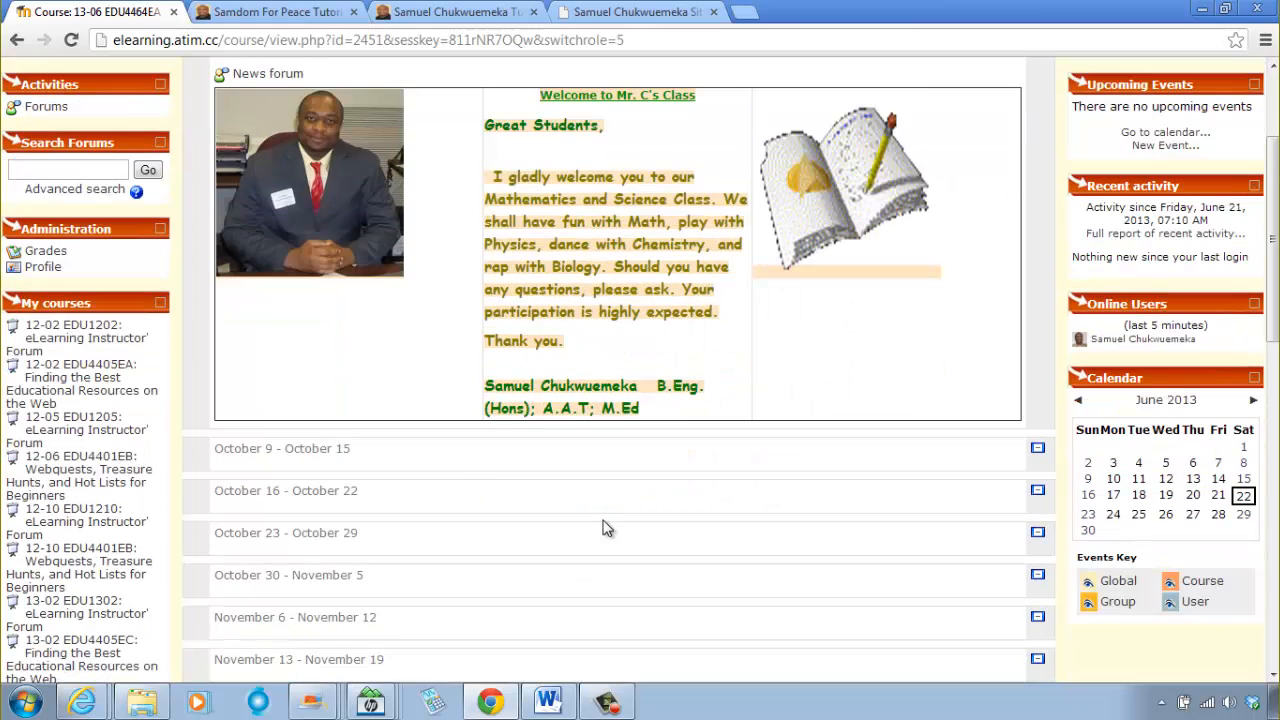
scroll(716, 424, "up", 2)
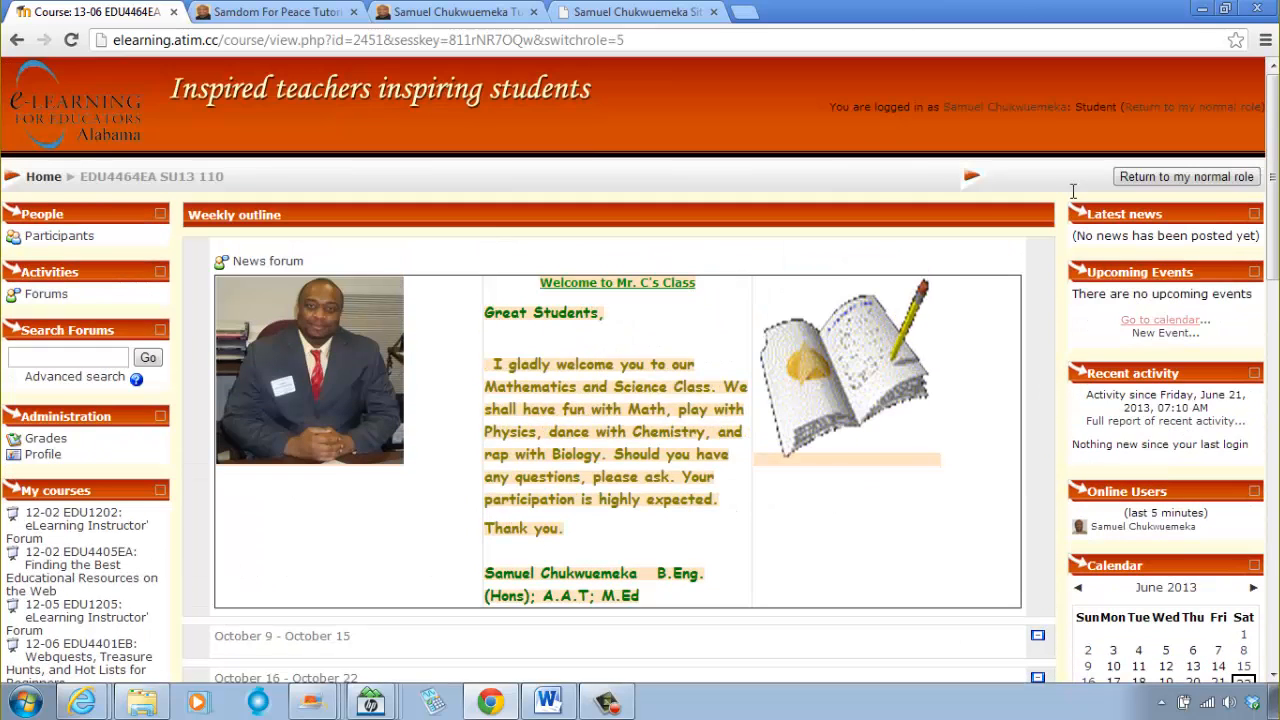
Step: Return to the normal role and review the header label on the course page
left_click(1180, 180)
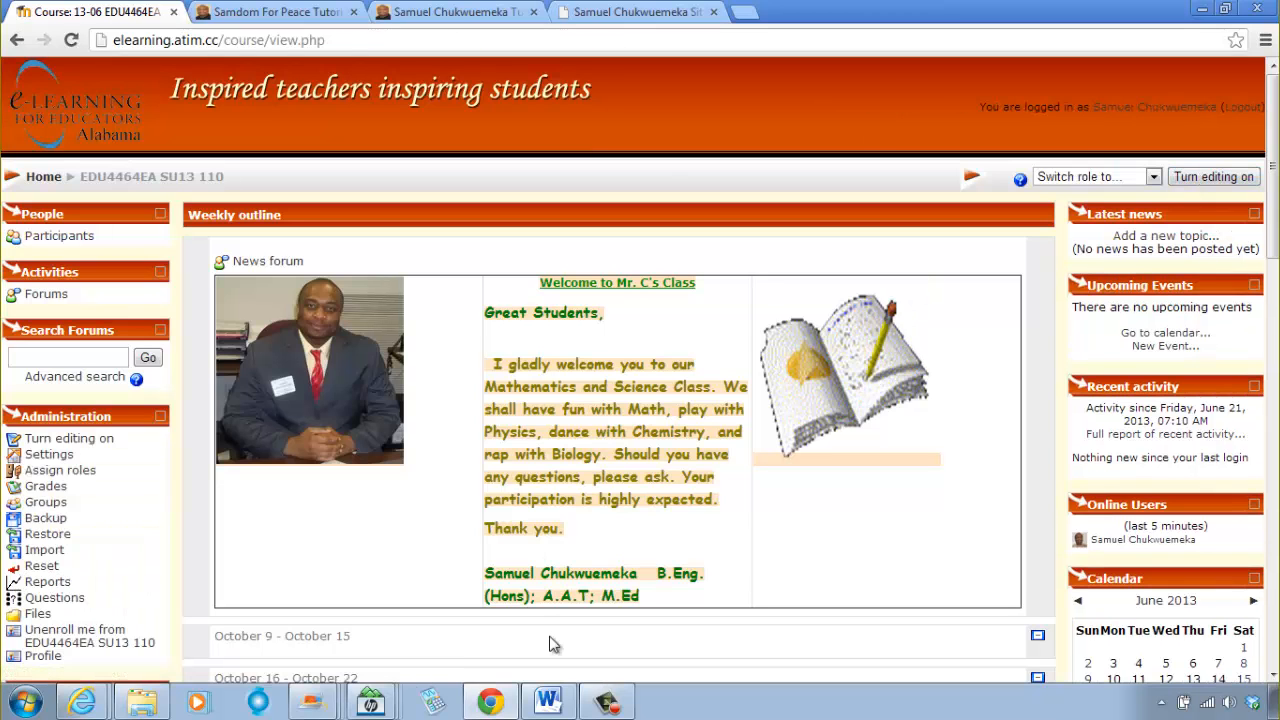
scroll(580, 595, "down", 3)
scroll(585, 588, "up", 3)
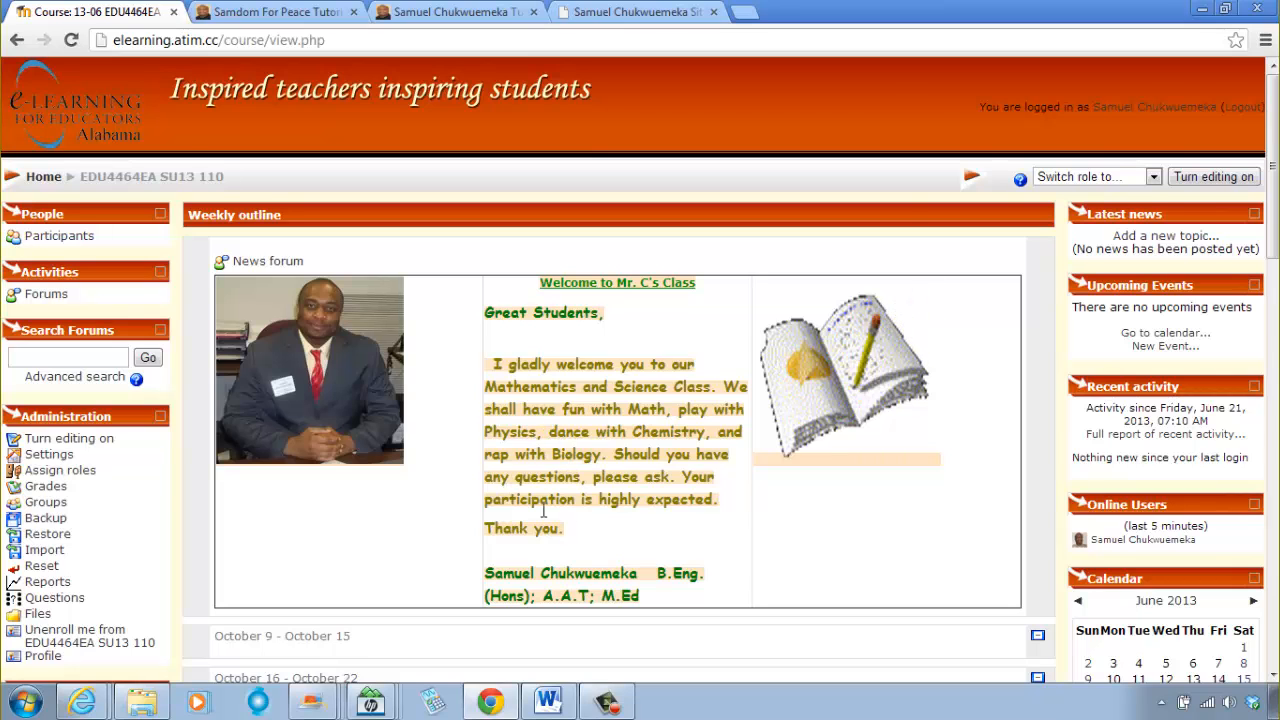
scroll(543, 511, "down", 1)
scroll(557, 528, "up", 1)
Step: Look at the list of free image and animation websites in Word and go back to the Moodle course
left_click(556, 699)
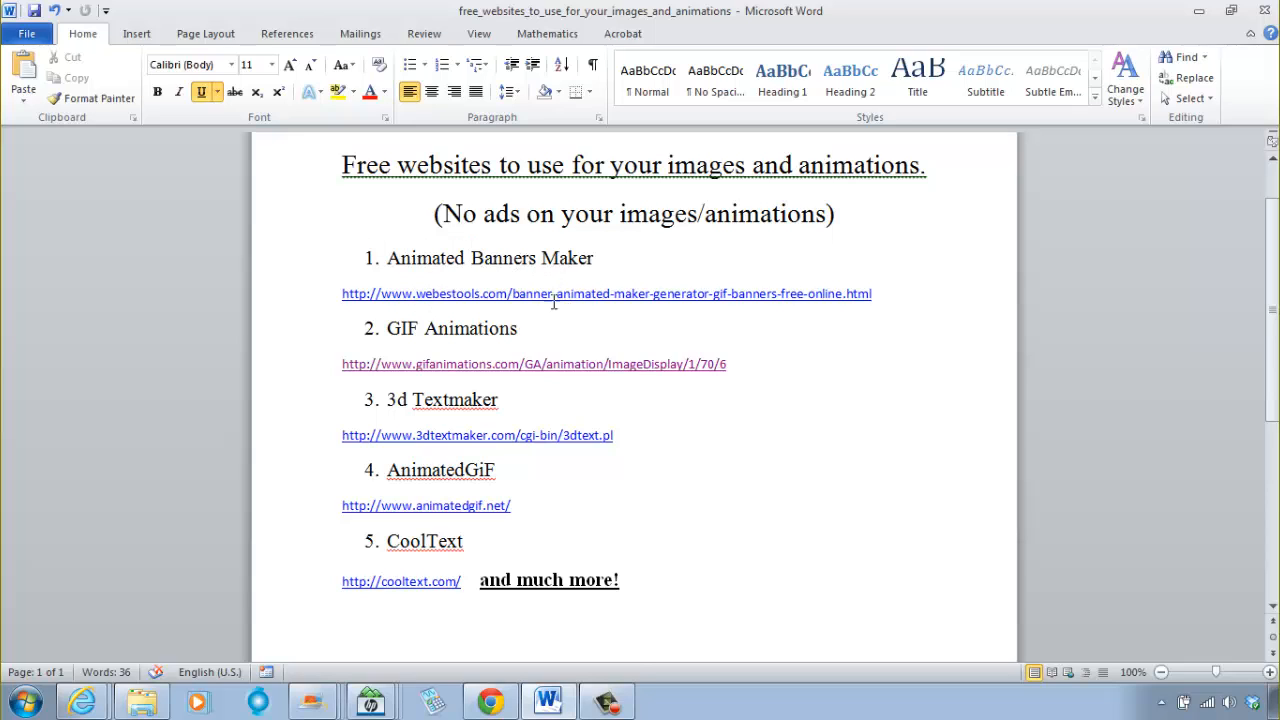
left_click(643, 364)
left_click(548, 702)
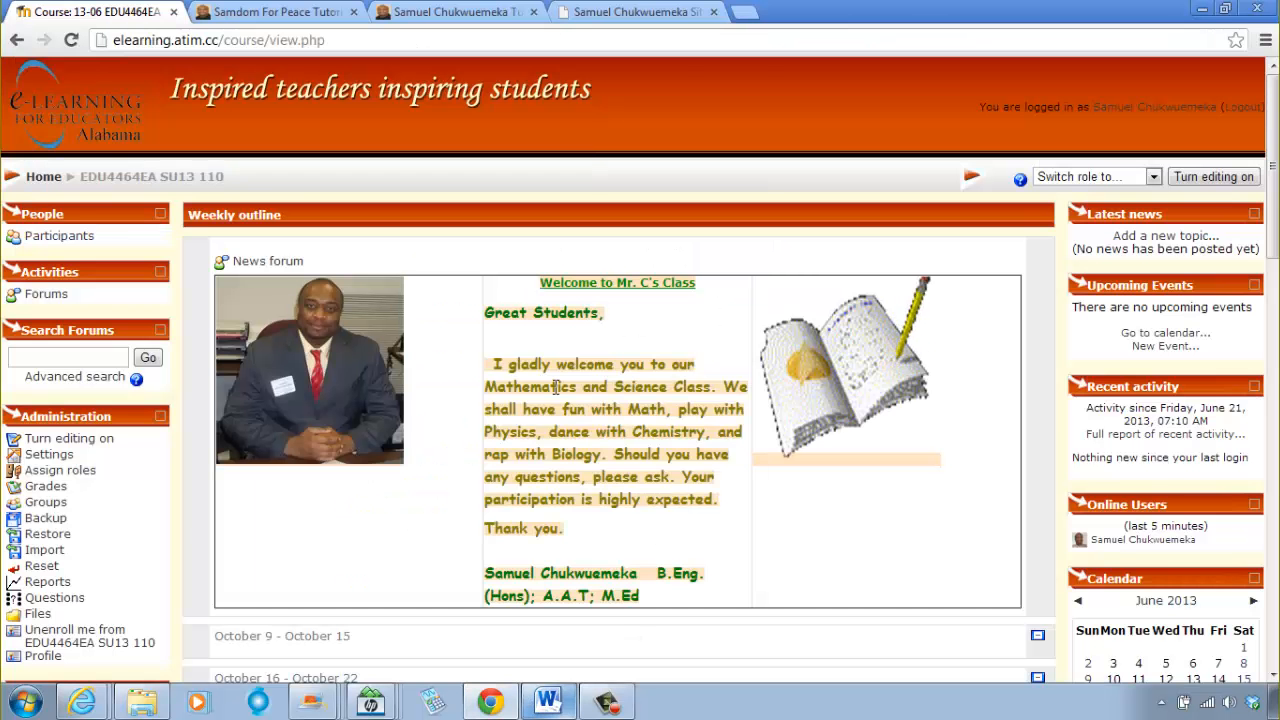
scroll(487, 408, "down", 1)
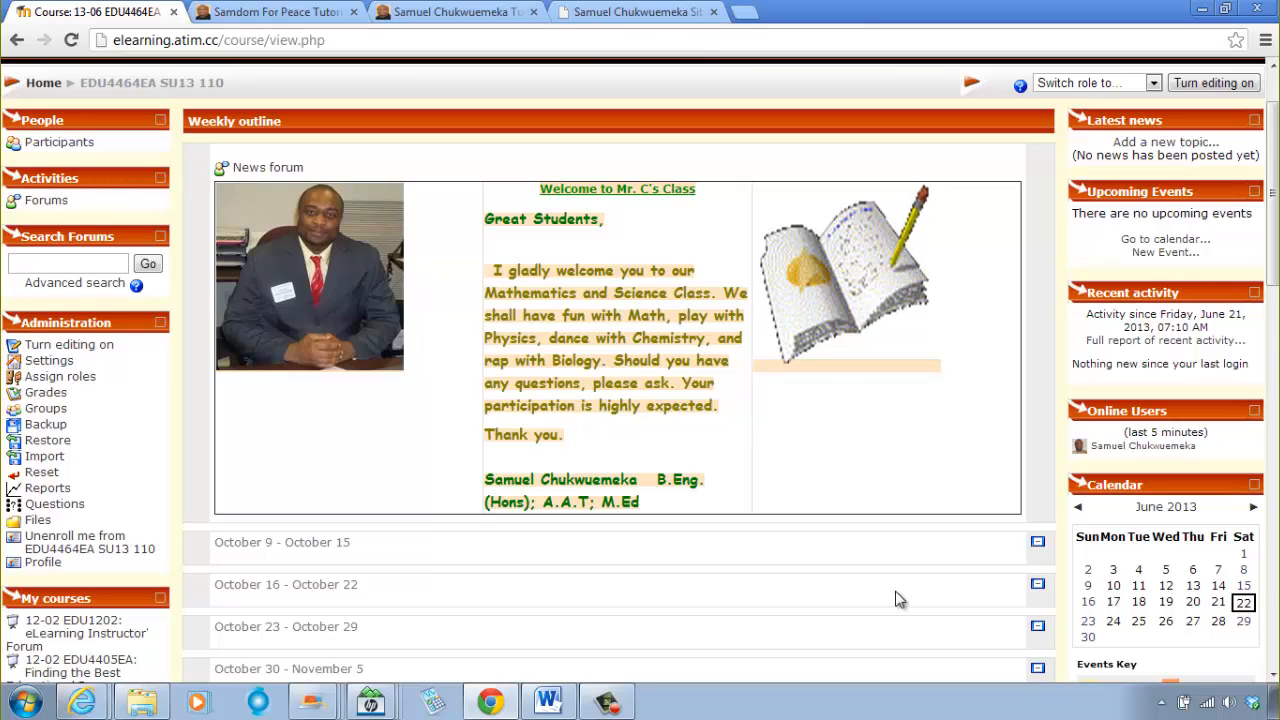
Step: Switch to the Word document and copy the Animated Banners Maker web address
left_click(555, 705)
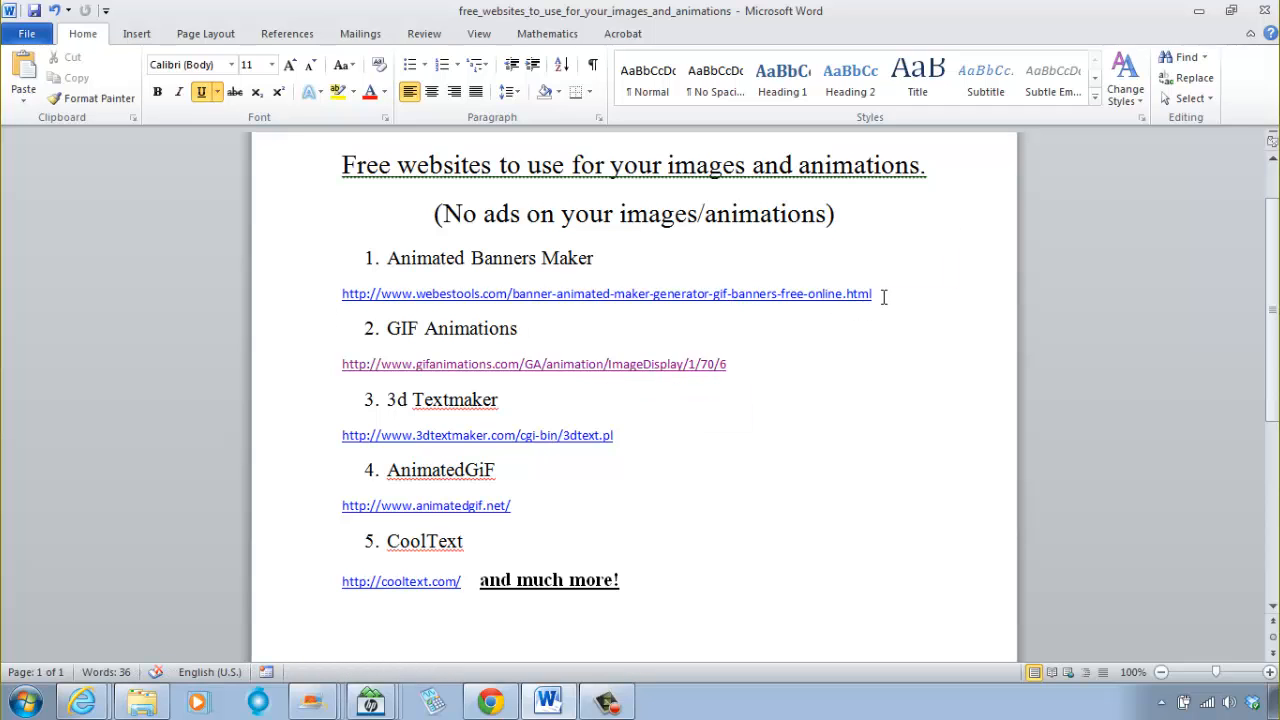
left_click_drag(856, 293, 378, 315)
right_click(380, 302)
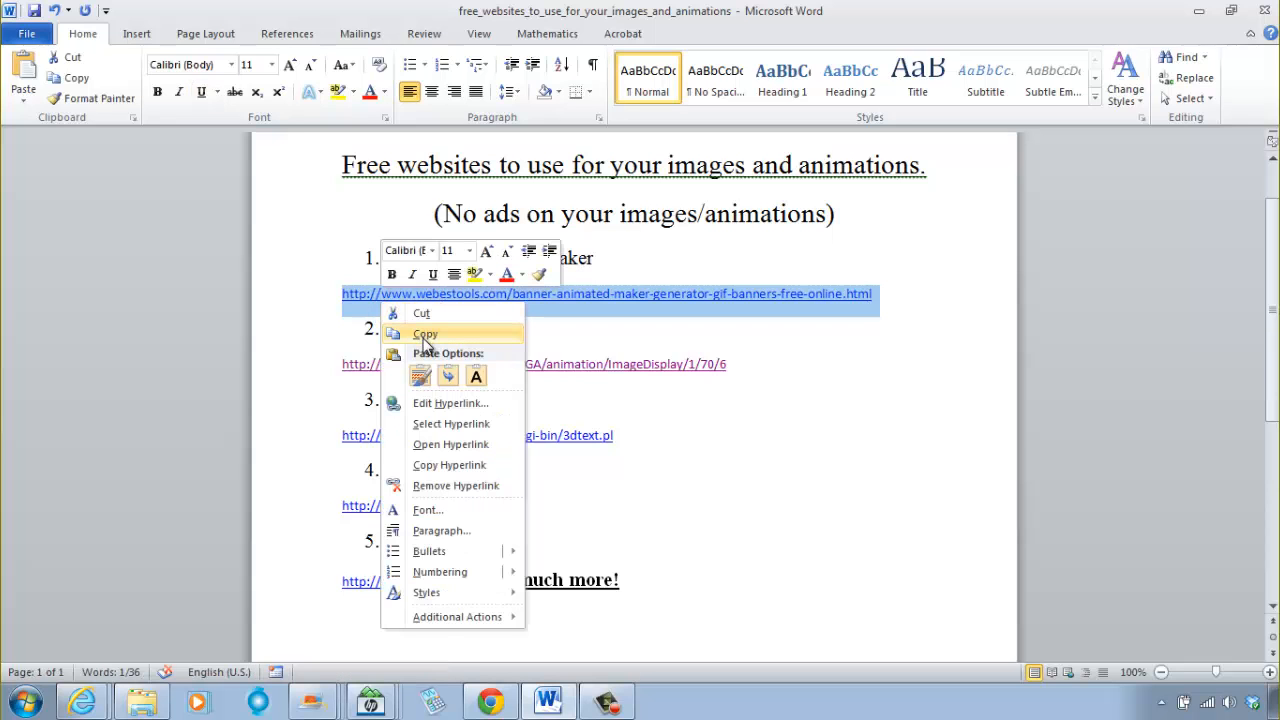
left_click(460, 341)
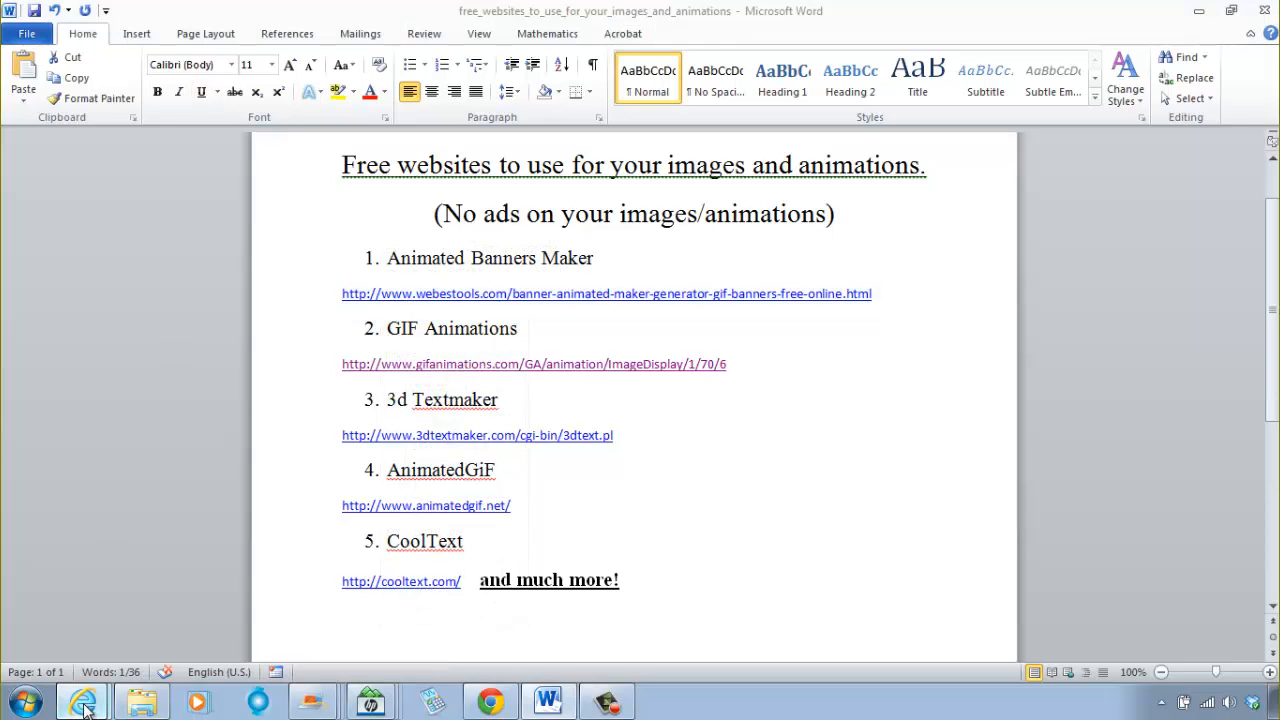
Step: Open the copied webestools.com address in Internet Explorer's gifanimations tab and look over the Animated Banners Maker page
mouse_move(121, 692)
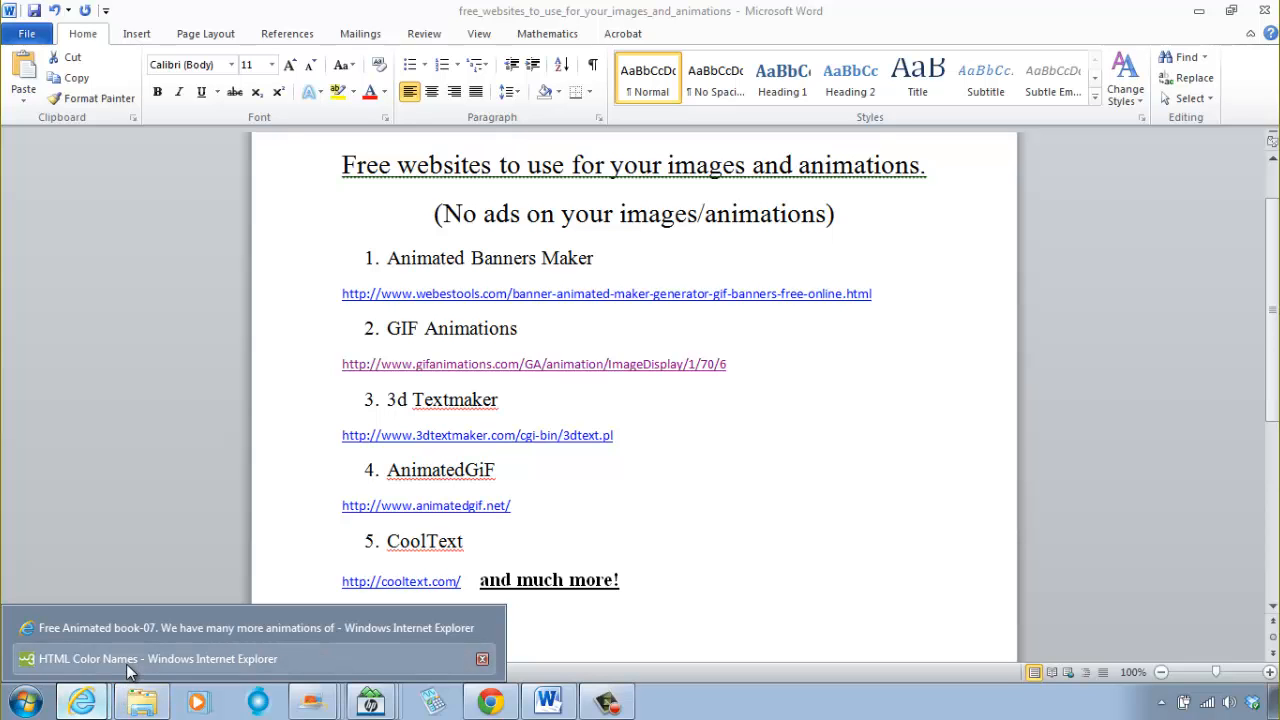
left_click(136, 631)
left_click(255, 40)
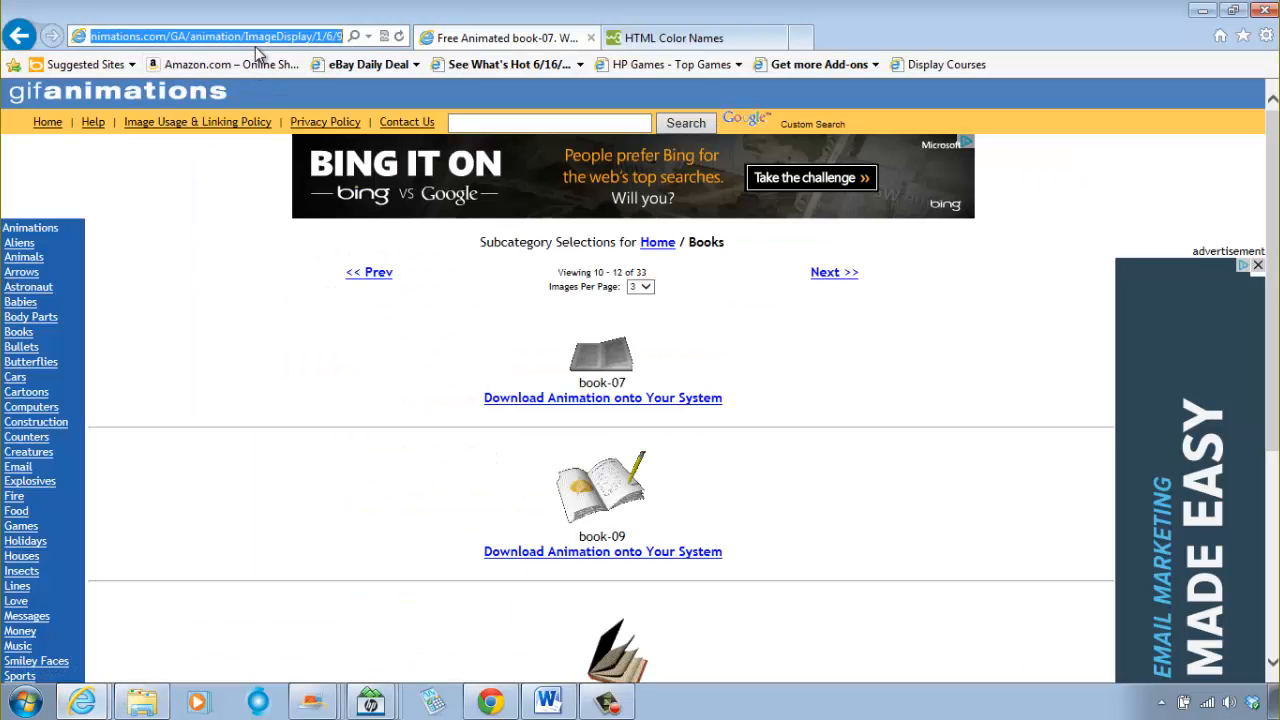
key("ctrl+v")
key("Return")
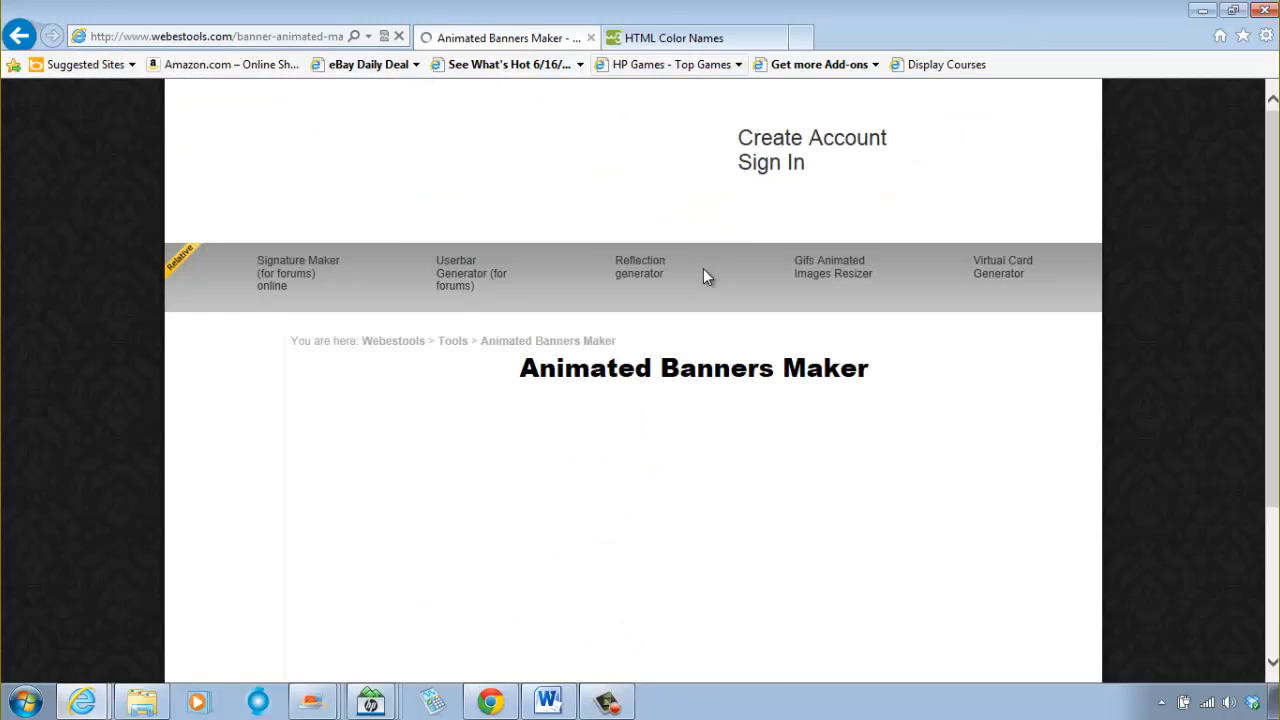
scroll(1106, 352, "down", 3)
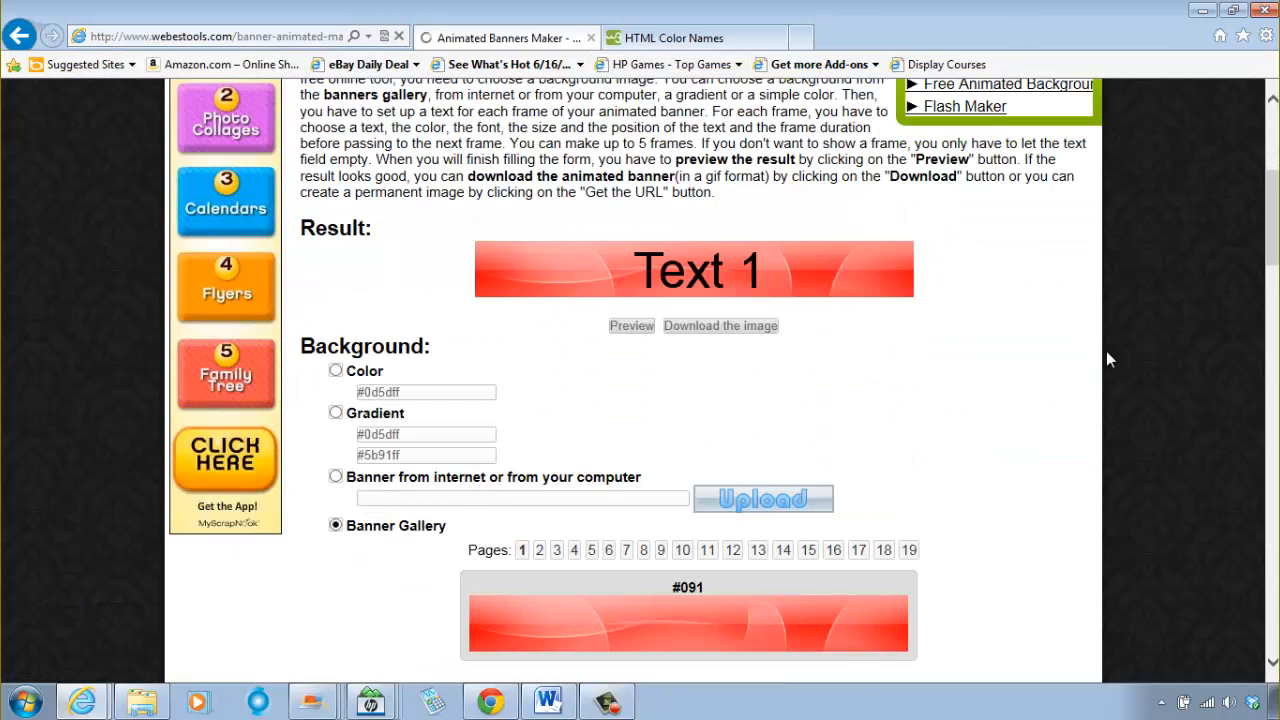
scroll(1090, 366, "down", 8)
scroll(1090, 366, "up", 6)
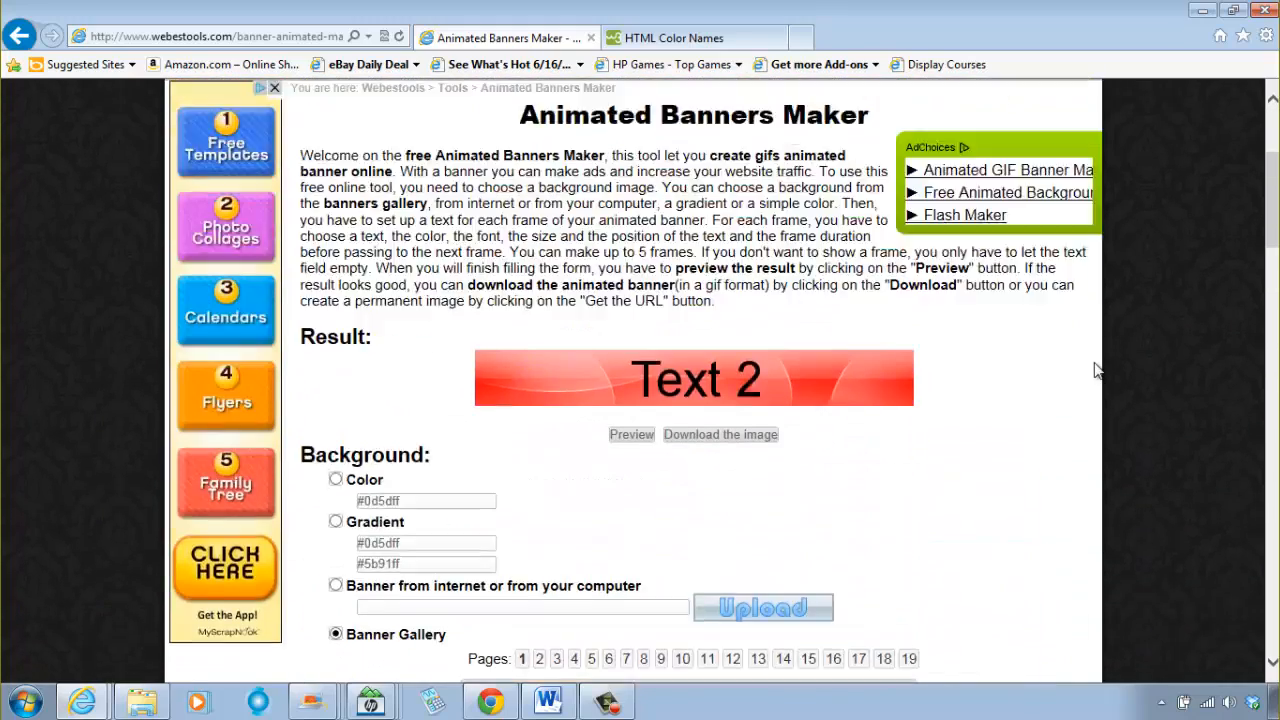
scroll(1097, 370, "up", 2)
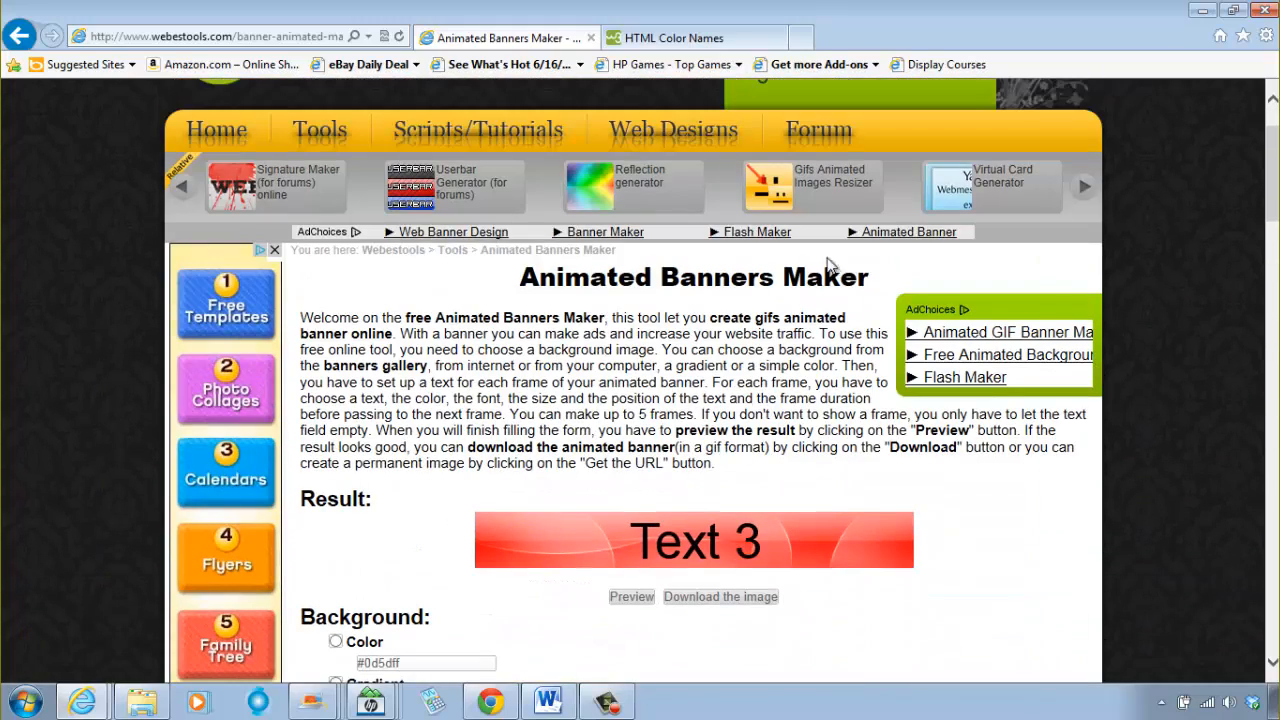
Step: Switch to Word and read through the document's list of free websites for images and animations
left_click(552, 703)
left_click(820, 372)
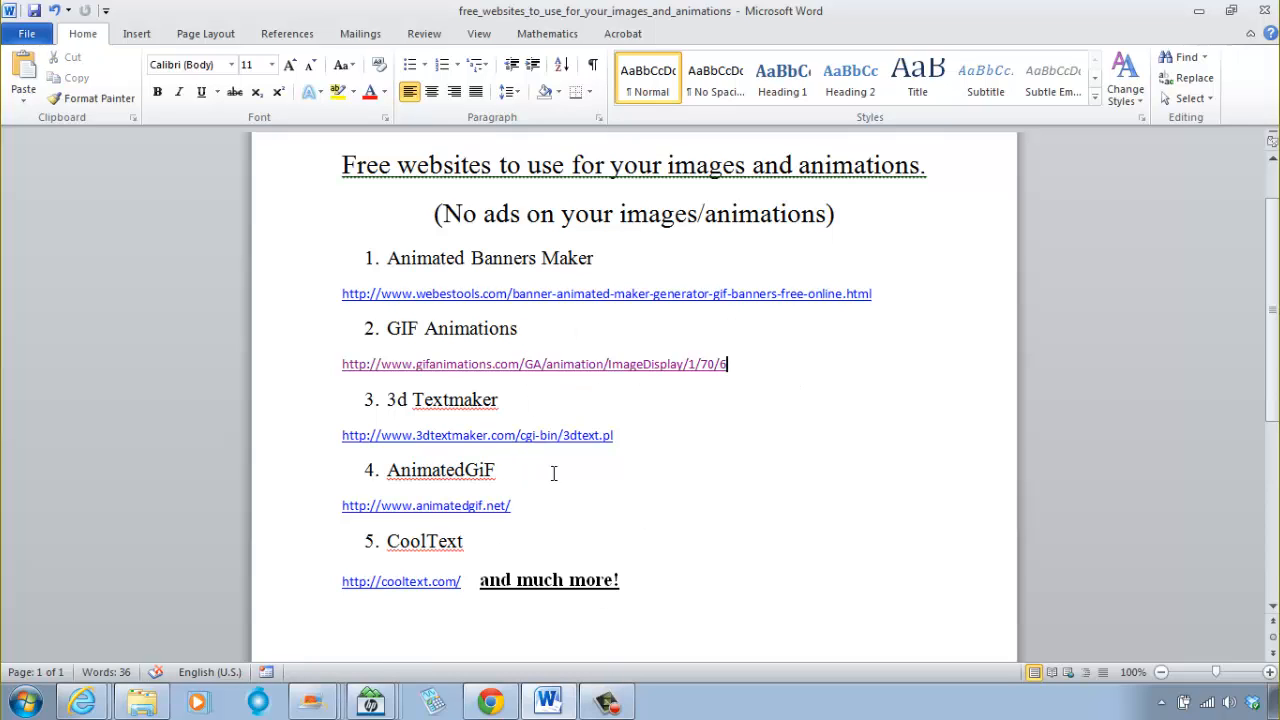
scroll(563, 546, "up", 2)
scroll(568, 553, "down", 3)
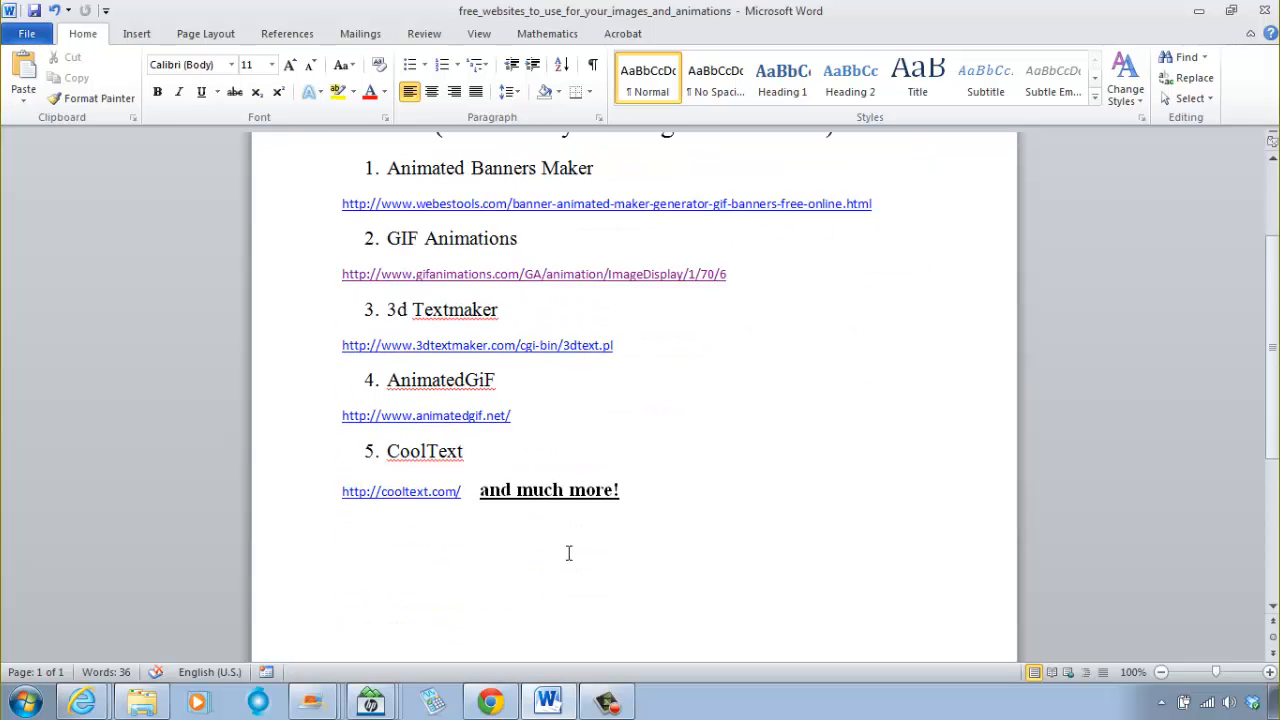
scroll(569, 553, "up", 3)
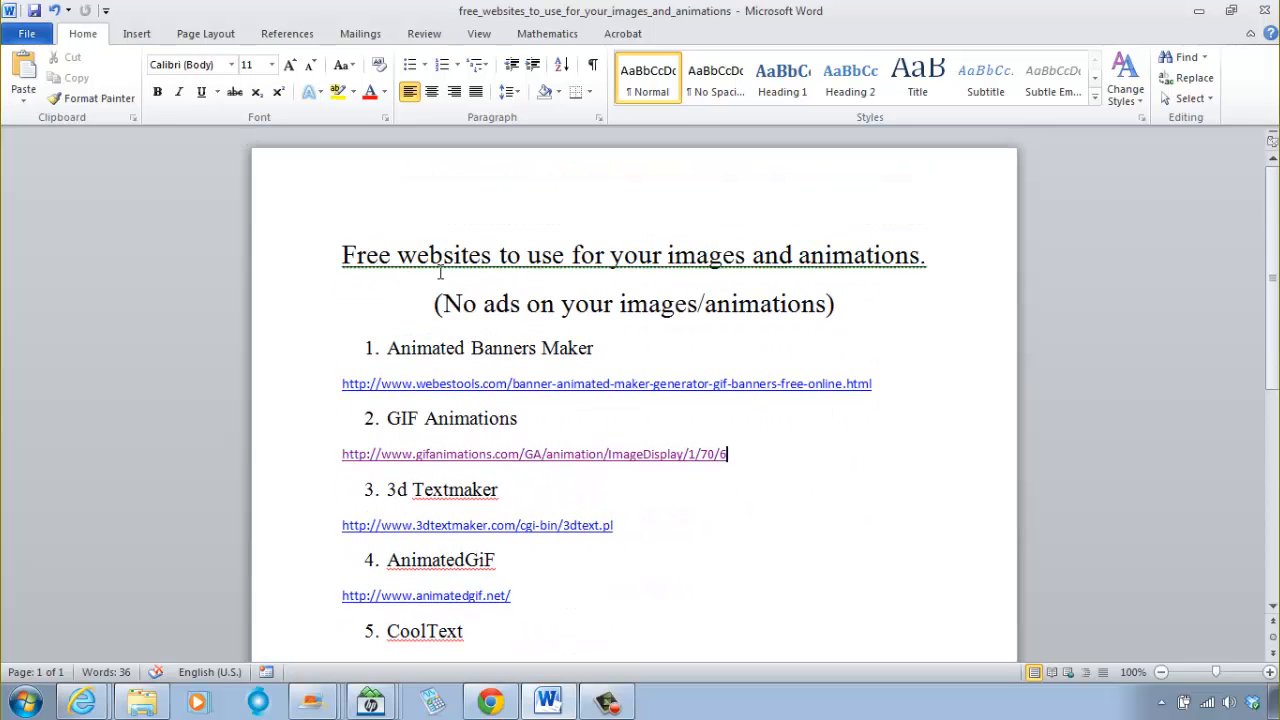
scroll(571, 380, "down", 3)
scroll(574, 391, "up", 3)
scroll(656, 497, "down", 2)
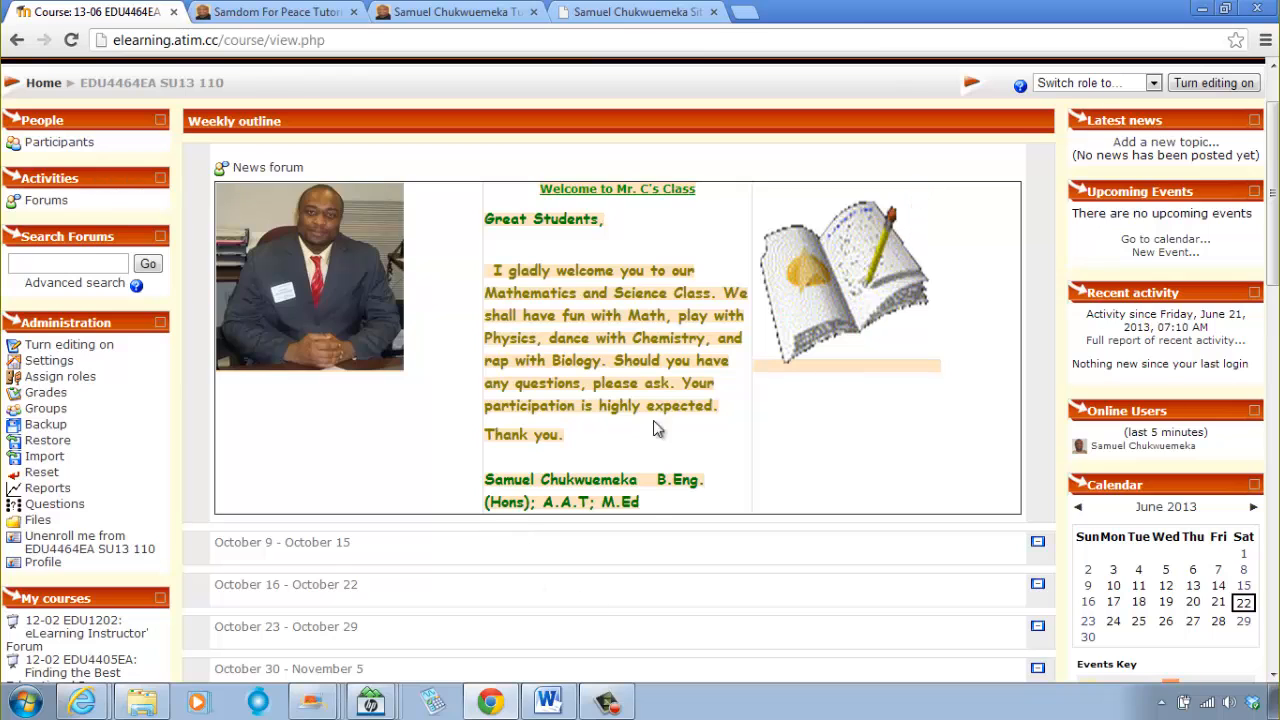
Step: Check the Word website list against the finished Moodle course header, ending on the course page
left_click(550, 702)
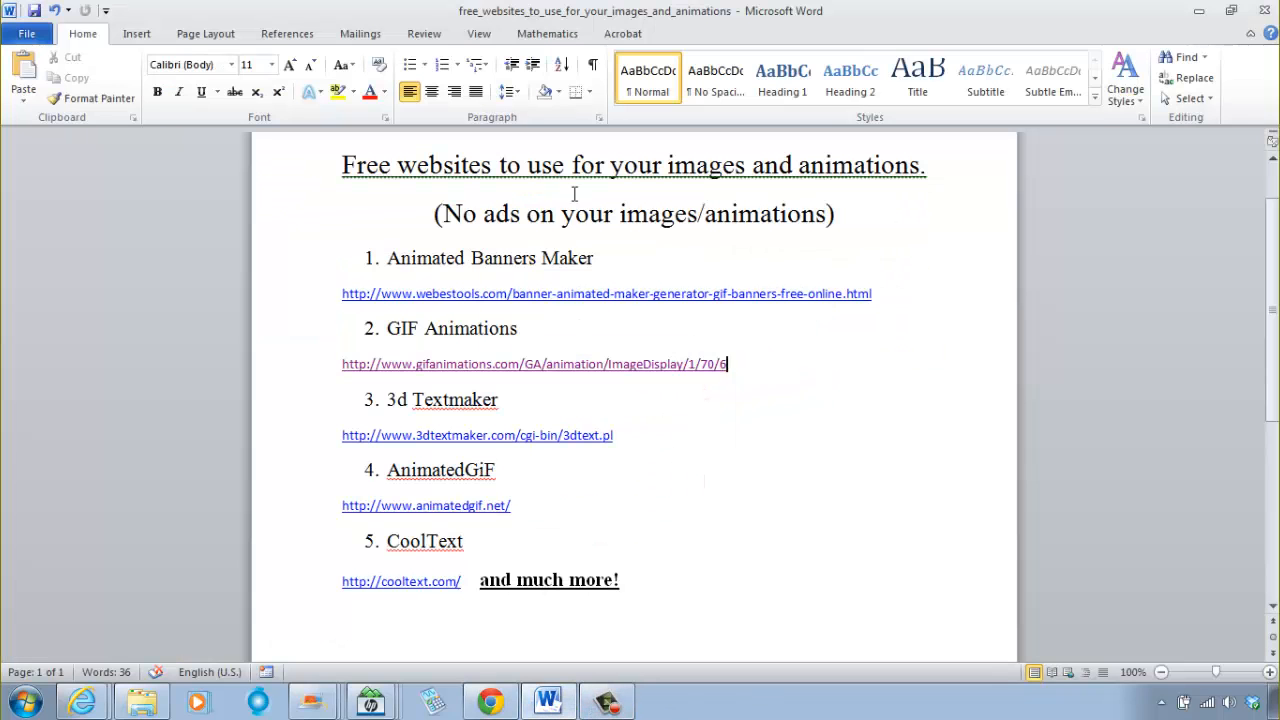
left_click(490, 702)
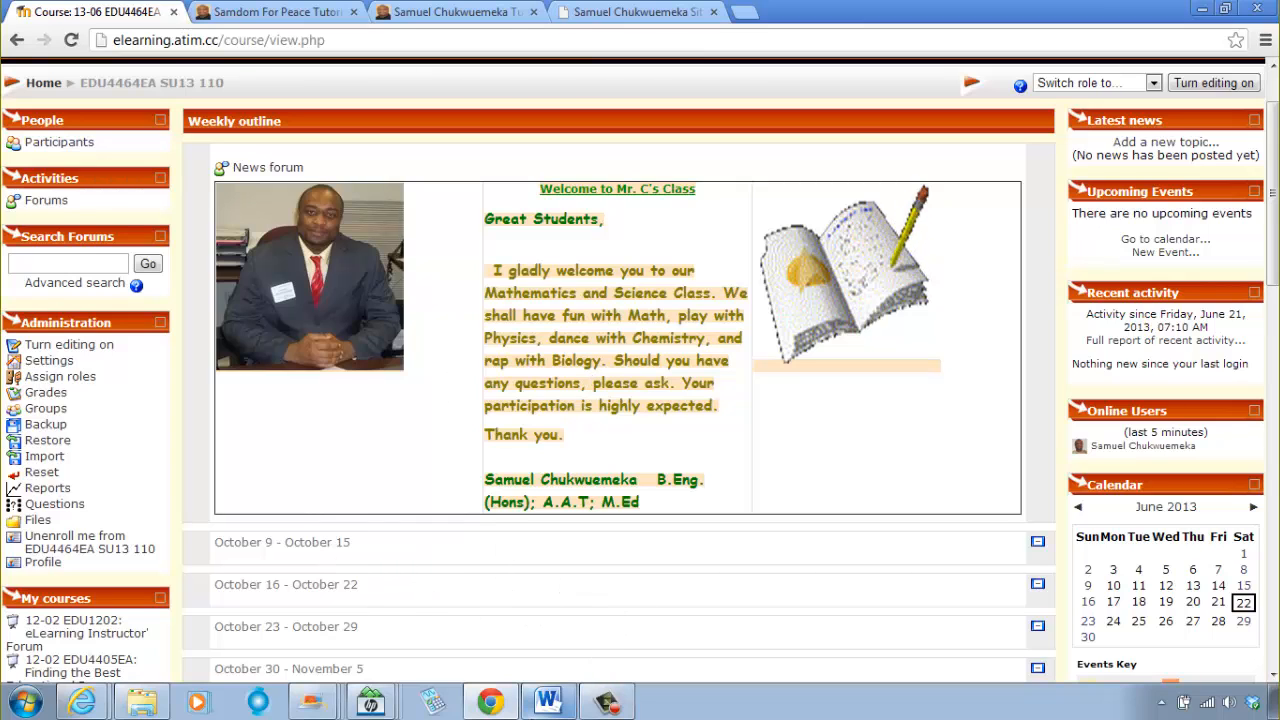
left_click(547, 702)
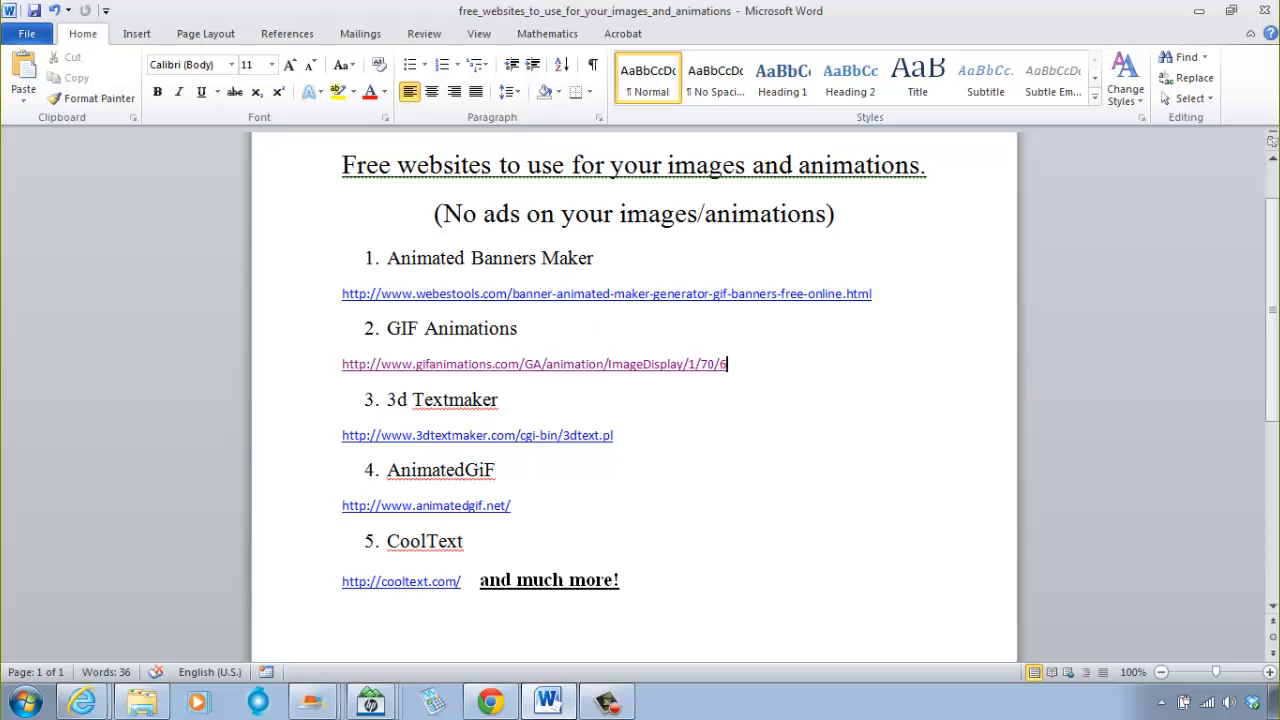
left_click(547, 702)
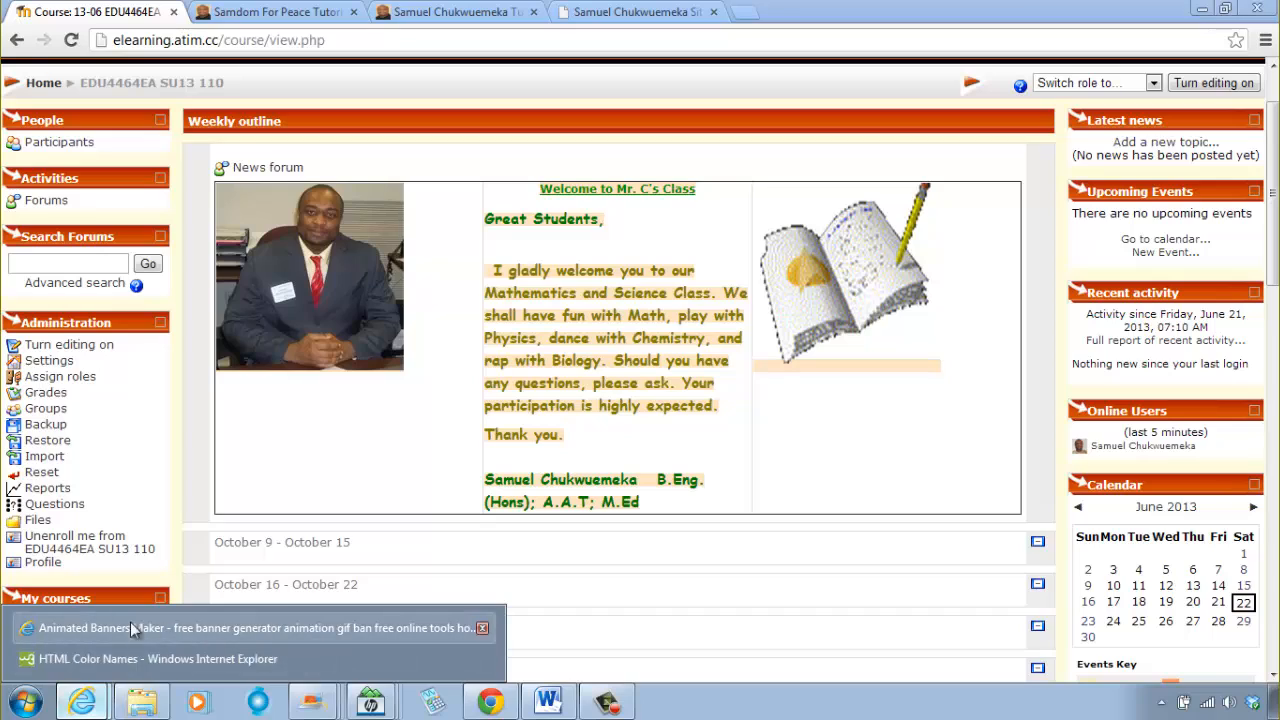
Step: Switch to the Animated Banners Maker page in Internet Explorer and review its introduction
left_click(150, 627)
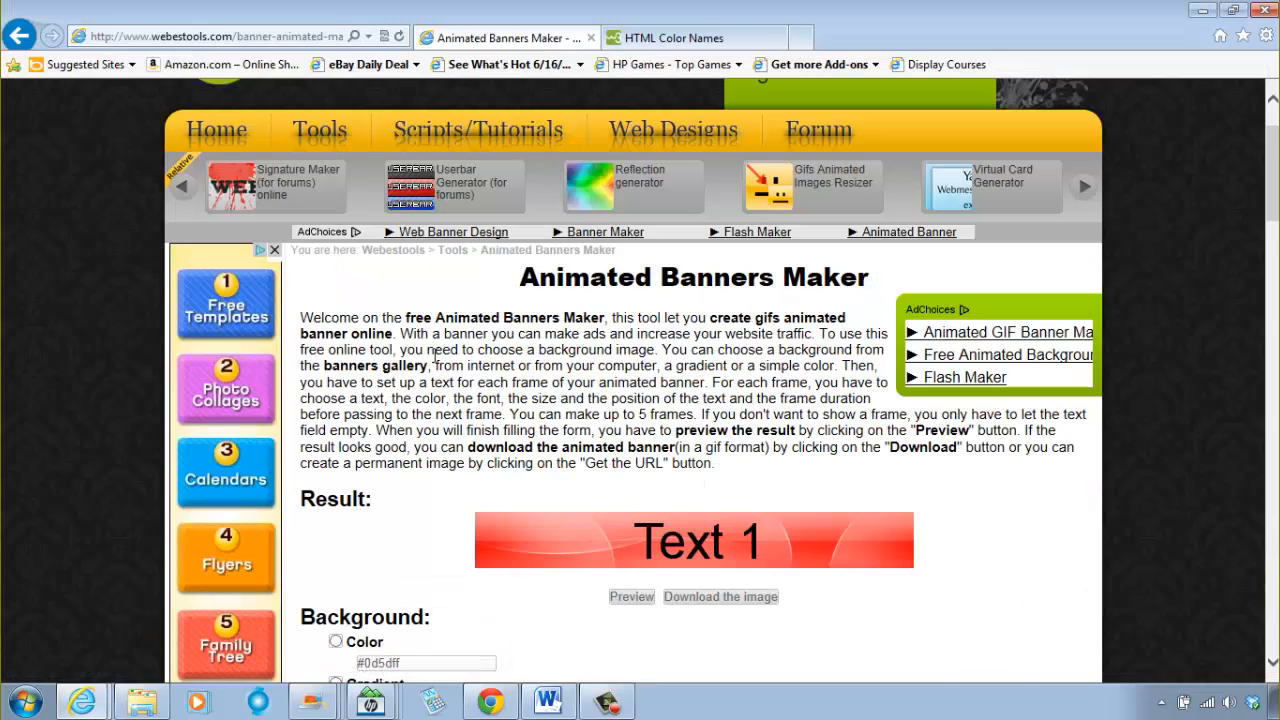
scroll(672, 453, "down", 2)
scroll(672, 453, "up", 3)
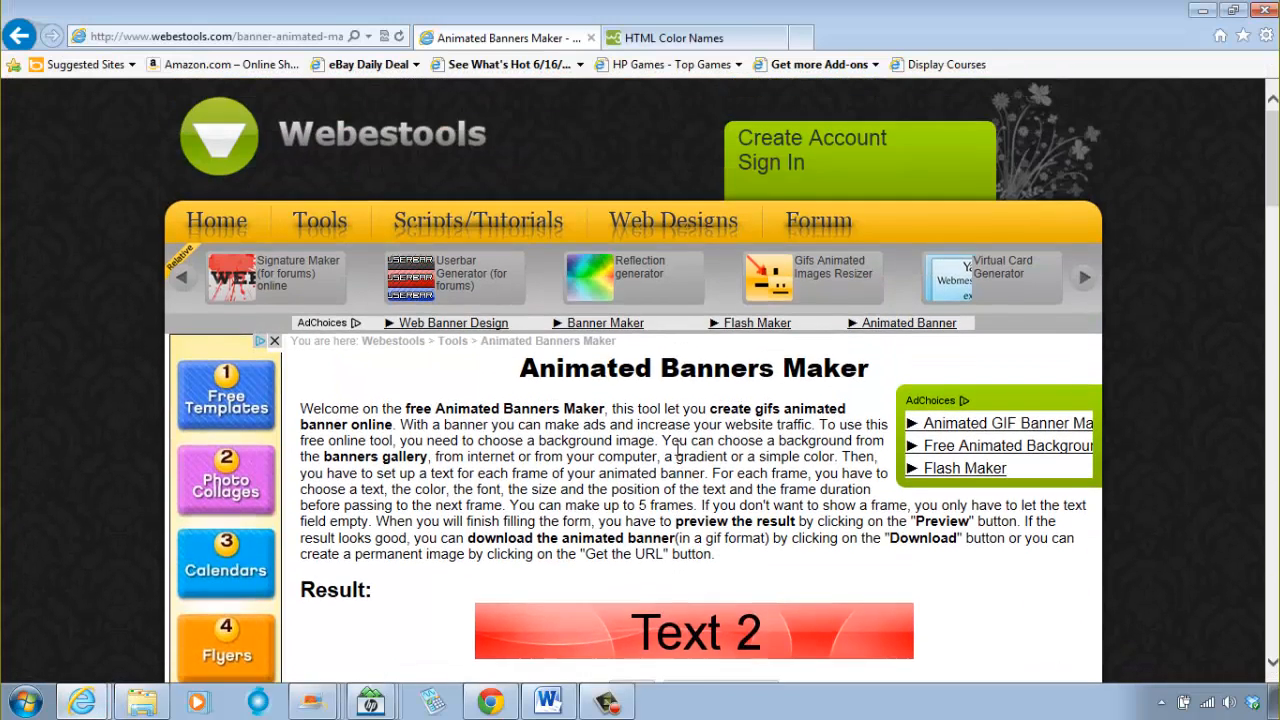
Step: Review the Animated Banners Maker's sample result and its background options
scroll(672, 453, "down", 2)
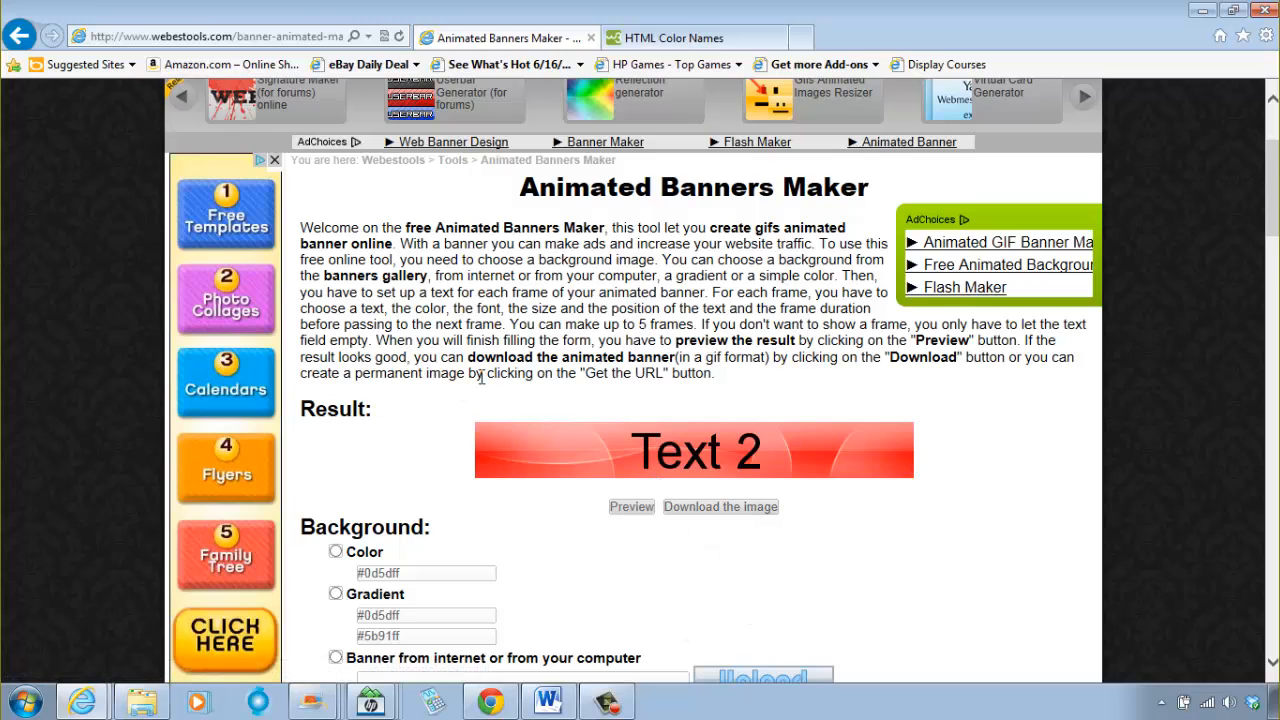
scroll(482, 372, "up", 2)
scroll(563, 395, "down", 2)
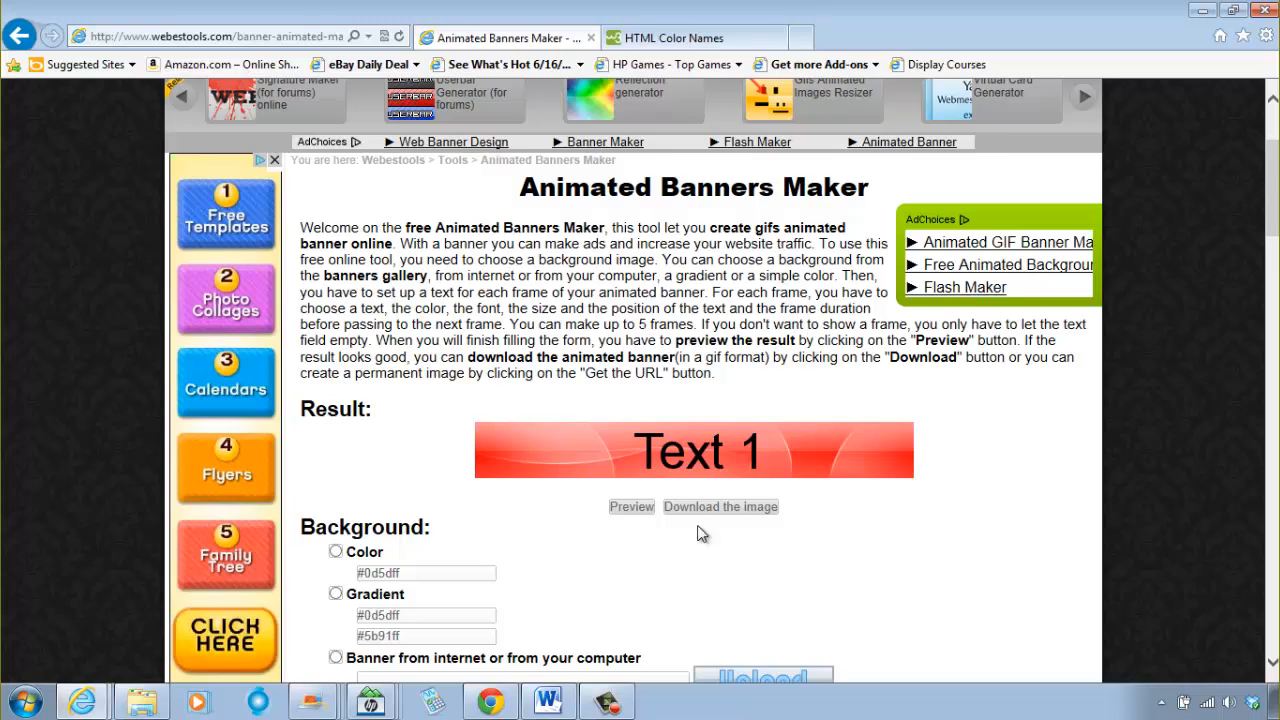
scroll(577, 418, "down", 3)
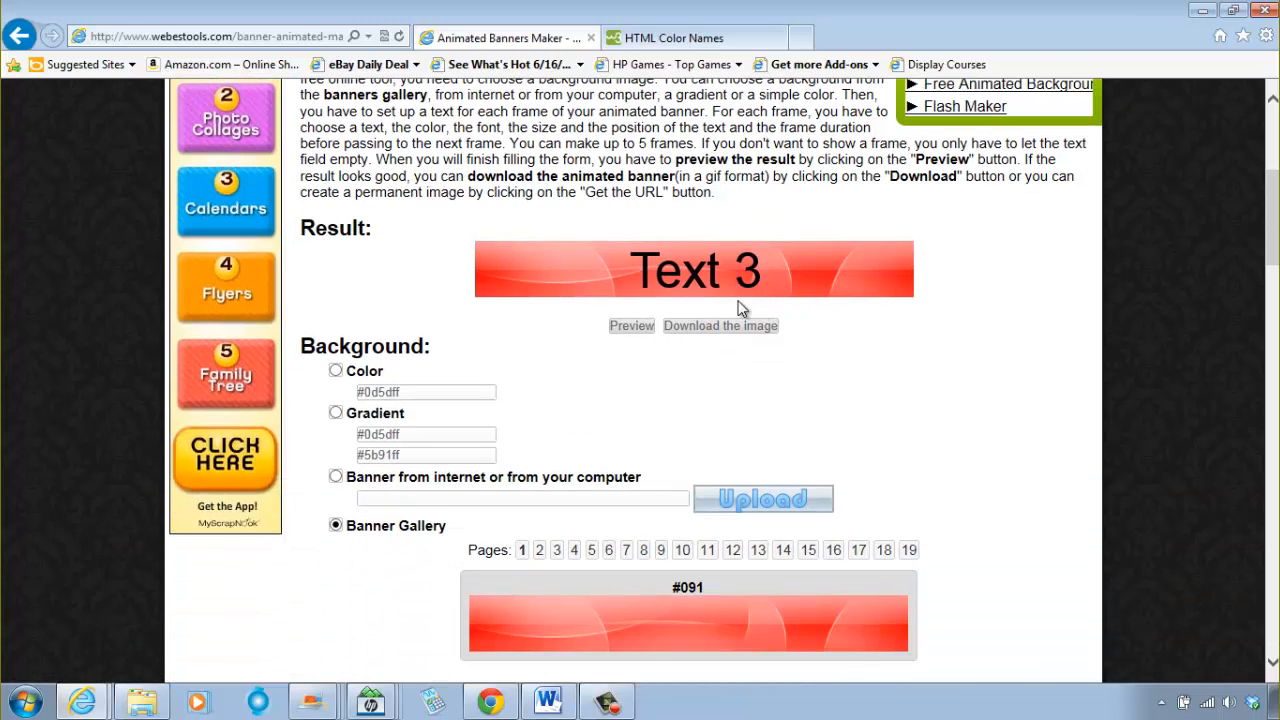
Step: Look through the banner backgrounds on the first page of the Banner Gallery
scroll(864, 400, "down", 5)
scroll(857, 397, "up", 3)
scroll(855, 390, "down", 2)
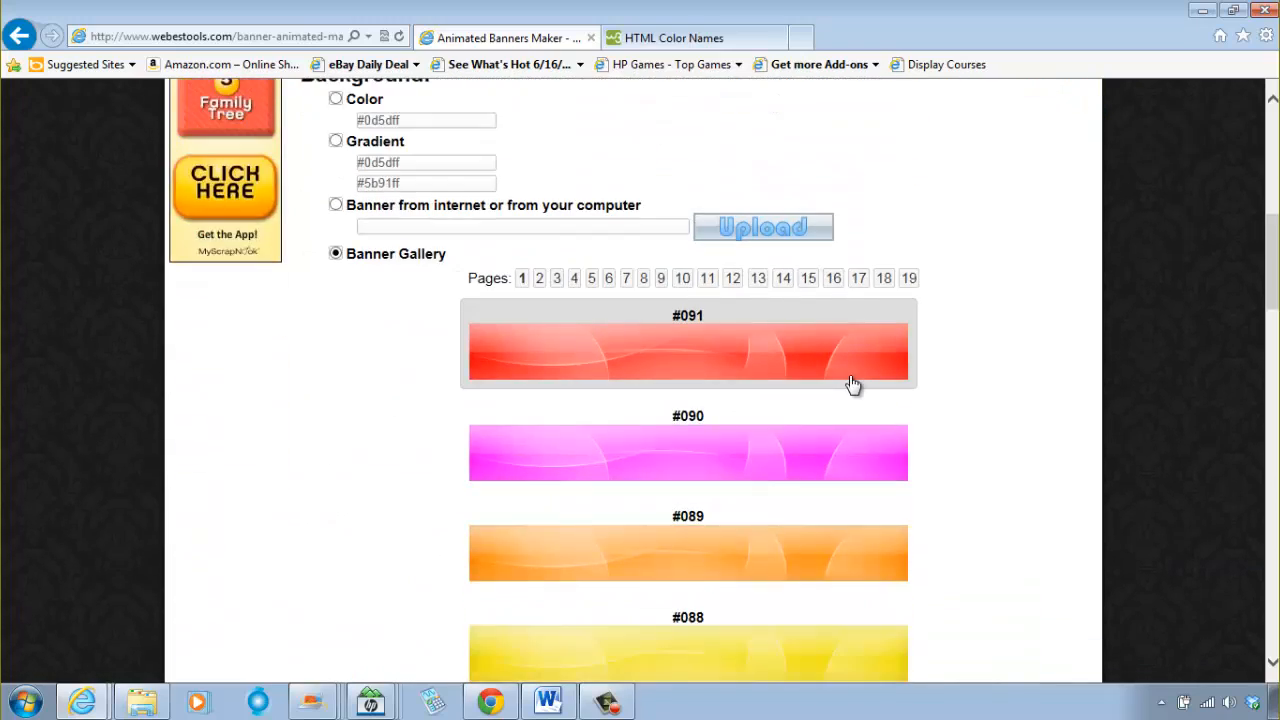
scroll(850, 382, "up", 6)
scroll(847, 384, "down", 4)
scroll(845, 383, "down", 3)
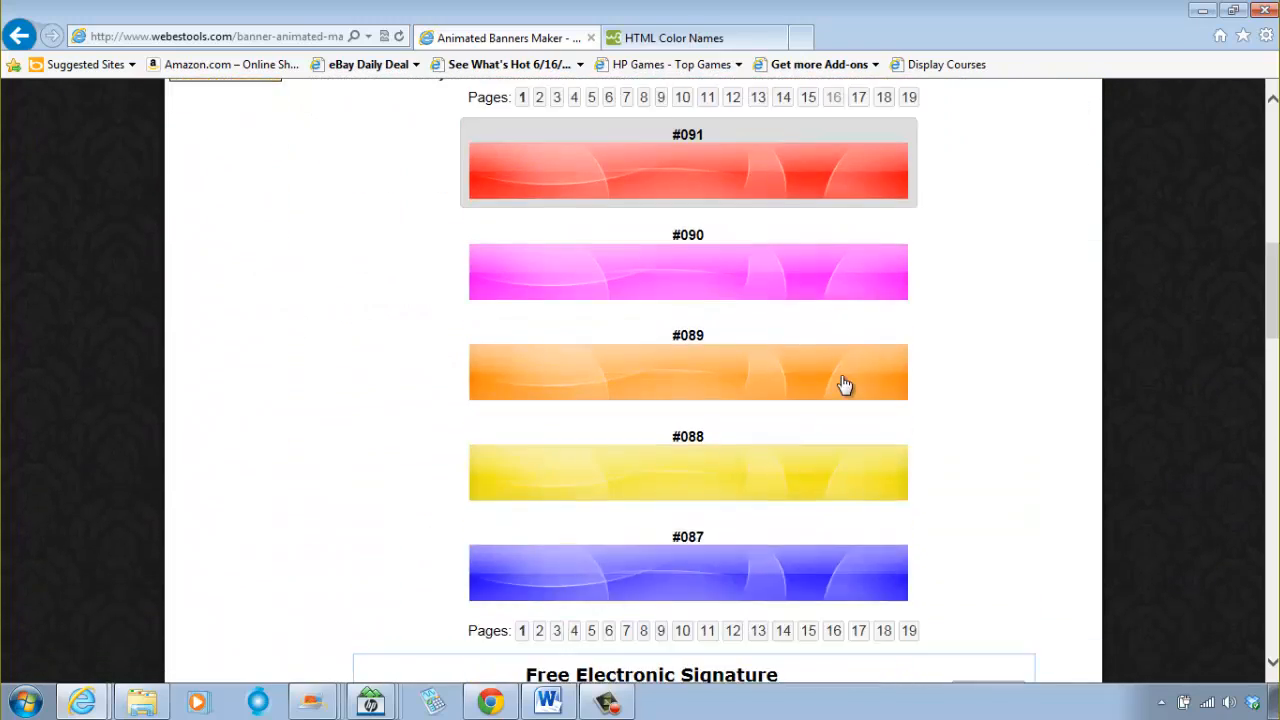
scroll(843, 383, "up", 4)
scroll(843, 386, "down", 3)
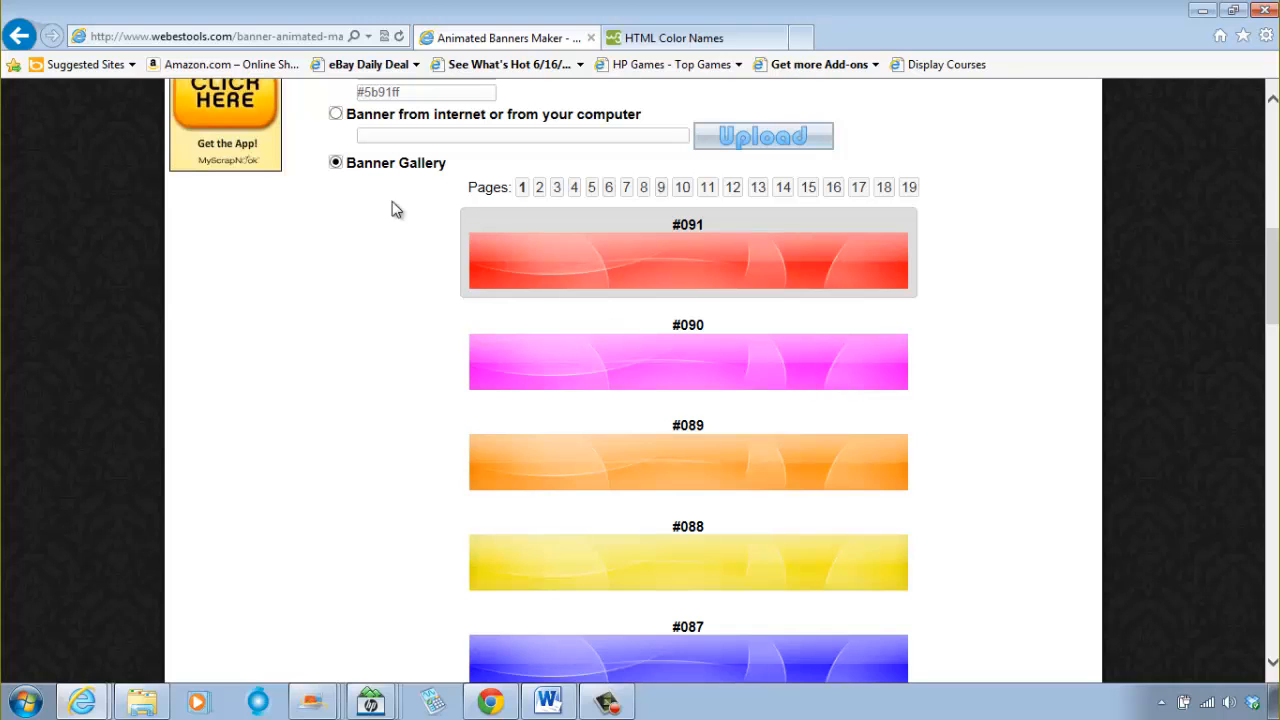
Step: Select the yellow background #088 from the first page of the Banner Gallery
scroll(620, 452, "down", 2)
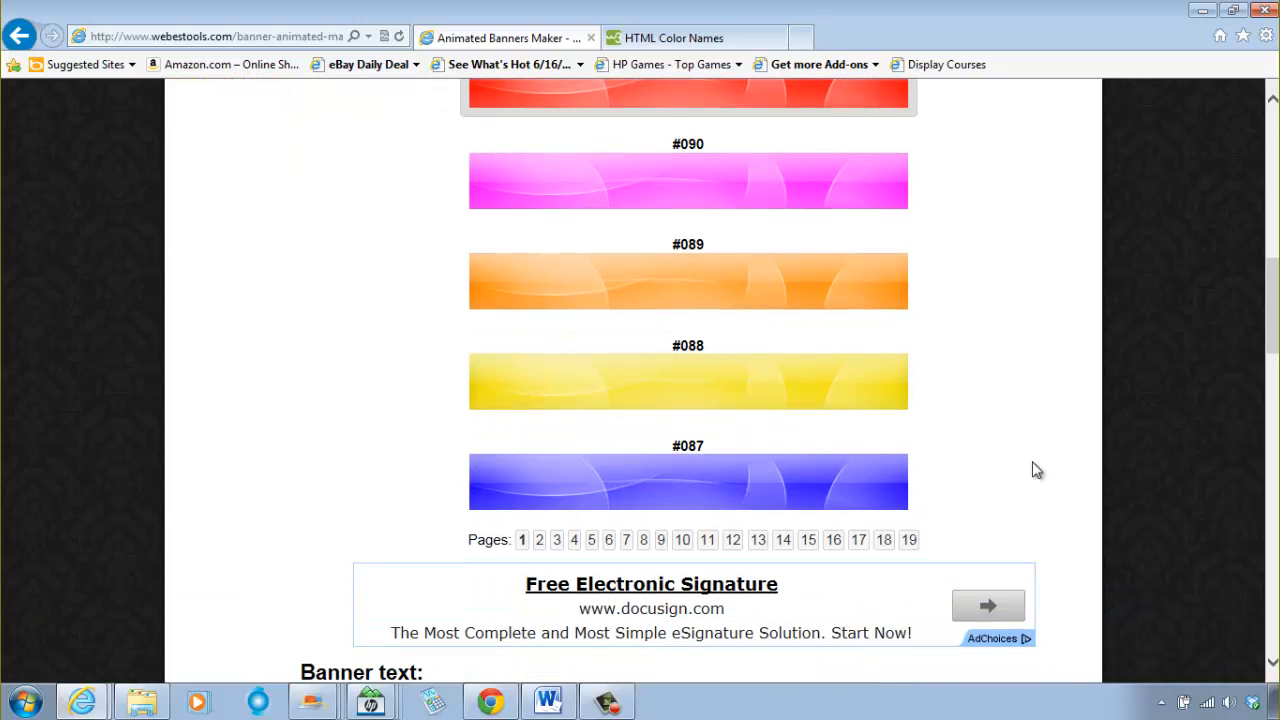
scroll(334, 269, "up", 3)
scroll(634, 317, "up", 4)
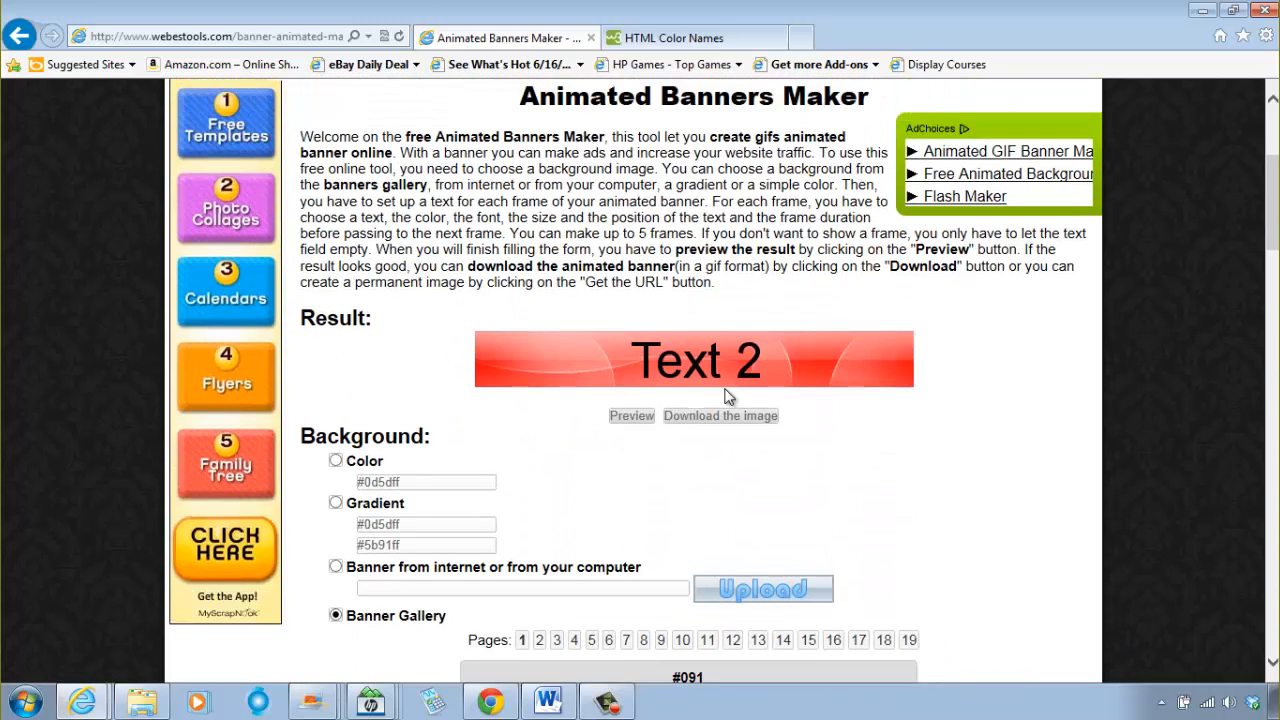
scroll(760, 400, "down", 7)
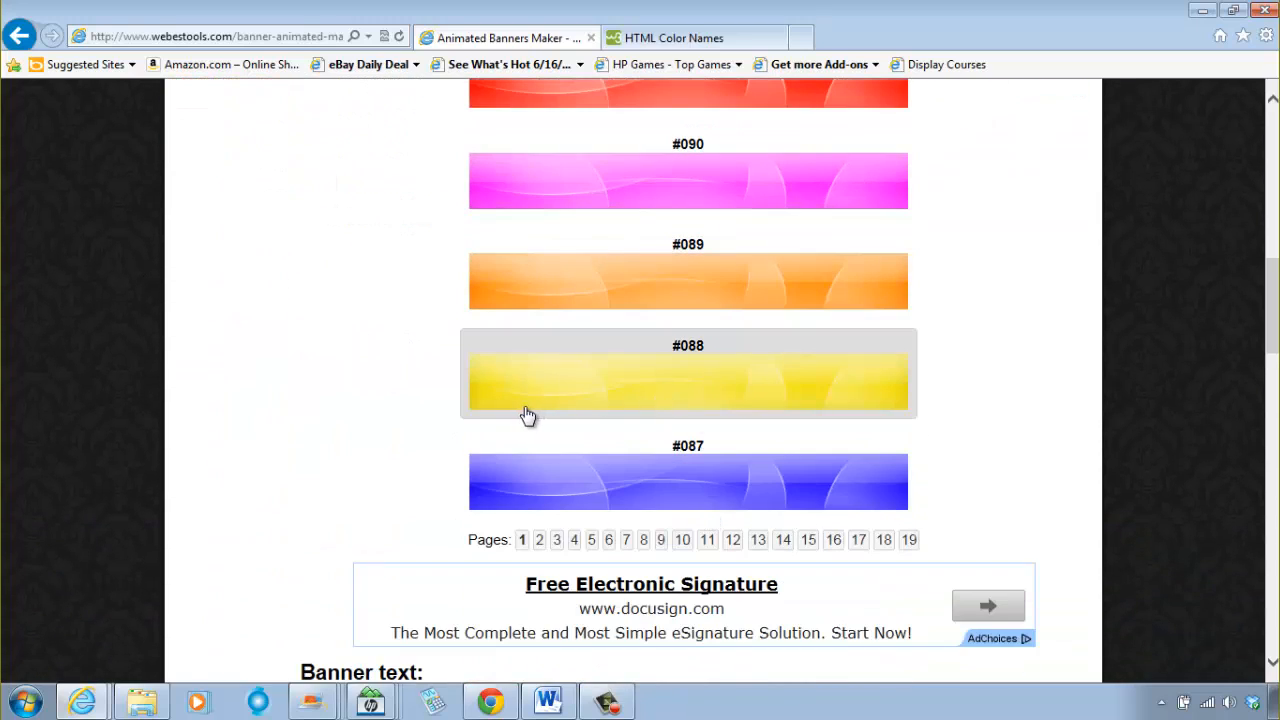
scroll(410, 368, "up", 4)
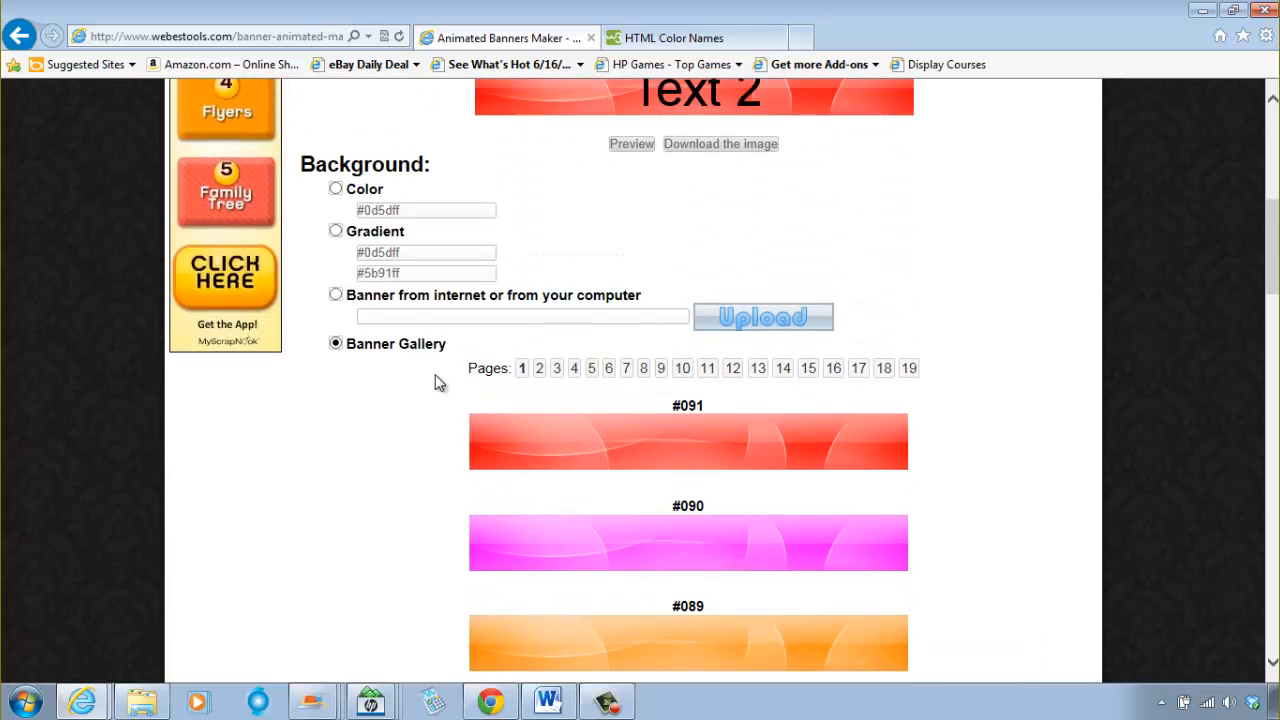
Step: Browse the backgrounds offered on pages 2 to 5 of the Banner Gallery
left_click(540, 370)
scroll(665, 398, "down", 1)
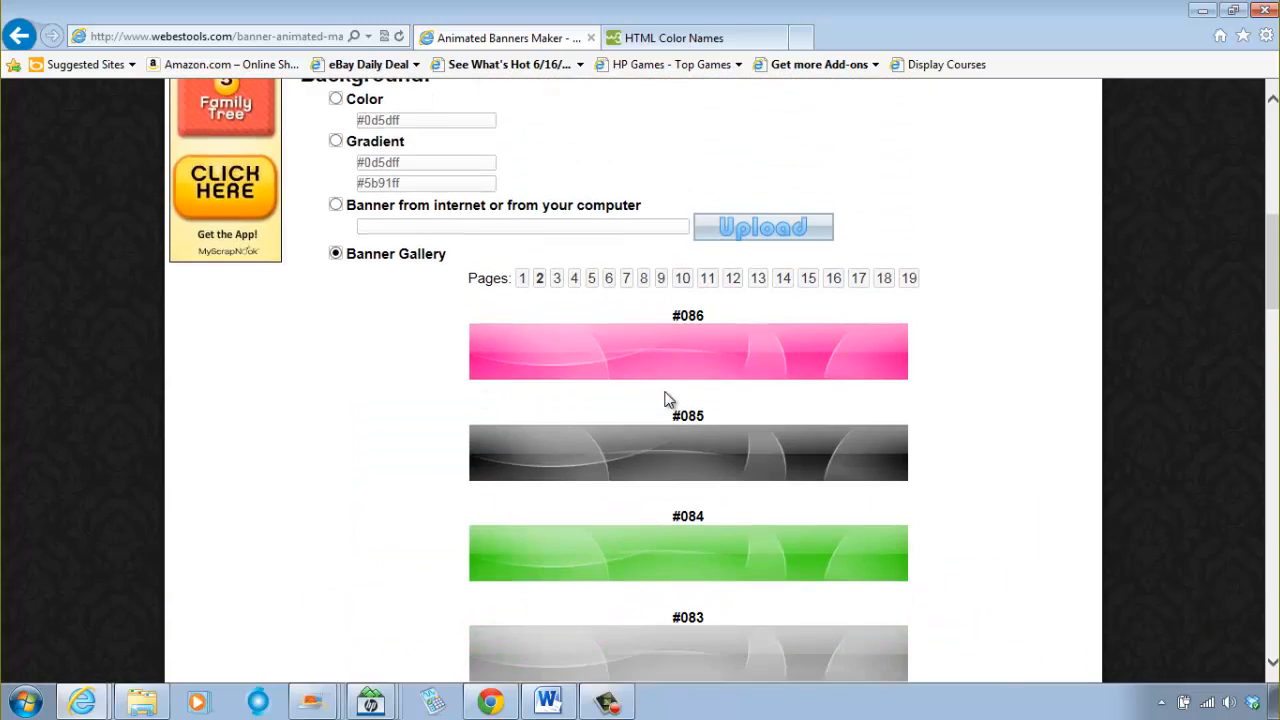
scroll(630, 398, "up", 2)
left_click(556, 455)
scroll(650, 470, "down", 1)
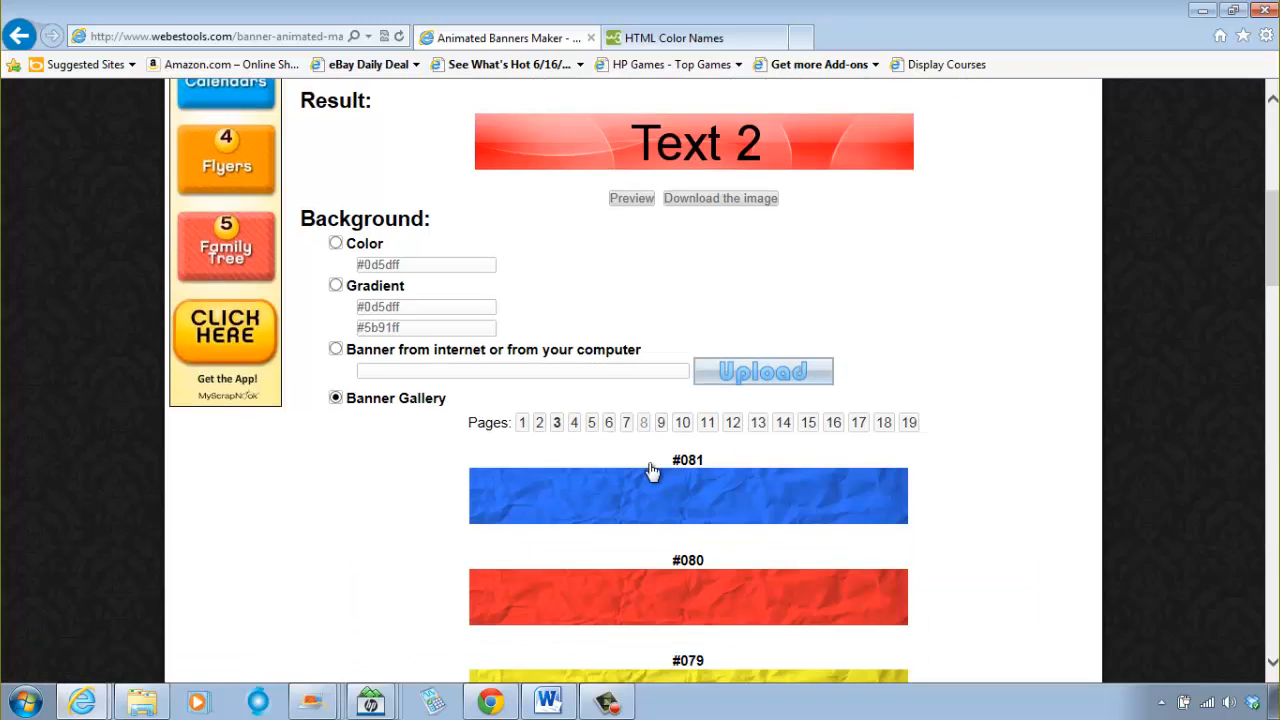
scroll(650, 470, "down", 1)
left_click(575, 370)
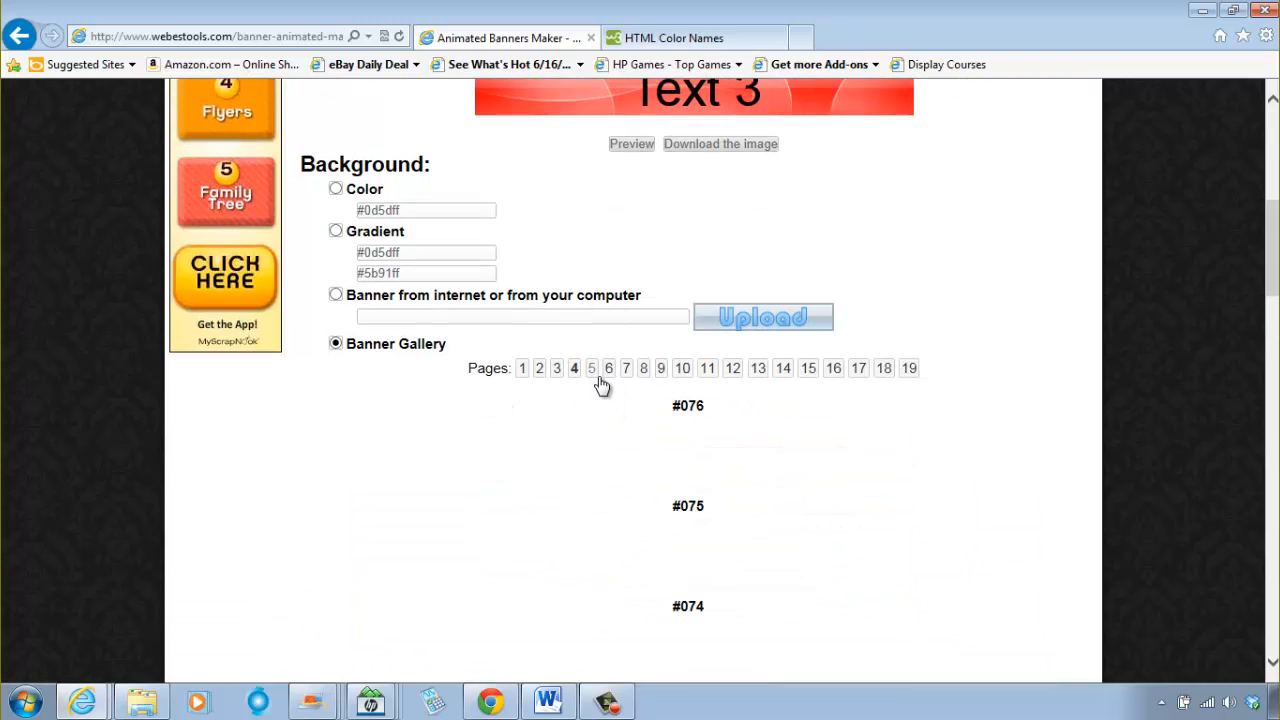
scroll(612, 378, "down", 2)
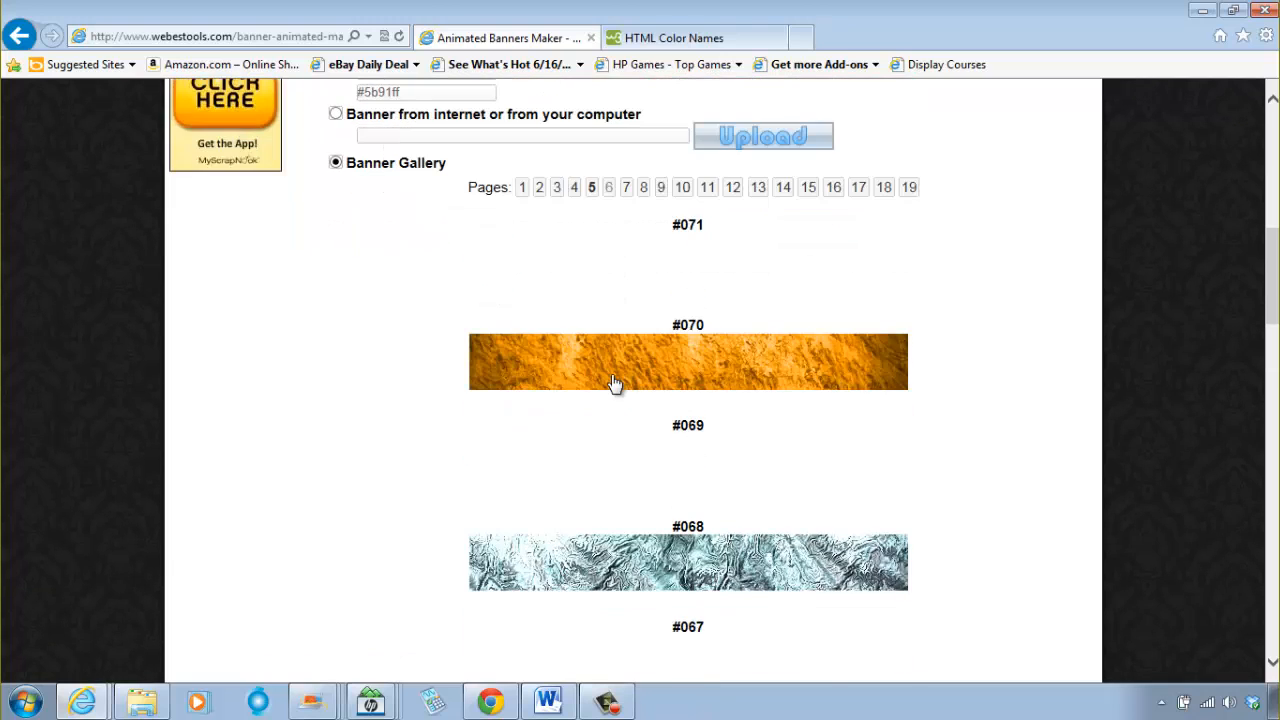
scroll(620, 380, "down", 2)
scroll(578, 368, "up", 3)
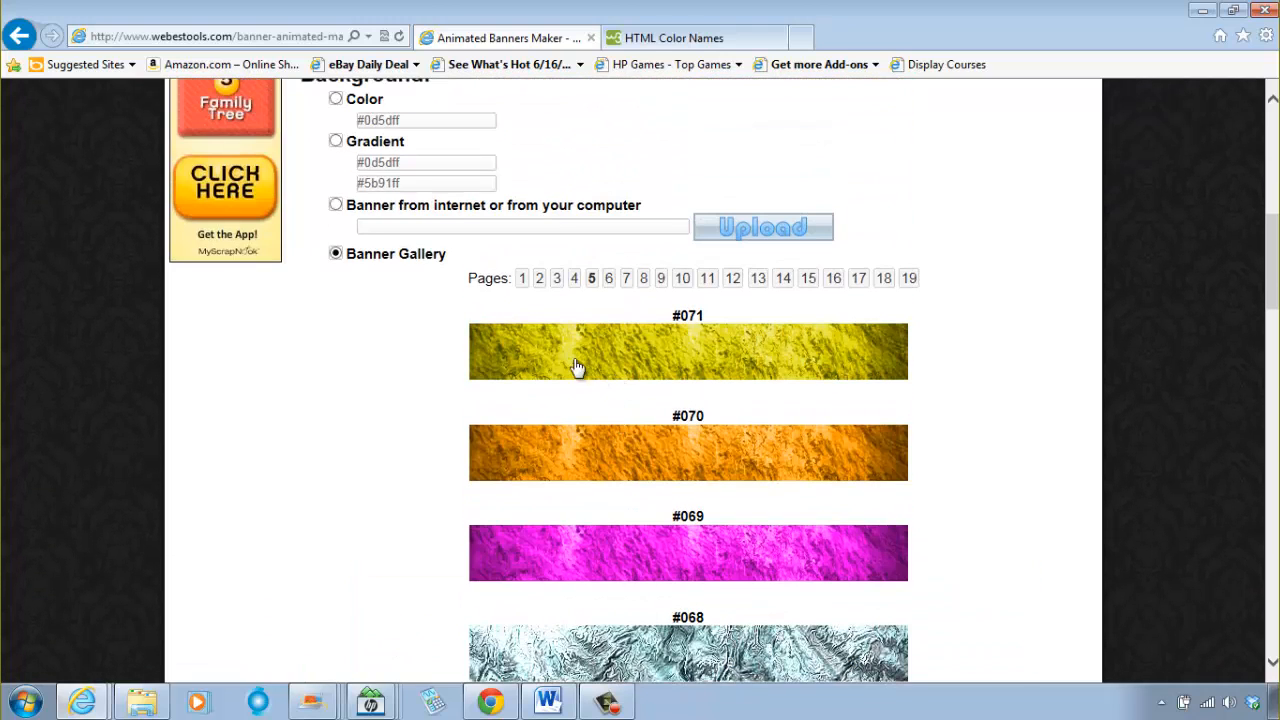
Step: Return to page 1 of the Banner Gallery and check the chosen background among its banners
left_click(520, 284)
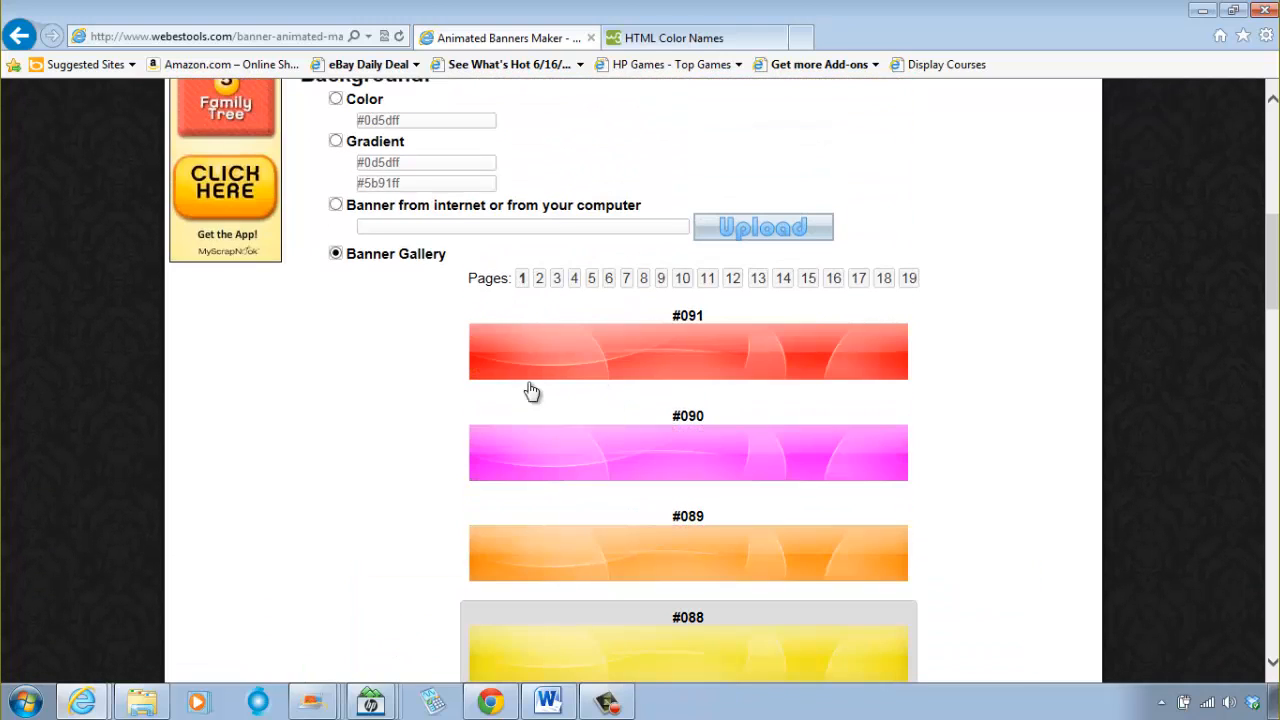
scroll(515, 400, "down", 3)
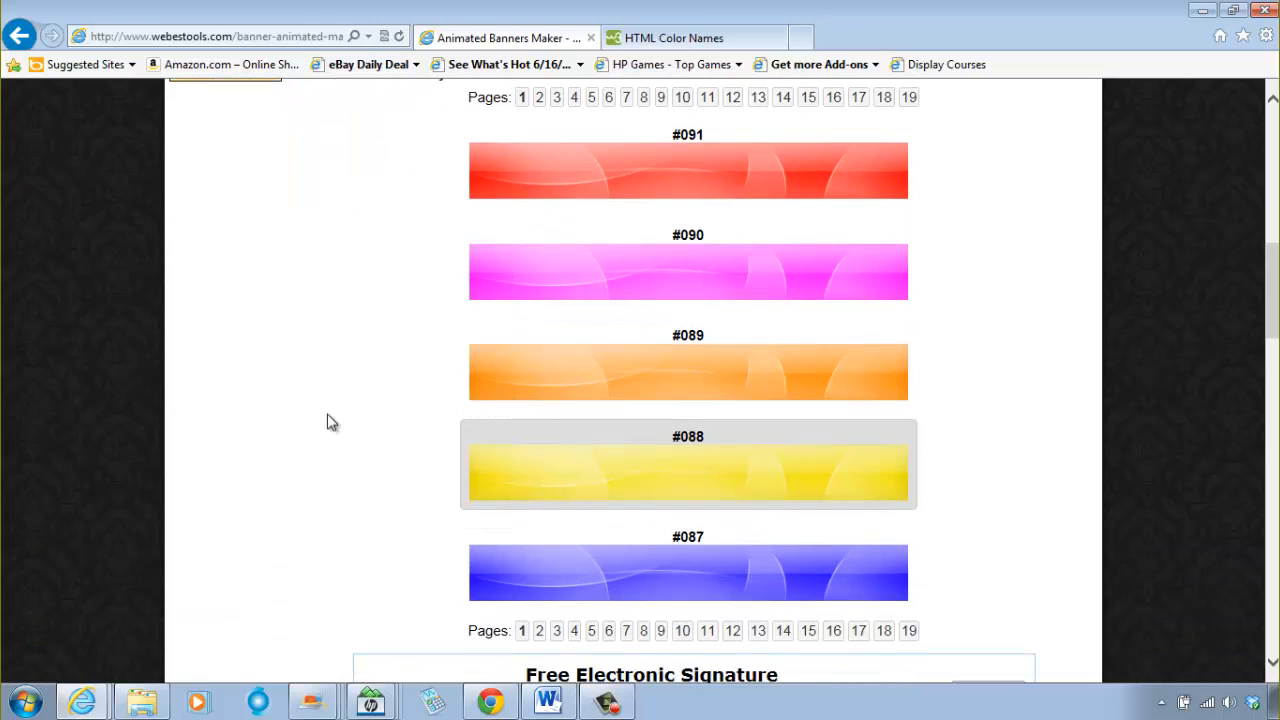
scroll(330, 420, "up", 6)
scroll(604, 513, "down", 6)
scroll(400, 463, "up", 6)
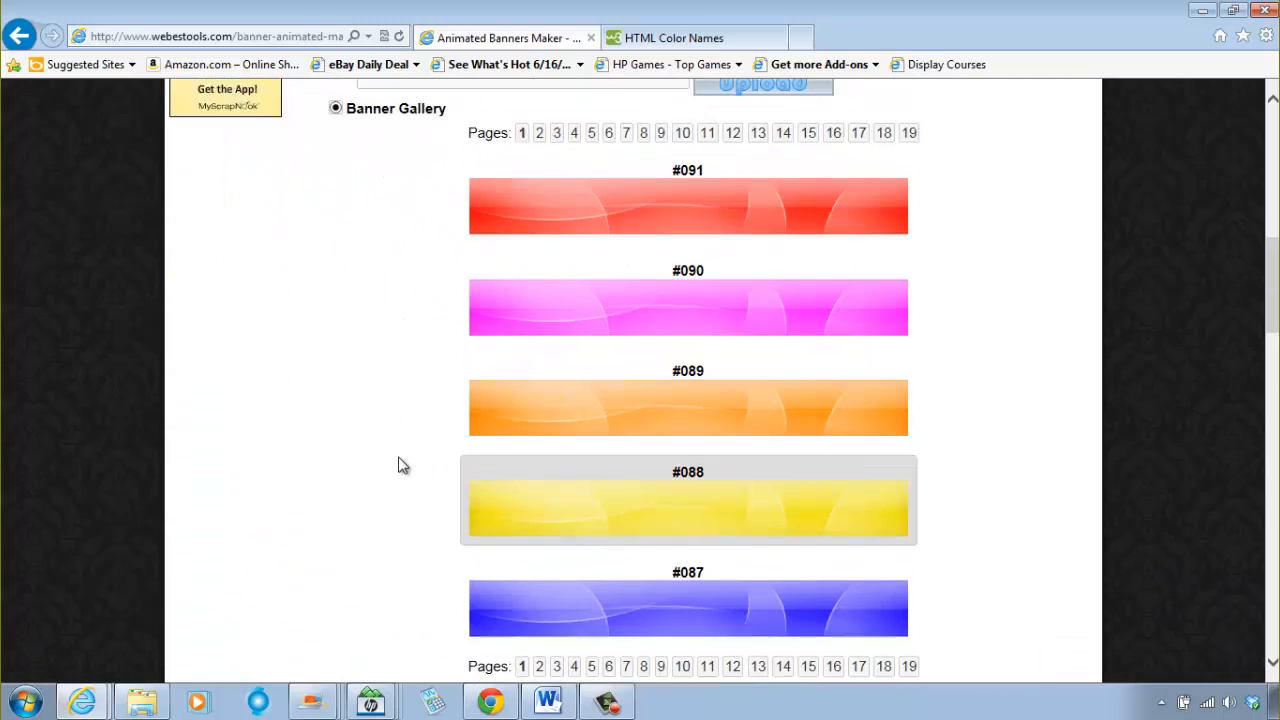
Step: Set the Frame 1 banner text to "Welcome to Mr. C's Class"
scroll(523, 465, "down", 15)
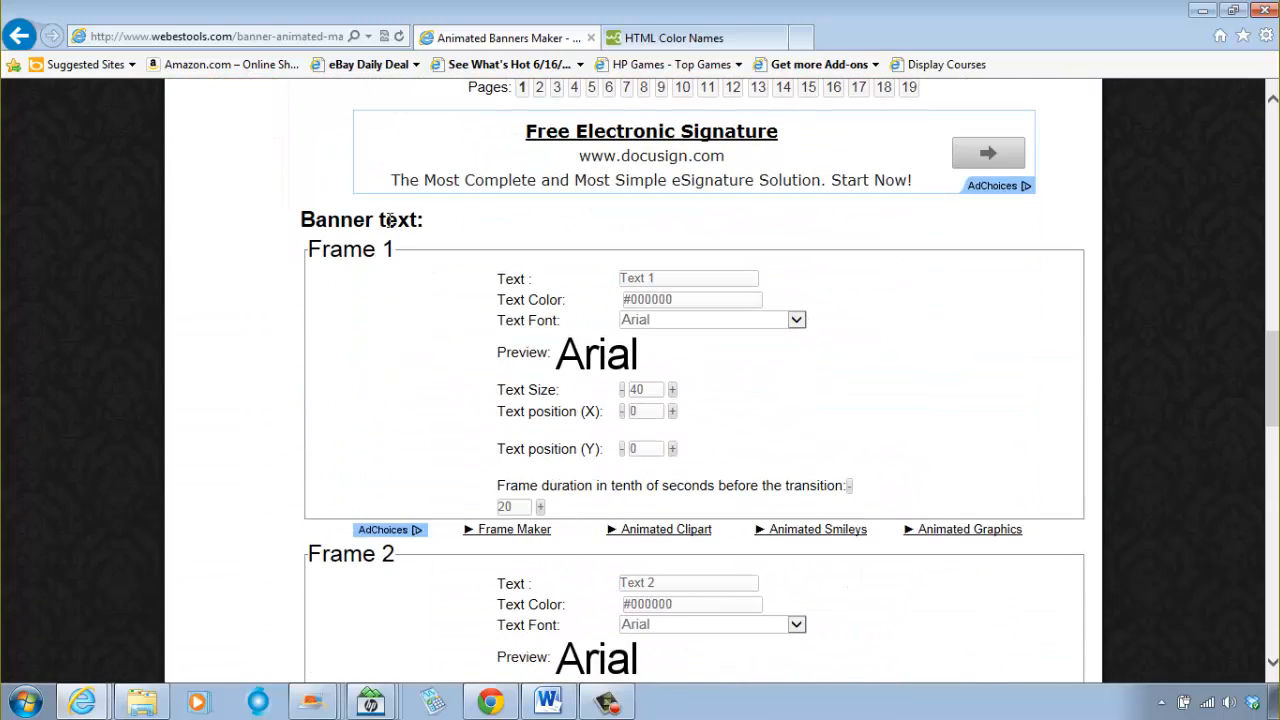
left_click(673, 281)
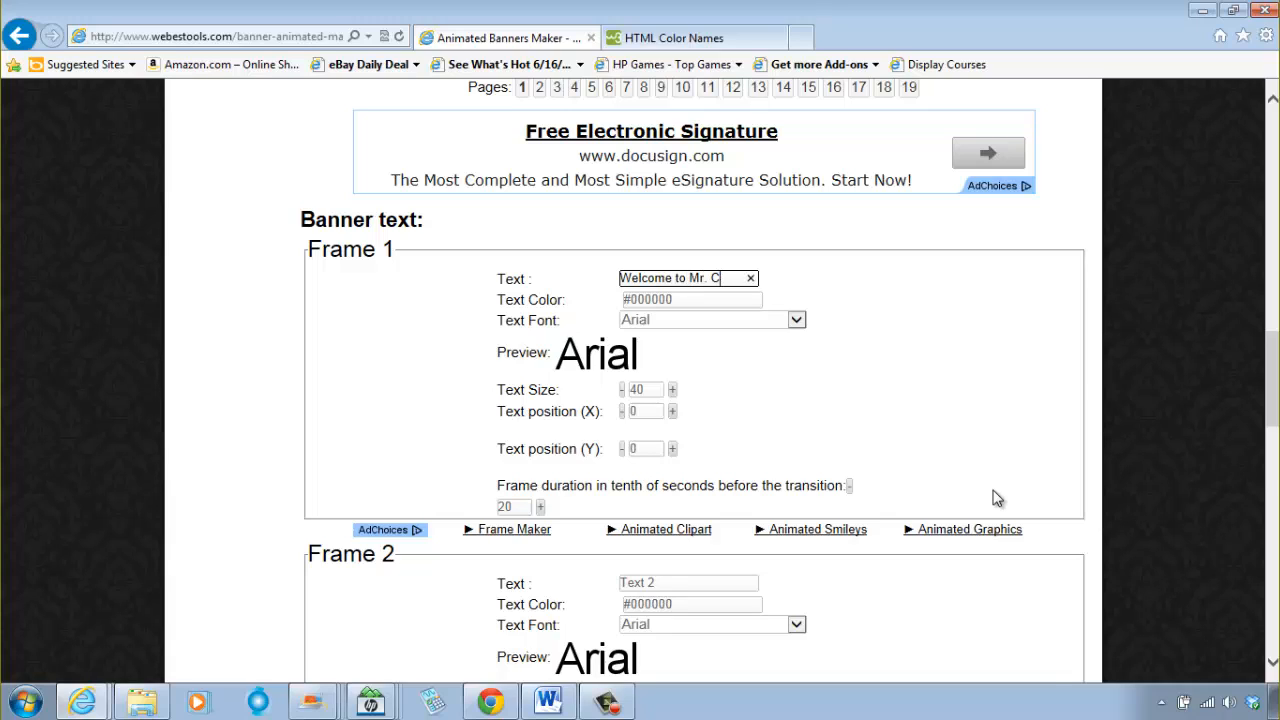
type("lass")
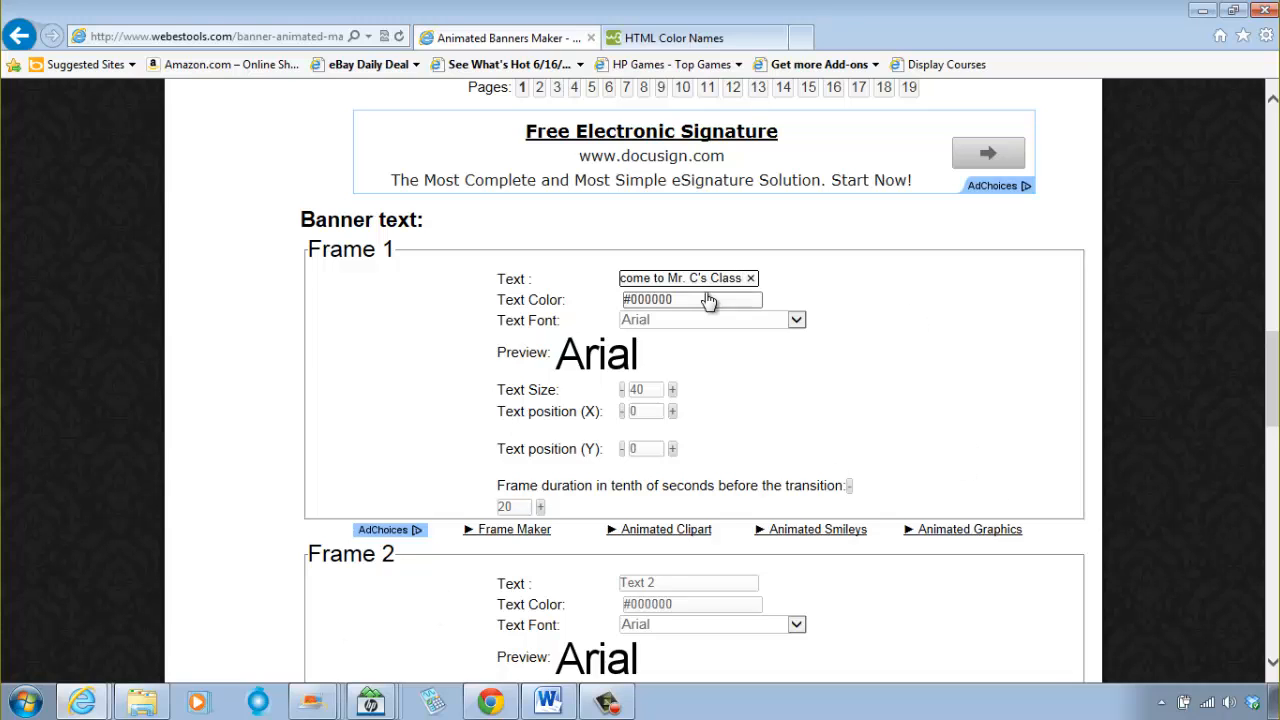
Step: Look up the hex code for Blue on the HTML Color Names page, ending back on the Animated Banners Maker page
left_click(82, 702)
left_click(692, 38)
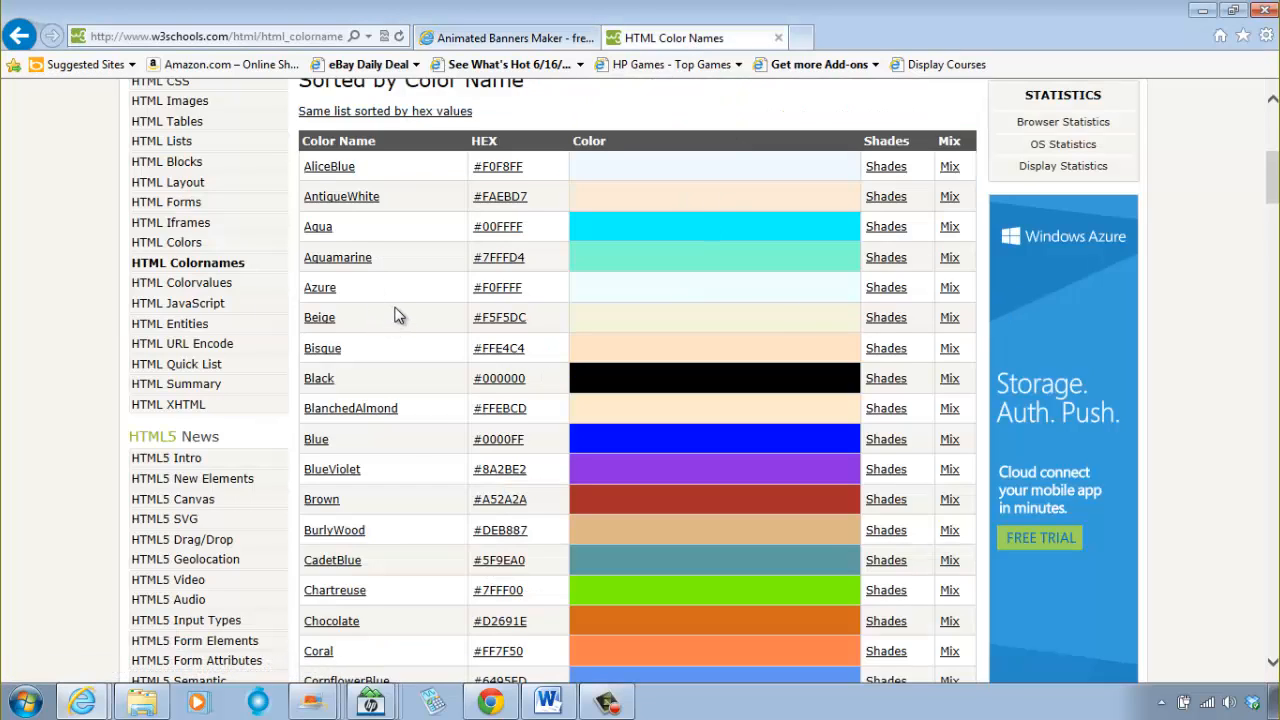
scroll(396, 317, "down", 3)
scroll(403, 318, "down", 3)
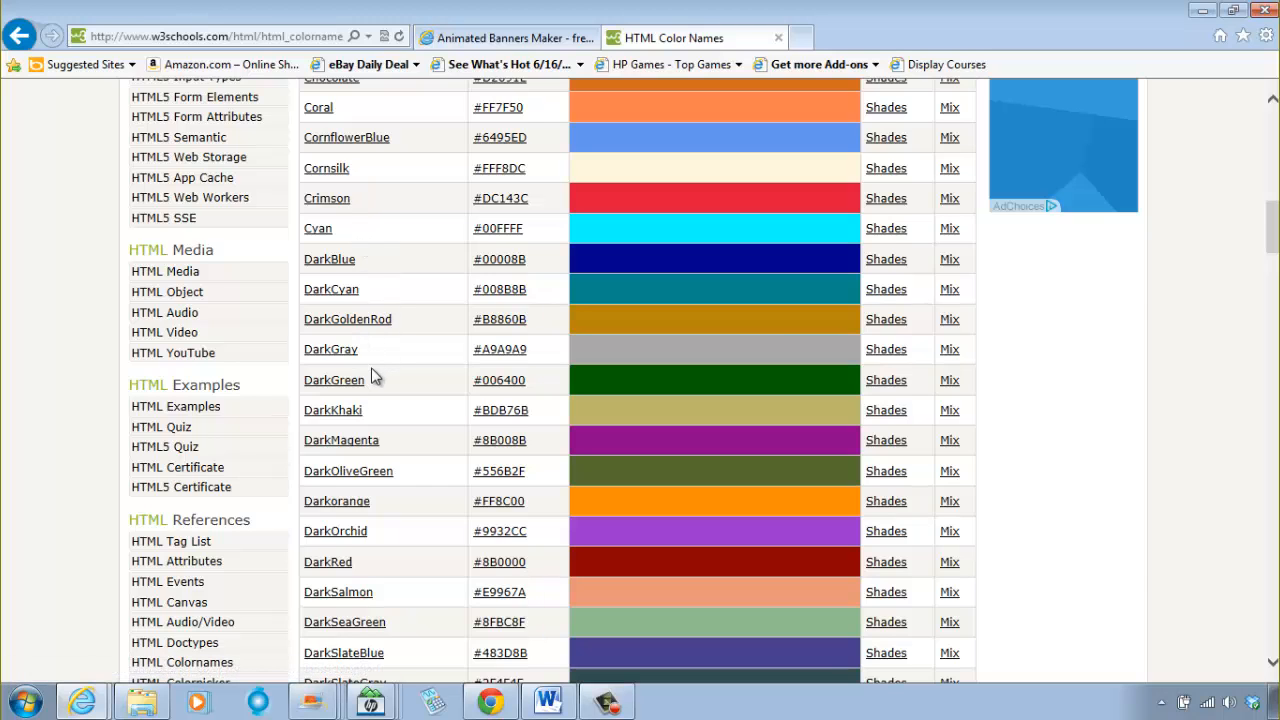
scroll(366, 345, "up", 4)
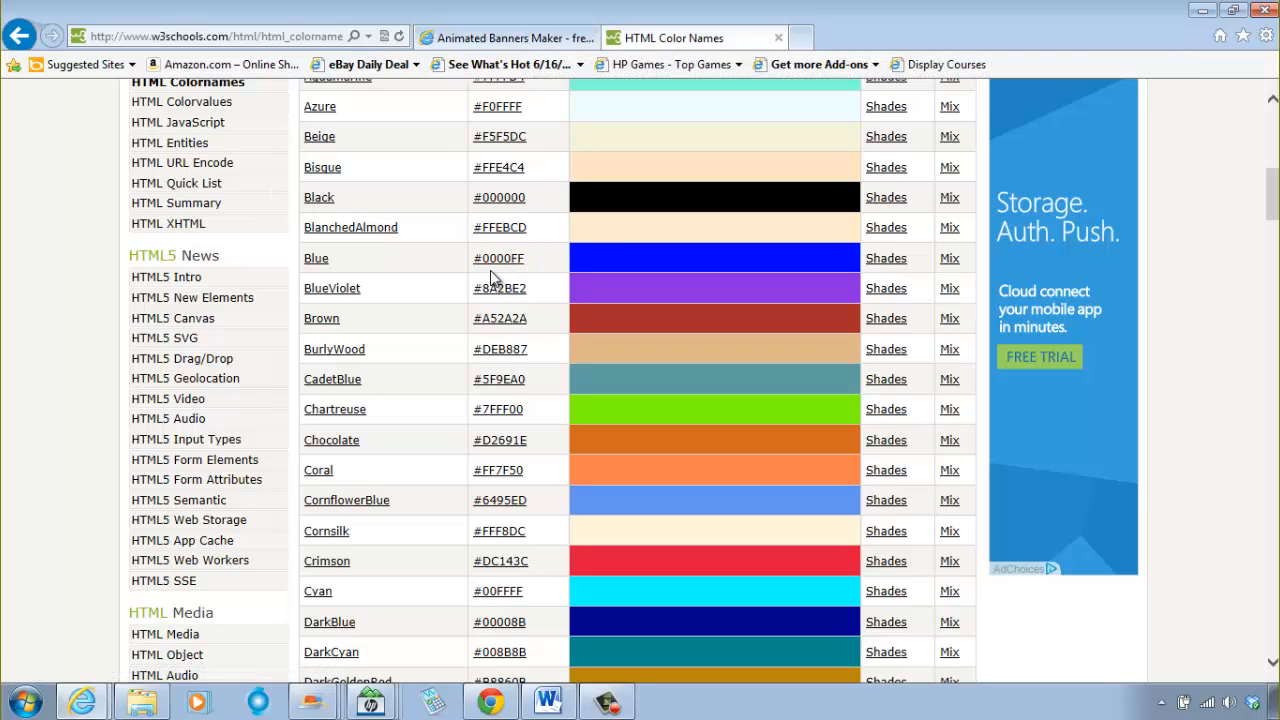
left_click(515, 38)
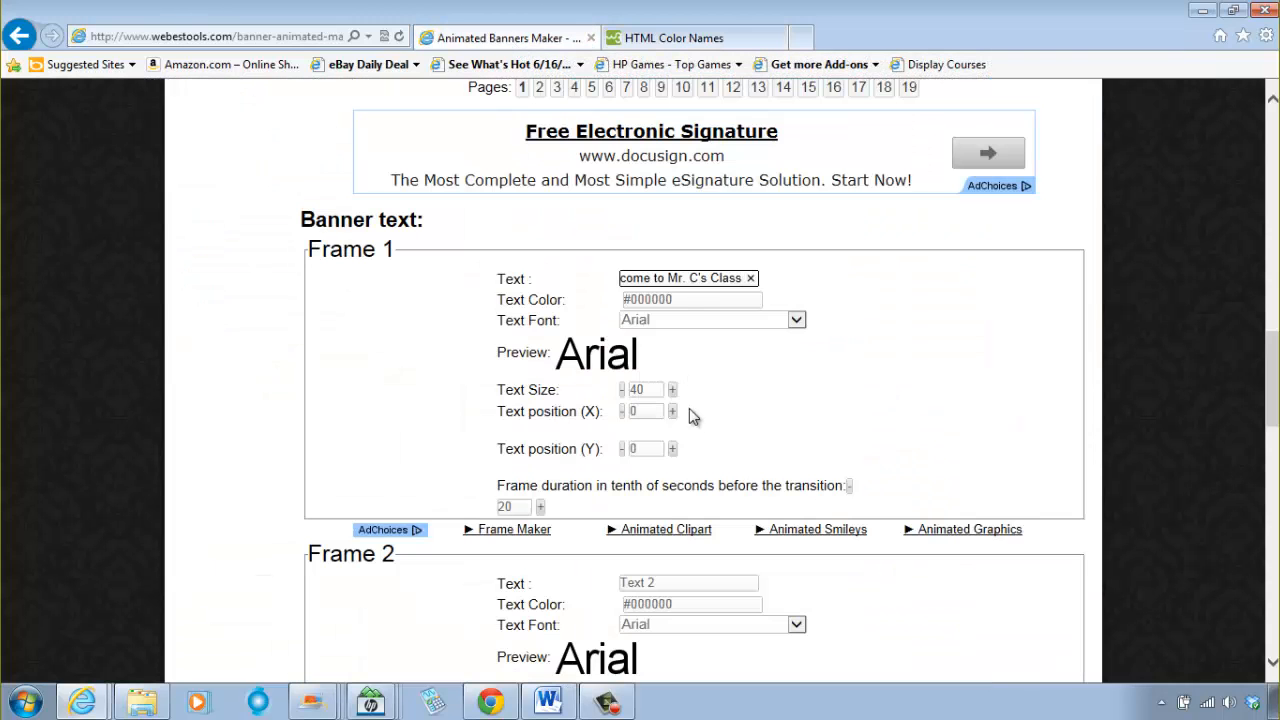
Step: Set the Frame 1 text color to #0000ff and close the color picker
left_click(704, 302)
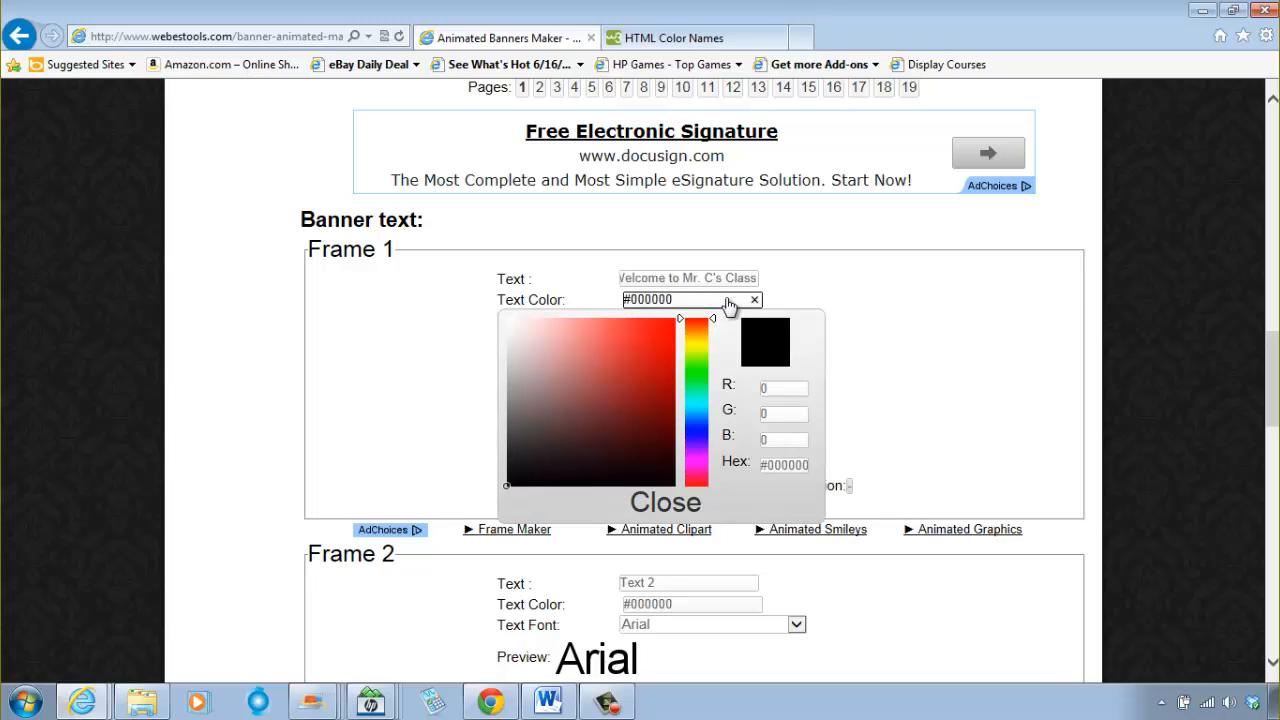
left_click(765, 467)
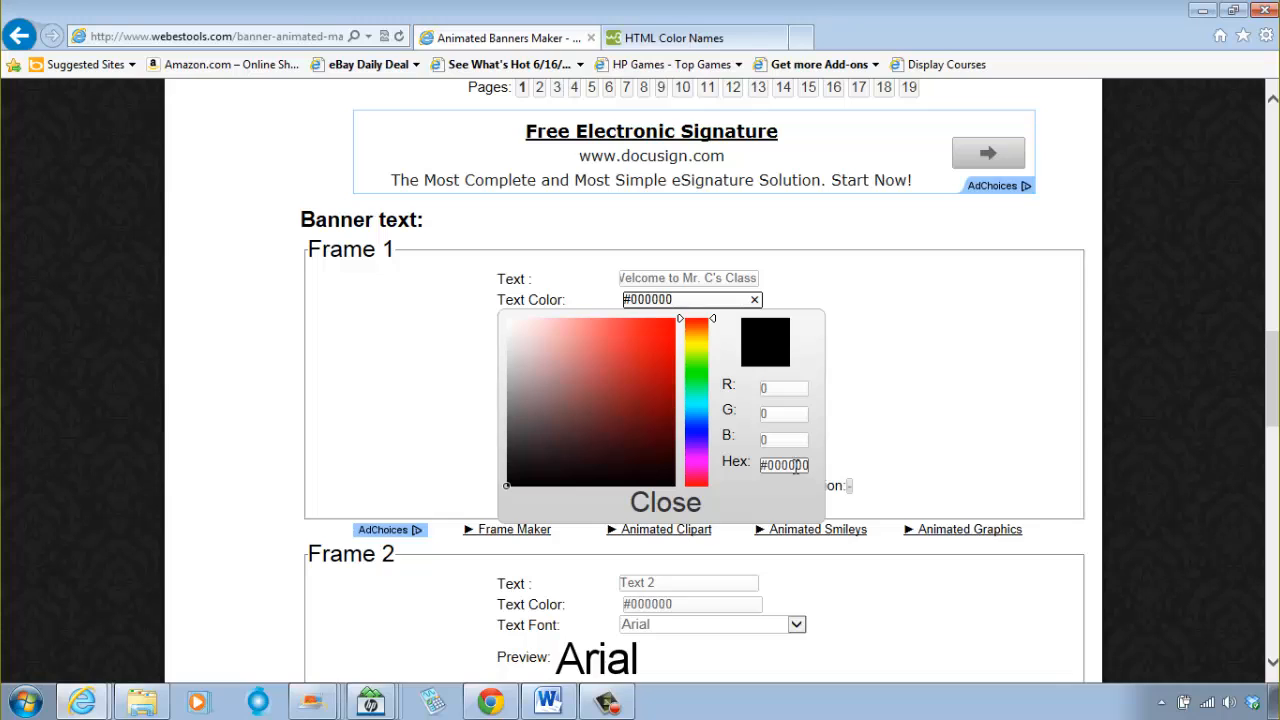
left_click(797, 467)
key("BackSpace")
key("BackSpace")
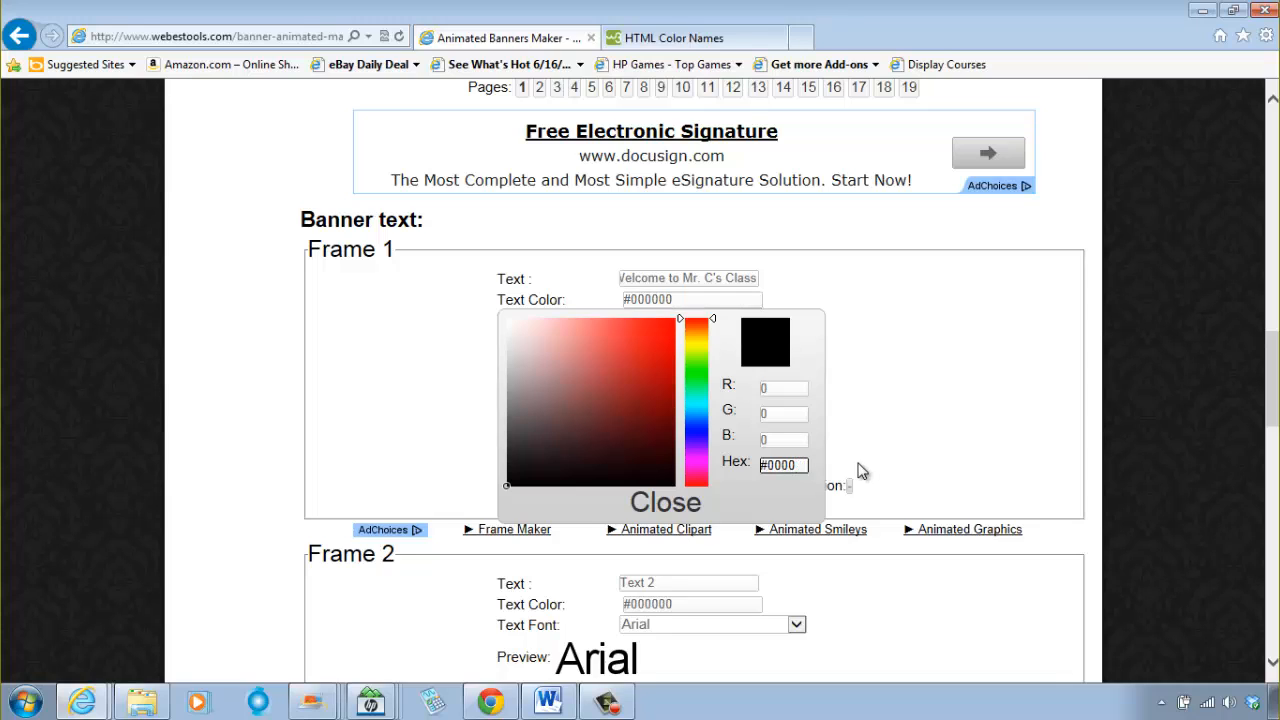
type("ff")
left_click(861, 471)
scroll(861, 471, "up", 1)
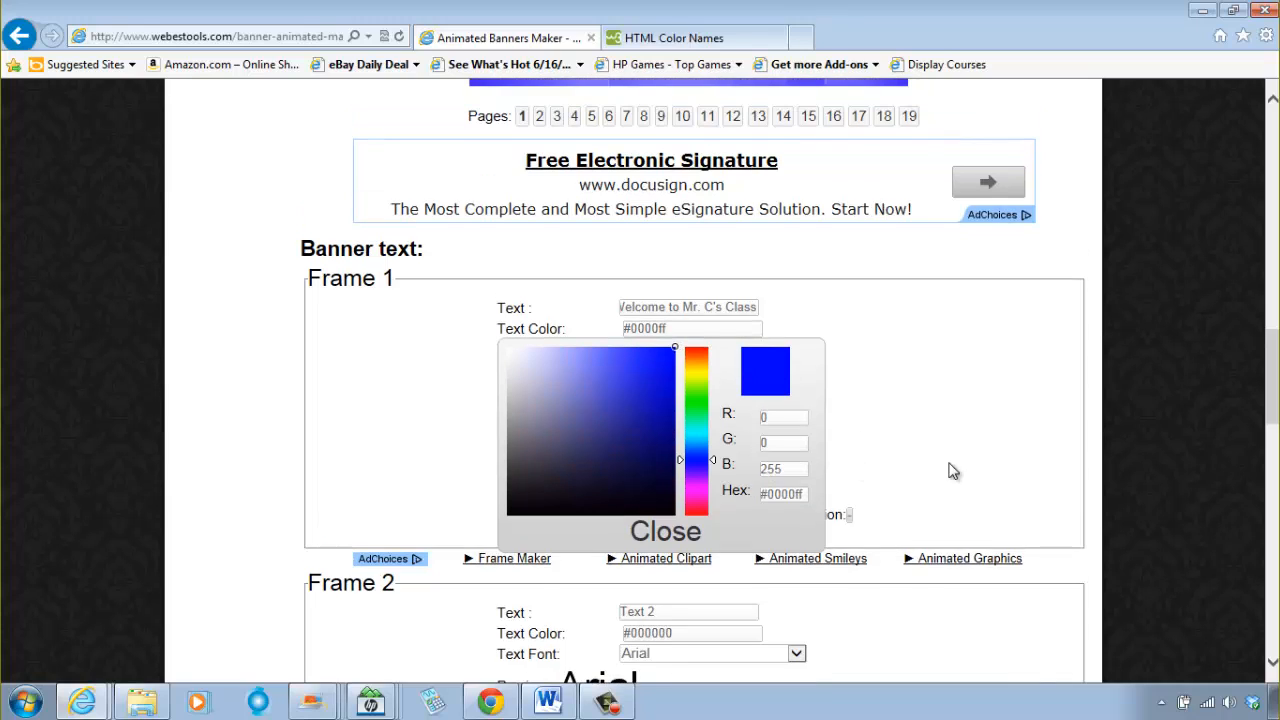
scroll(953, 471, "down", 1)
left_click(676, 508)
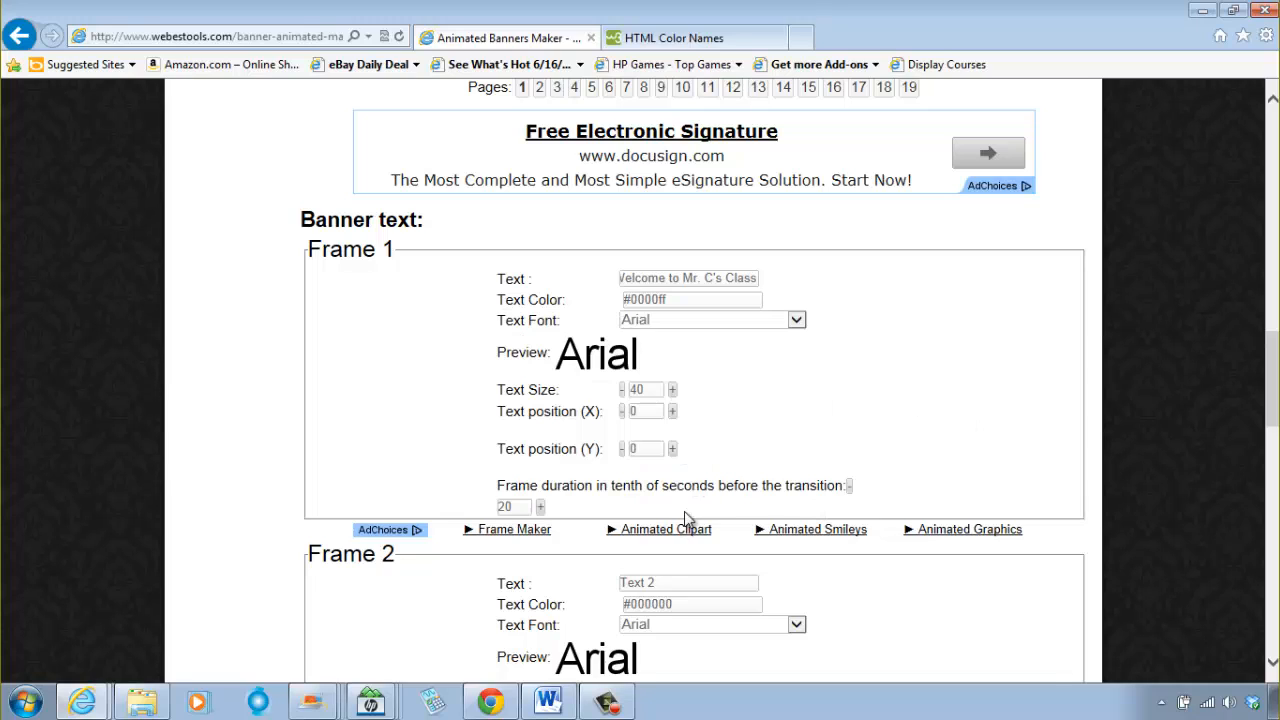
Step: Set the Frame 1 text font to Tiza
left_click(797, 321)
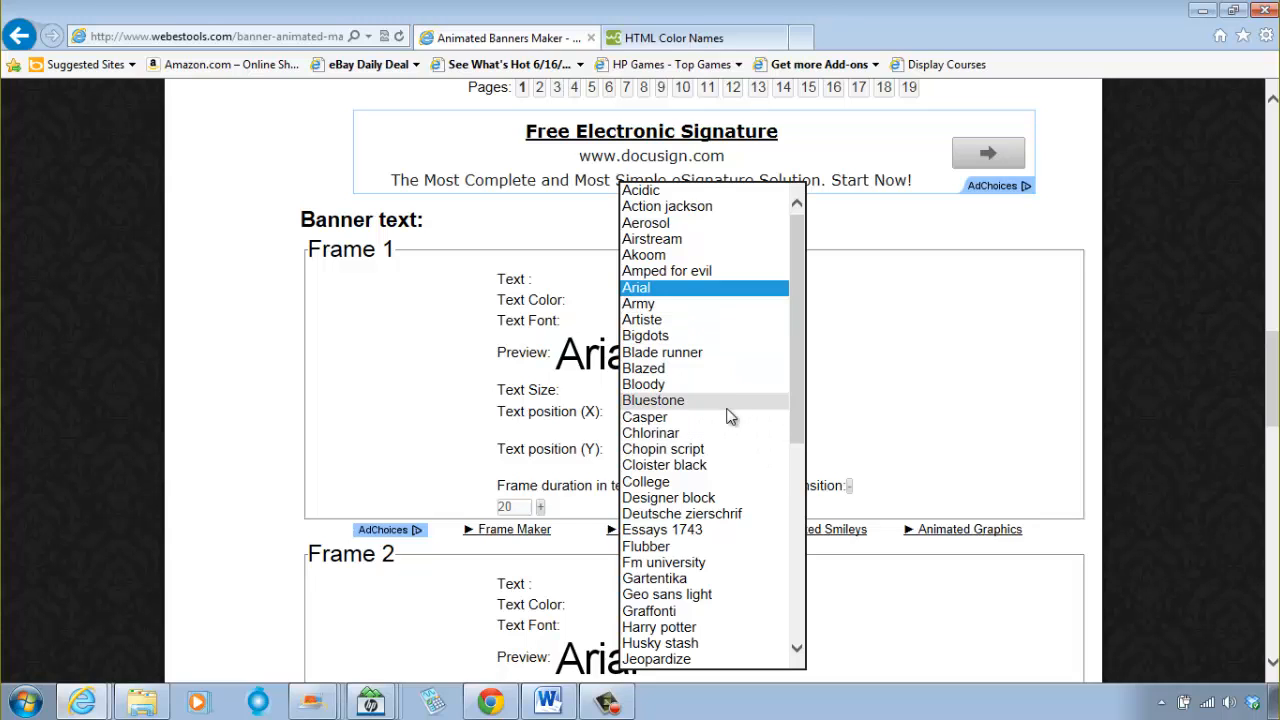
scroll(731, 390, "down", 6)
scroll(734, 387, "down", 2)
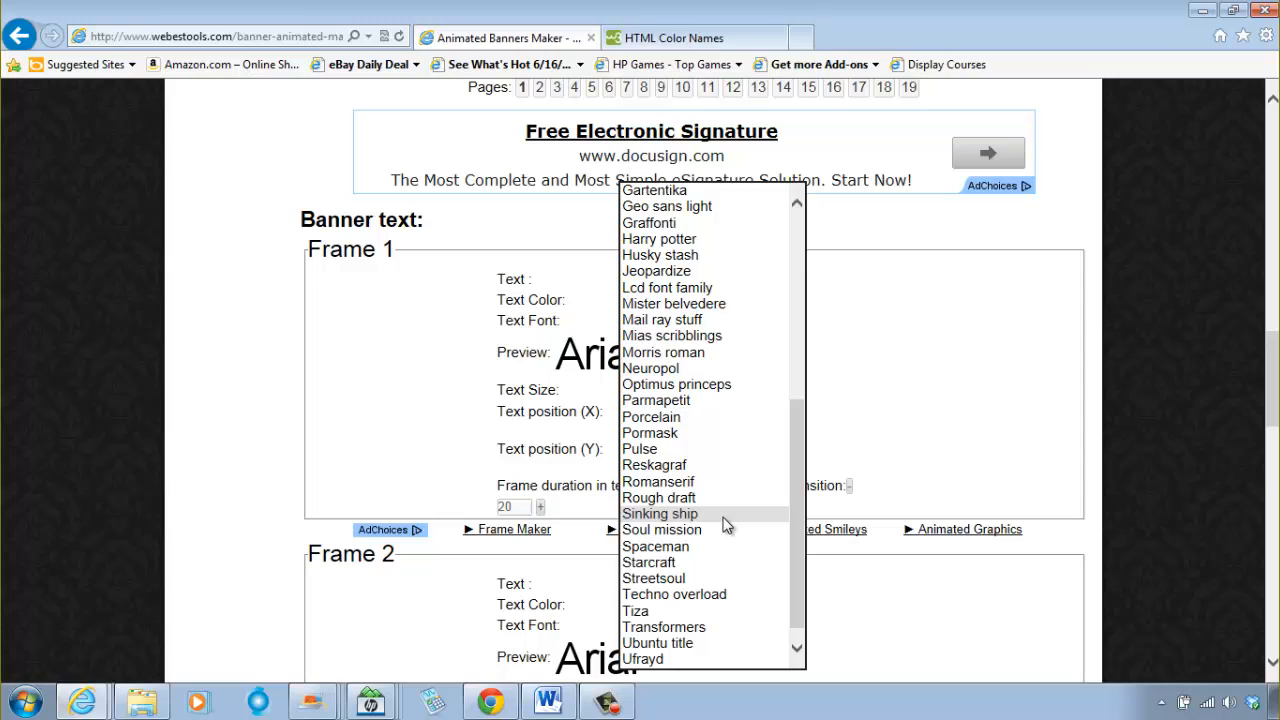
scroll(710, 495, "down", 1)
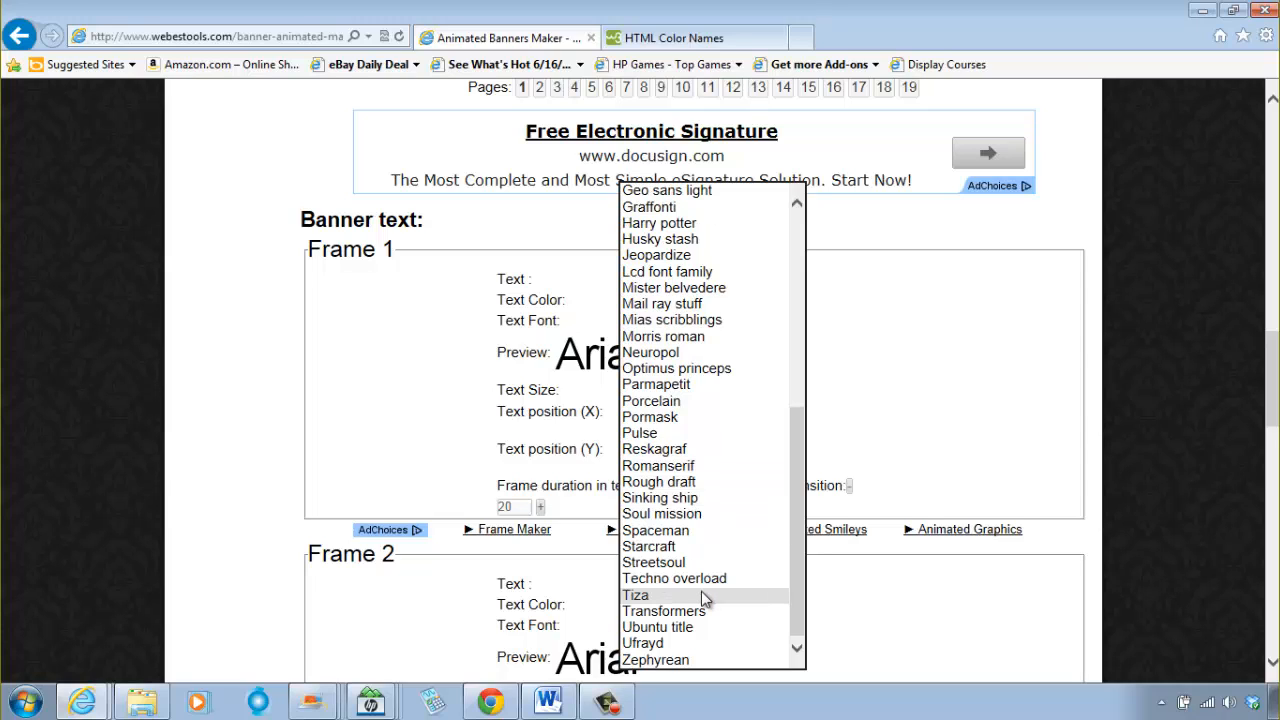
left_click(701, 594)
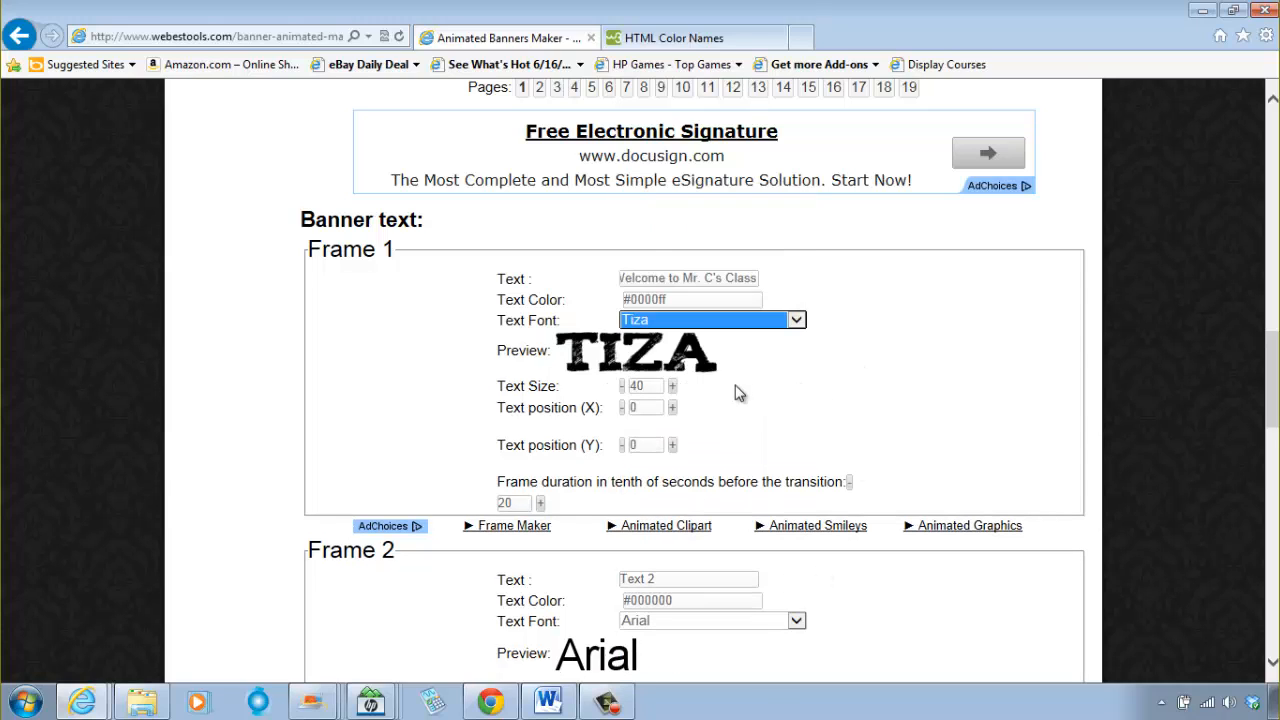
Step: Try the fonts Flubber, Bigdots and College on the Frame 1 text
left_click(770, 322)
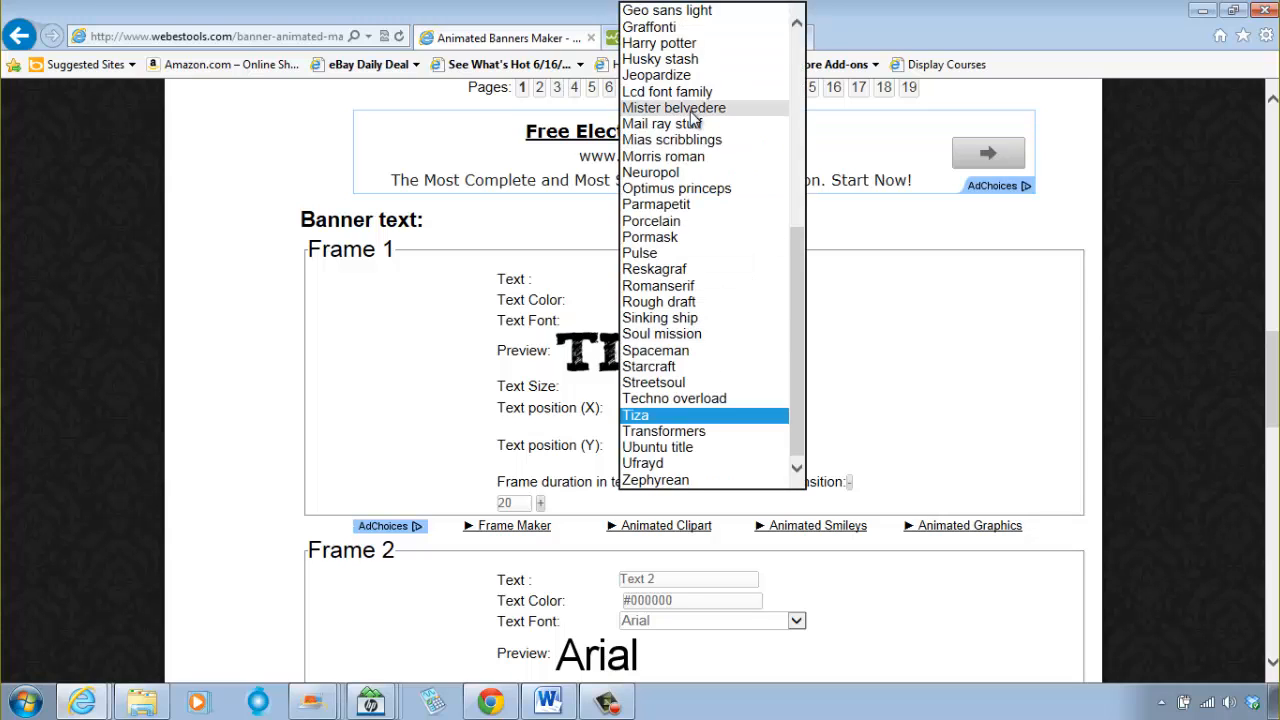
scroll(684, 100, "up", 3)
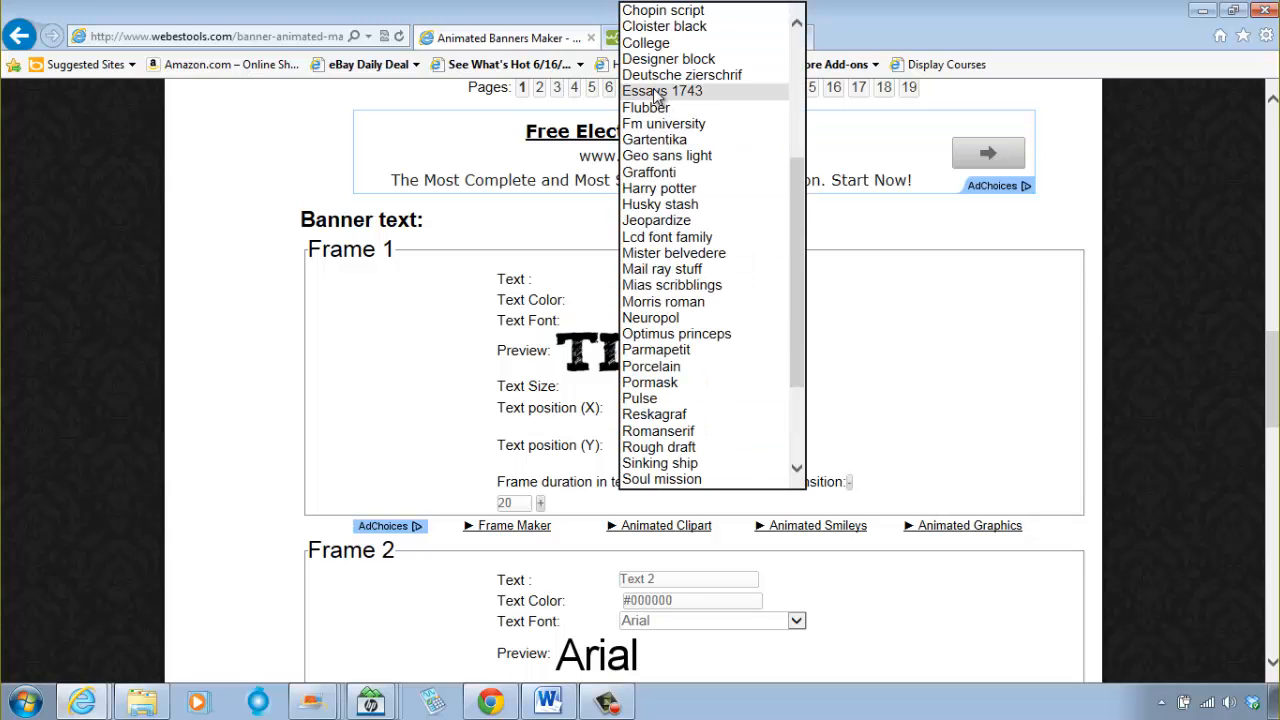
left_click(650, 118)
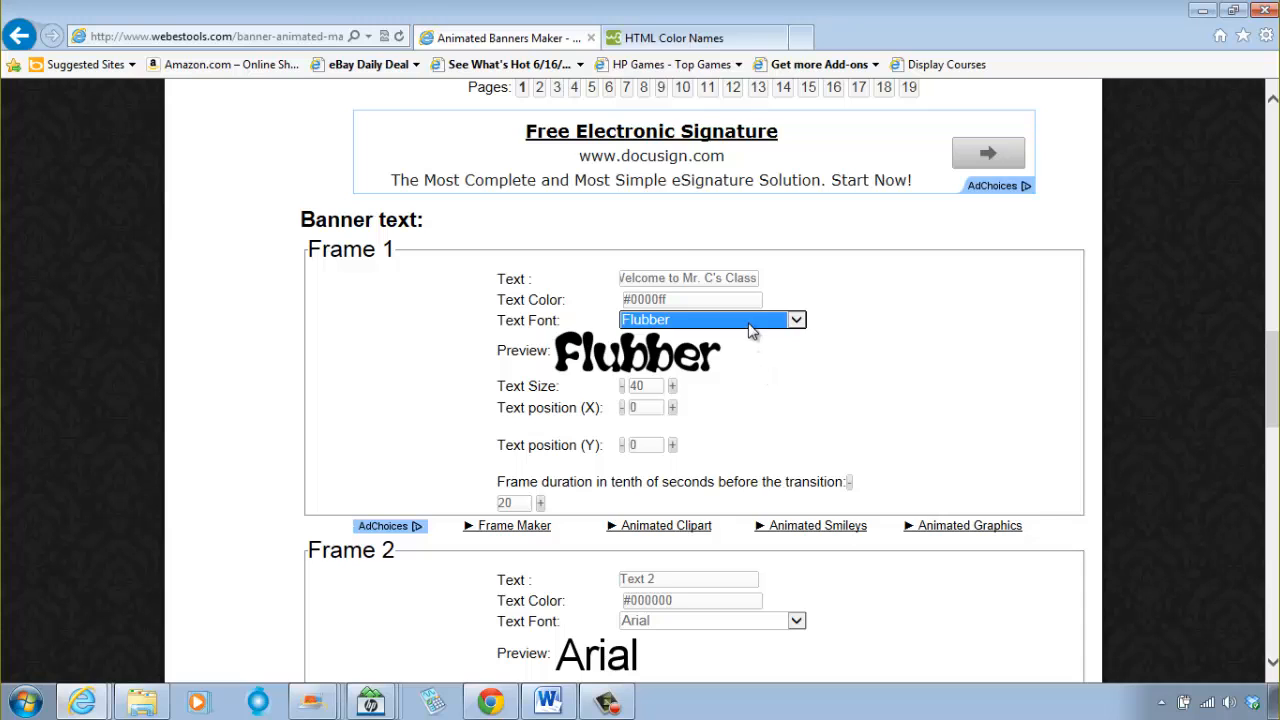
left_click(750, 322)
scroll(716, 333, "up", 2)
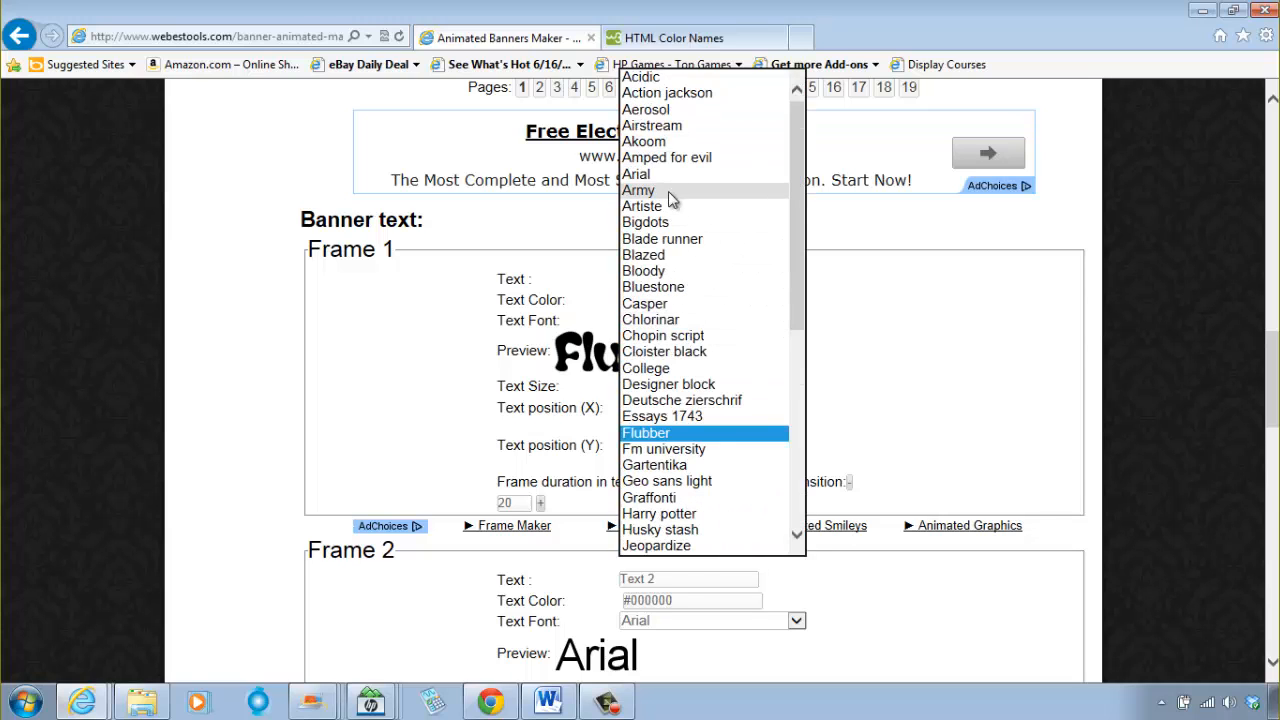
left_click(678, 226)
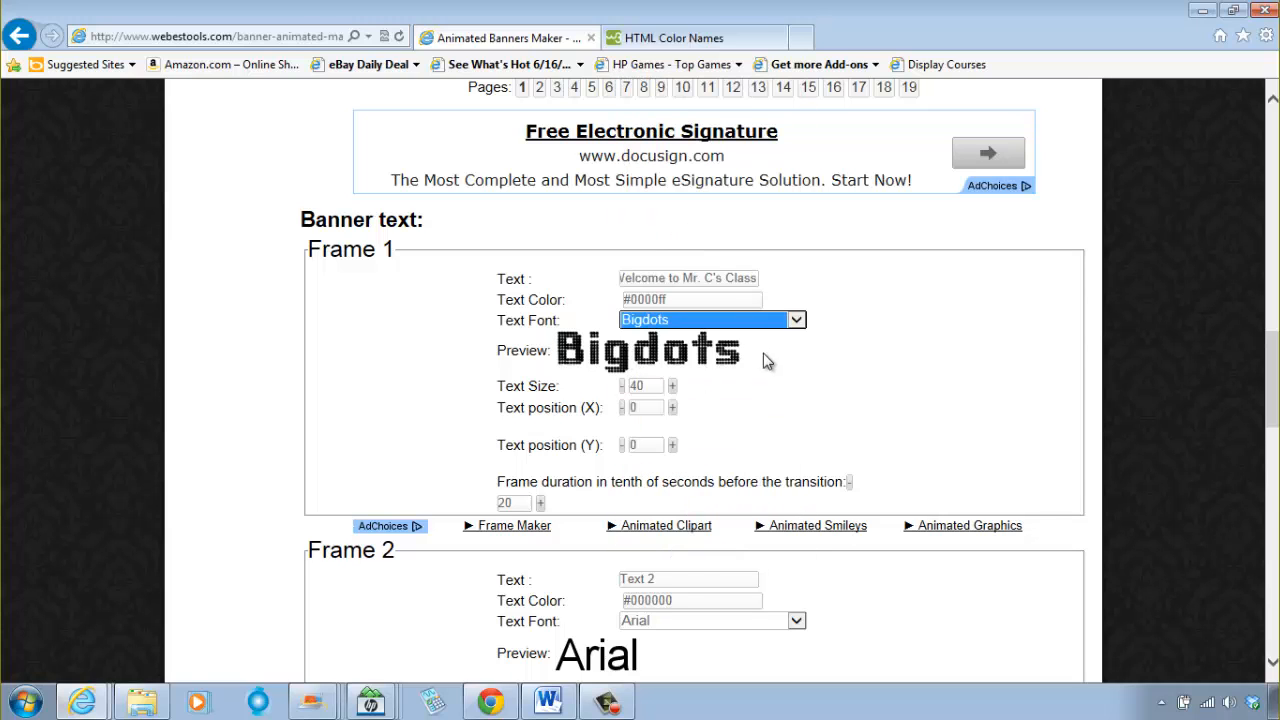
left_click(744, 320)
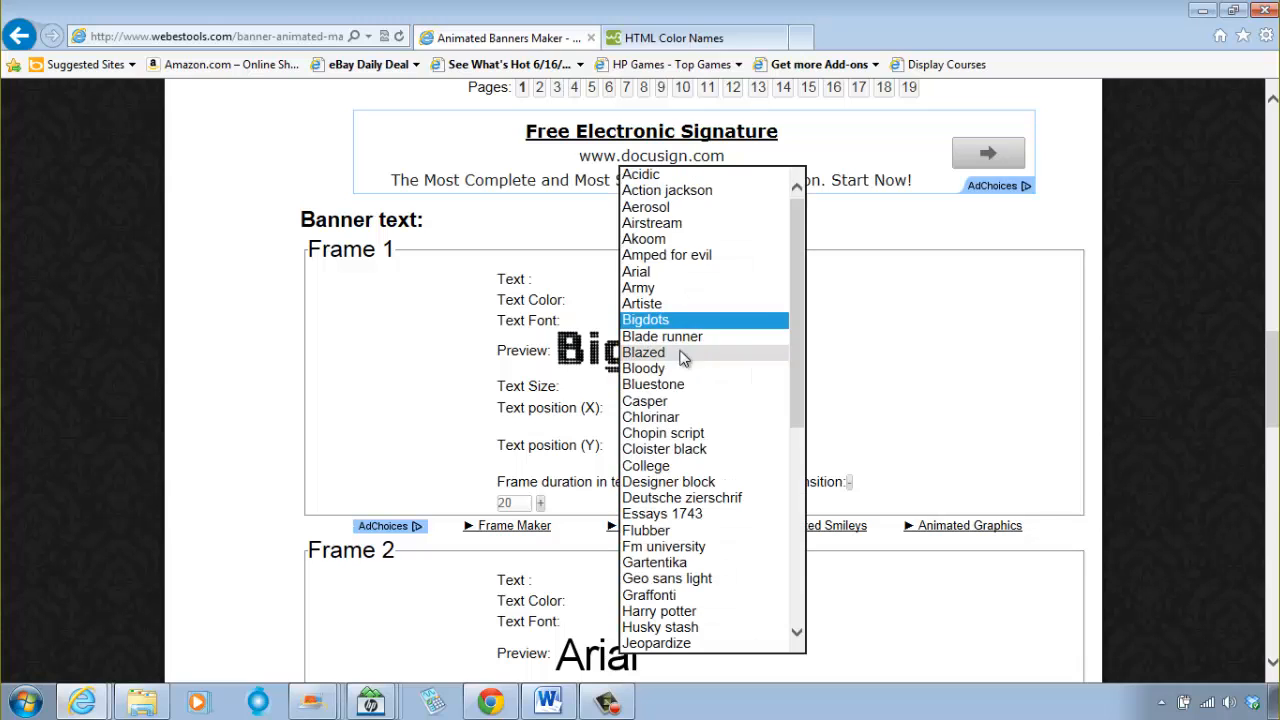
left_click(706, 467)
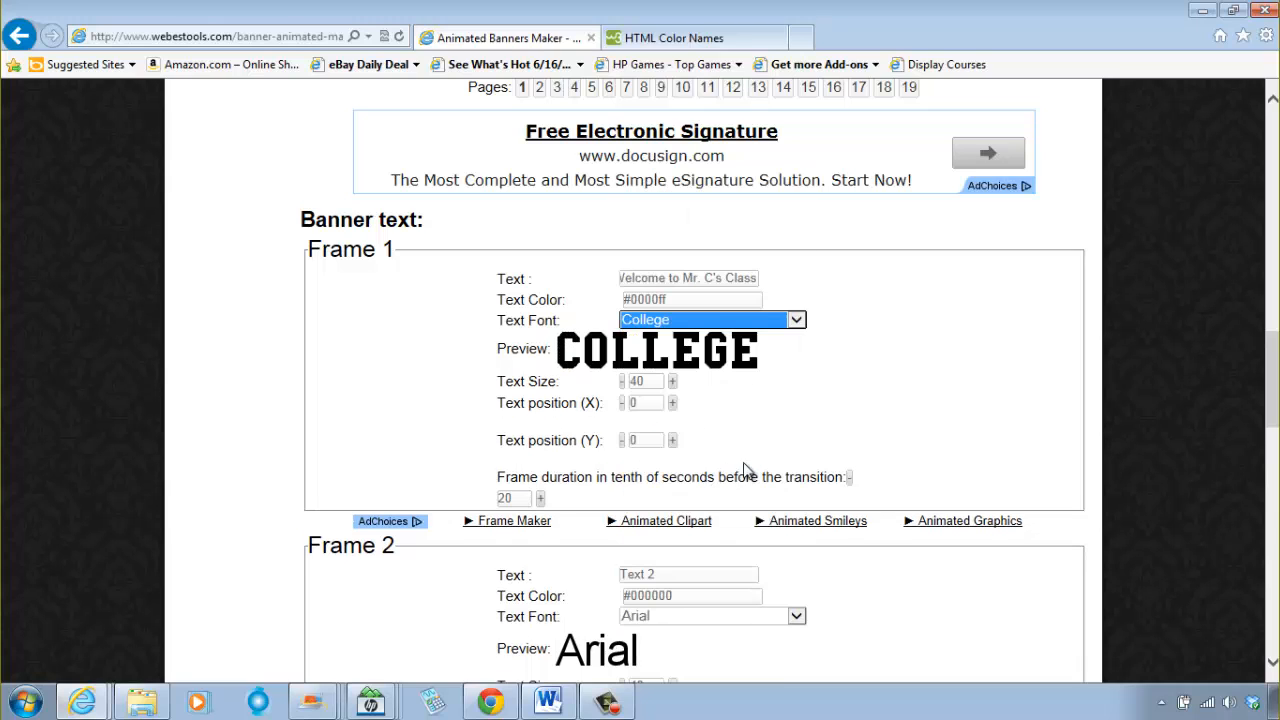
Step: Set the Frame 1 text font to Optimus princeps
left_click(760, 321)
scroll(700, 430, "down", 2)
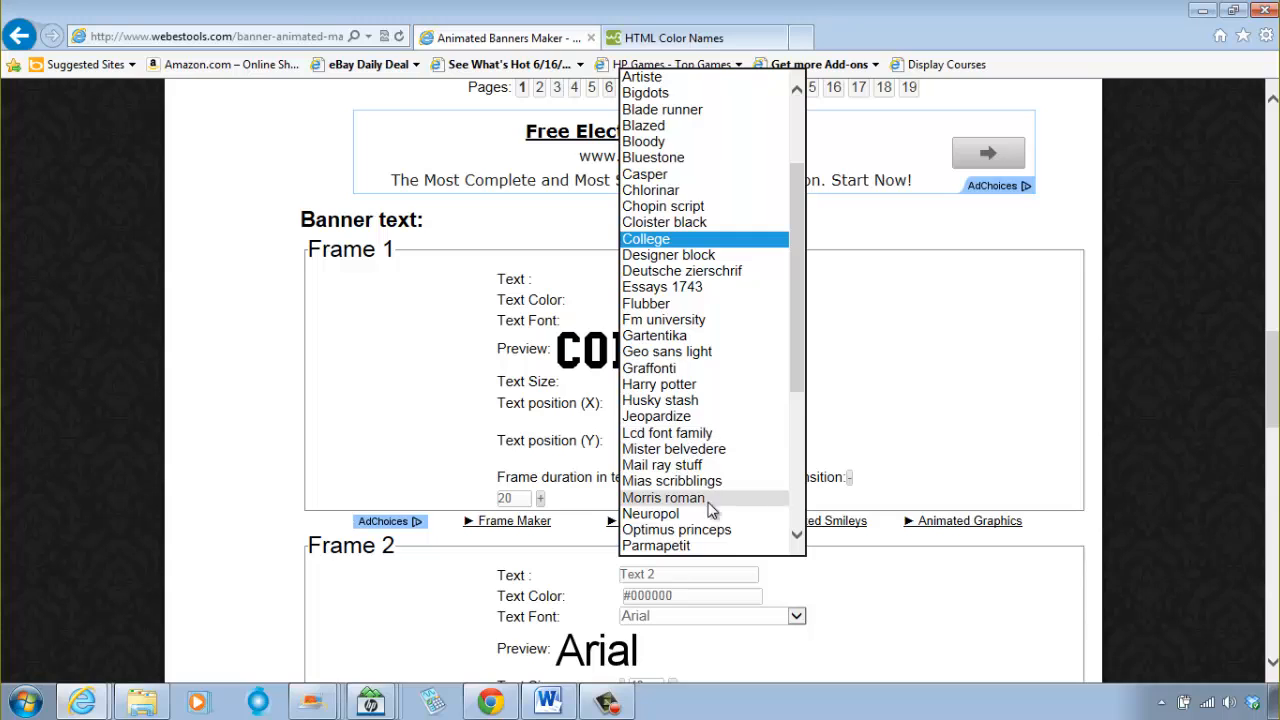
left_click(728, 530)
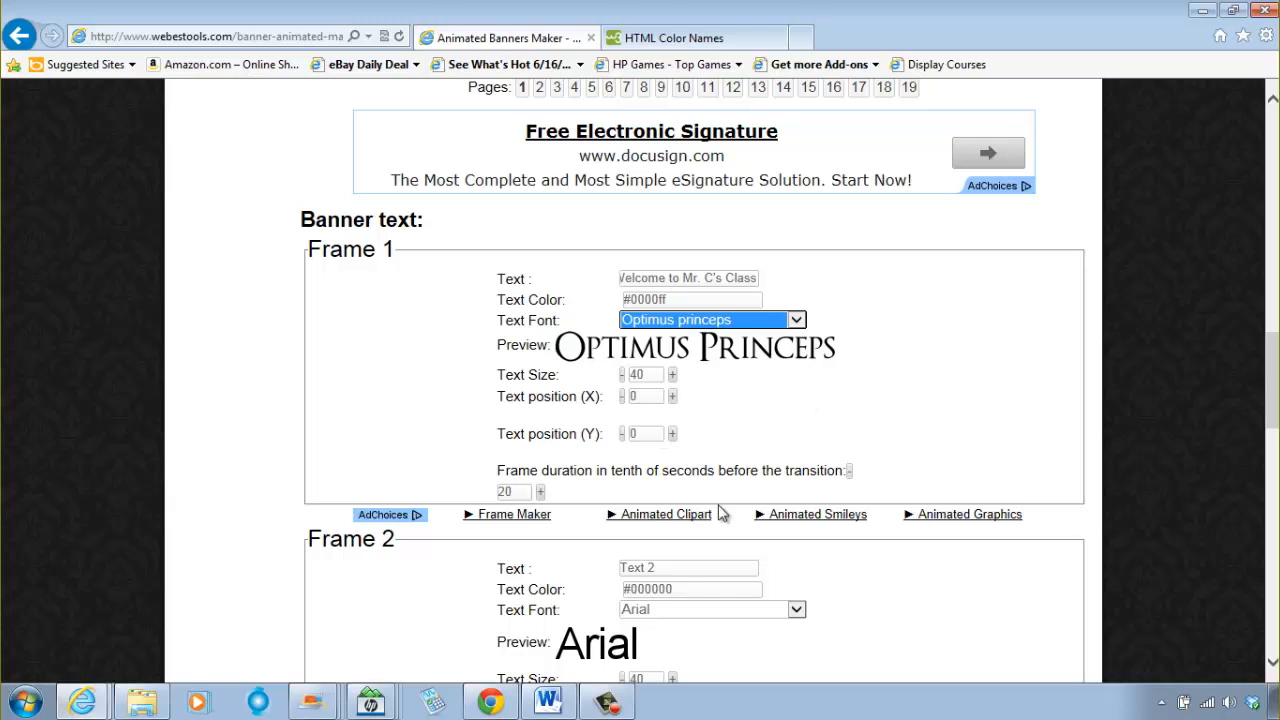
Step: Reduce the Frame 1 text size to 30 and compare it with the banner result
scroll(786, 394, "up", 8)
scroll(786, 394, "up", 3)
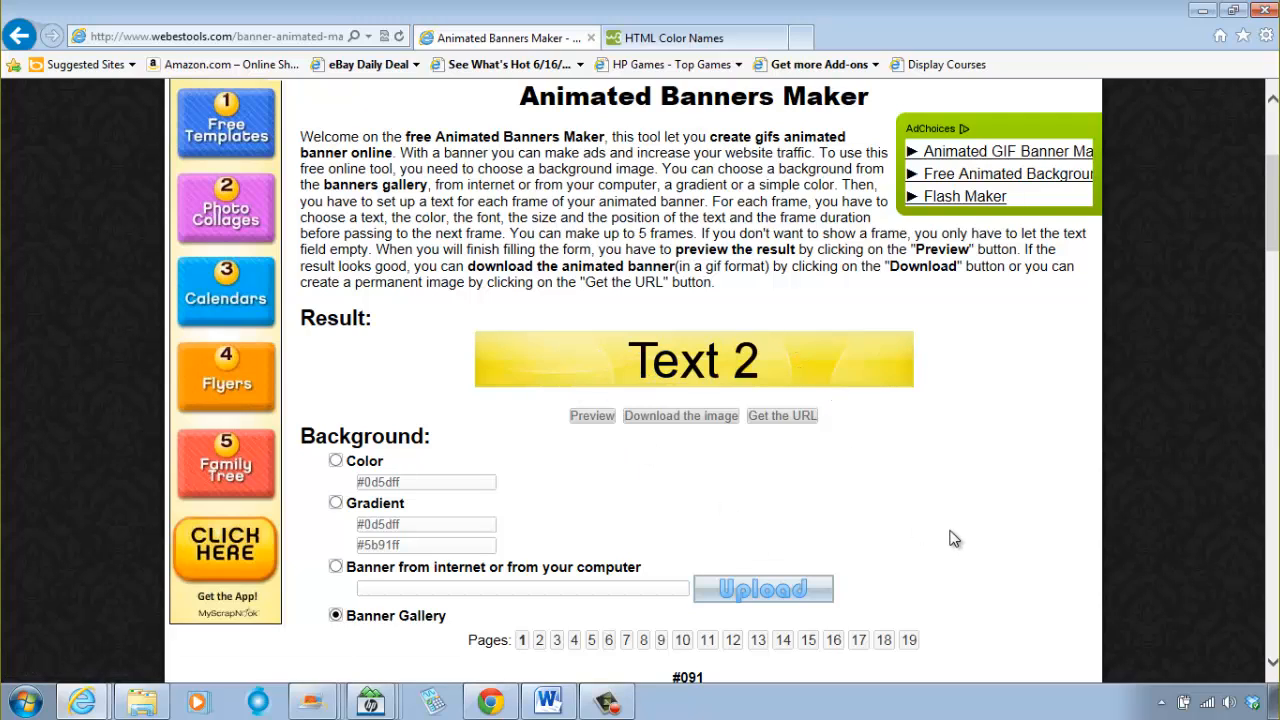
scroll(959, 539, "down", 10)
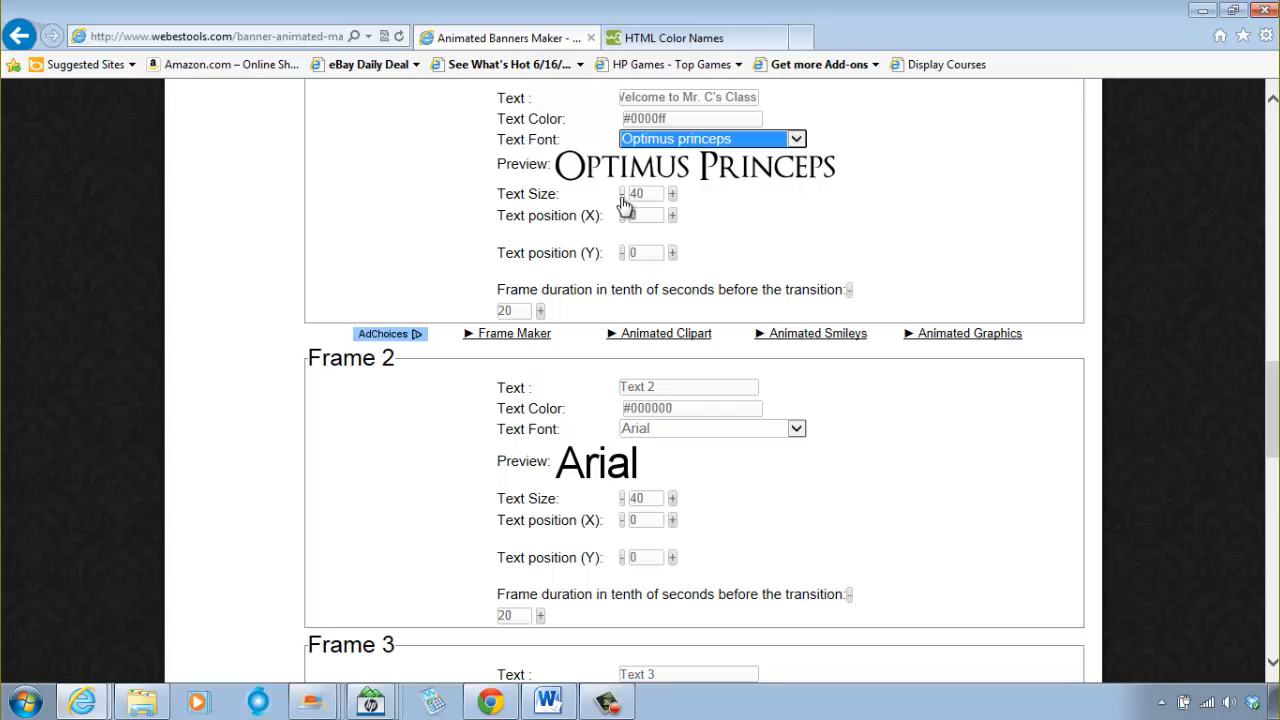
left_click(622, 194)
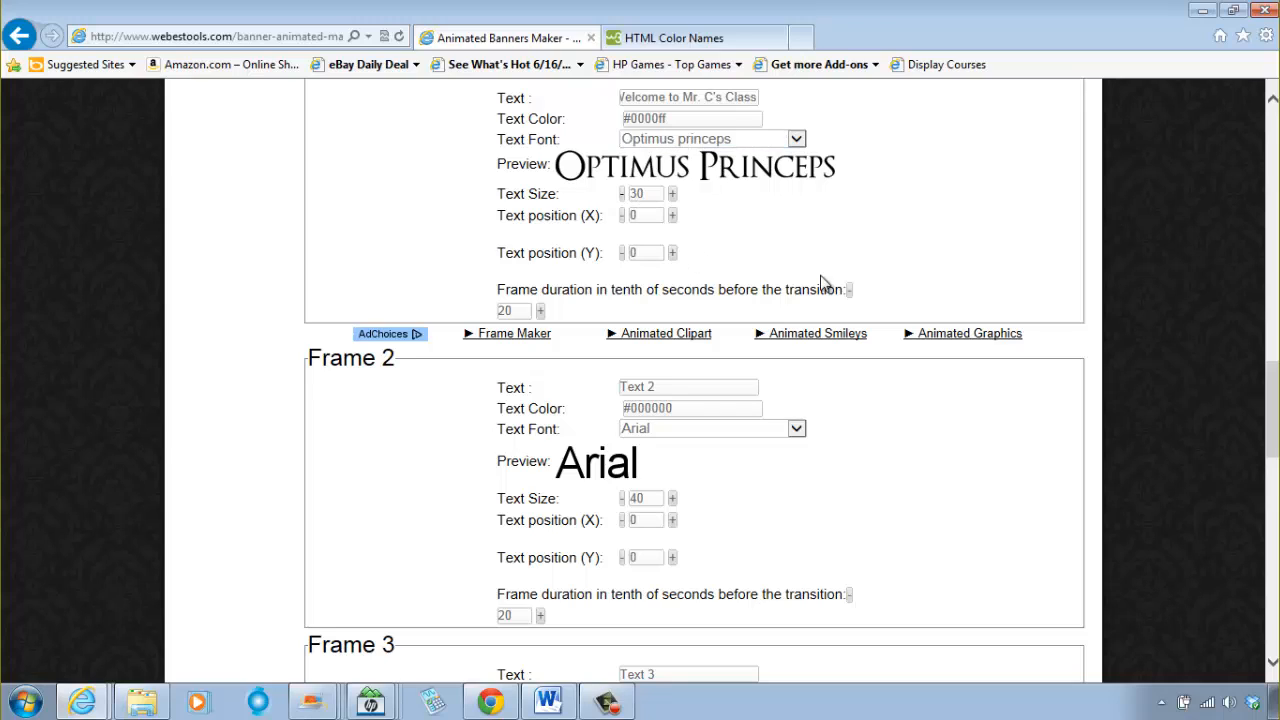
scroll(943, 300, "up", 10)
scroll(945, 303, "up", 1)
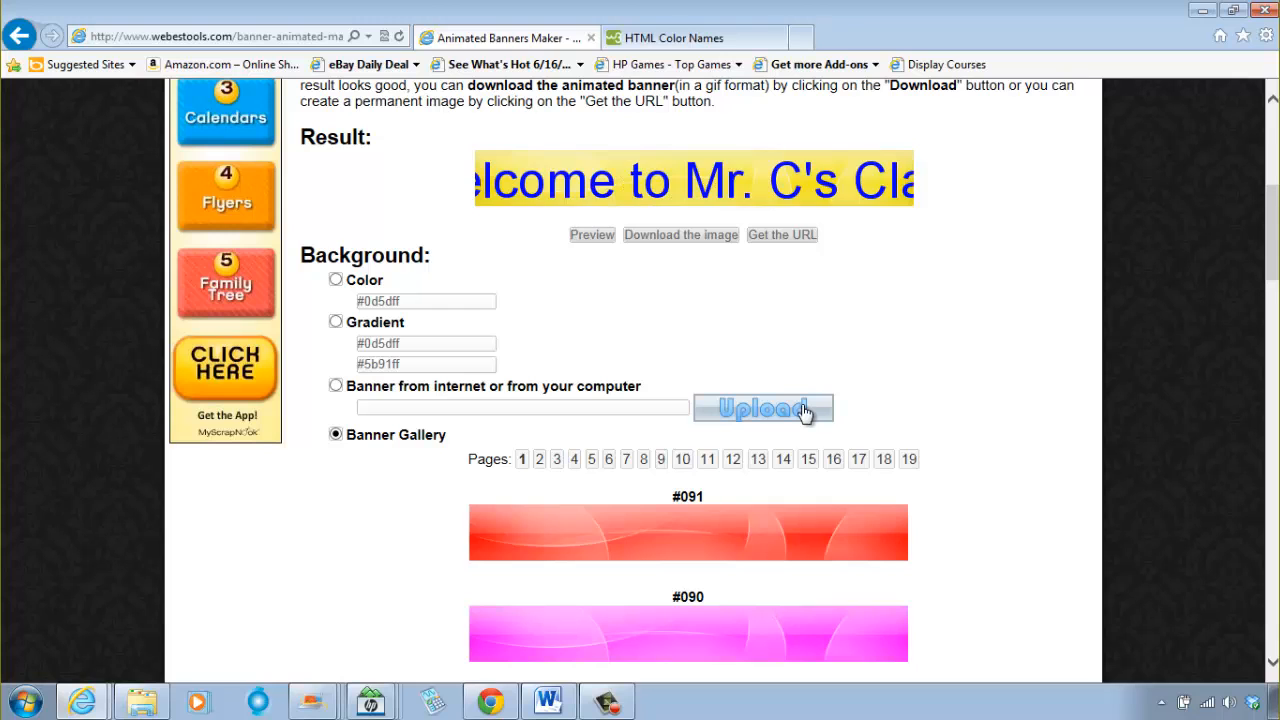
scroll(563, 449, "down", 12)
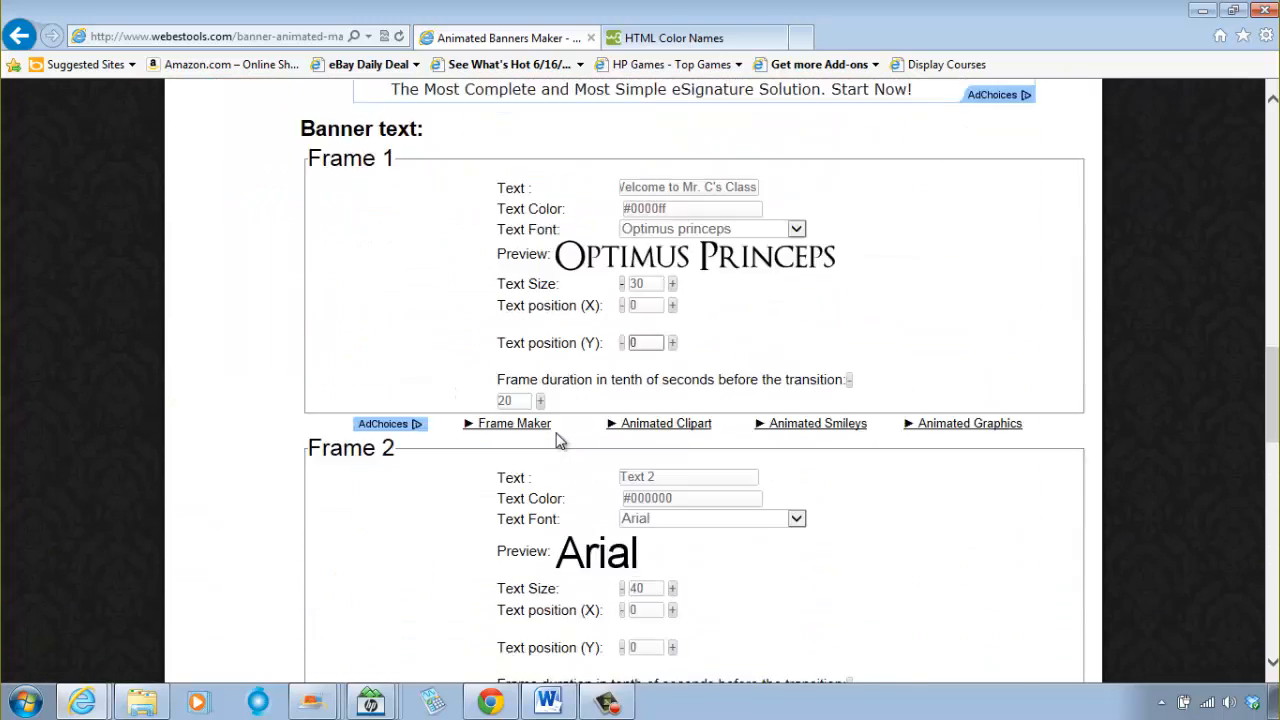
Step: Lower the Frame 1 text size to 22 and preview the animated banner
scroll(605, 407, "up", 3)
left_click(622, 284)
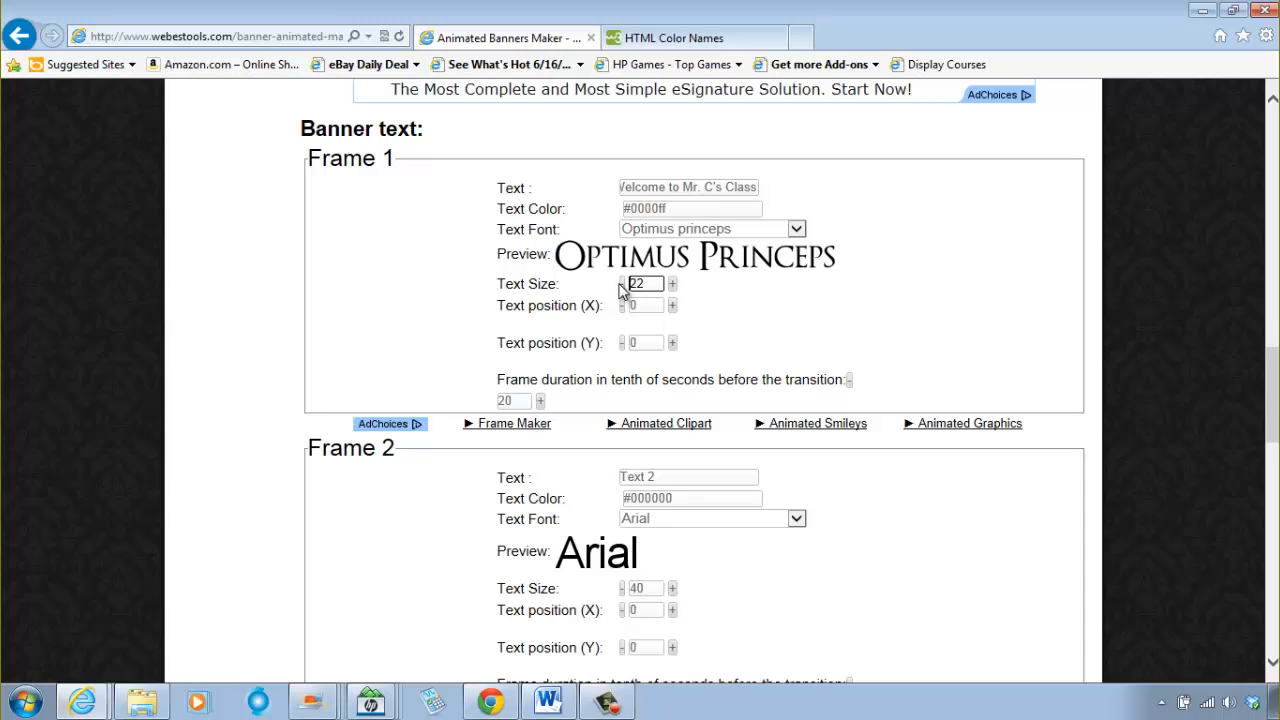
left_click(622, 285)
scroll(440, 355, "up", 10)
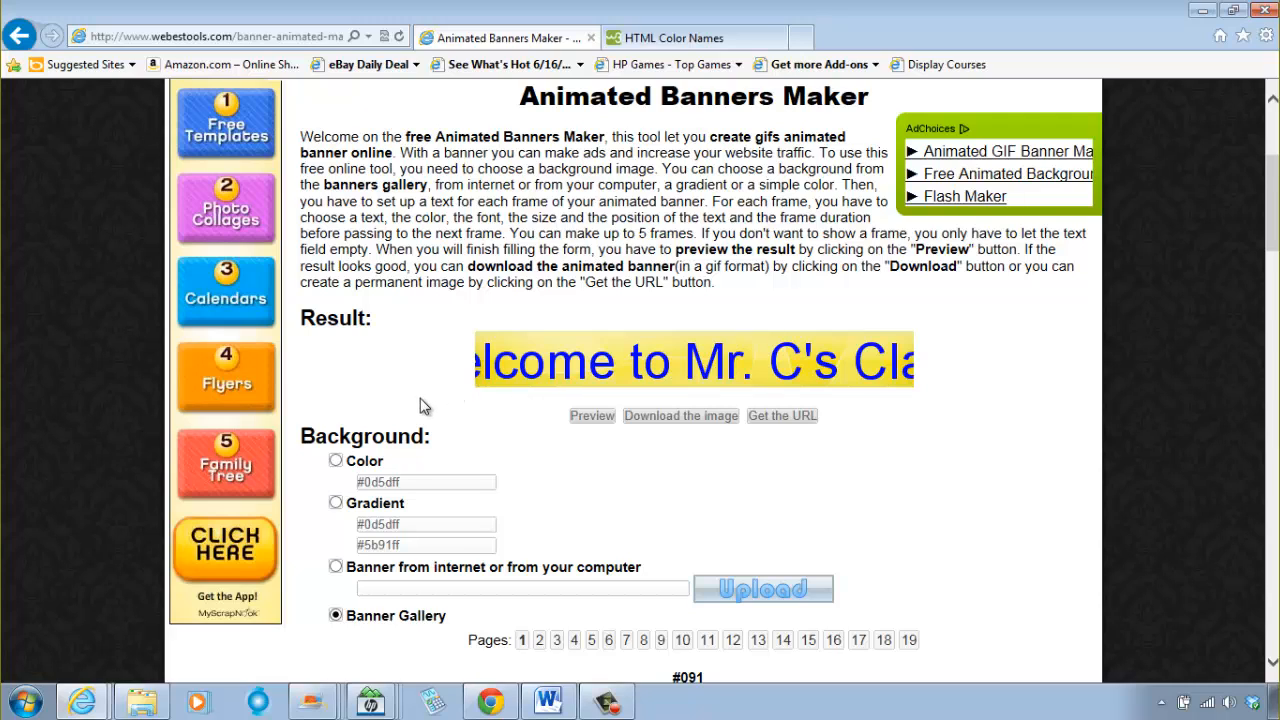
left_click(592, 415)
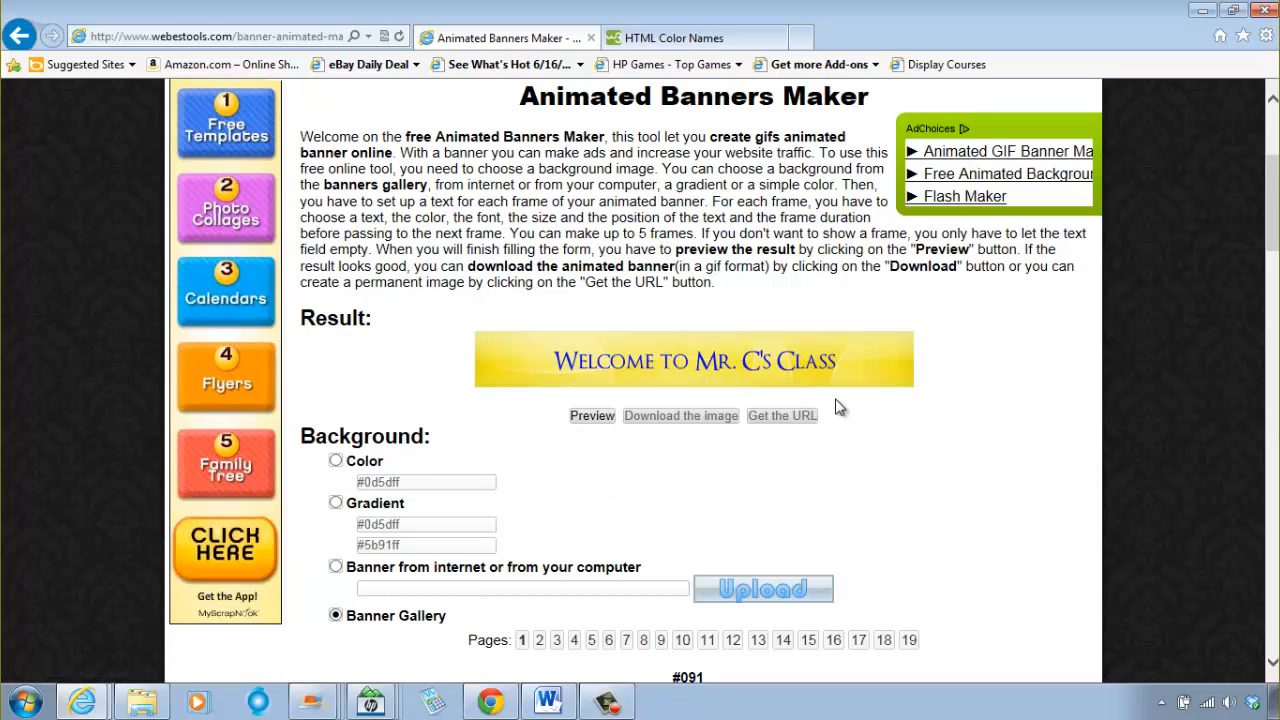
Step: Raise the Frame 1 text size to 30 and refresh the banner preview
scroll(843, 447, "down", 10)
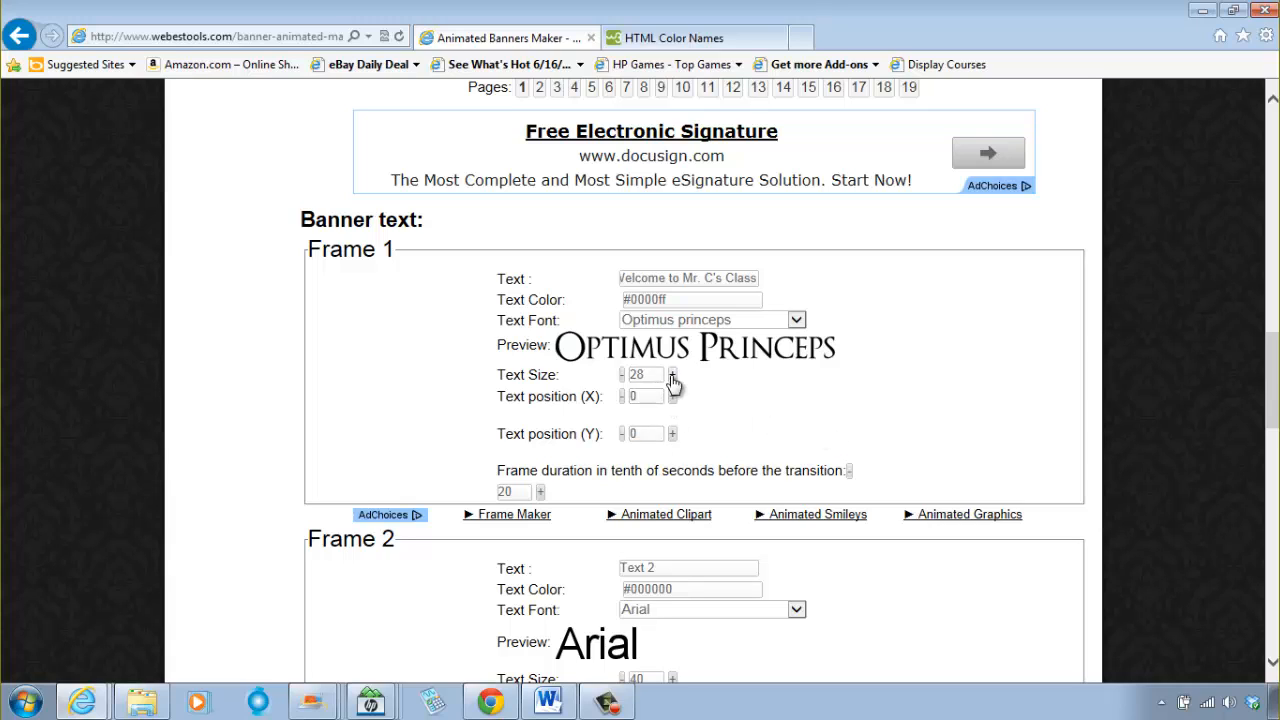
left_click(673, 378)
scroll(855, 389, "up", 2)
scroll(850, 388, "up", 8)
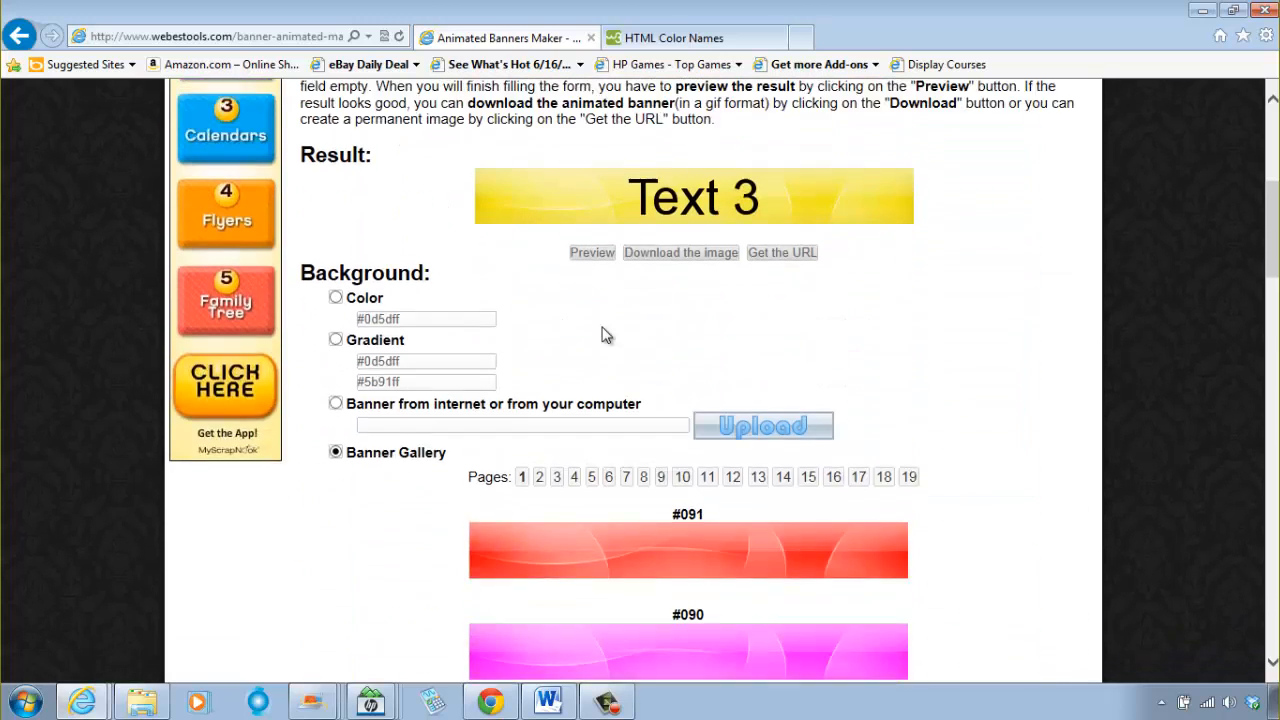
left_click(598, 330)
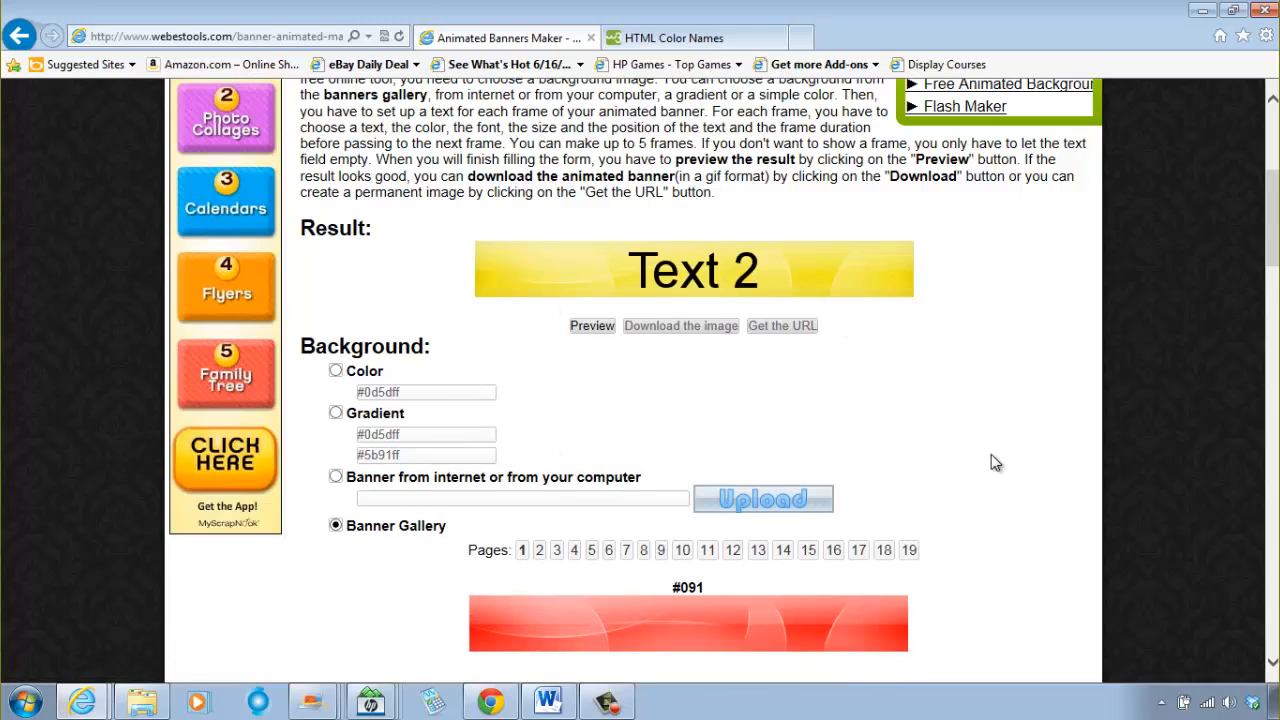
Step: Set the Frame 2 banner text to "Have fun with Math!!!"
scroll(991, 449, "down", 7)
scroll(980, 440, "down", 7)
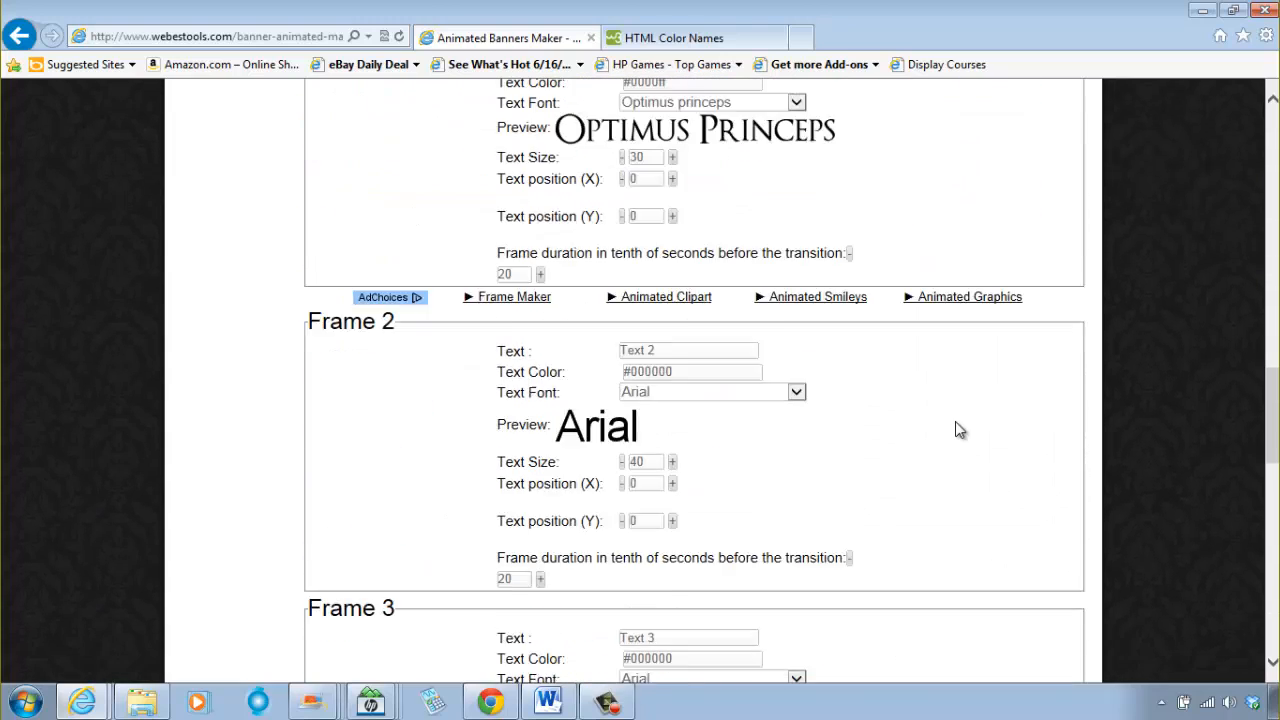
left_click(656, 294)
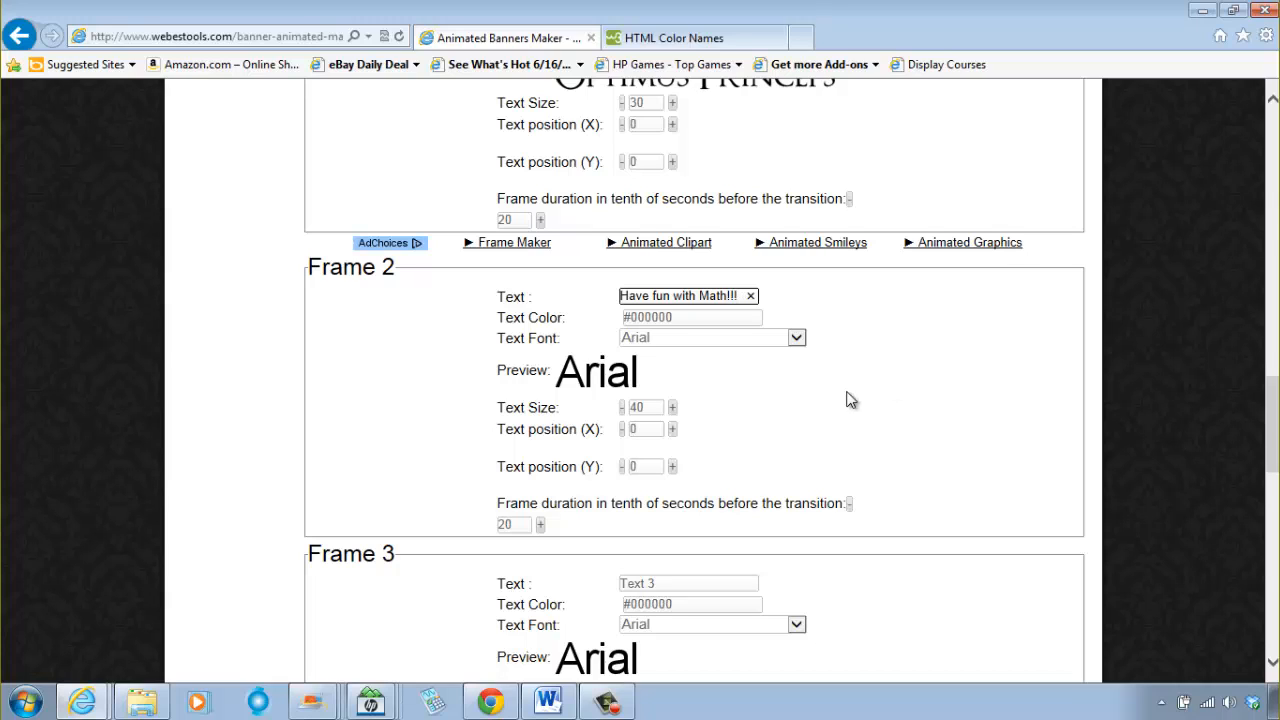
Step: Open the Frame 2 text color picker and look up the hex code for Olive on the HTML Color Names page
left_click(700, 318)
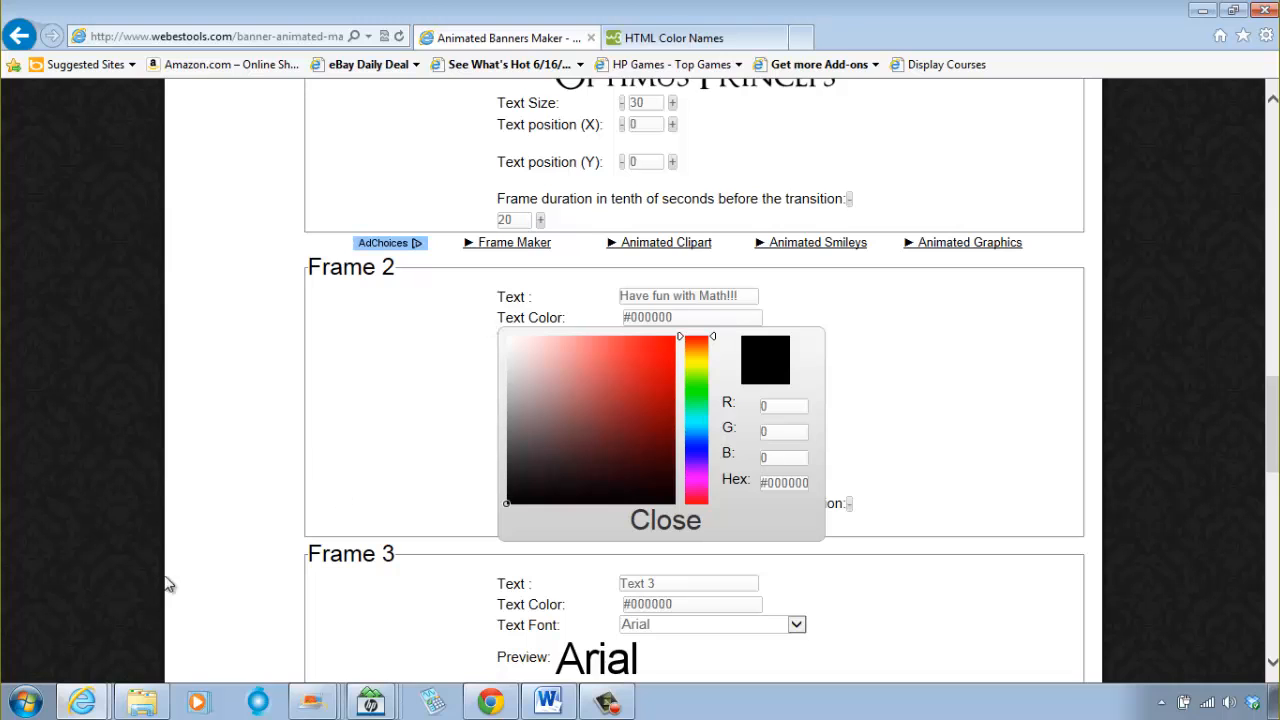
left_click(686, 40)
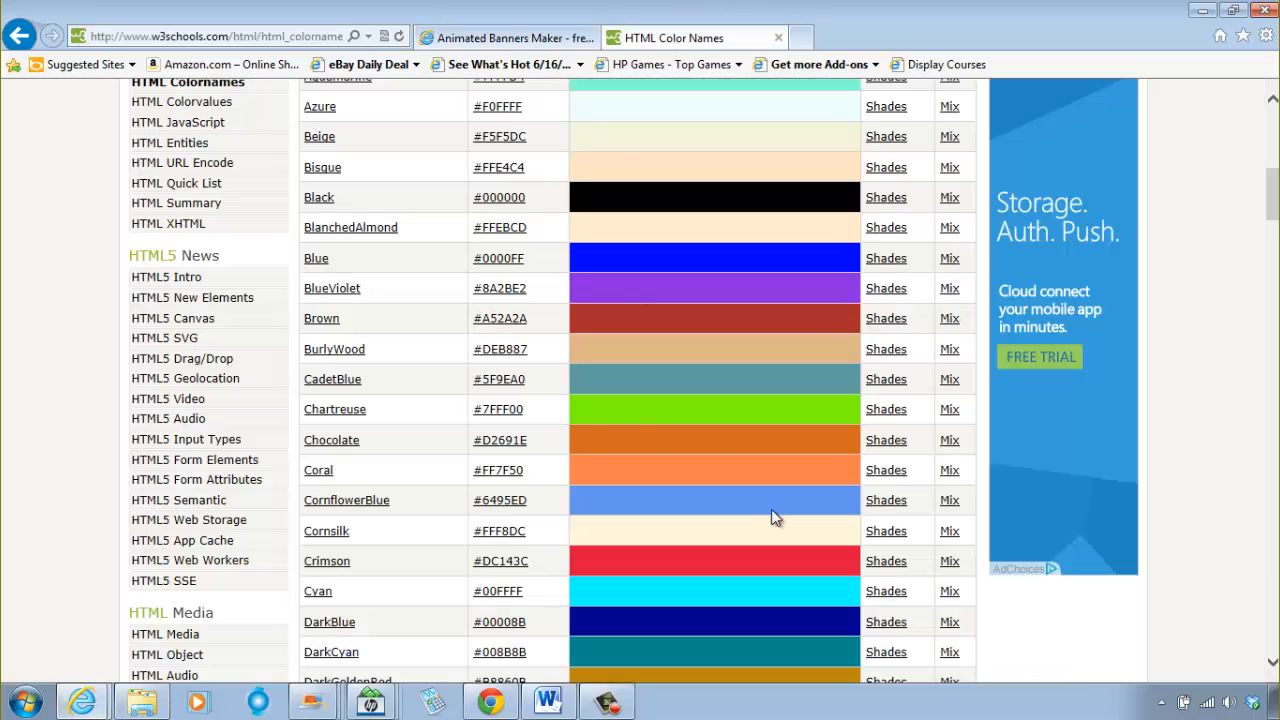
scroll(433, 348, "down", 6)
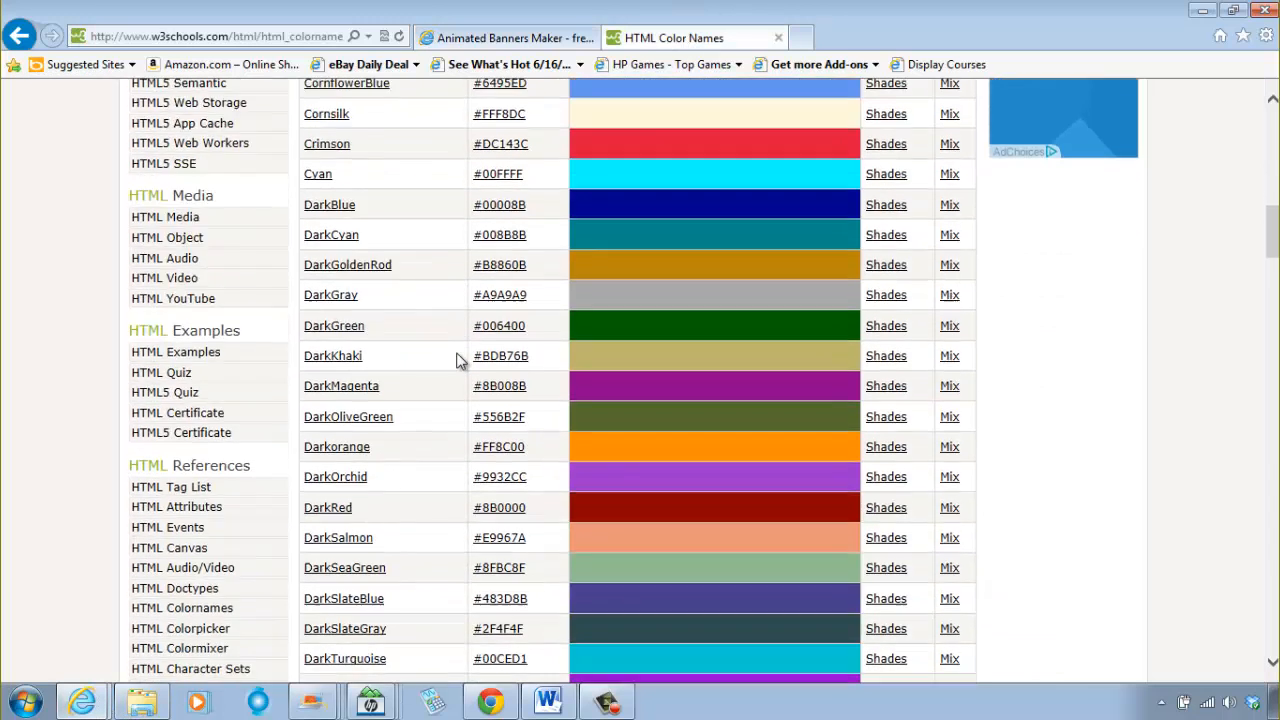
scroll(460, 357, "down", 2)
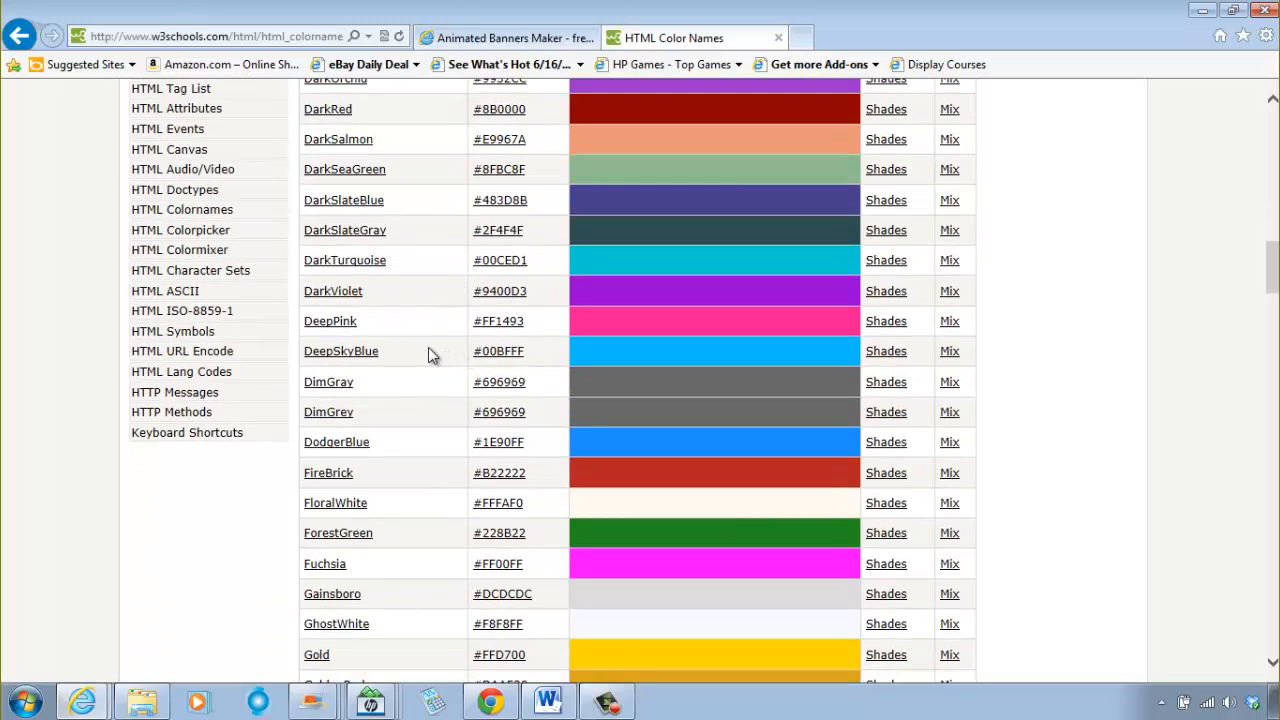
scroll(428, 350, "down", 3)
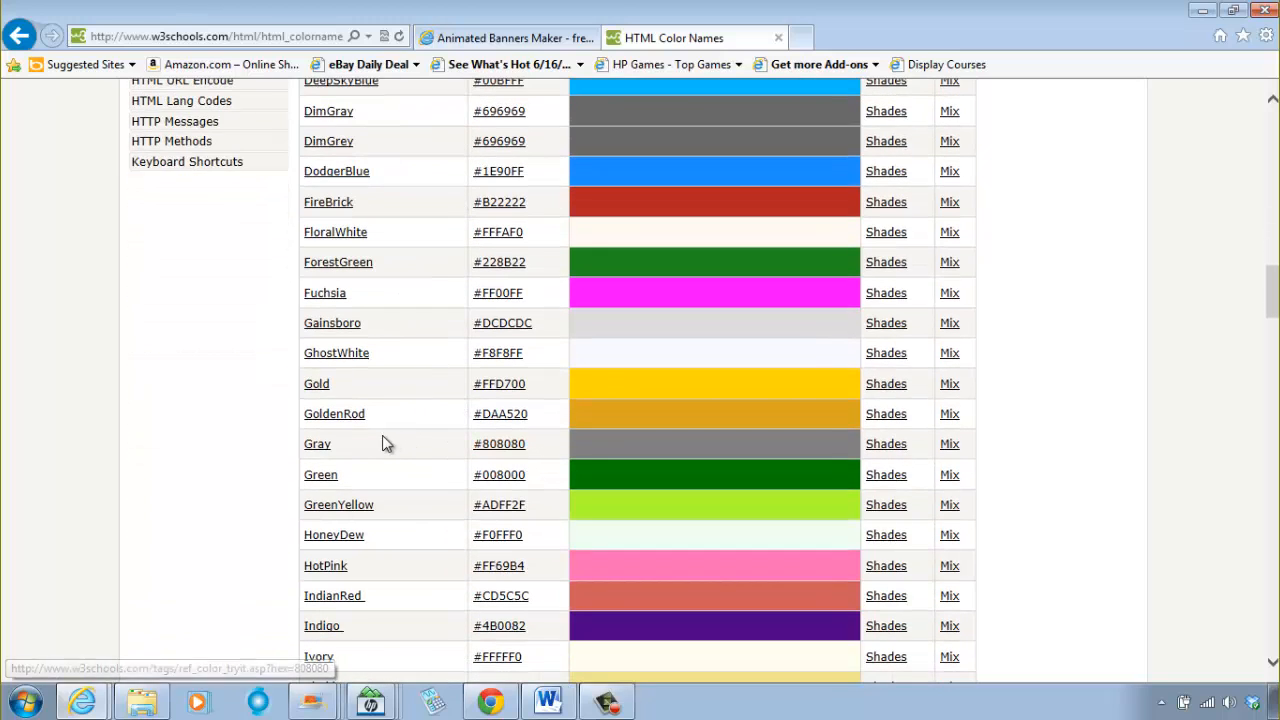
scroll(366, 445, "down", 4)
scroll(365, 410, "up", 7)
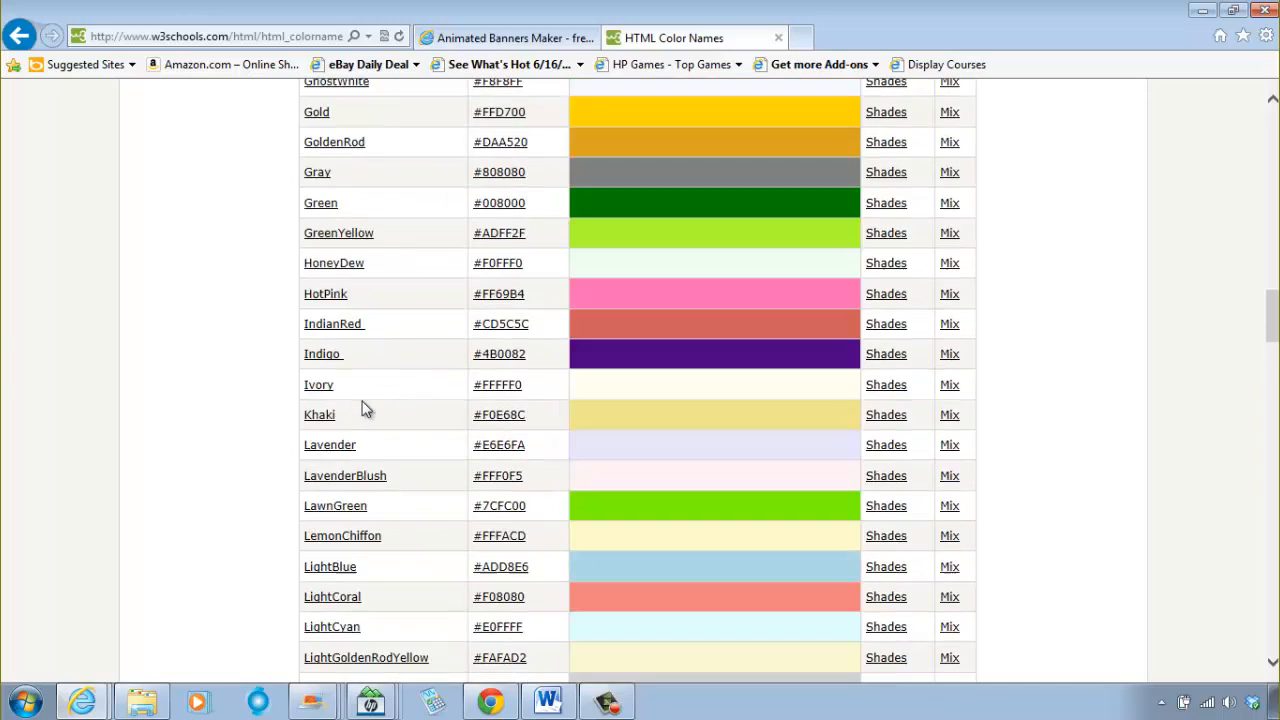
scroll(366, 410, "down", 9)
scroll(368, 400, "down", 6)
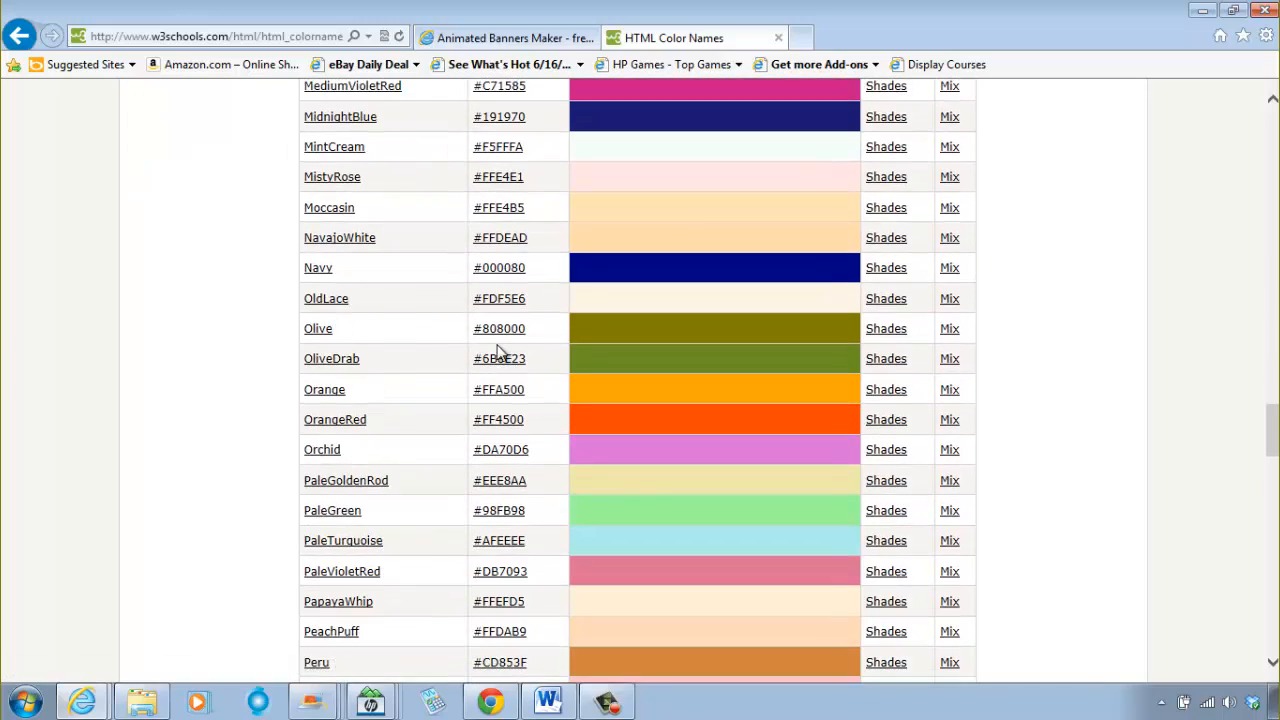
Step: Return to the Animated Banners Maker page, set the Frame 2 text color to #808000 and close the color picker
left_click(518, 40)
left_click(775, 484)
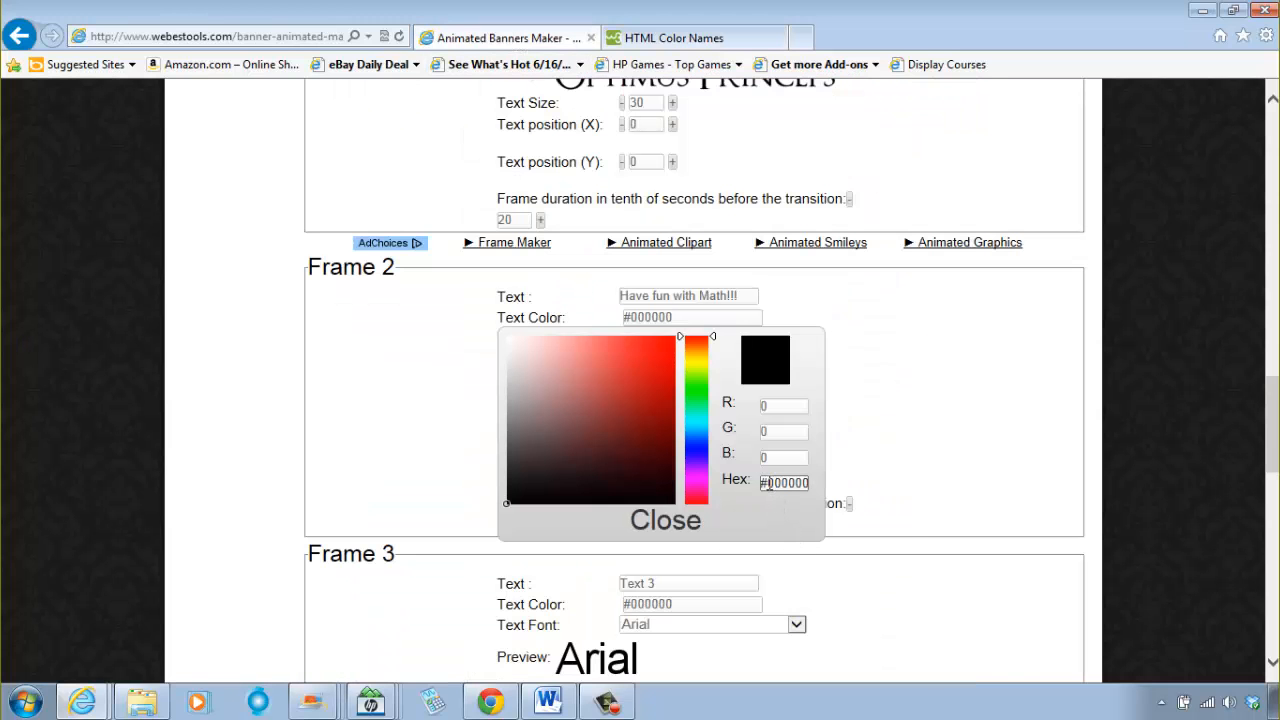
double_click(768, 484)
type("#808000")
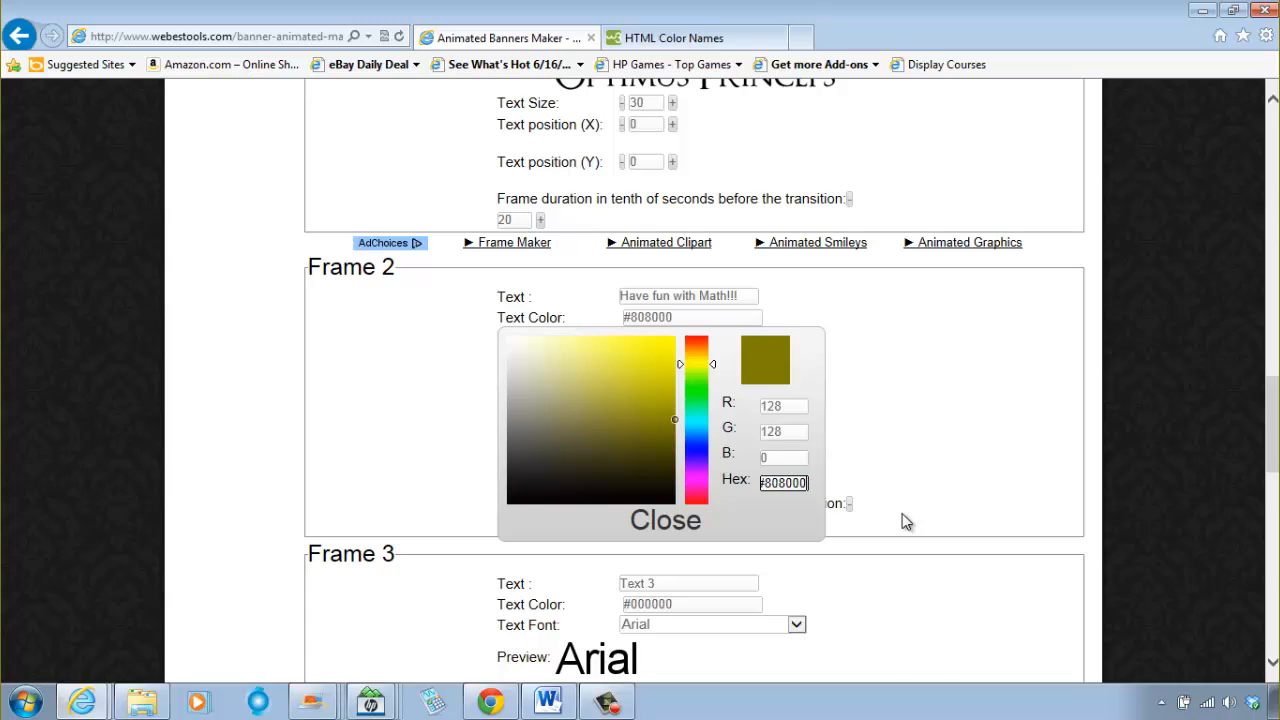
left_click(672, 524)
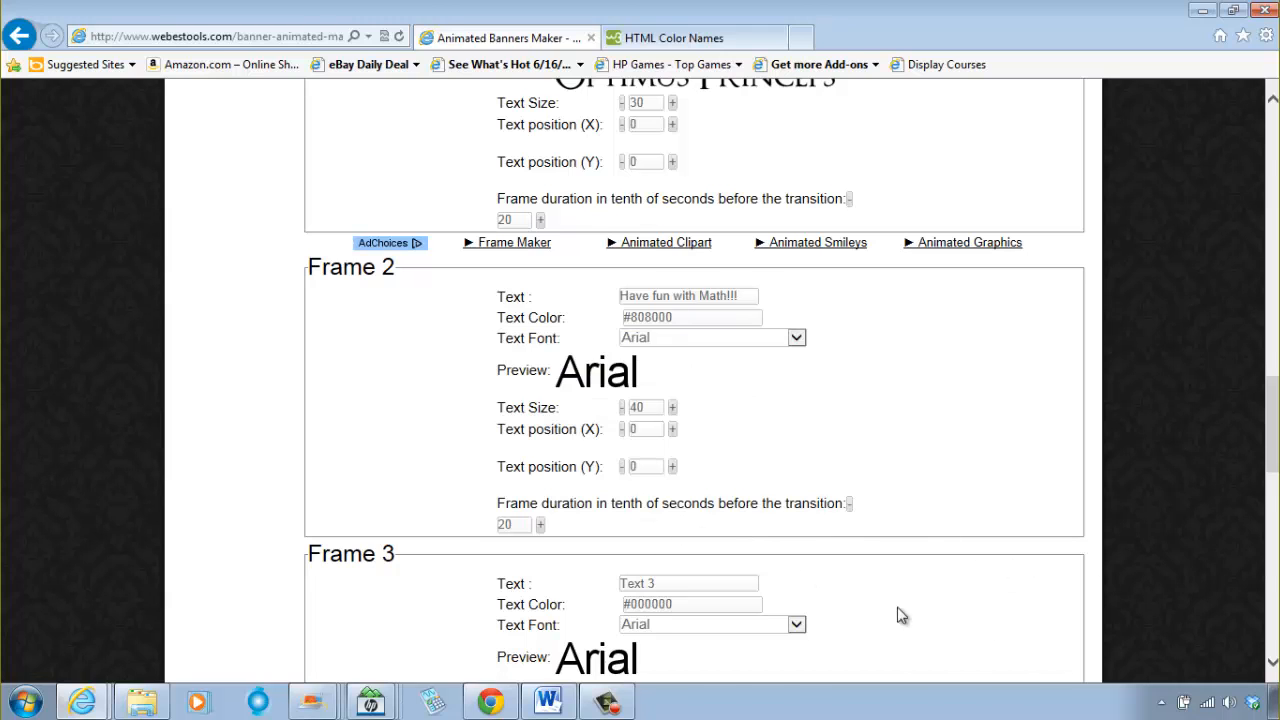
Step: Change the Frame 2 text font to Optimus princeps
left_click(719, 338)
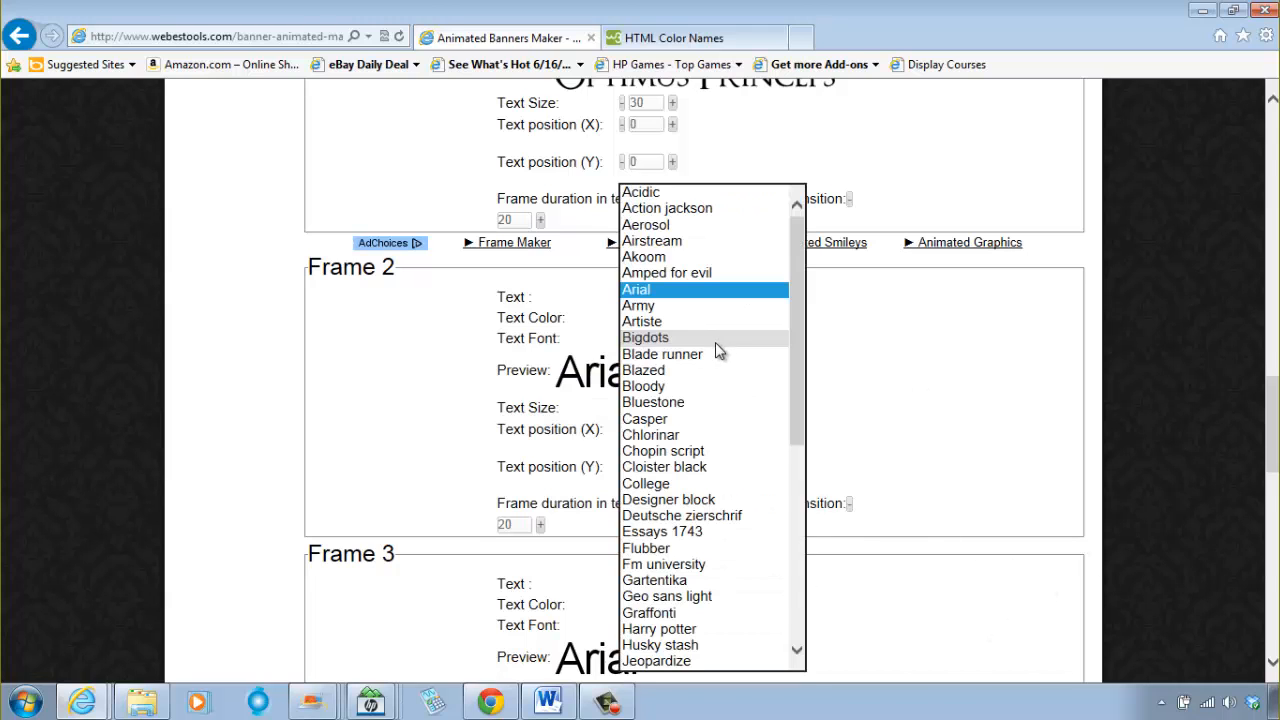
scroll(726, 497, "down", 5)
scroll(726, 497, "down", 3)
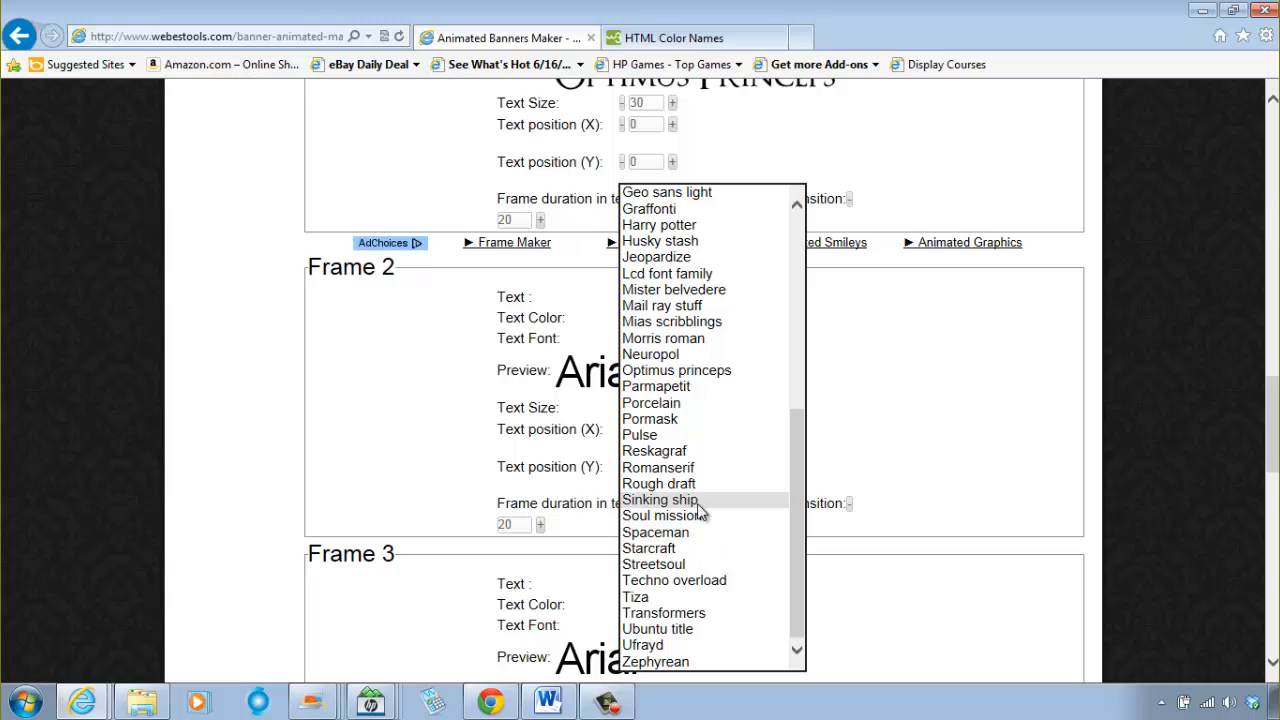
key("o")
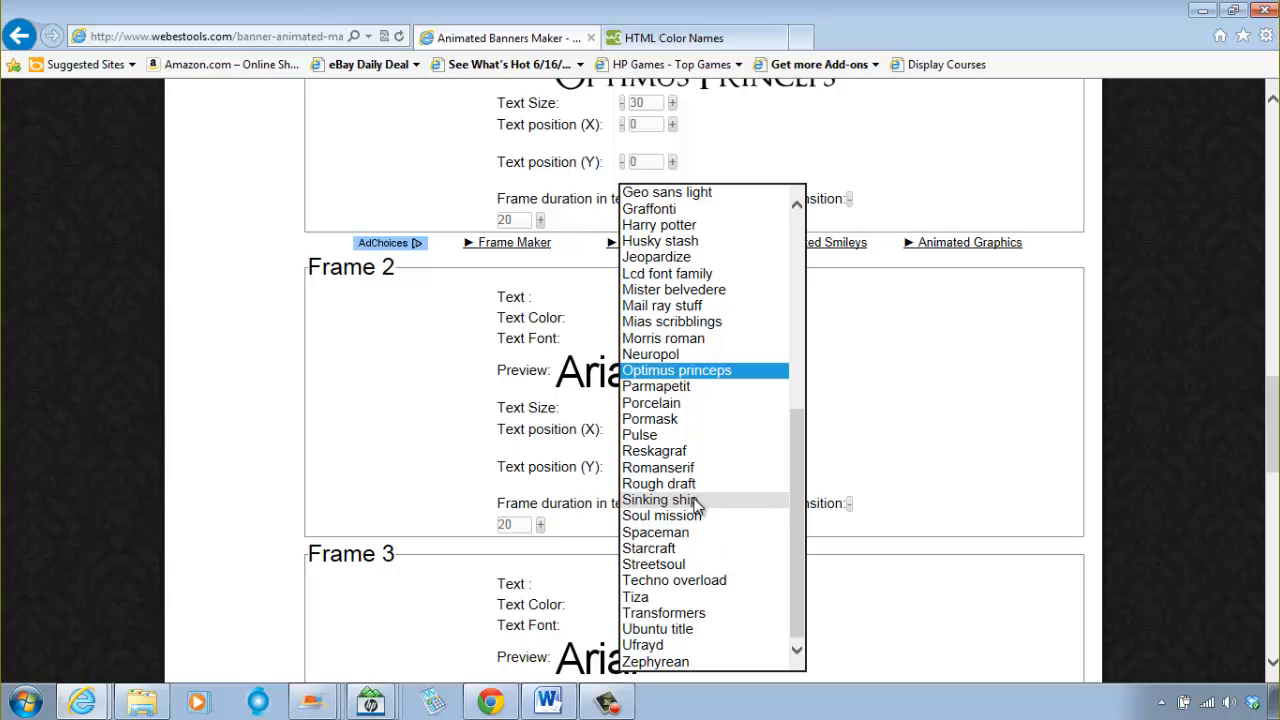
left_click(691, 374)
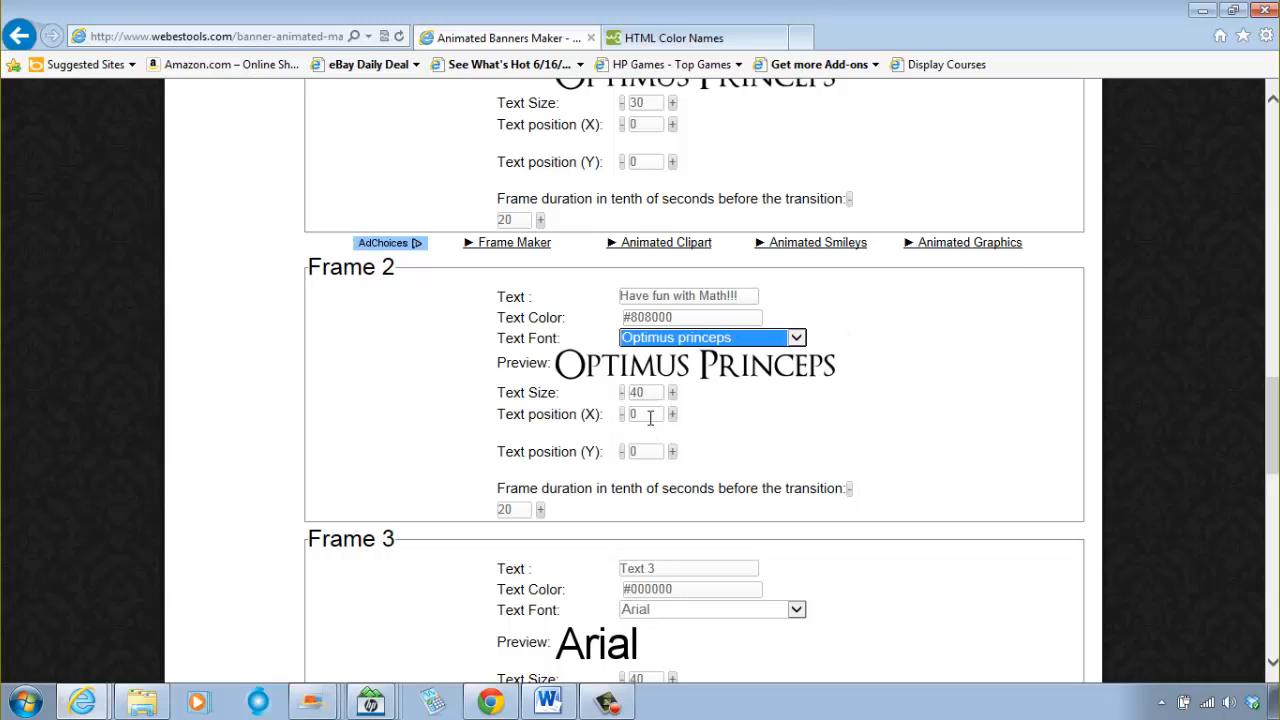
Step: Set the Frame 3 banner text to "We shall work together"
scroll(839, 470, "down", 1)
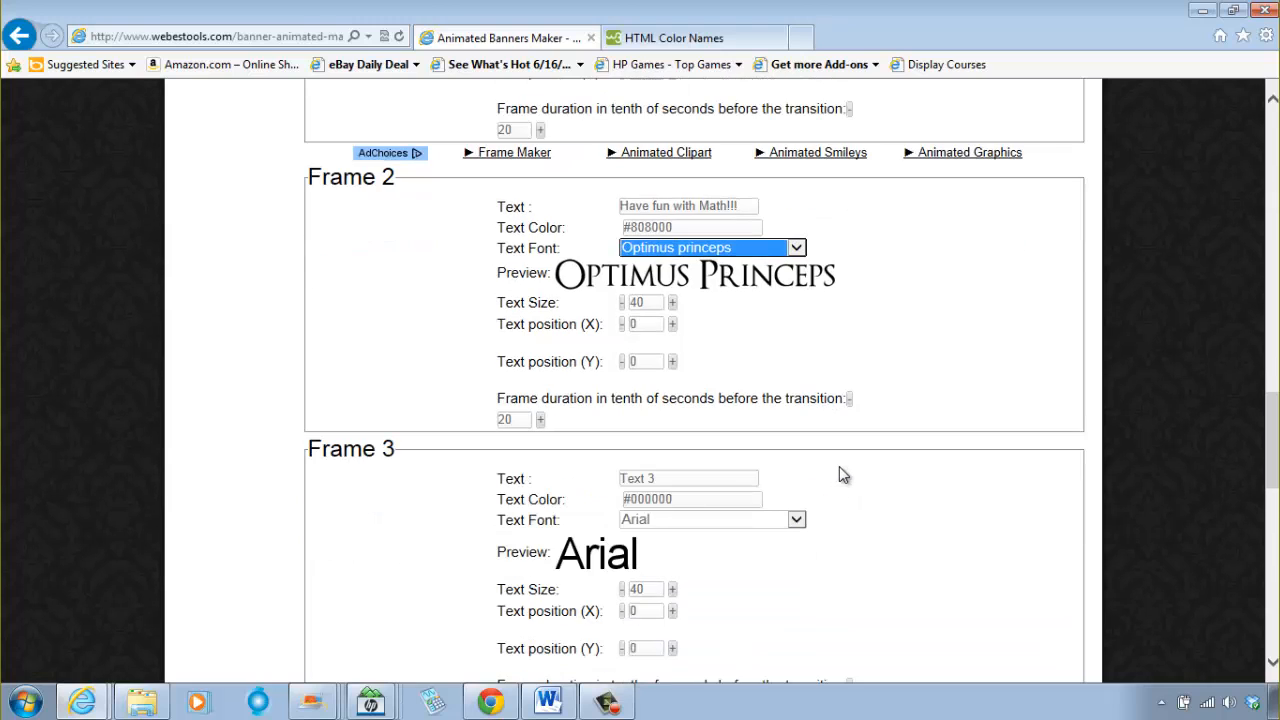
scroll(841, 468, "up", 3)
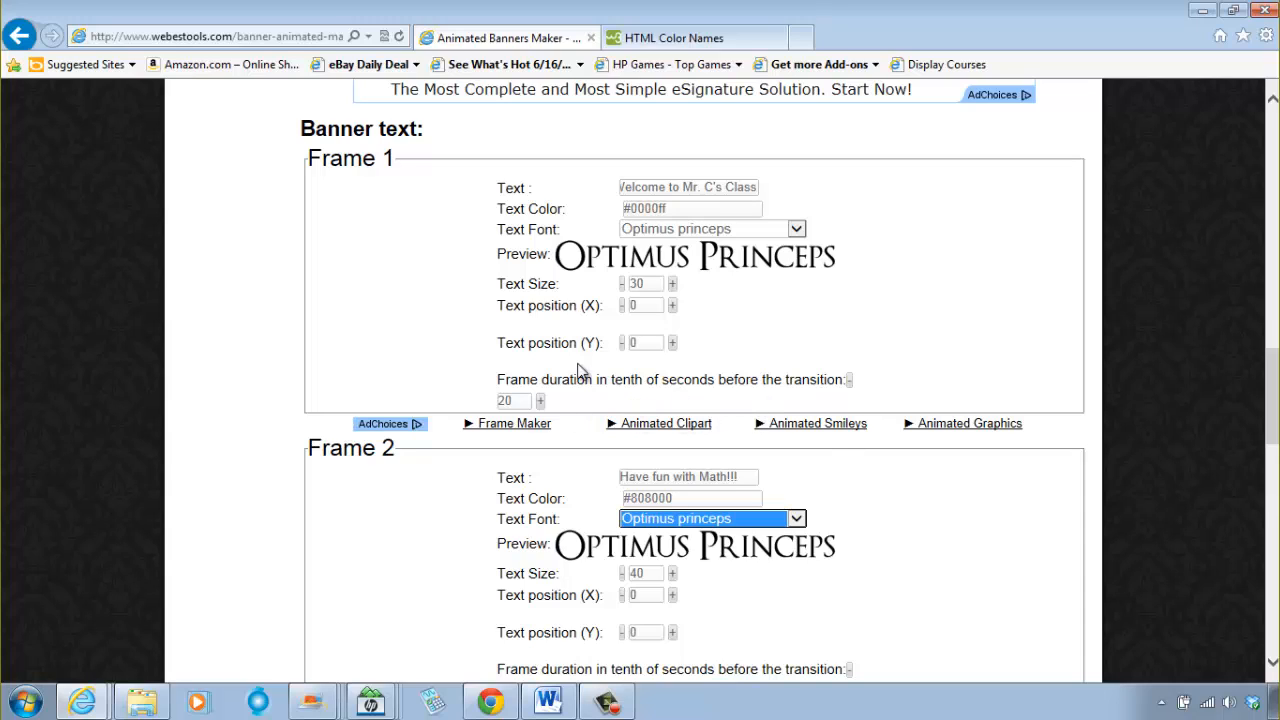
scroll(680, 512, "down", 5)
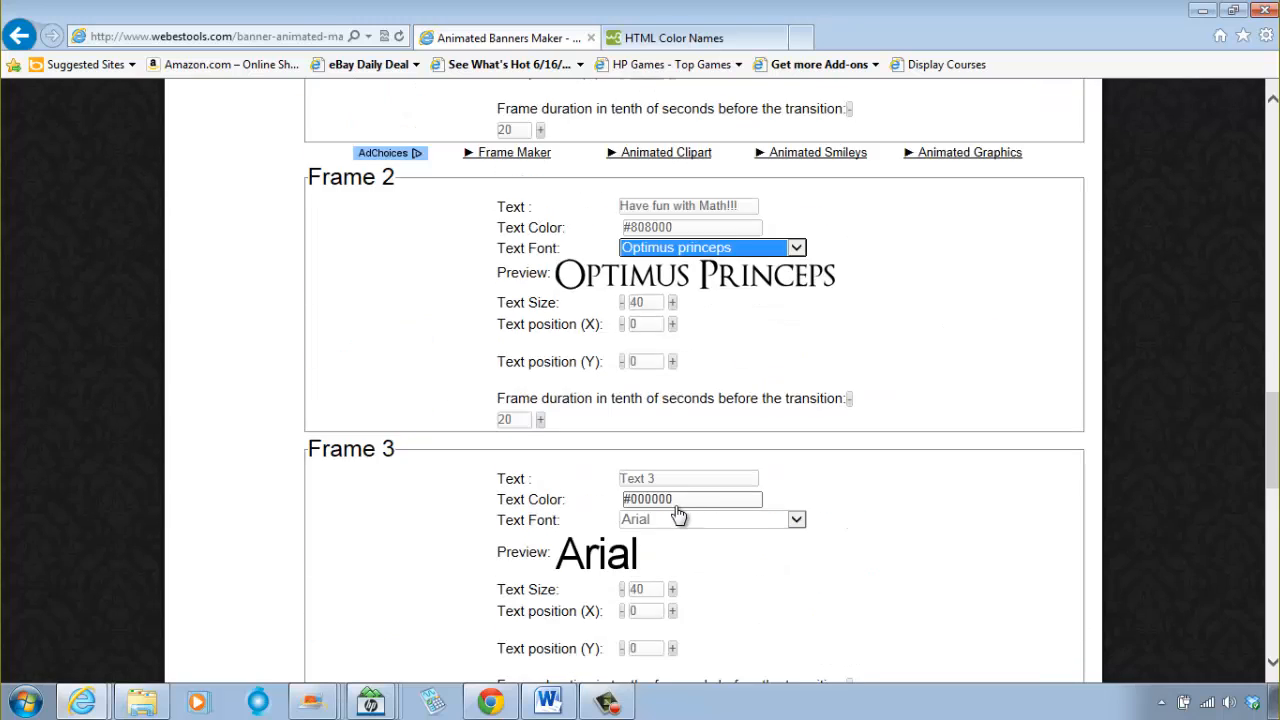
scroll(680, 512, "up", 3)
scroll(680, 512, "down", 3)
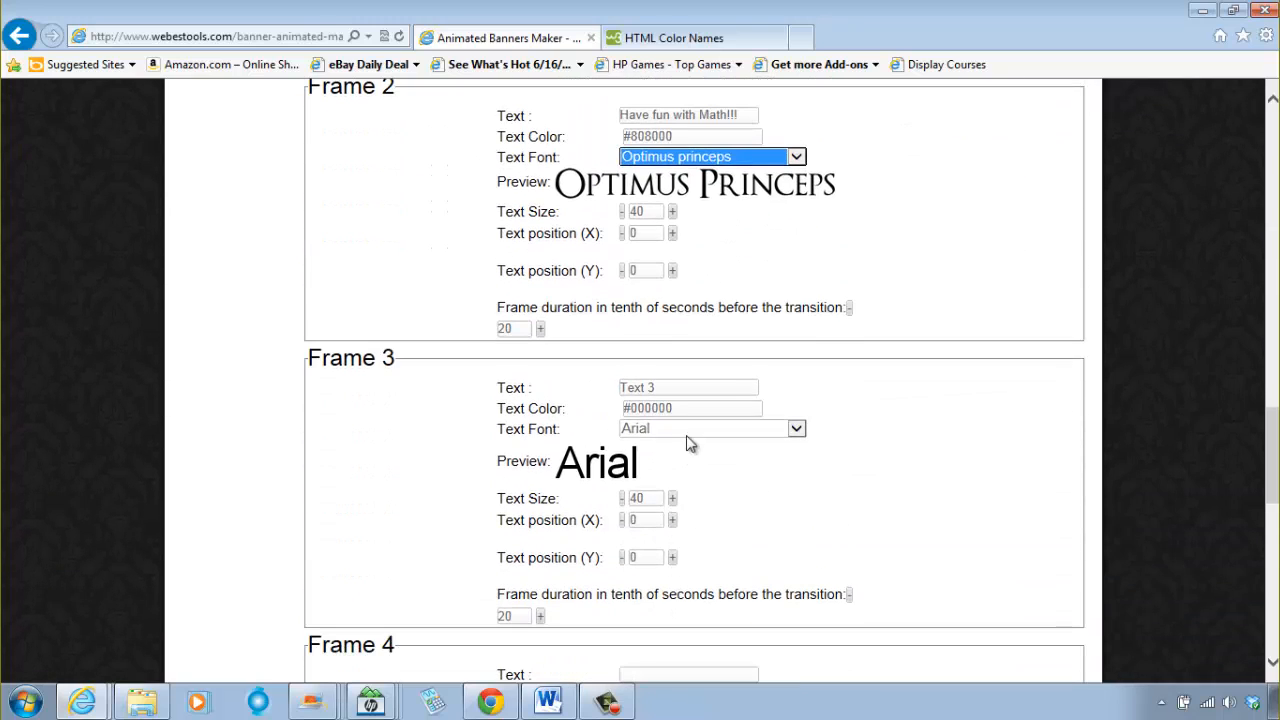
left_click(680, 387)
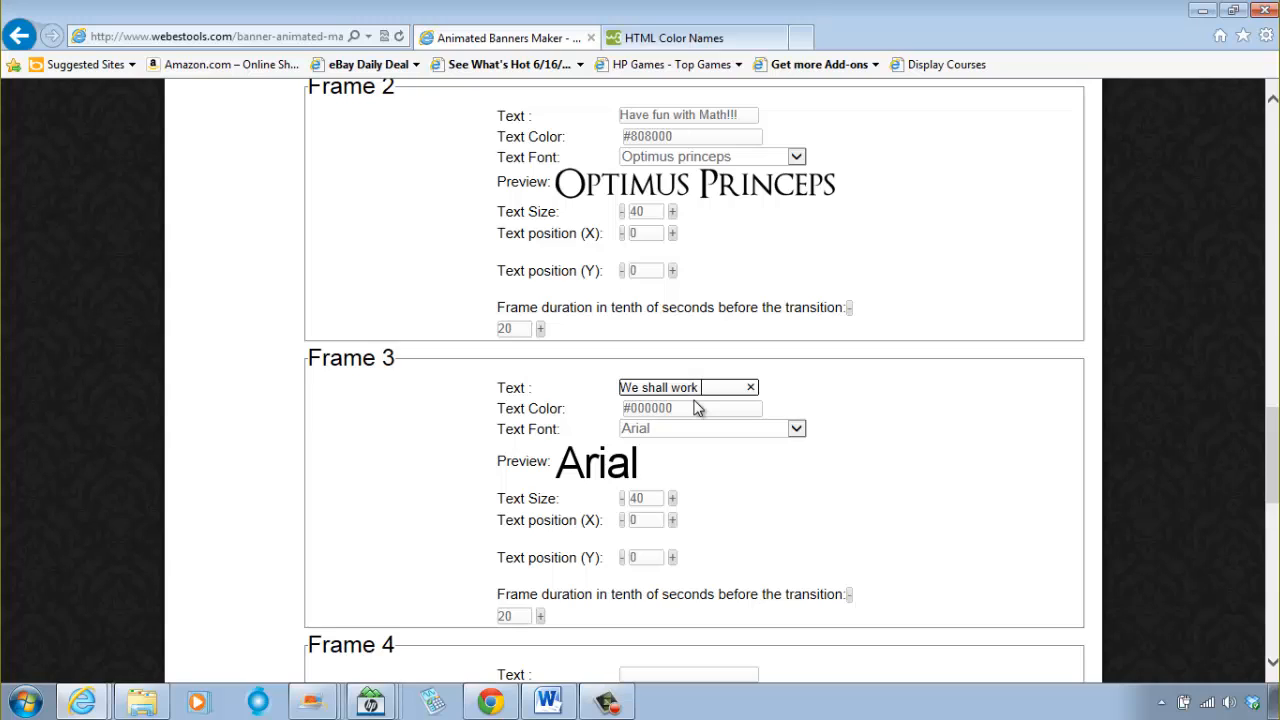
type("We shall work together")
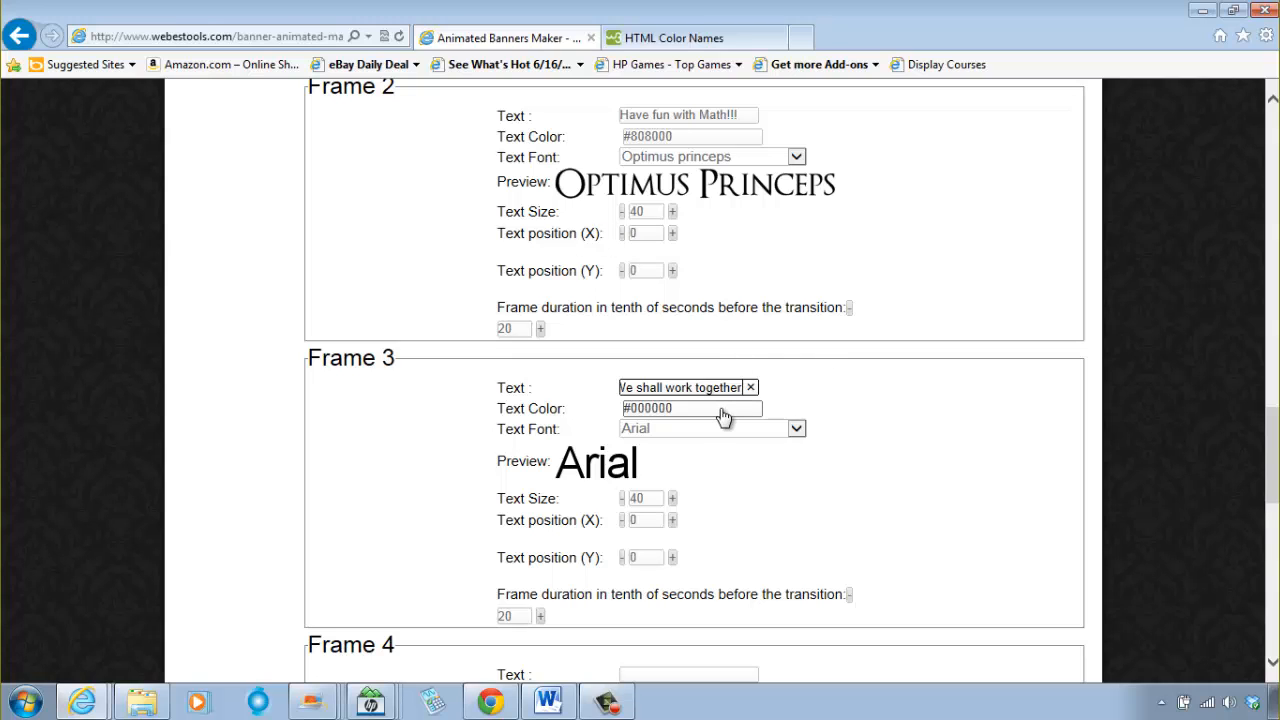
Step: Open the Frame 3 text color picker and look up the hex code for Green on the HTML Color Names page
left_click(725, 410)
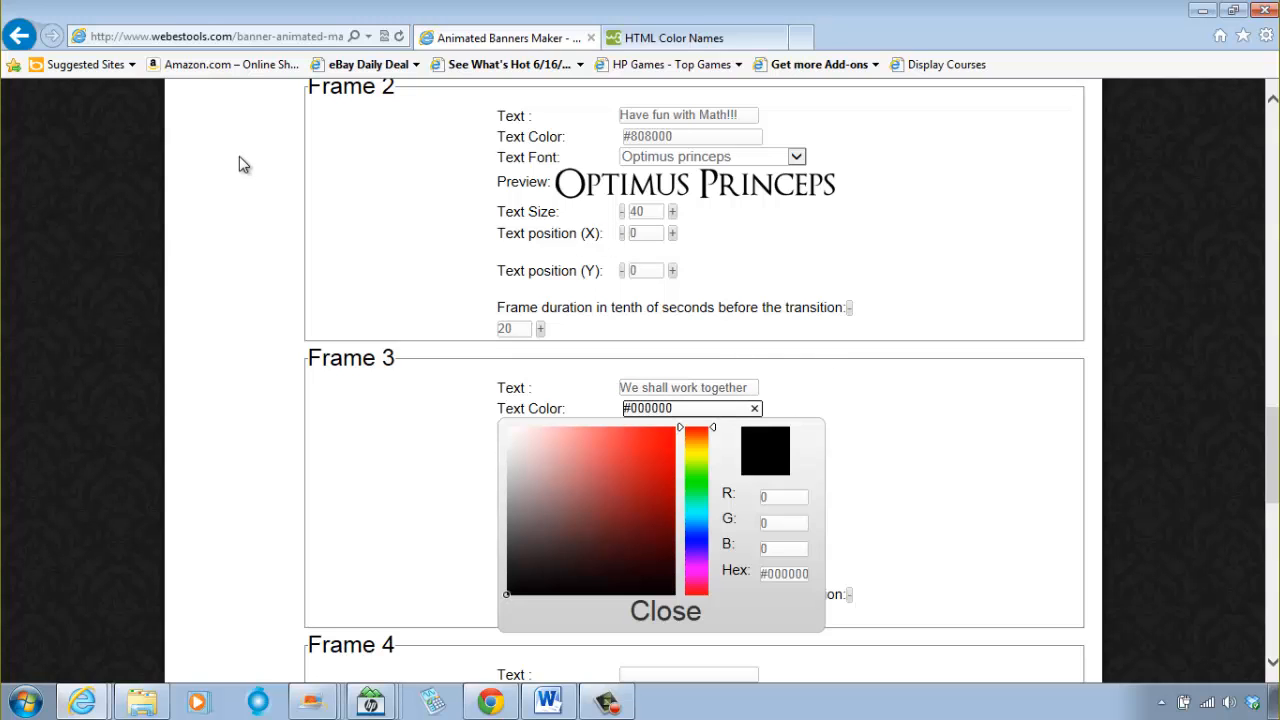
left_click(670, 38)
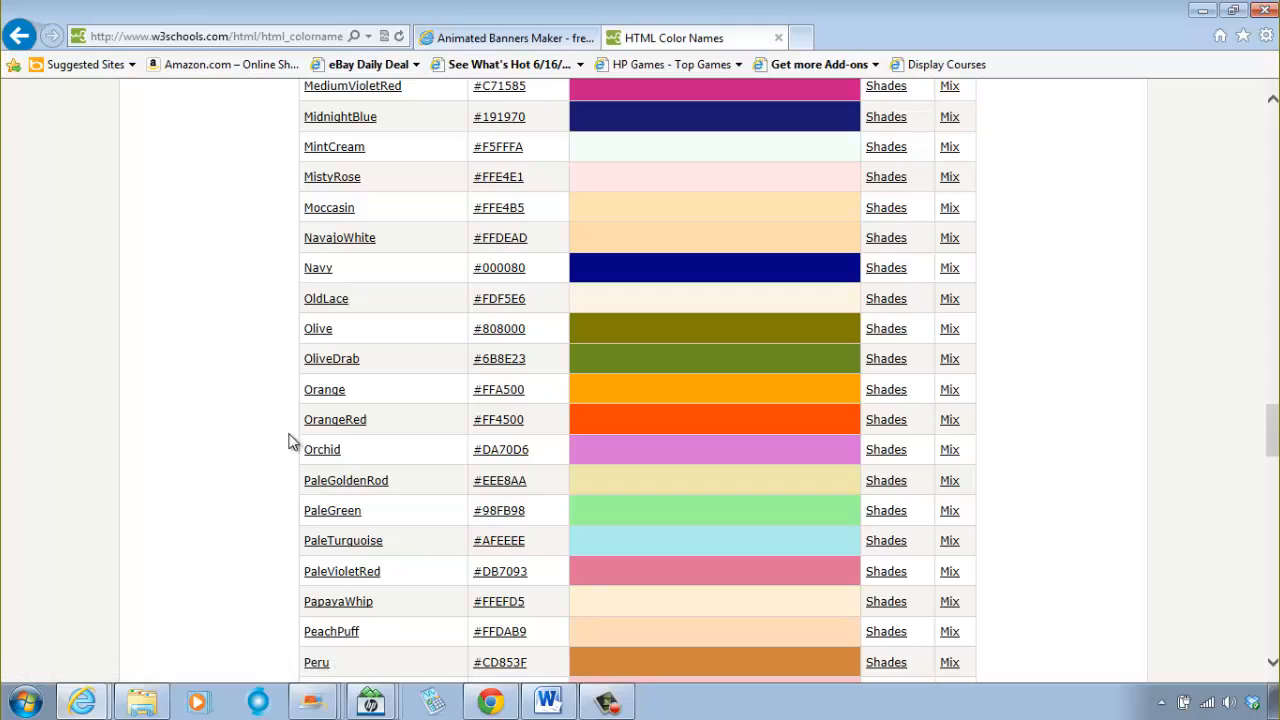
scroll(283, 495, "up", 5)
scroll(285, 492, "down", 7)
scroll(288, 485, "down", 4)
scroll(285, 483, "up", 14)
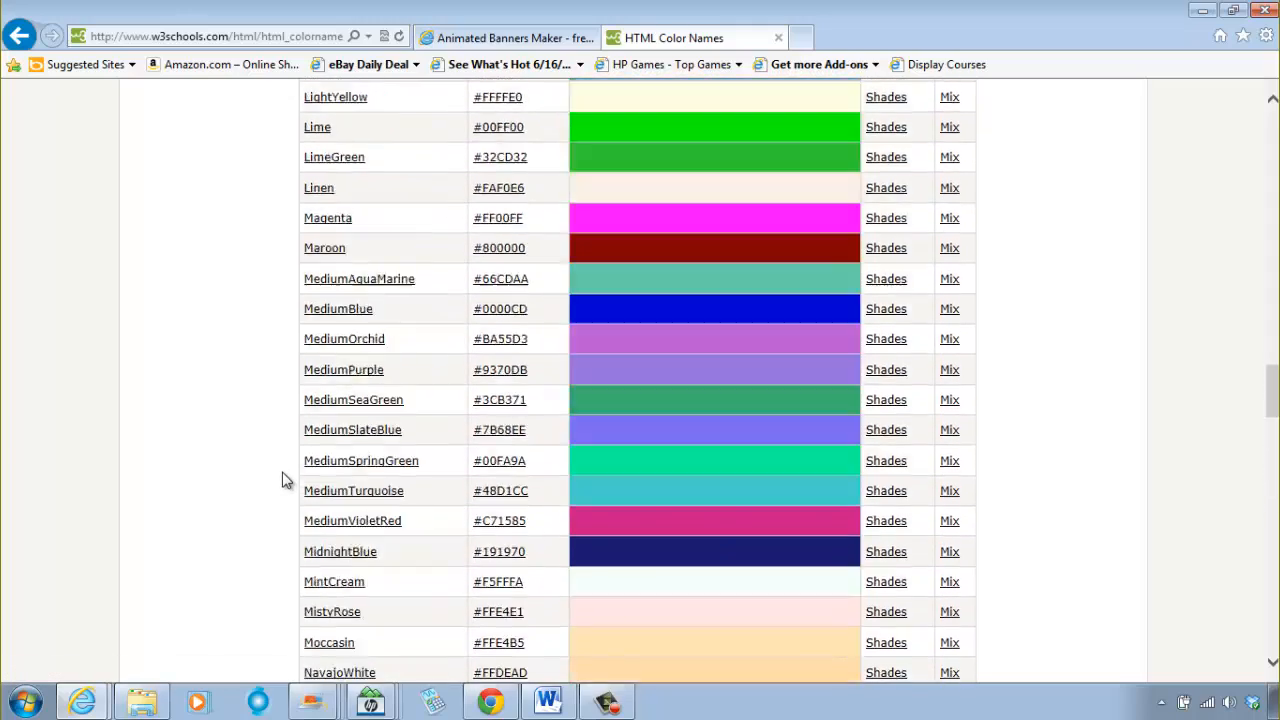
scroll(283, 480, "up", 4)
scroll(282, 479, "up", 4)
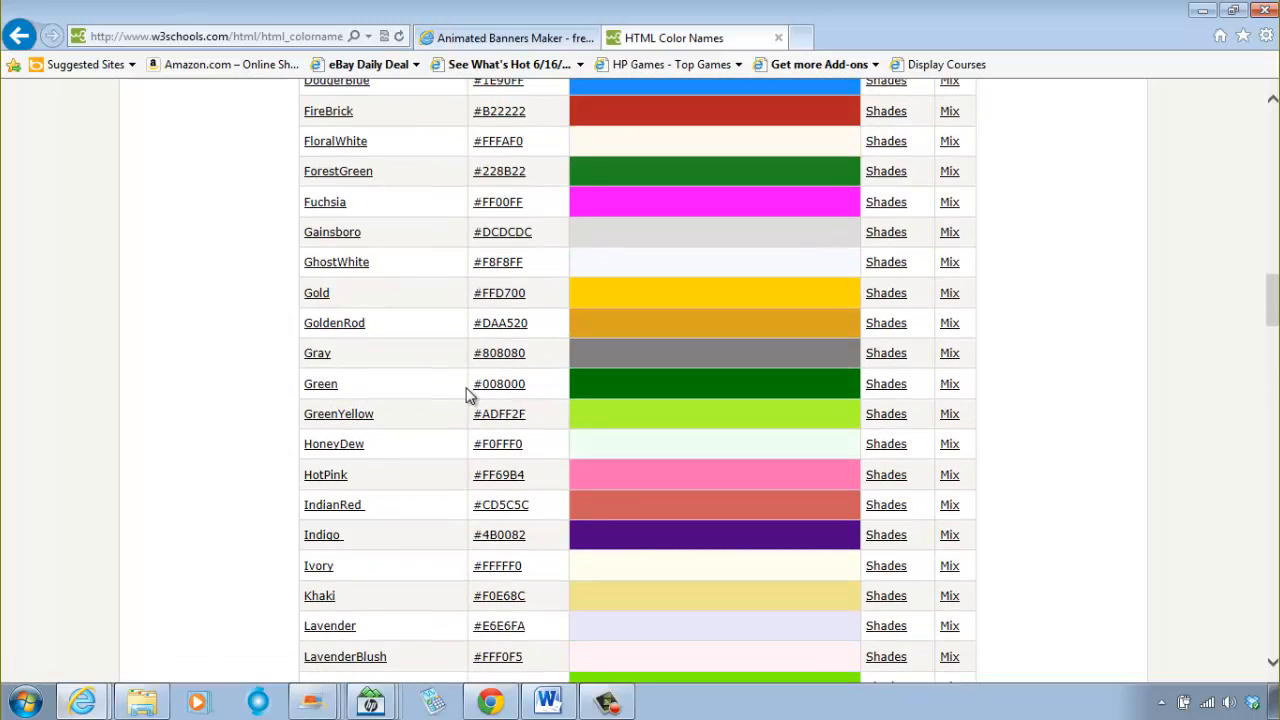
Step: Return to the Animated Banners Maker page, set the Frame 3 text color to #008000 and close the color picker
left_click(515, 50)
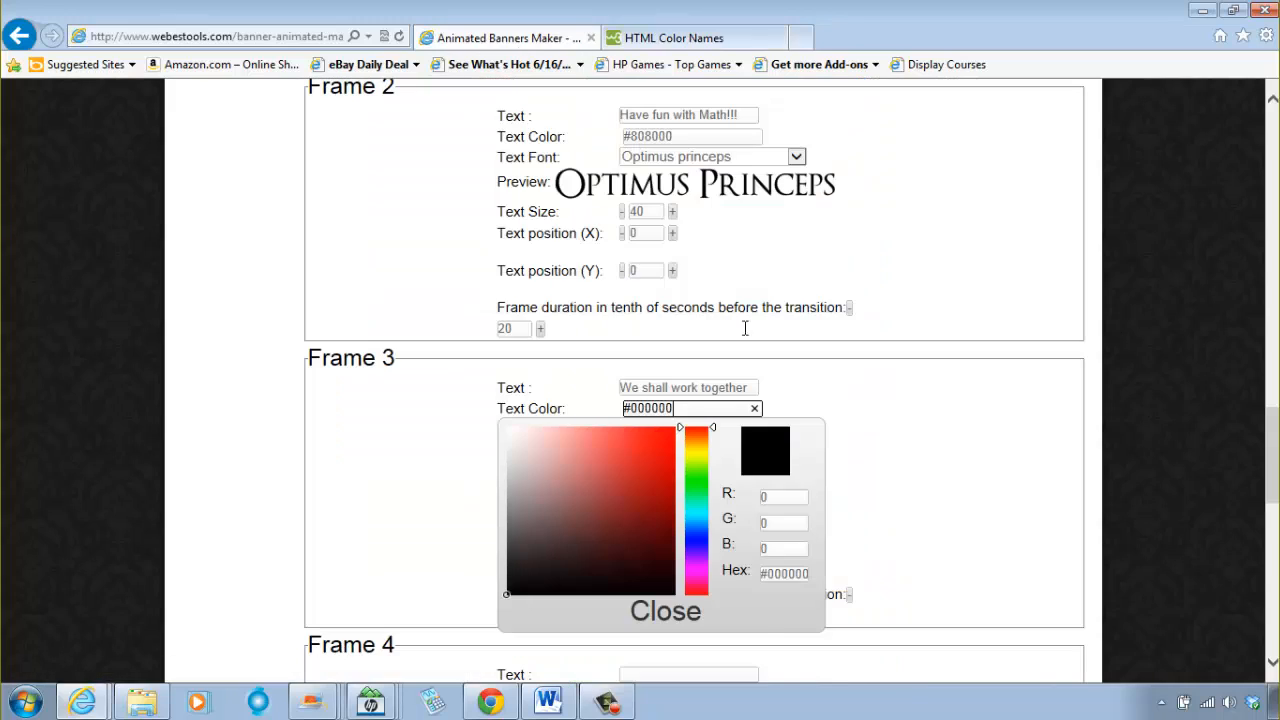
left_click(765, 573)
left_click_drag(765, 573, 829, 586)
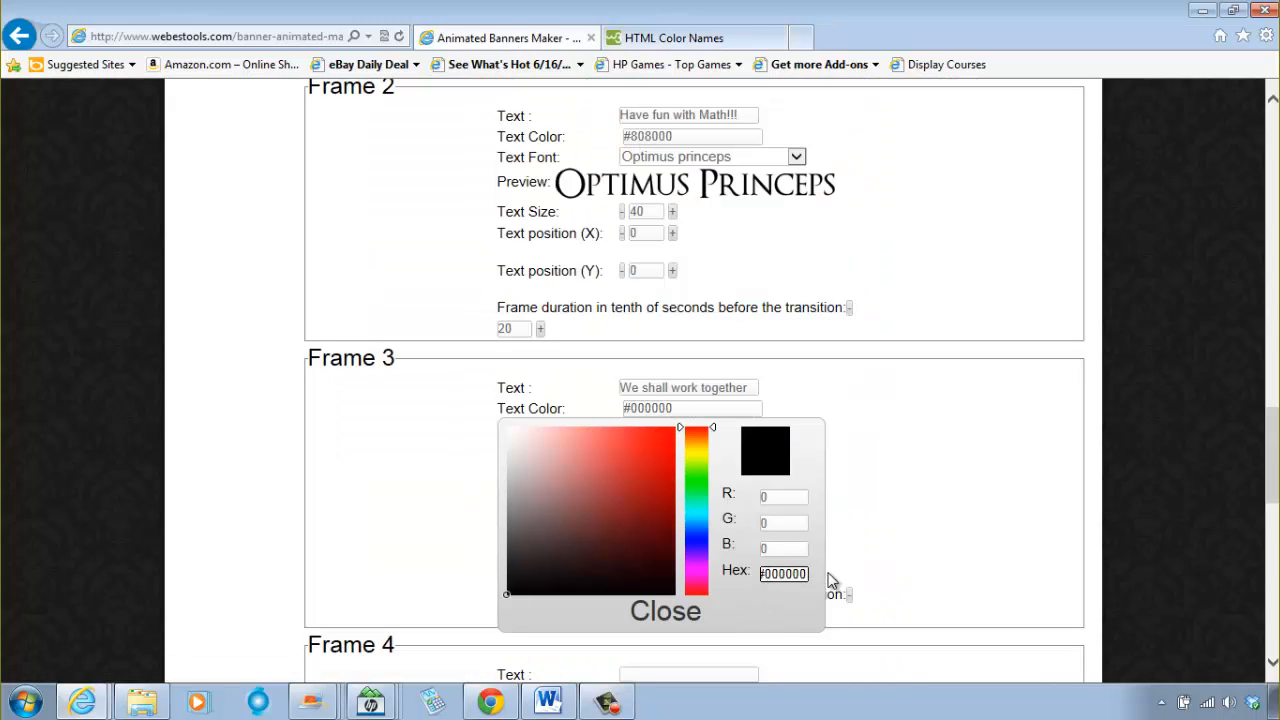
key("BackSpace")
key("BackSpace")
key("BackSpace")
key("BackSpace")
key("BackSpace")
key("BackSpace")
key("BackSpace")
type("#008000")
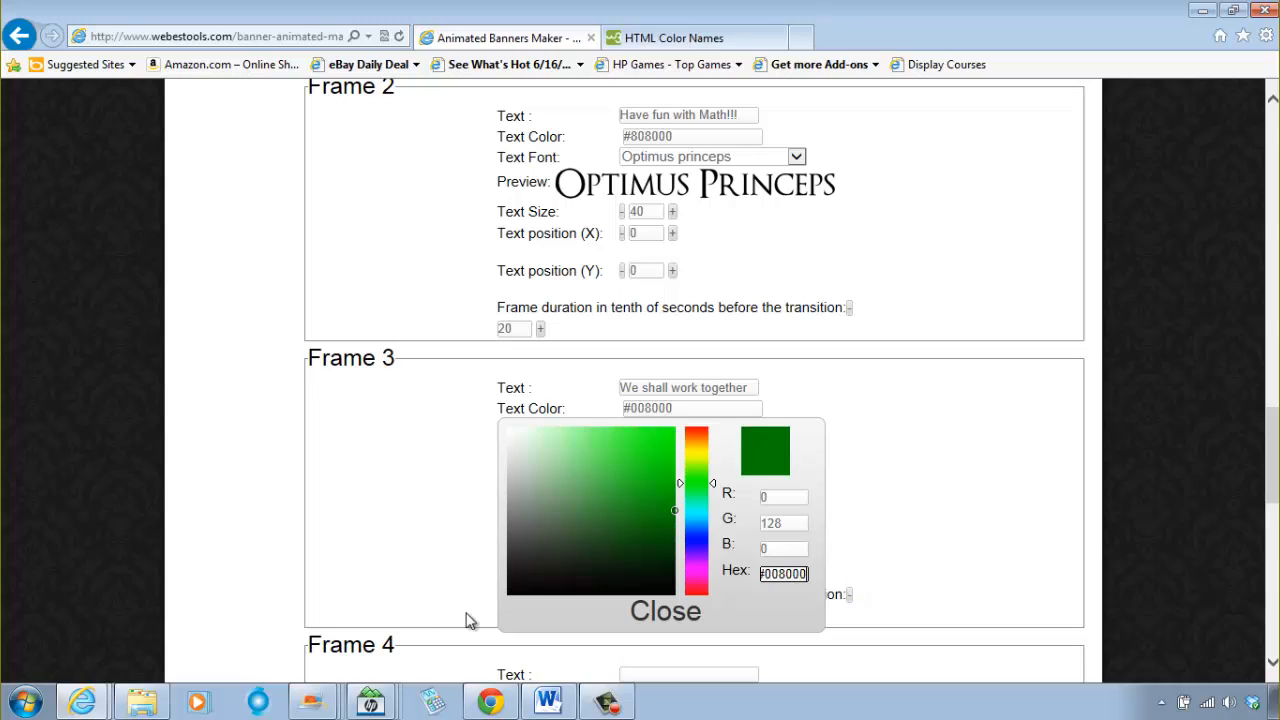
left_click(686, 612)
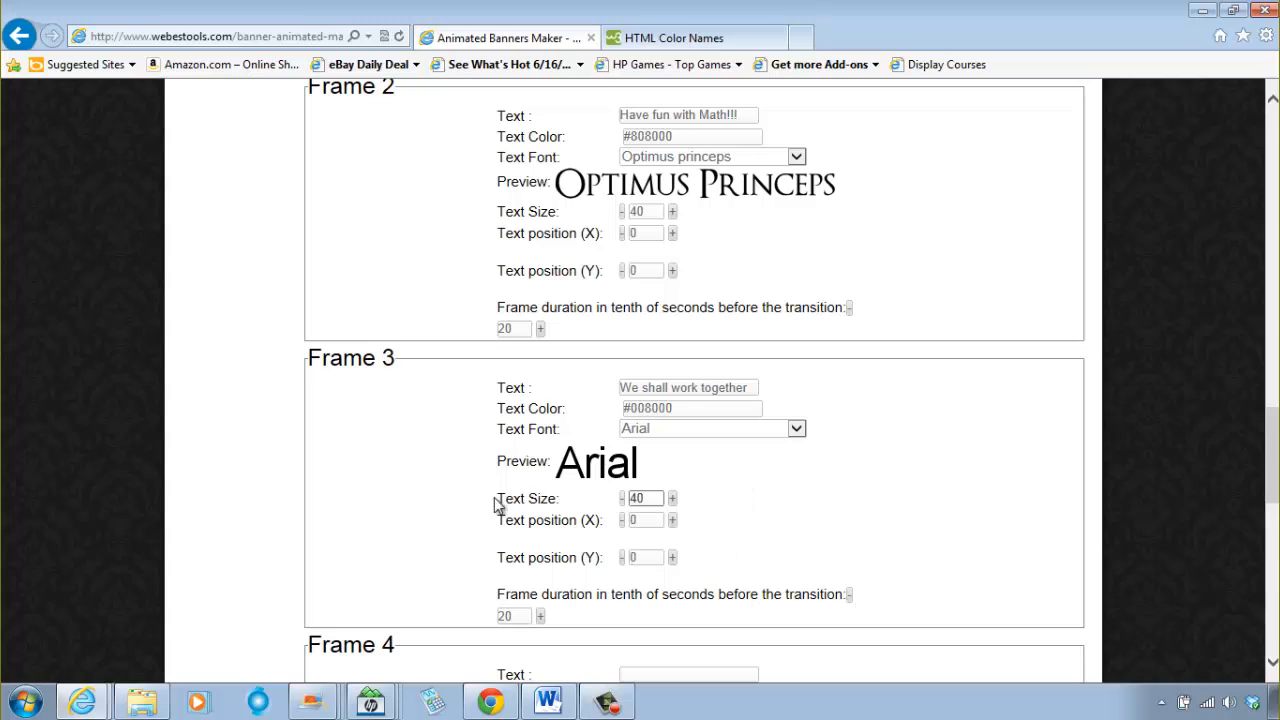
Step: Set the Frame 3 text to size 30 in the Optimus princeps font and refresh the banner preview
left_click(622, 500)
left_click(622, 499)
left_click(707, 432)
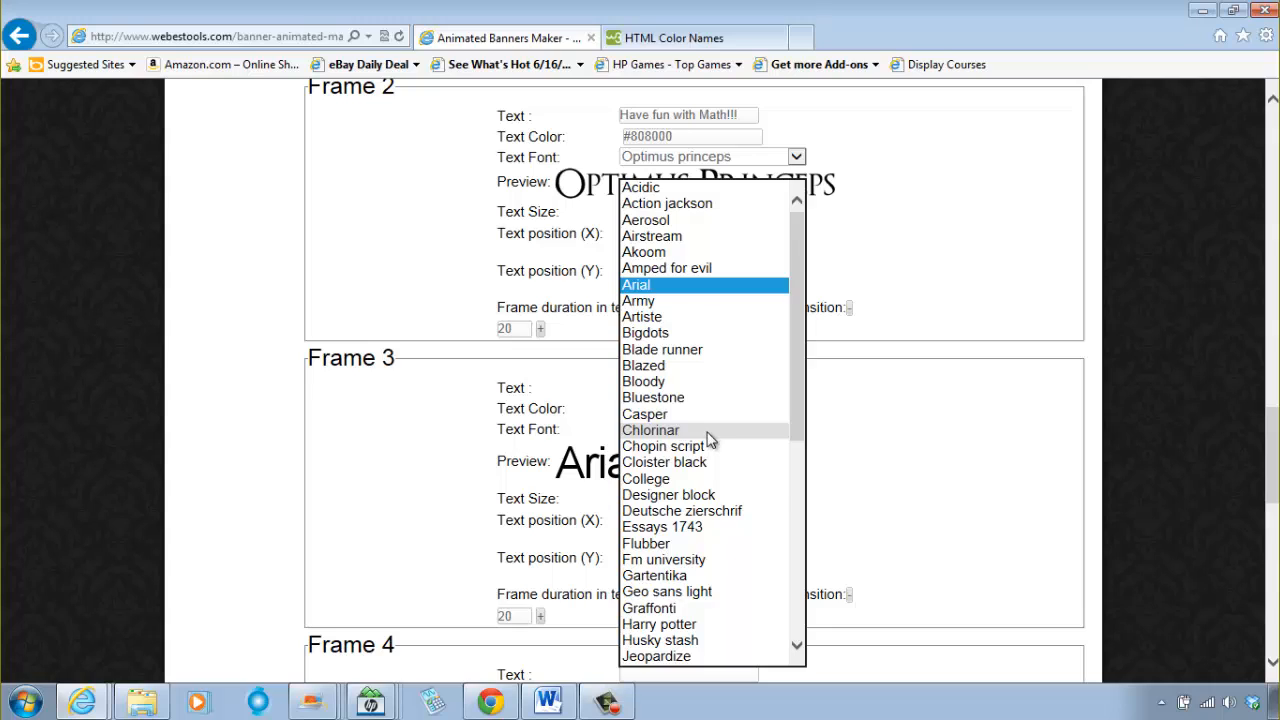
scroll(707, 440, "down", 2)
left_click(729, 660)
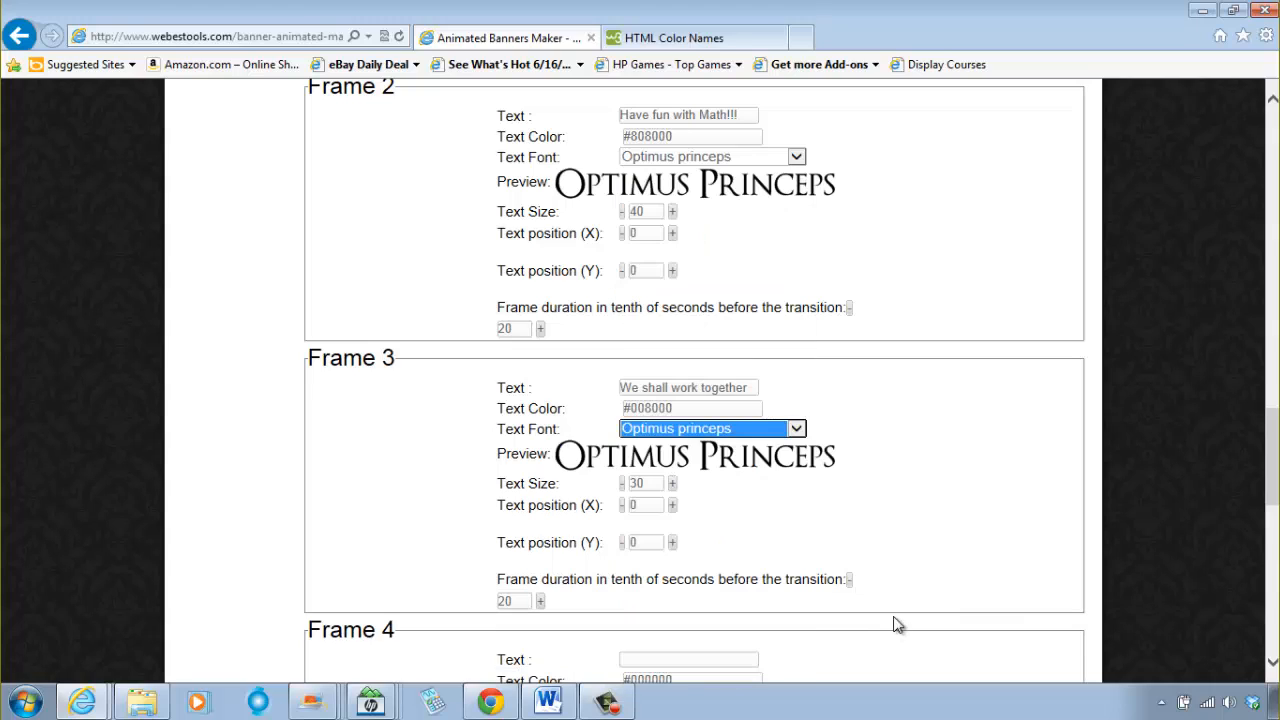
scroll(891, 537, "up", 15)
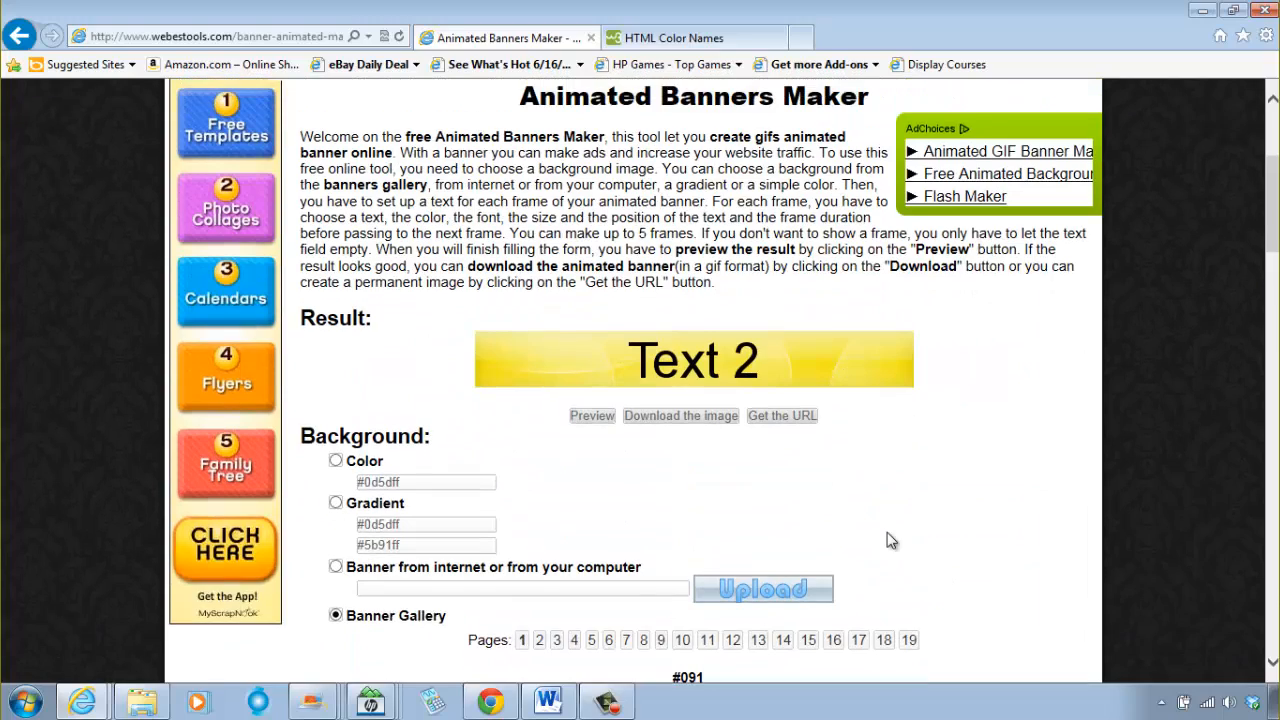
left_click(590, 416)
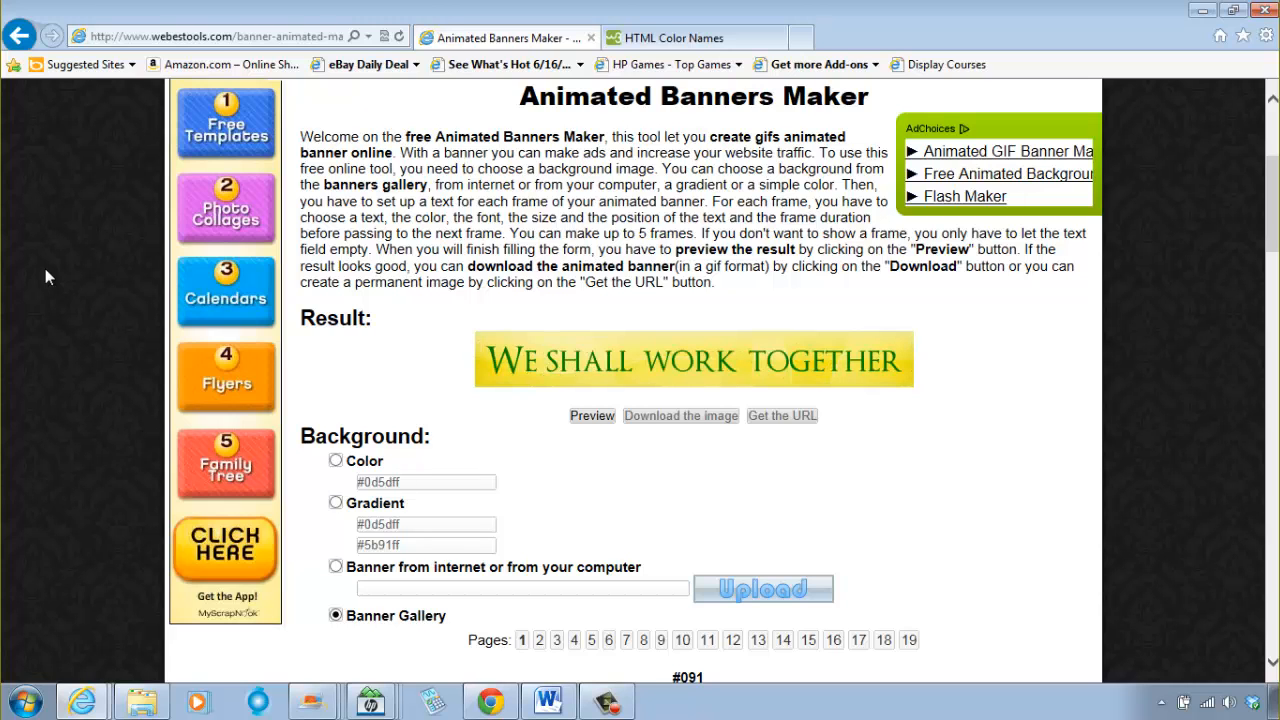
Step: Reduce the Frame 2 text size to 30 and refresh the banner preview
scroll(659, 568, "down", 8)
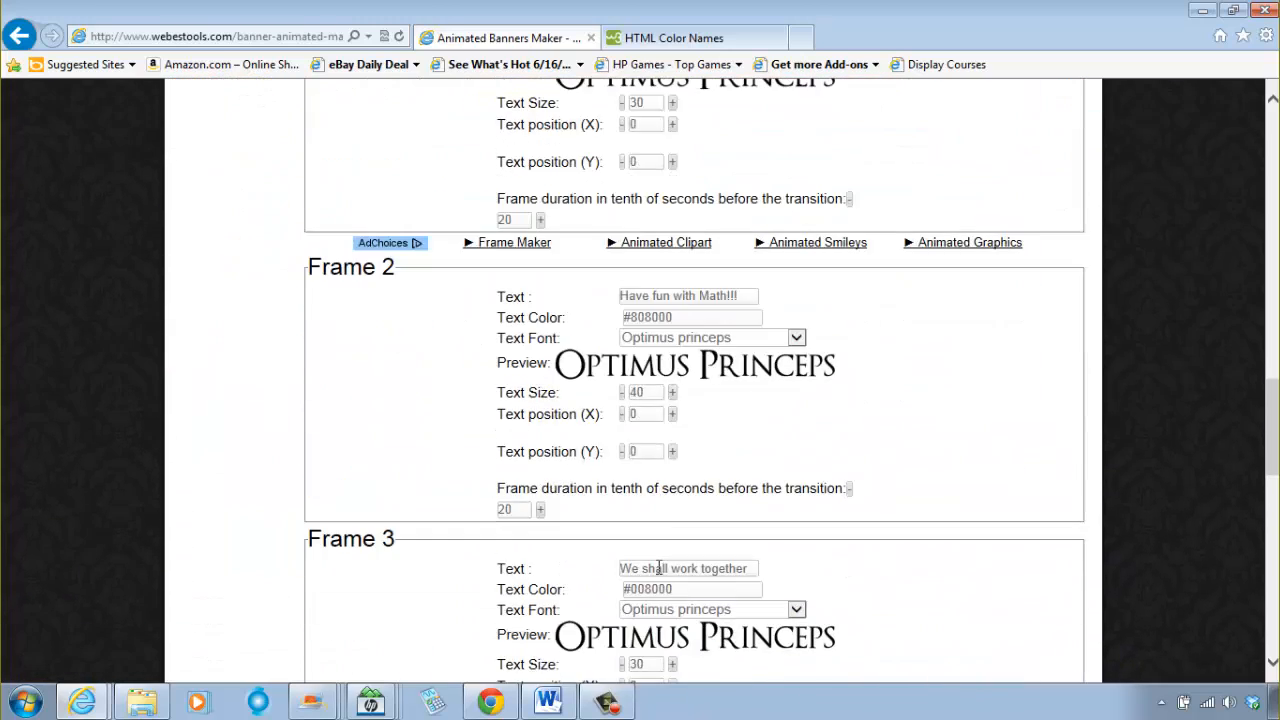
scroll(659, 568, "down", 3)
scroll(705, 490, "up", 2)
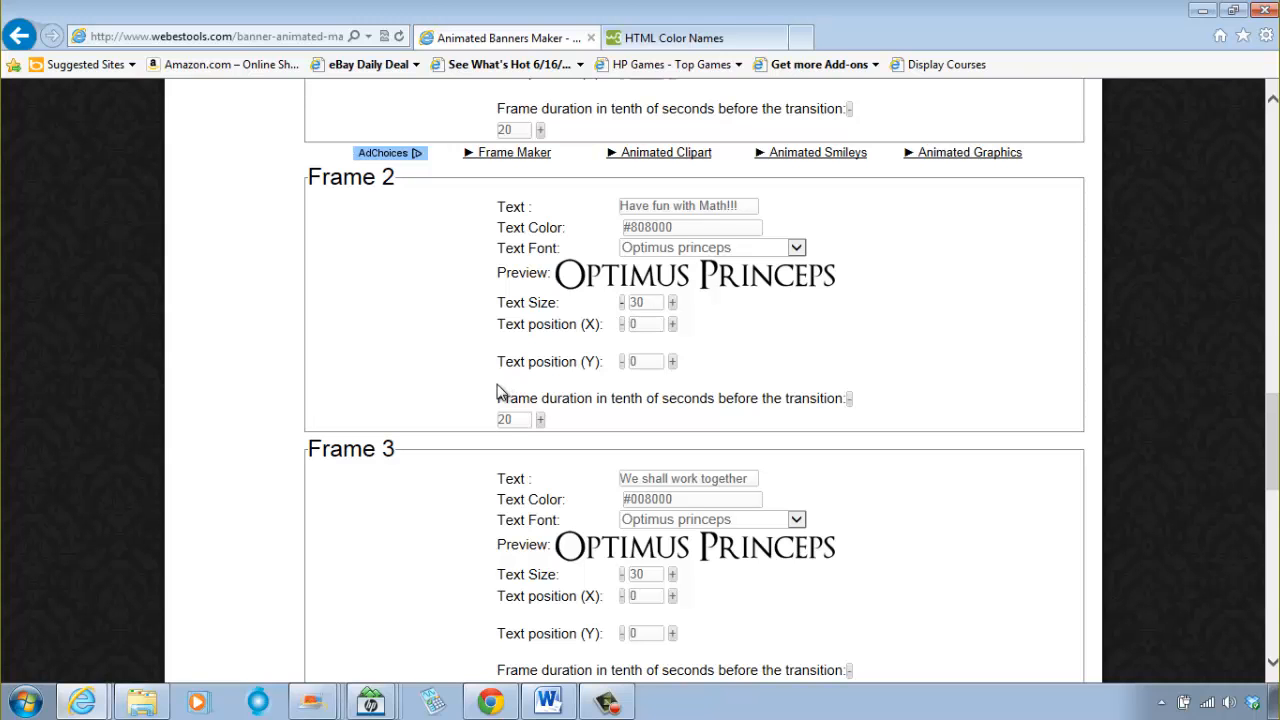
scroll(486, 400, "up", 12)
scroll(532, 390, "up", 1)
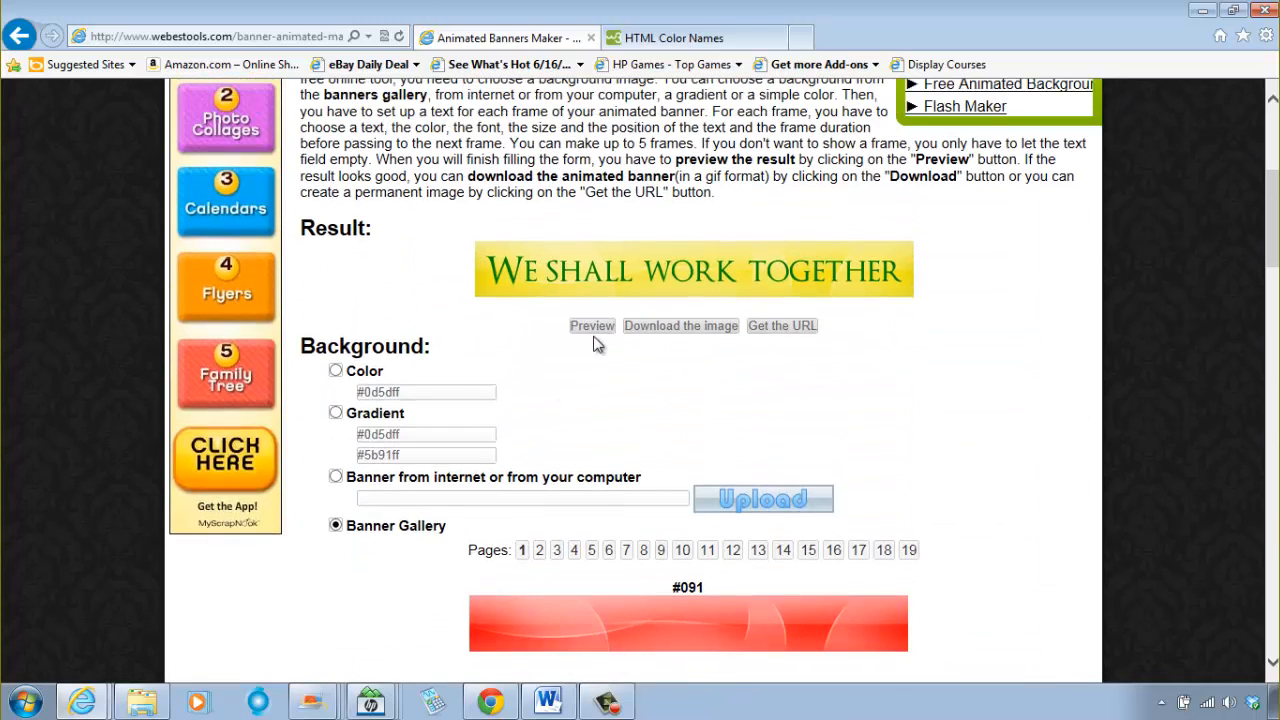
left_click(593, 327)
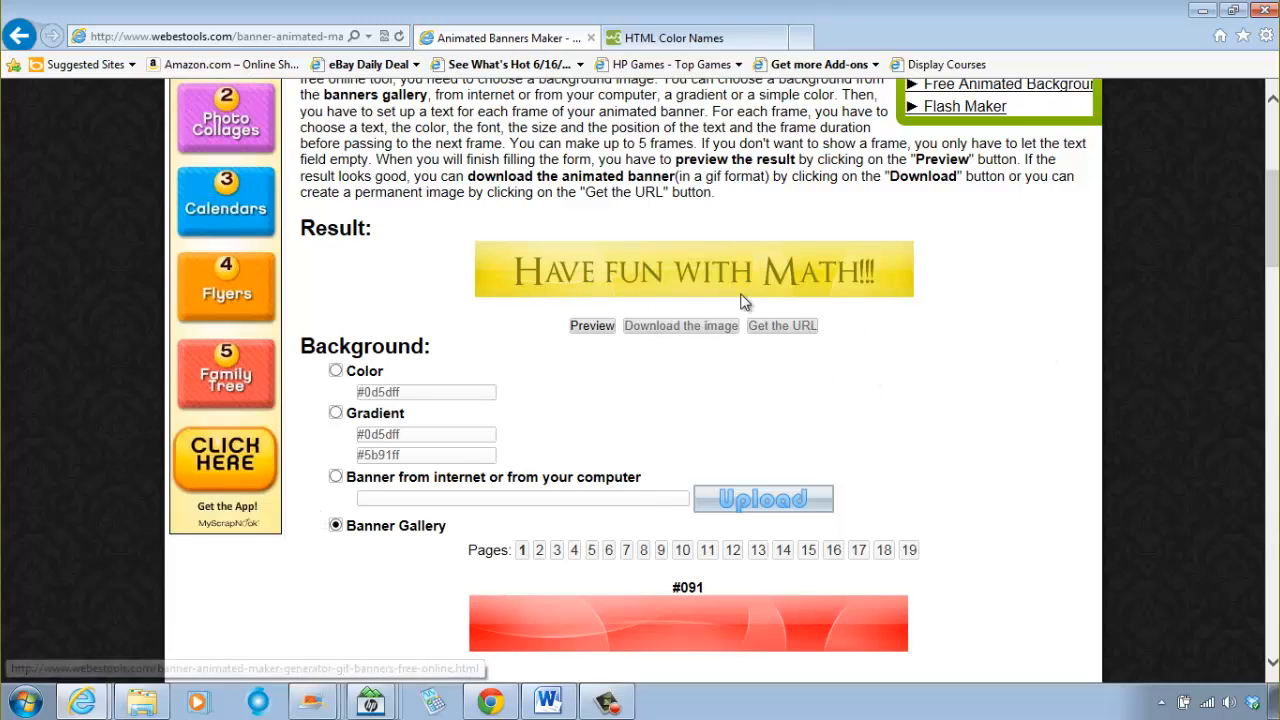
Step: Download the finished banner and save it as the GIF image "banner" in the Moodle Images folder
left_click(680, 328)
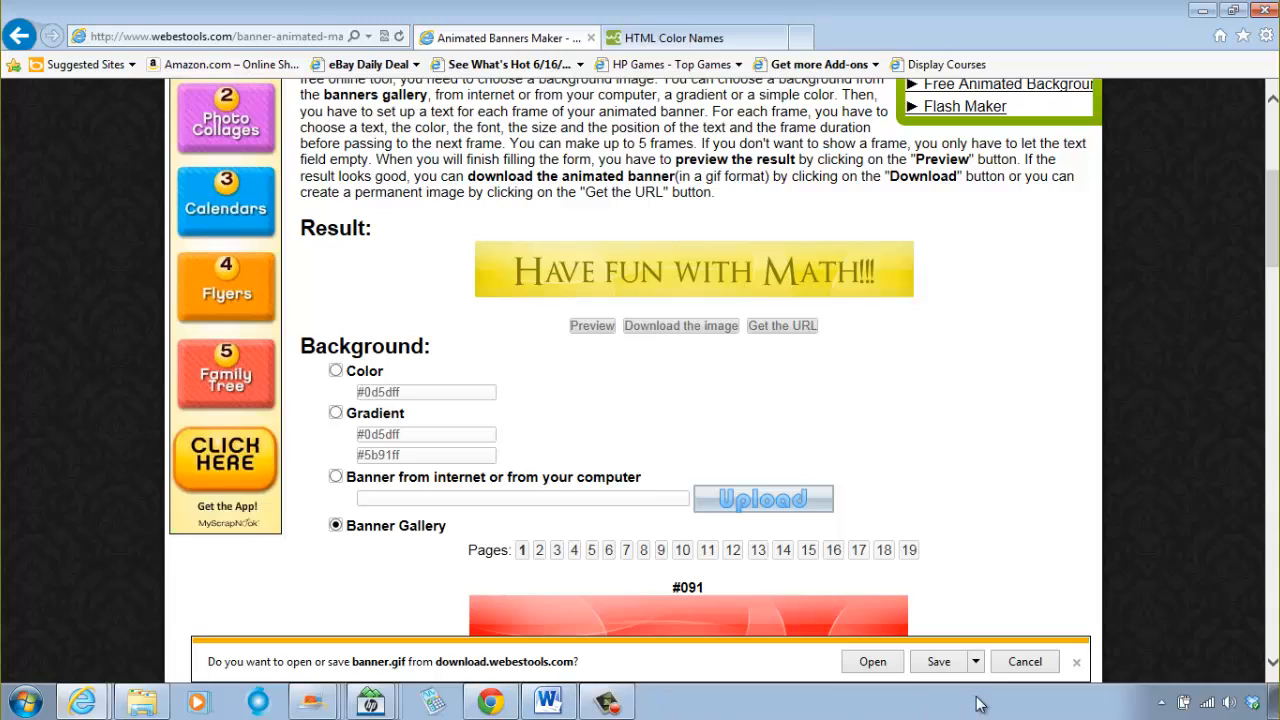
left_click(975, 661)
left_click(1033, 640)
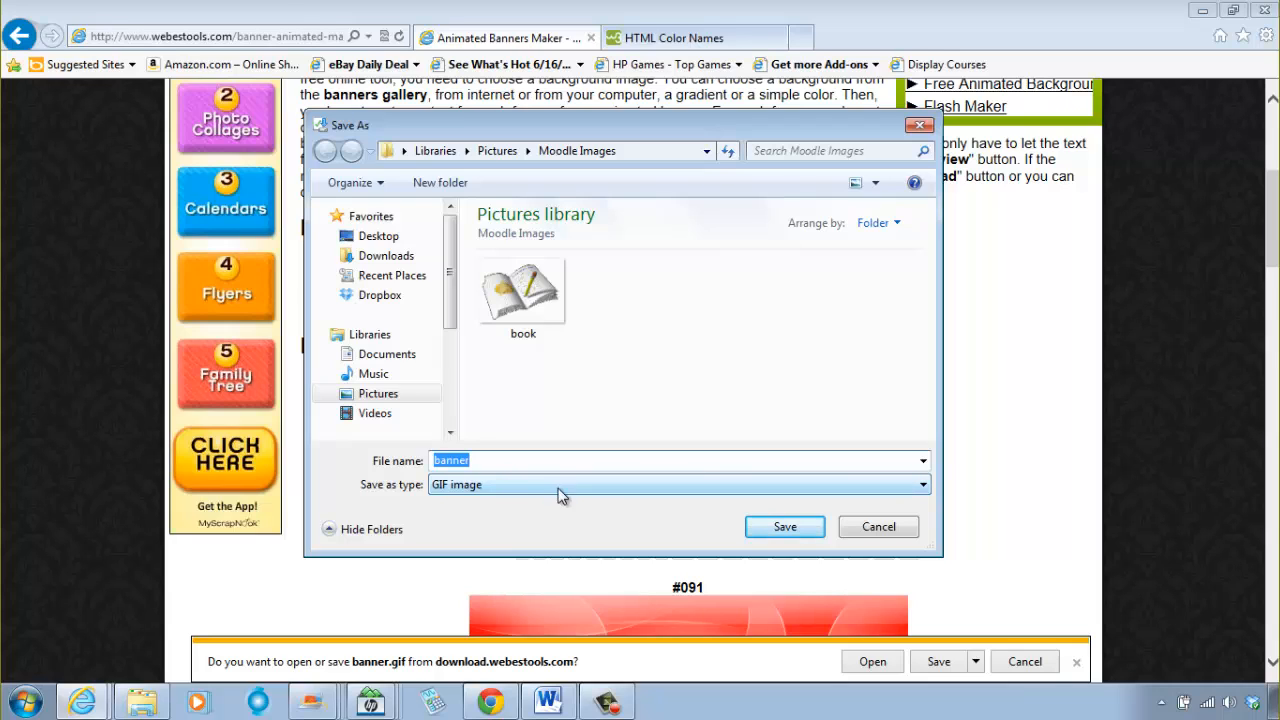
left_click(785, 527)
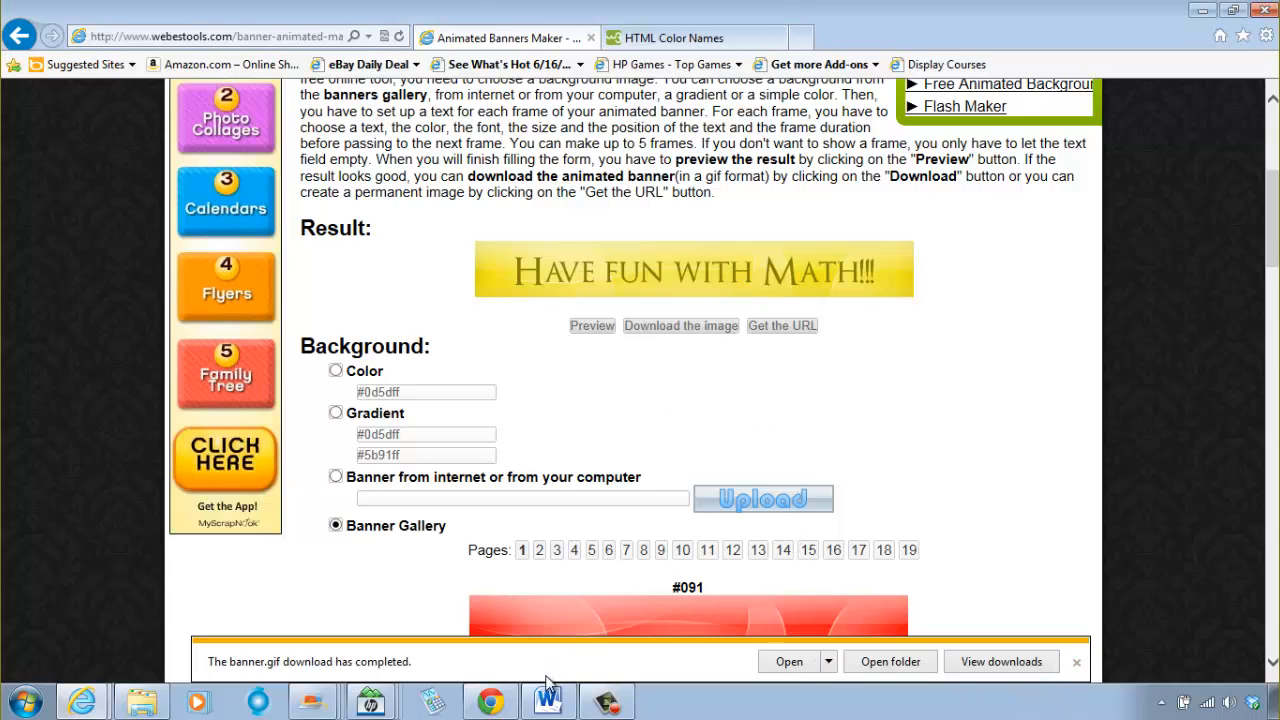
Step: Switch to the Moodle course page in Chrome and turn on course editing
left_click(493, 703)
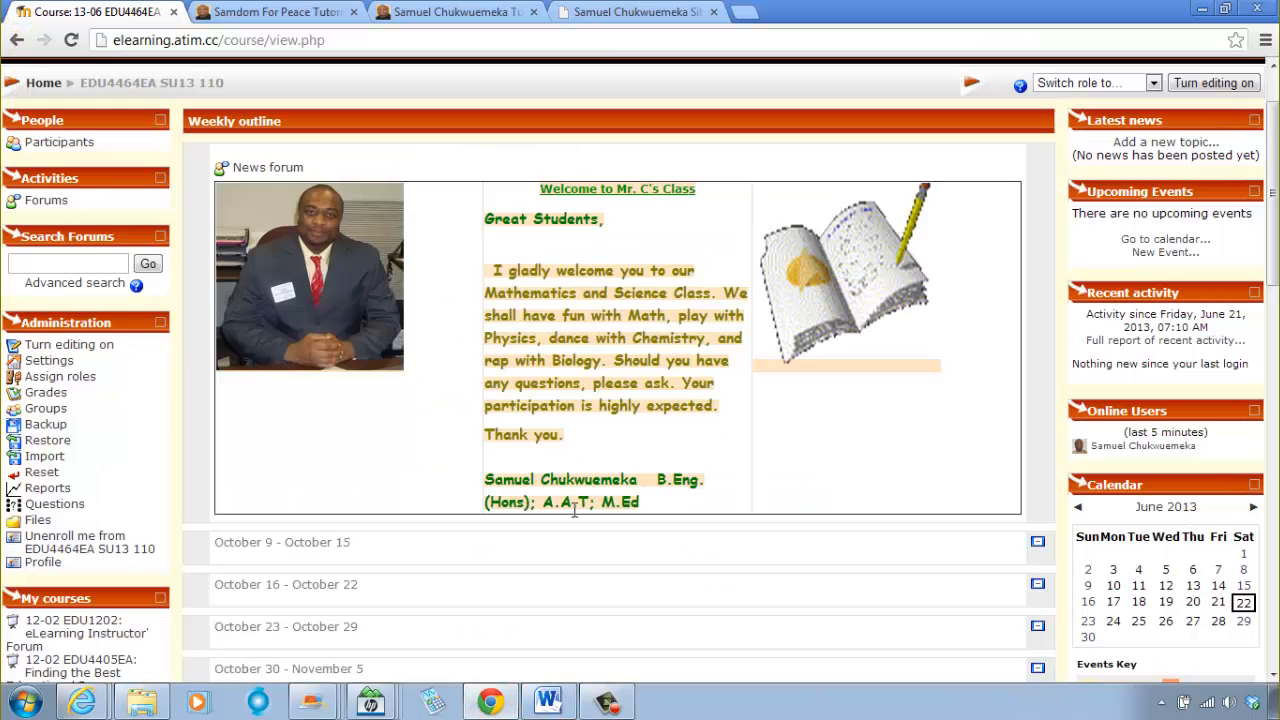
scroll(660, 488, "down", 1)
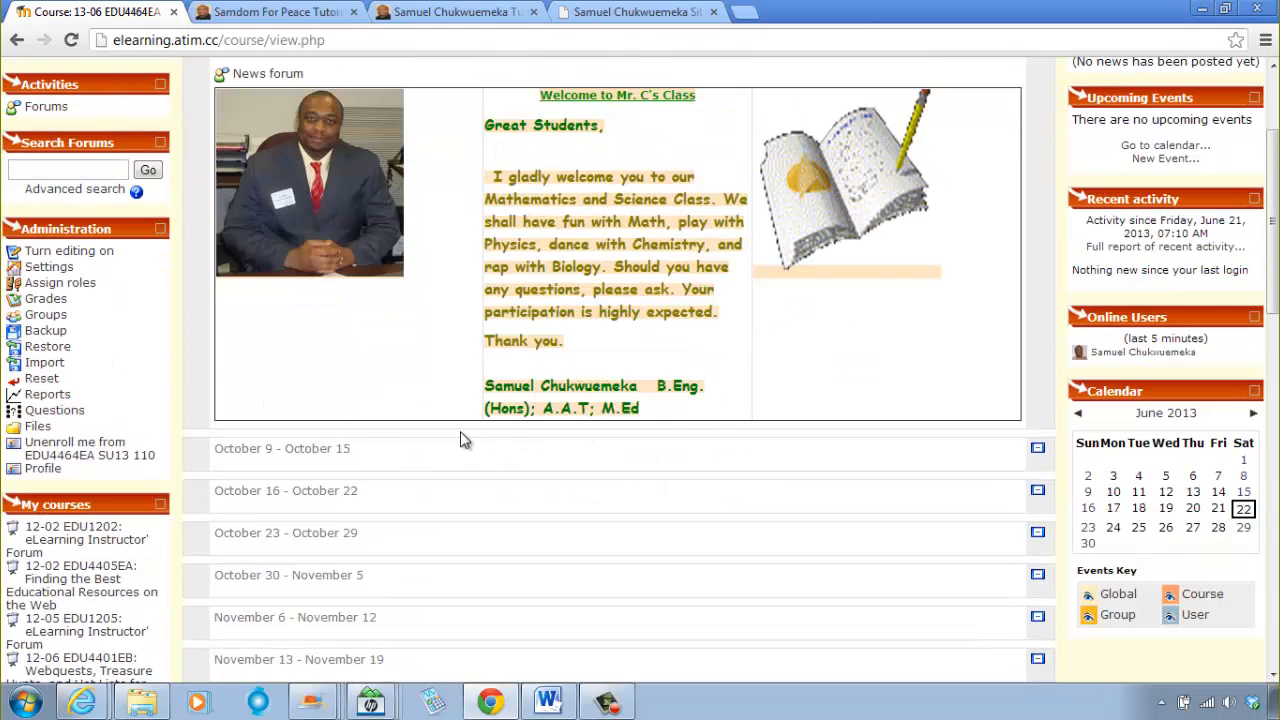
scroll(576, 444, "up", 2)
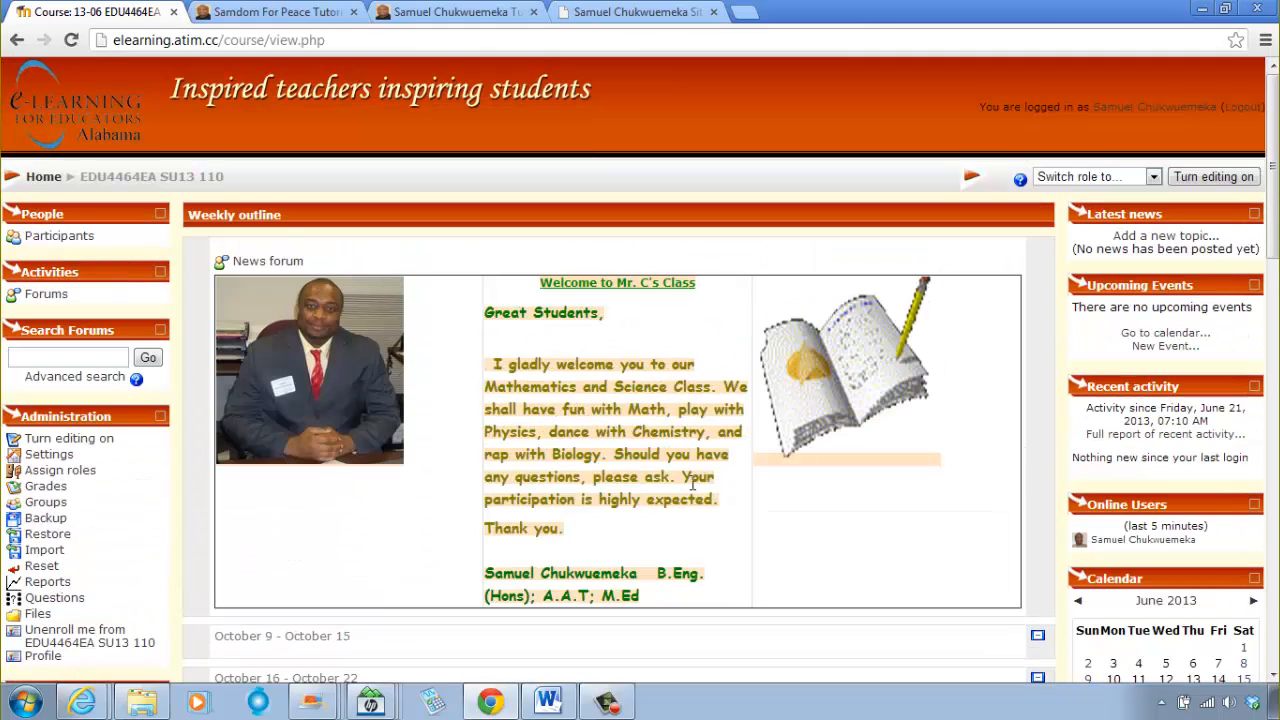
scroll(790, 500, "down", 2)
scroll(815, 462, "up", 2)
left_click(1205, 178)
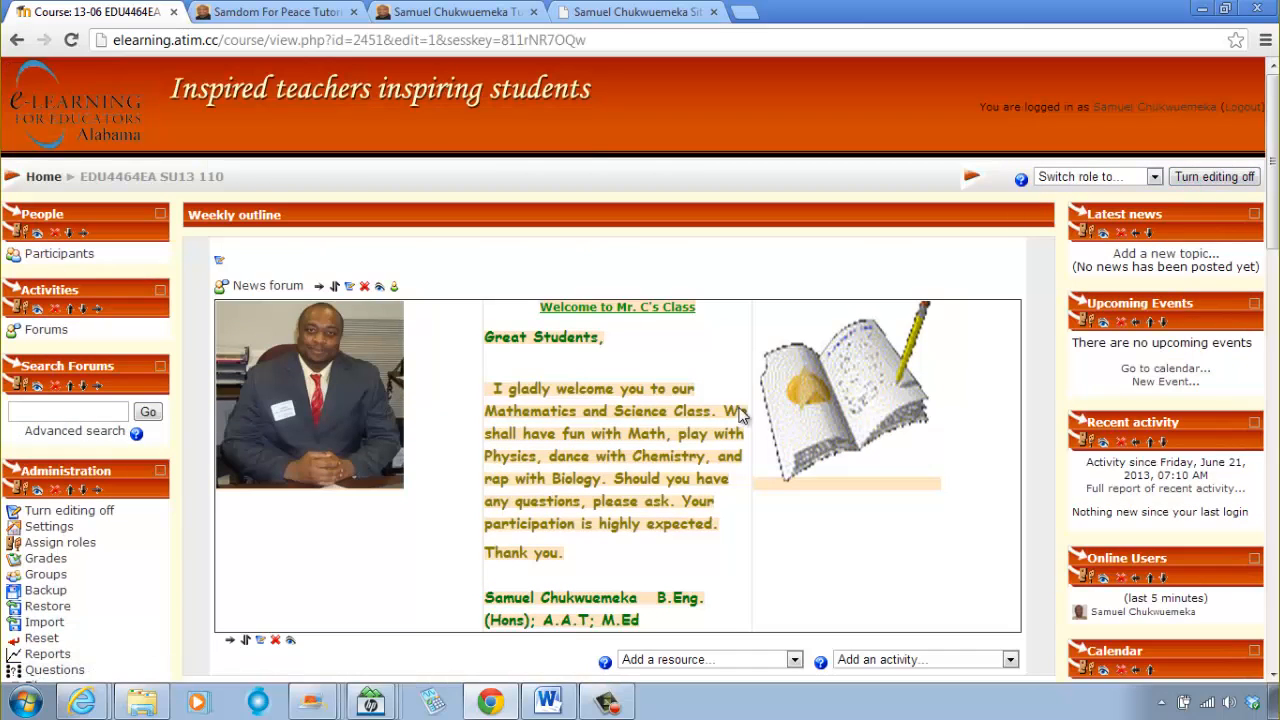
Step: Add a new label to the course's top section, below the welcome table, and open its text in the fullscreen editor
scroll(682, 480, "down", 3)
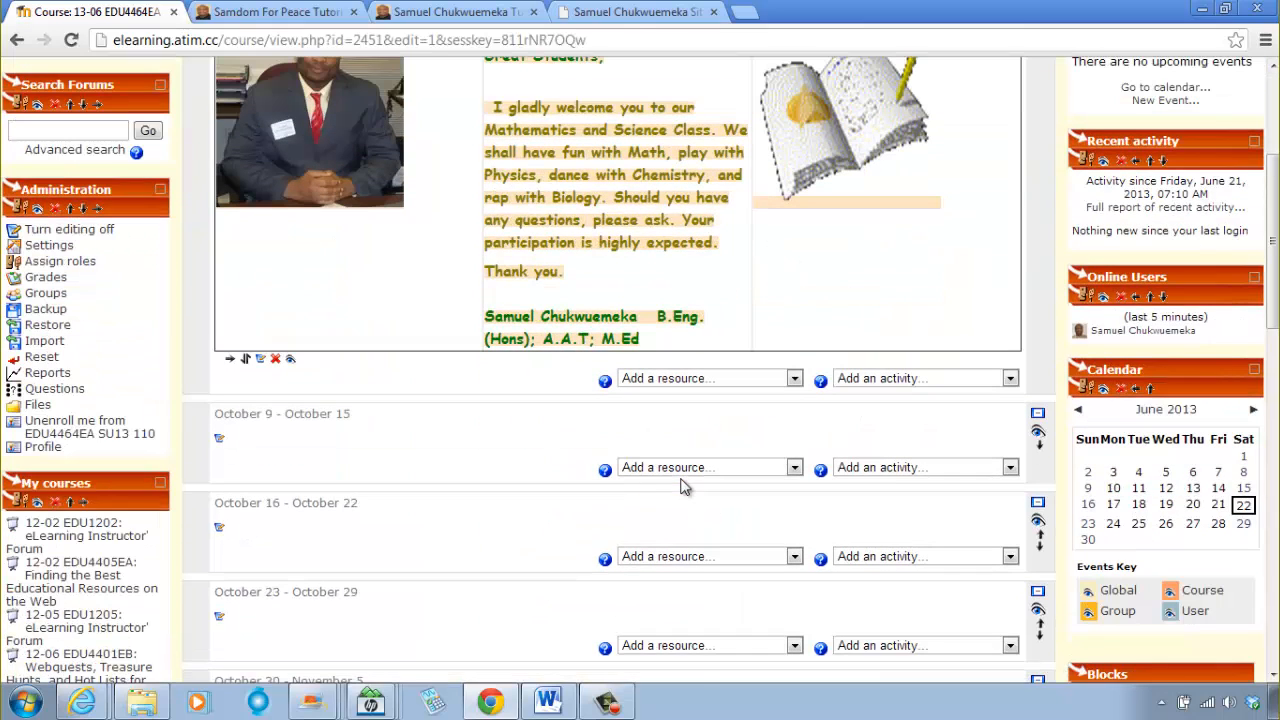
left_click(663, 386)
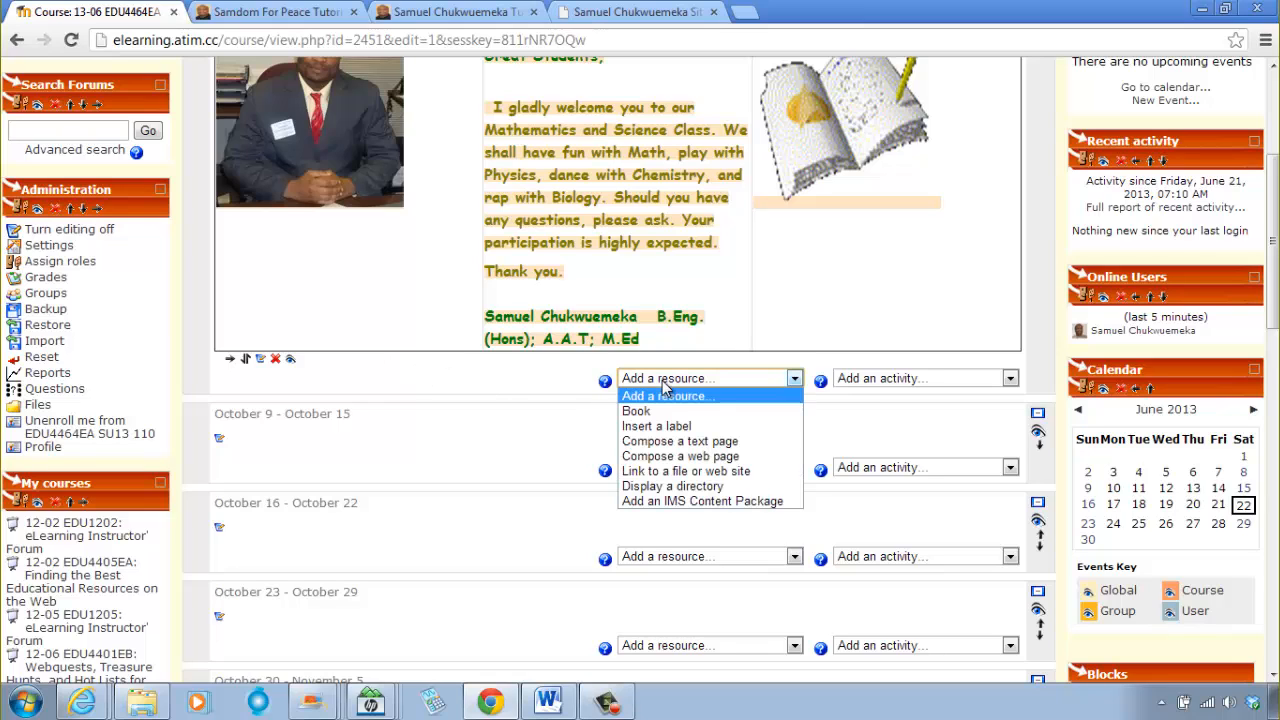
left_click(686, 427)
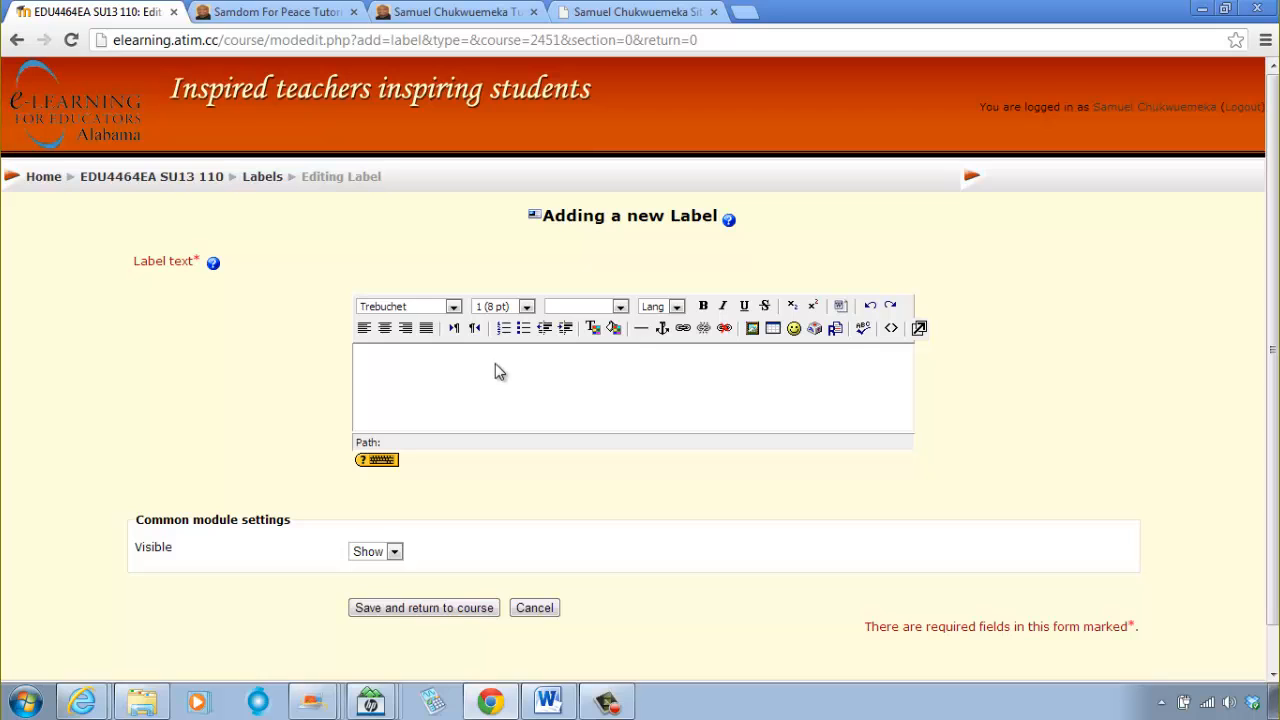
left_click(495, 364)
left_click(920, 329)
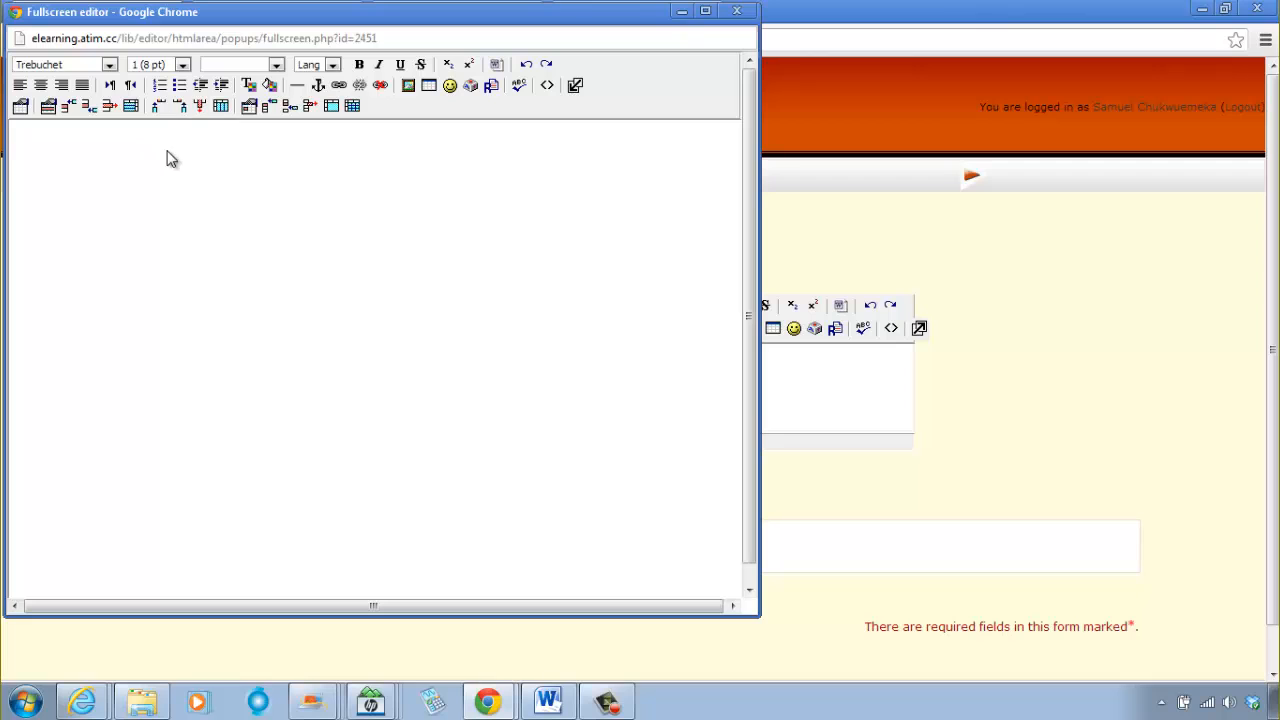
Step: Start inserting an image and upload banner.gif from the Moodle Images folder into the course's images folder
left_click(409, 85)
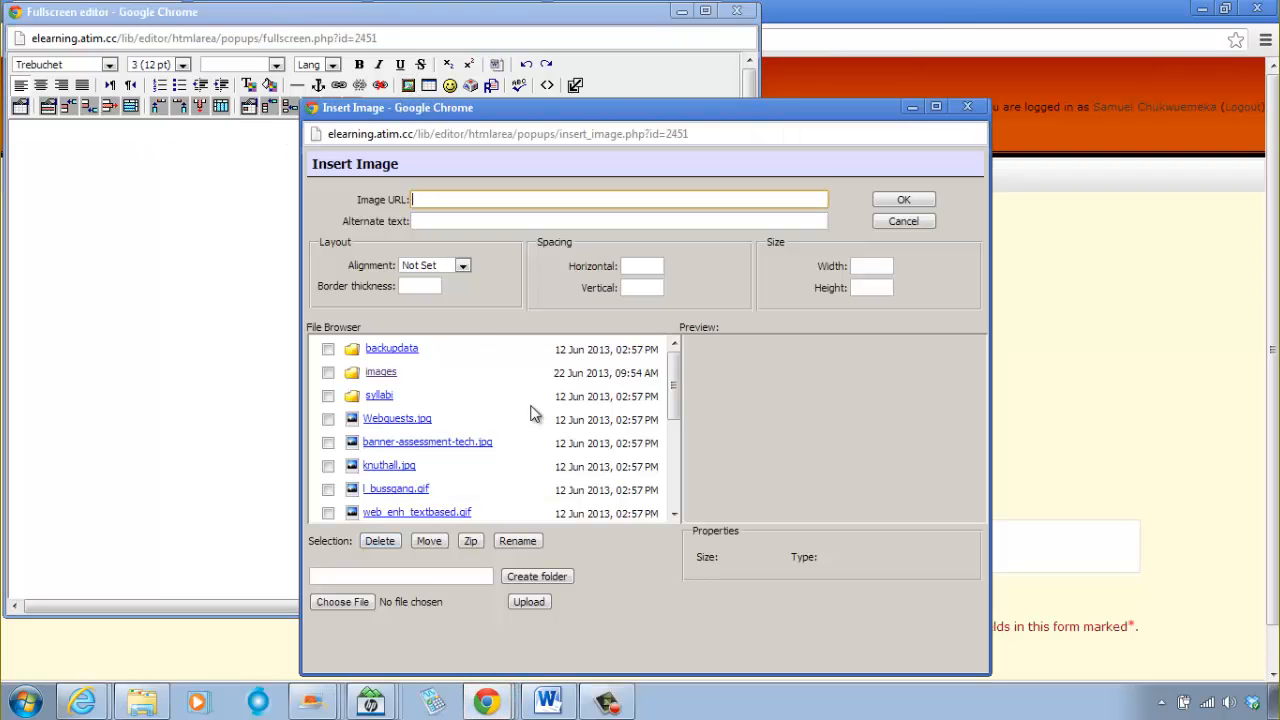
left_click(388, 374)
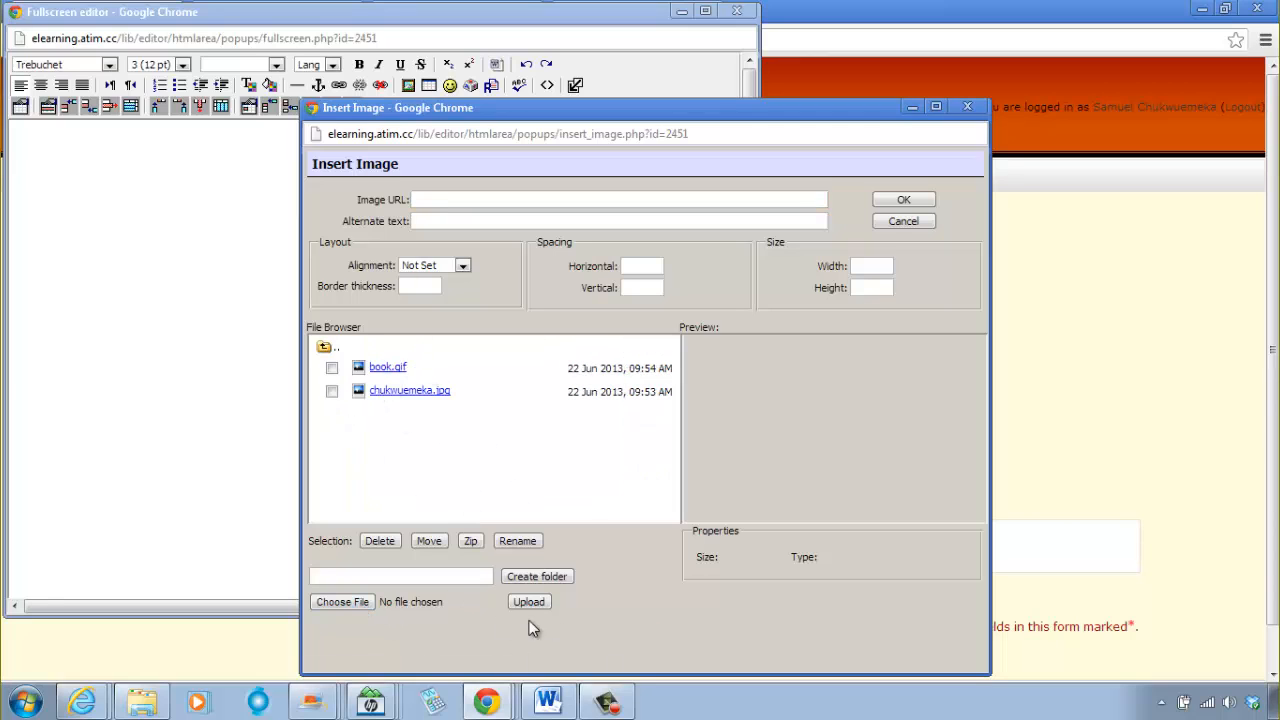
left_click(366, 605)
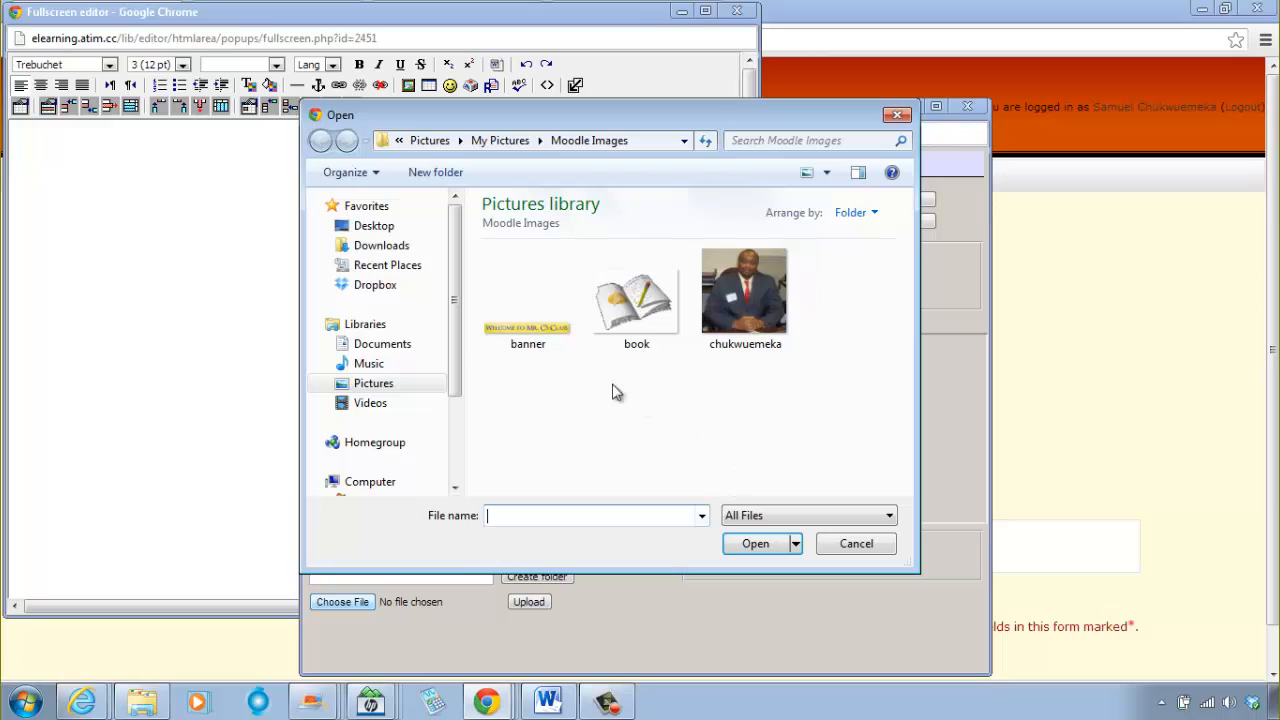
left_click(537, 331)
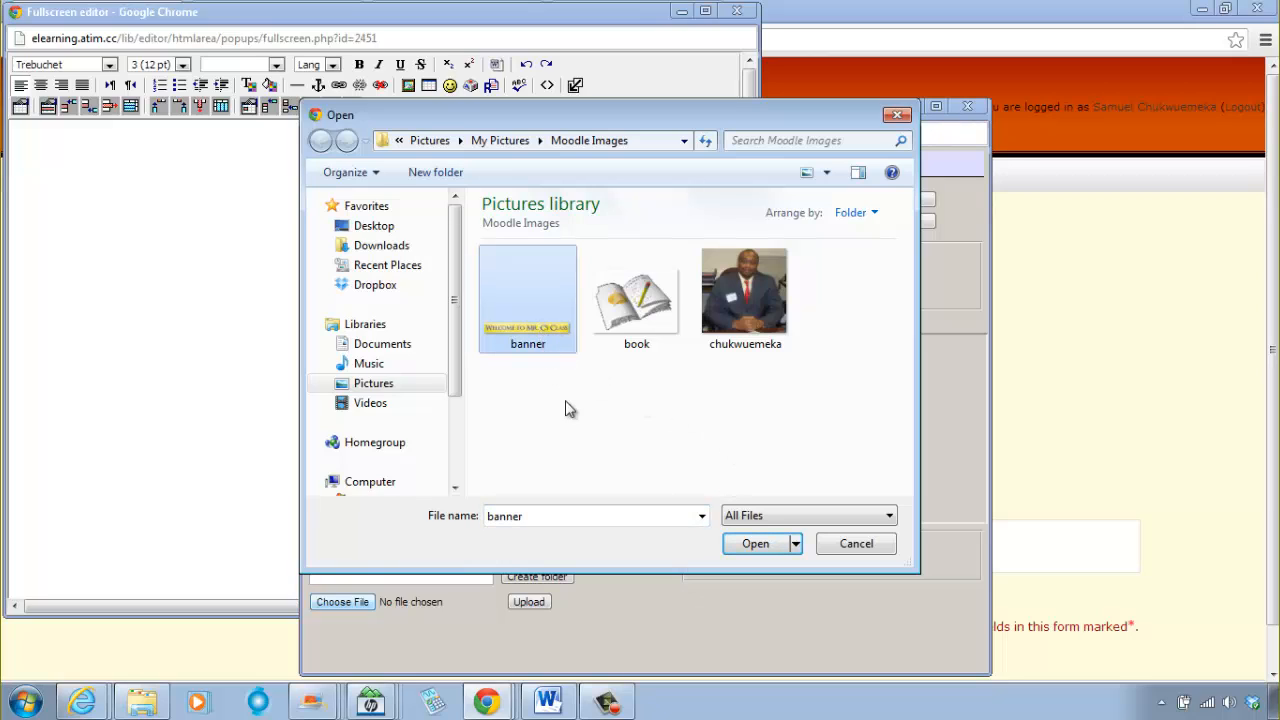
left_click(756, 546)
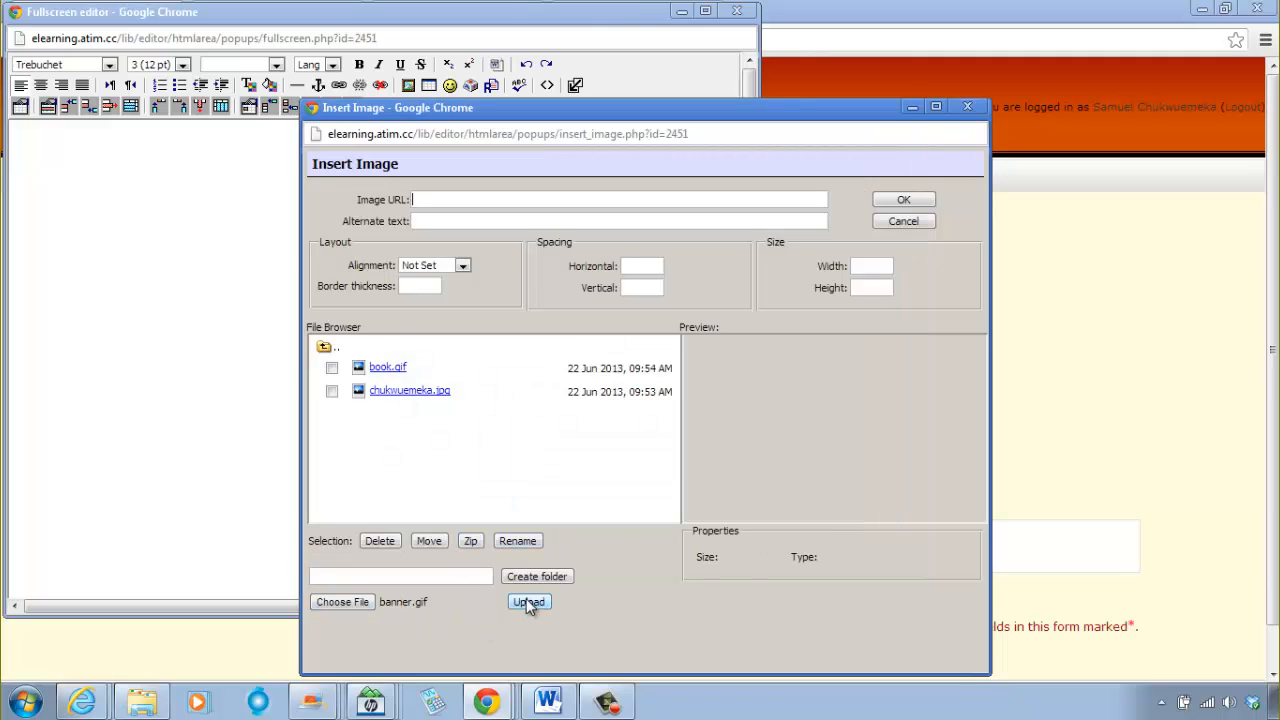
left_click(528, 601)
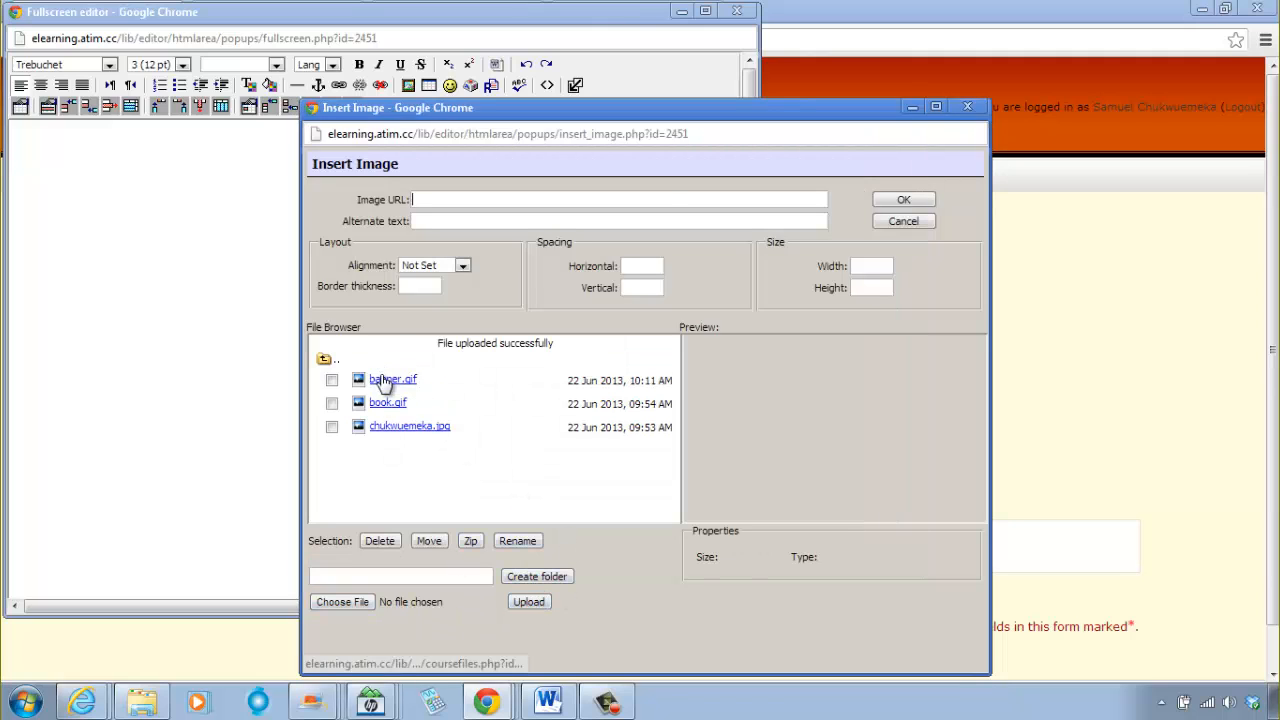
Step: Insert the uploaded banner.gif into the label with the alternate text "welcome banner"
left_click(385, 379)
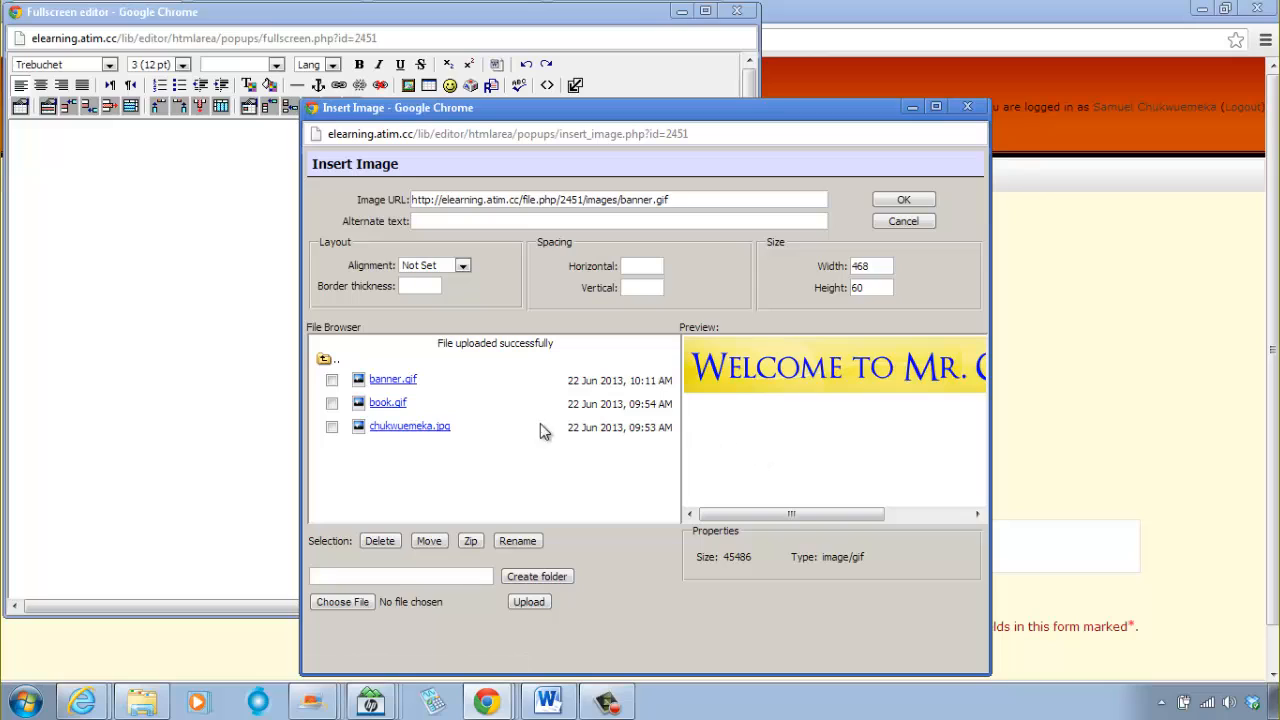
left_click(476, 220)
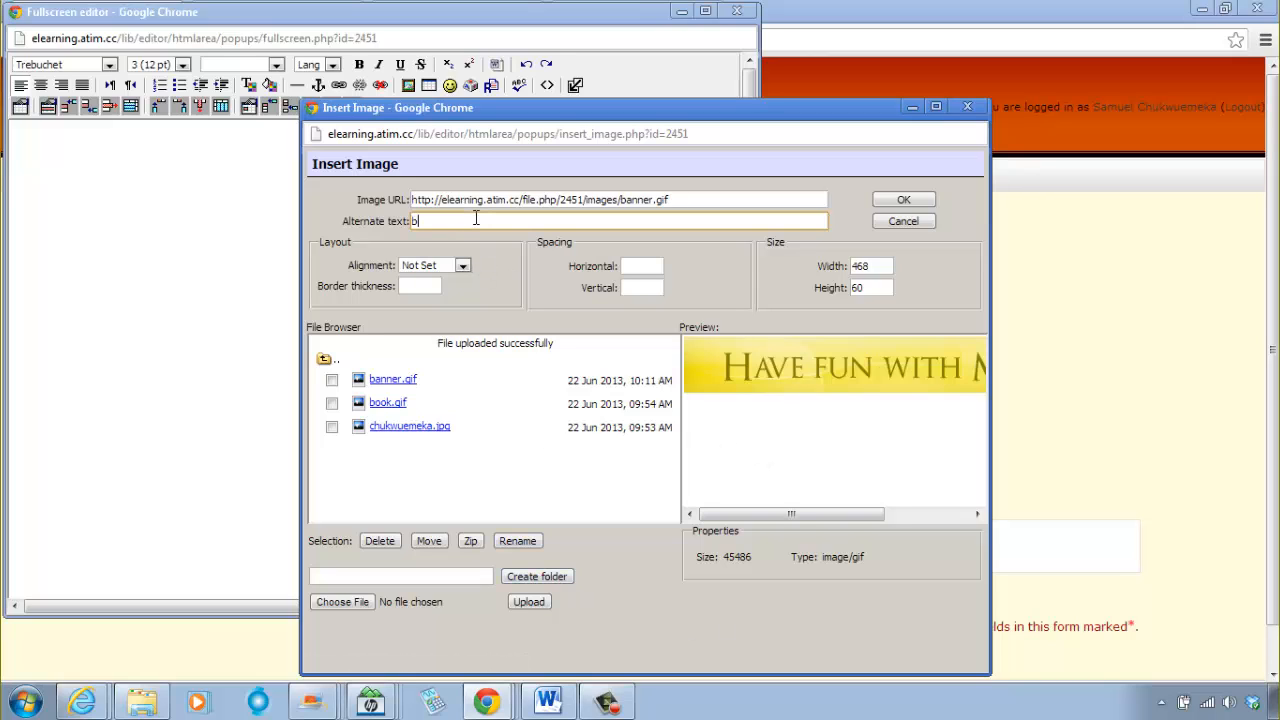
type("banner")
type("elcome")
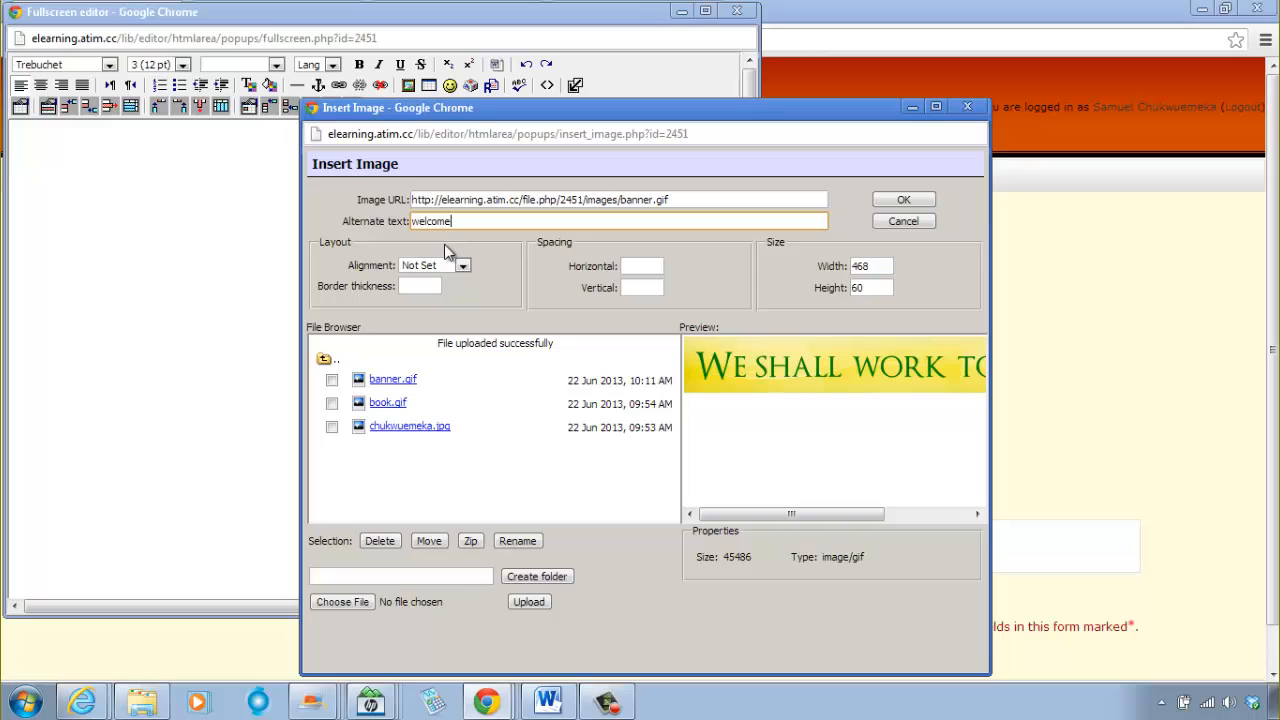
type(" banner")
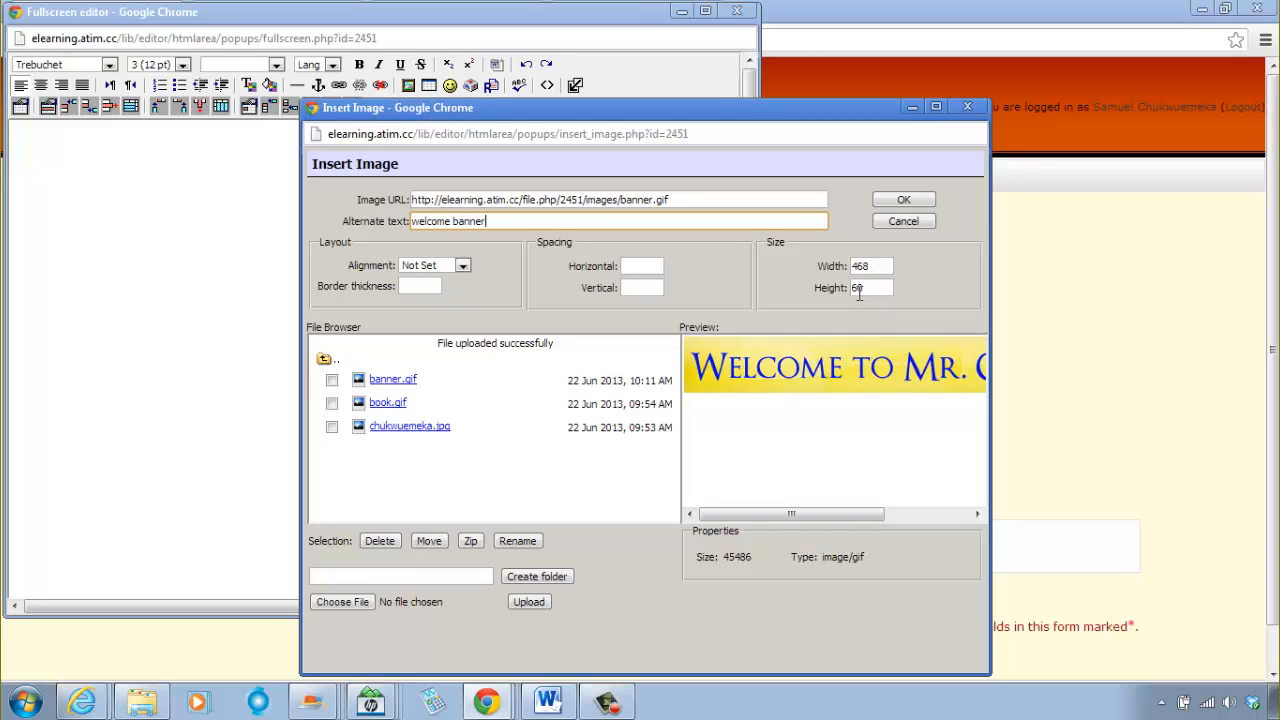
left_click(903, 203)
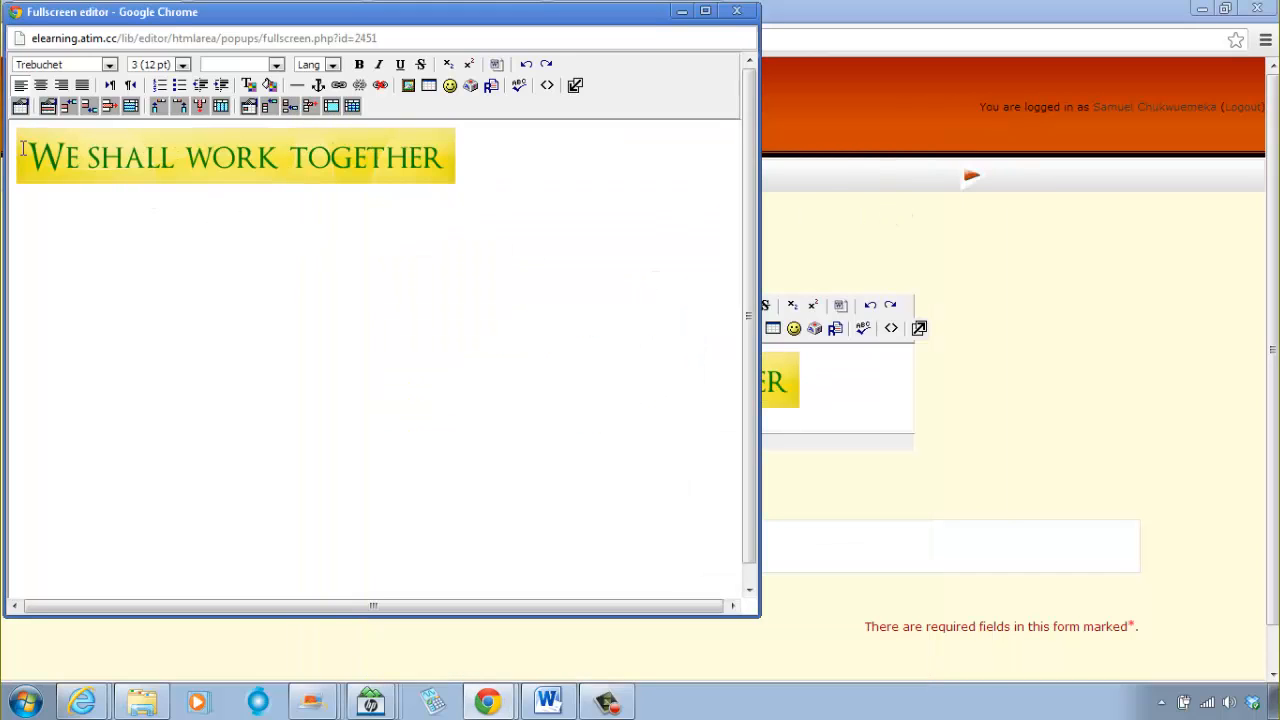
Step: Center the banner image in the label and save the label, returning to the course page
left_click_drag(14, 143, 378, 187)
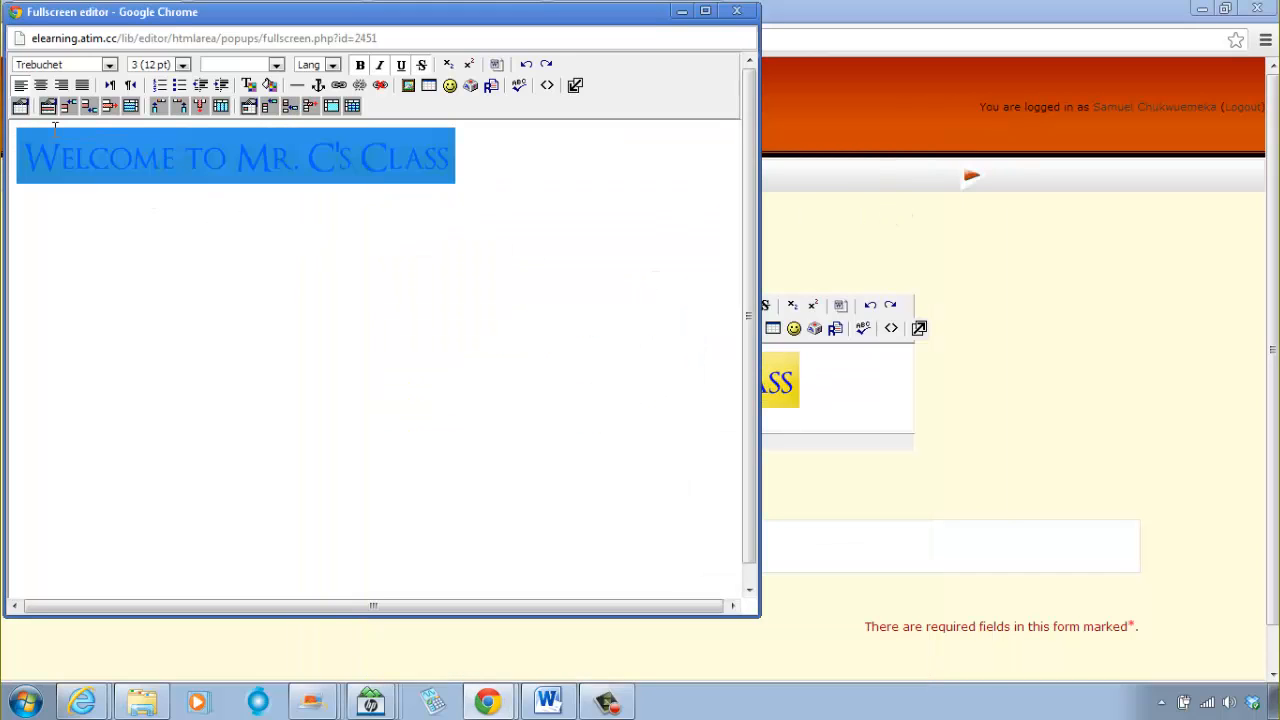
left_click(41, 85)
left_click(258, 324)
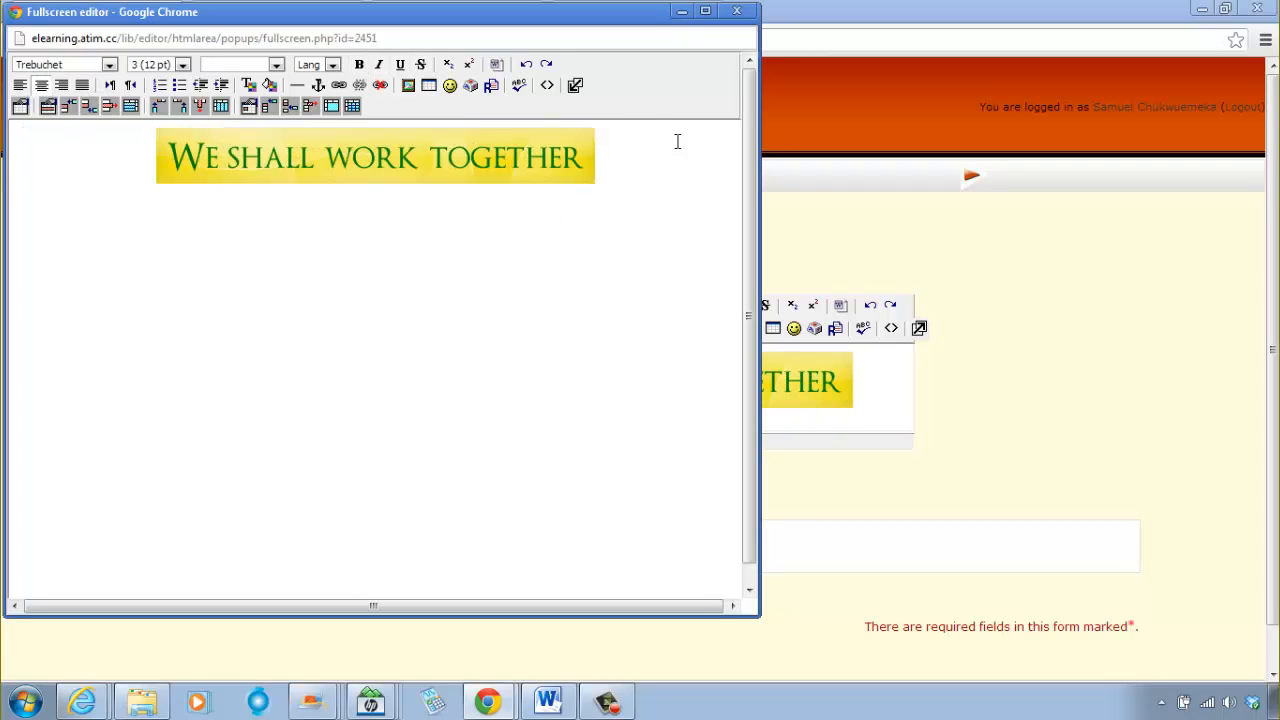
left_click(576, 86)
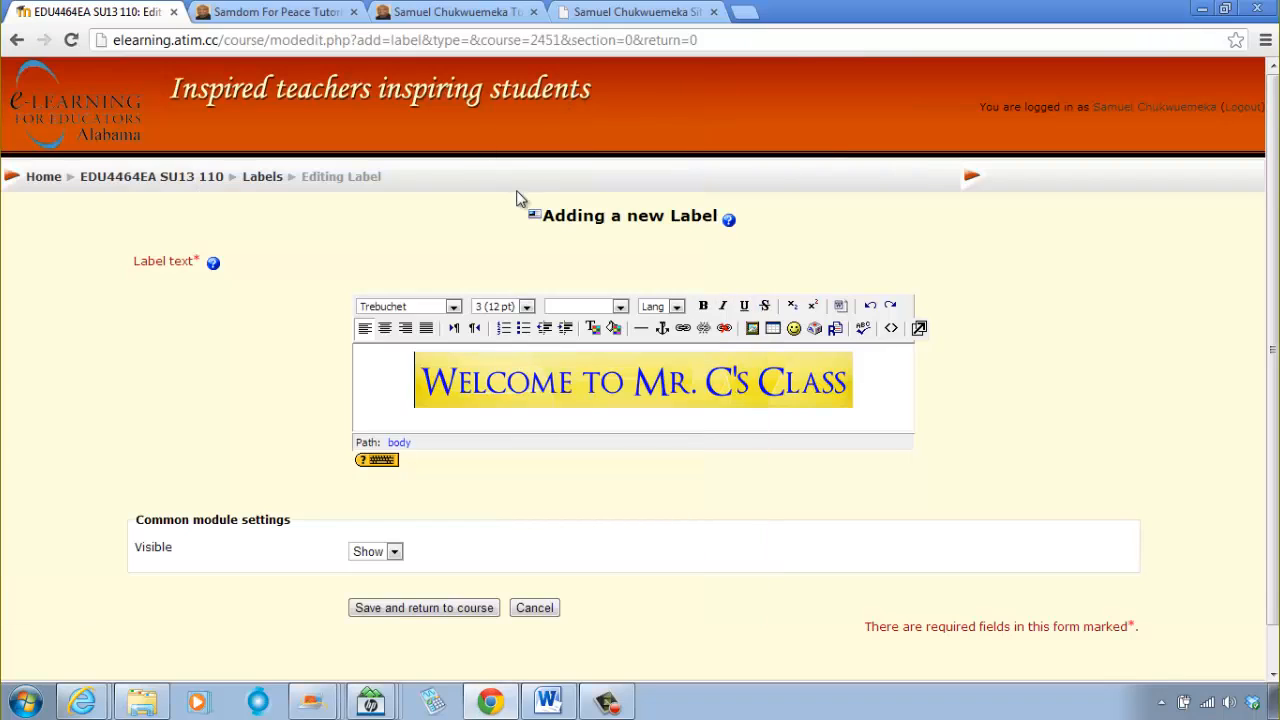
left_click(422, 608)
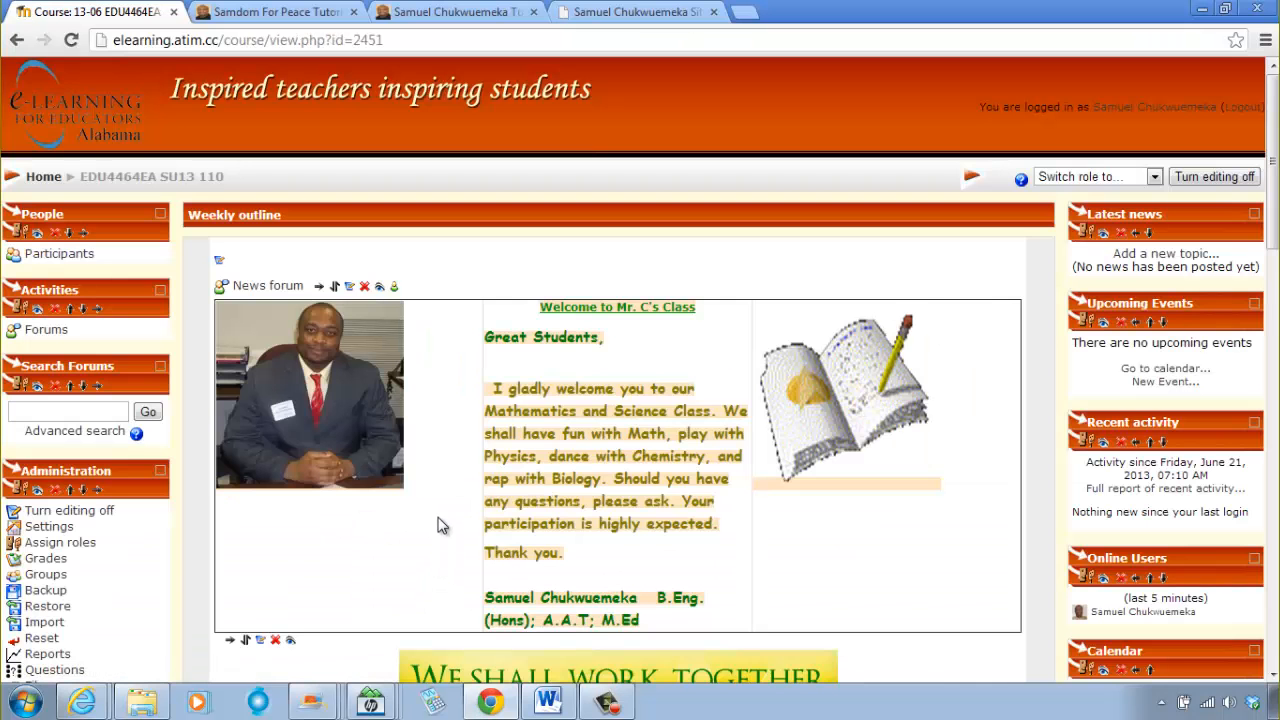
Step: Turn off course editing and switch to the Student role
scroll(548, 432, "down", 2)
scroll(548, 432, "down", 1)
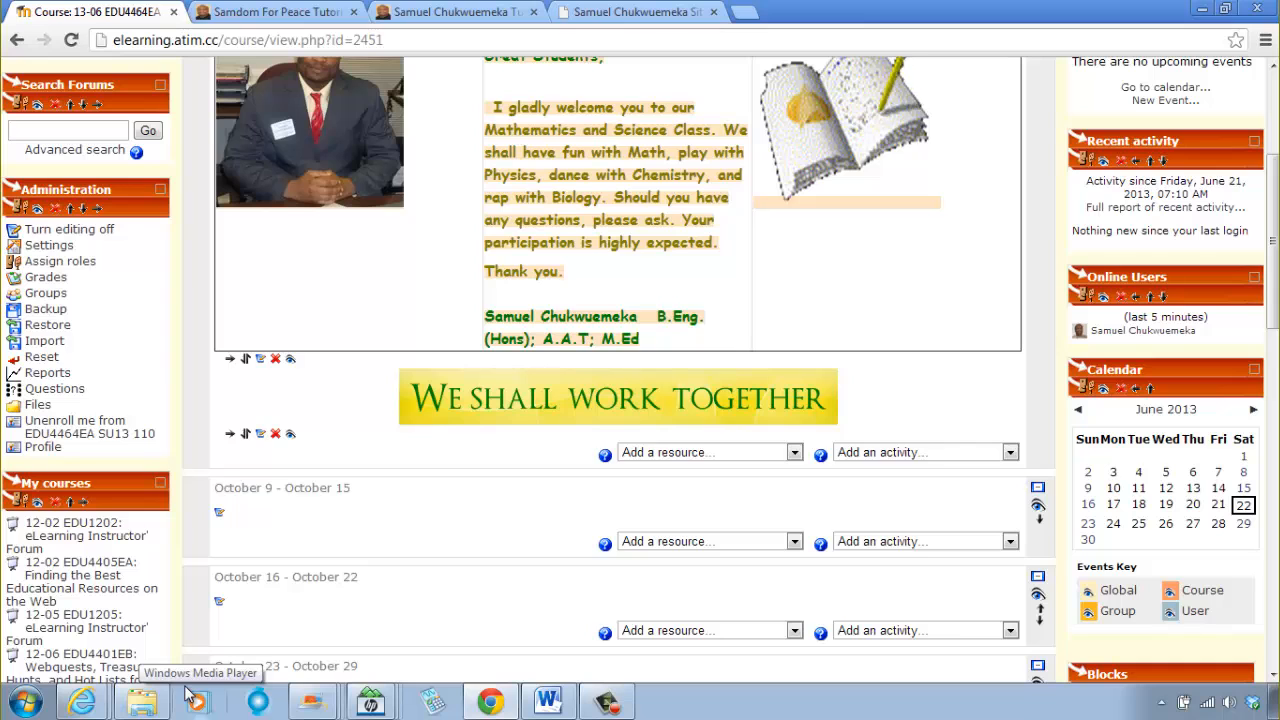
scroll(671, 613, "up", 3)
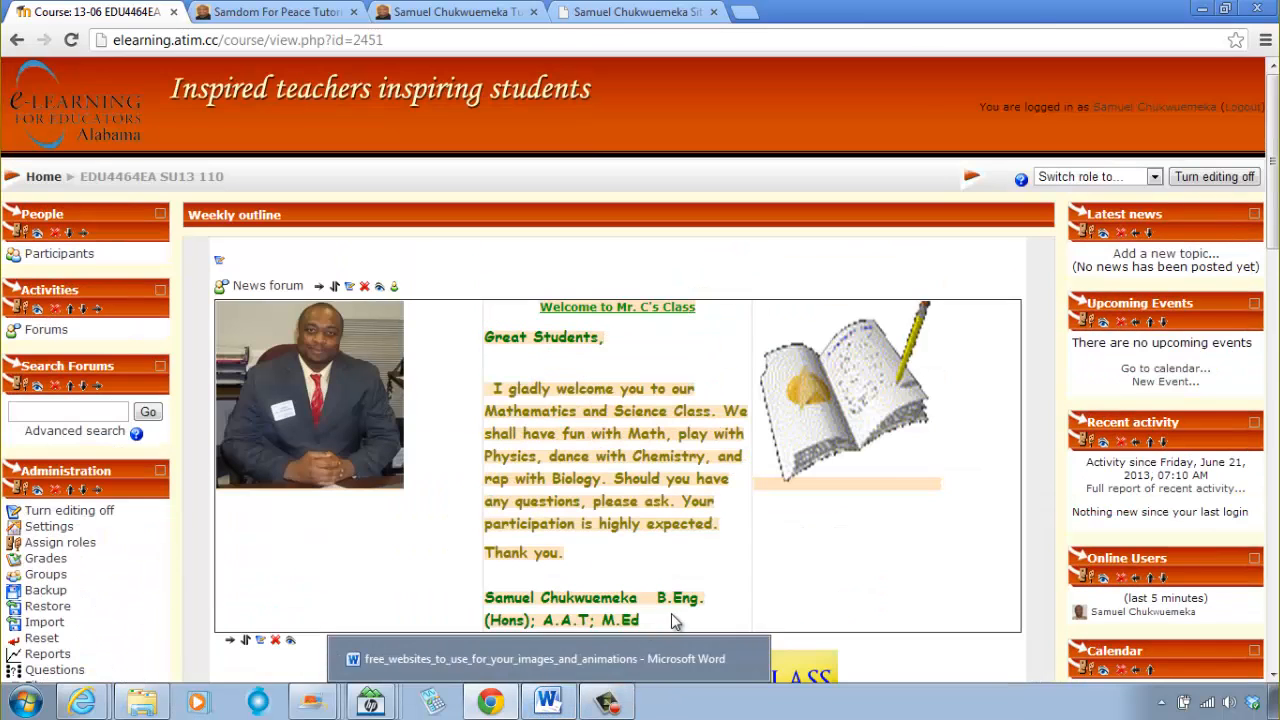
left_click(1230, 177)
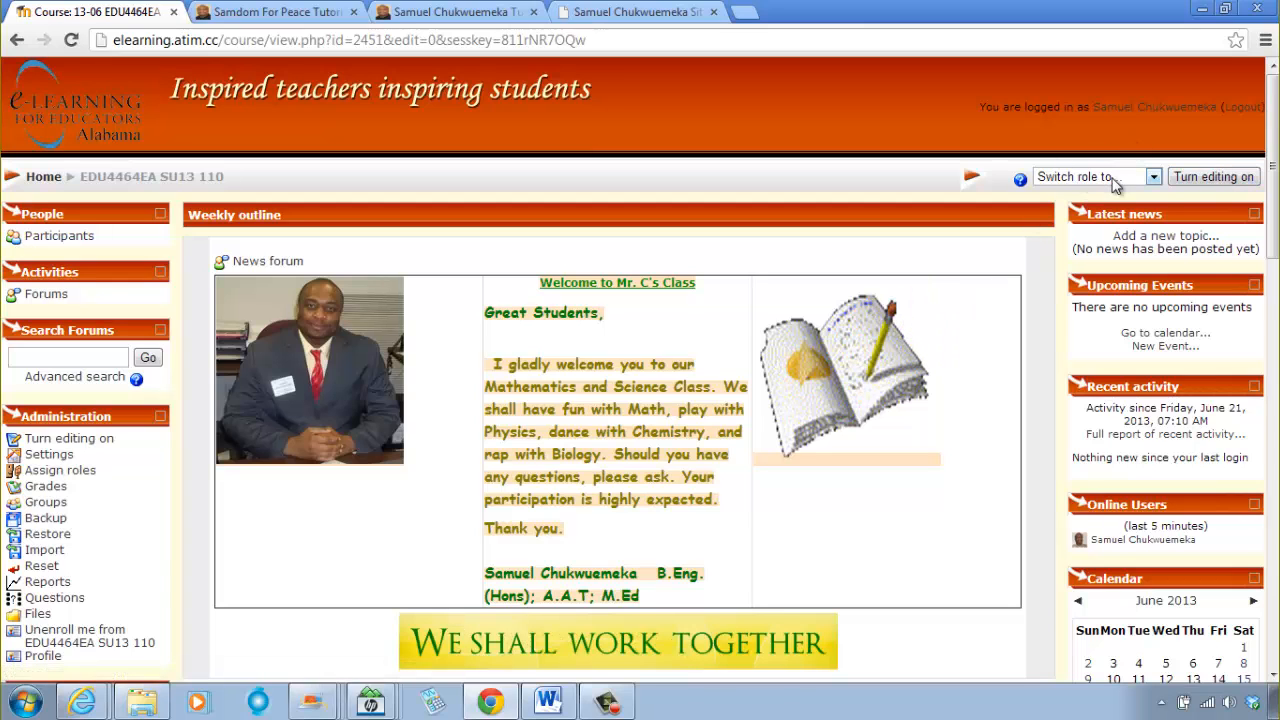
left_click(1113, 183)
left_click(1068, 222)
Step: Examine the welcome section and animated banner on the course page as a student
scroll(660, 365, "down", 3)
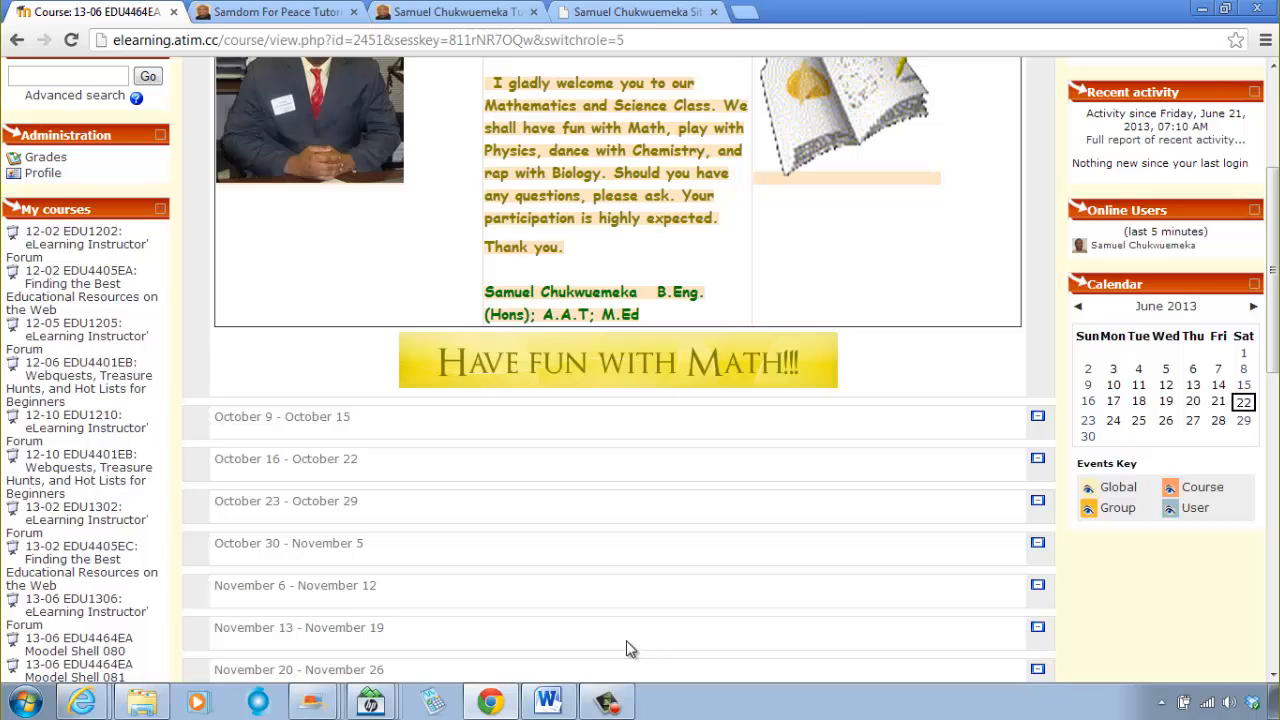
scroll(621, 646, "up", 3)
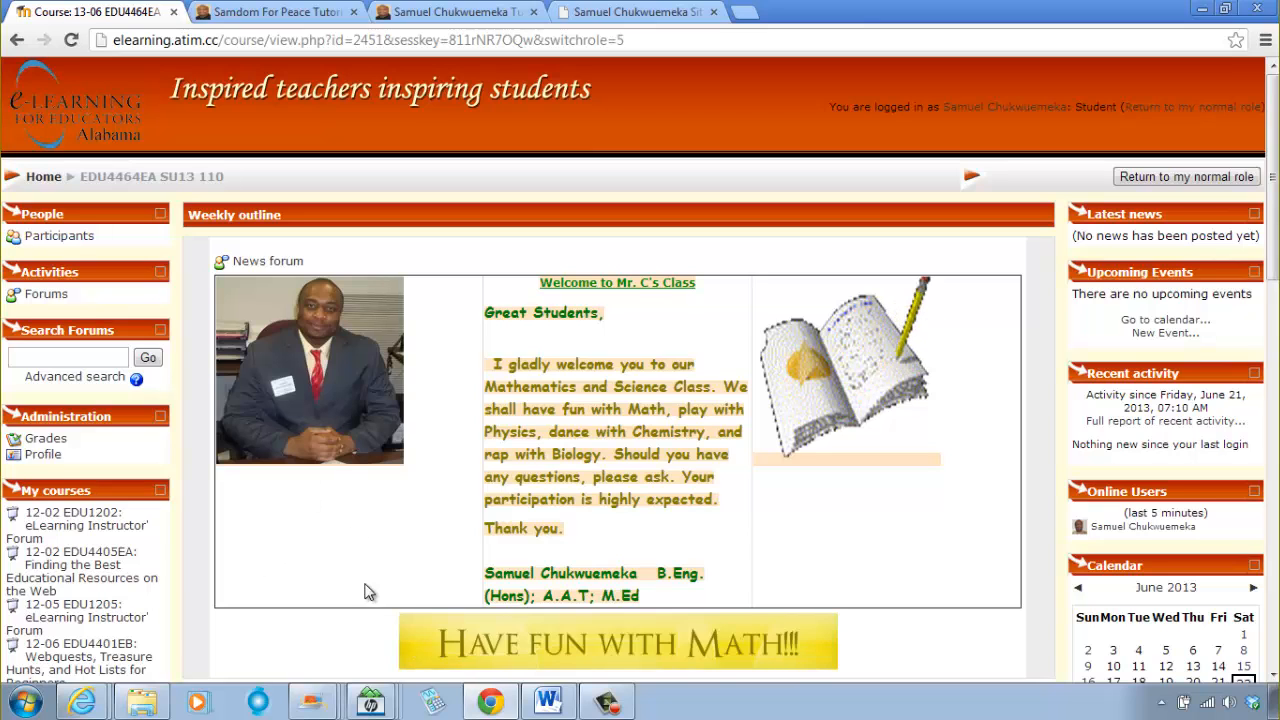
scroll(365, 561, "down", 1)
scroll(365, 561, "down", 1)
scroll(350, 565, "up", 2)
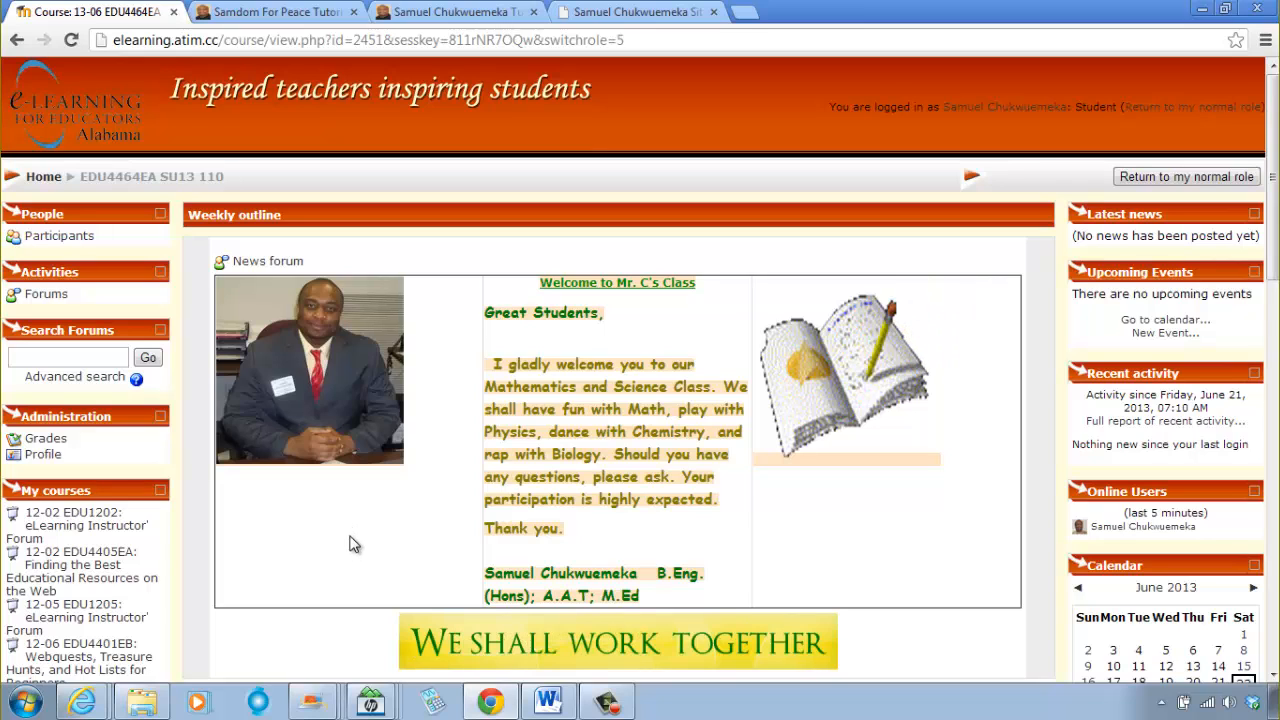
scroll(352, 546, "down", 2)
scroll(355, 546, "up", 2)
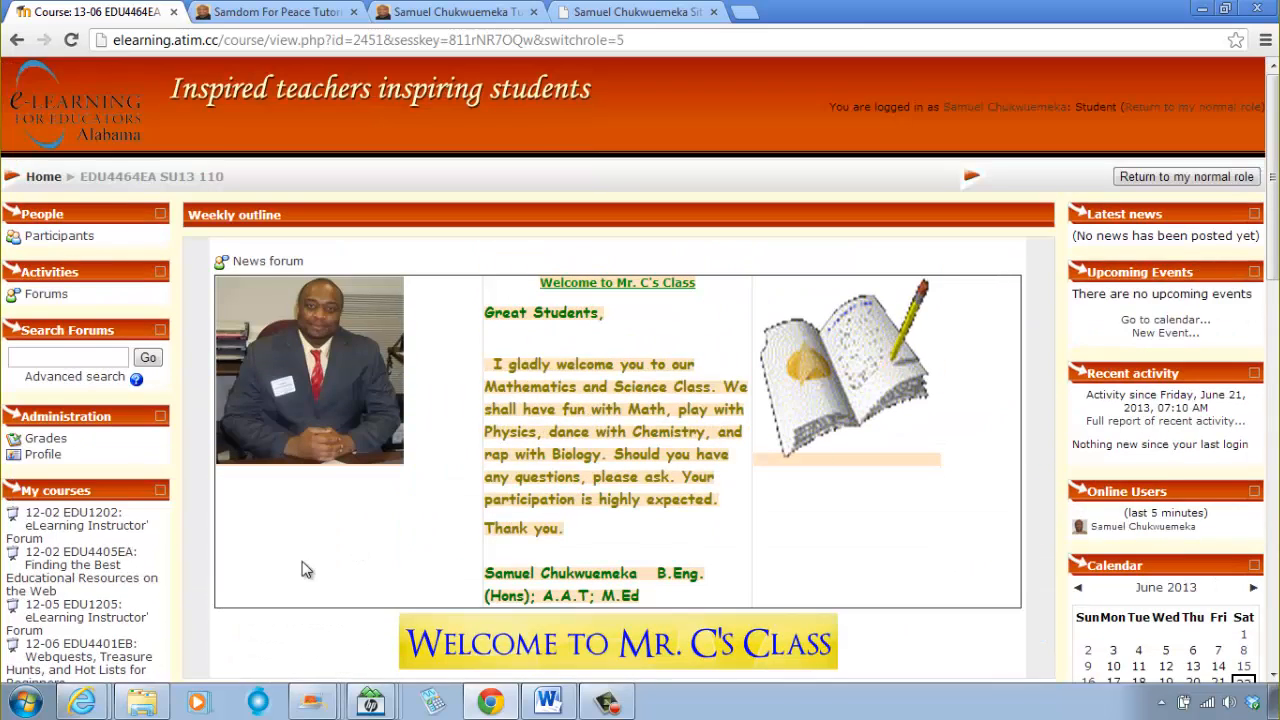
Step: Return to the normal role and check the course page with the banner again
left_click(1212, 178)
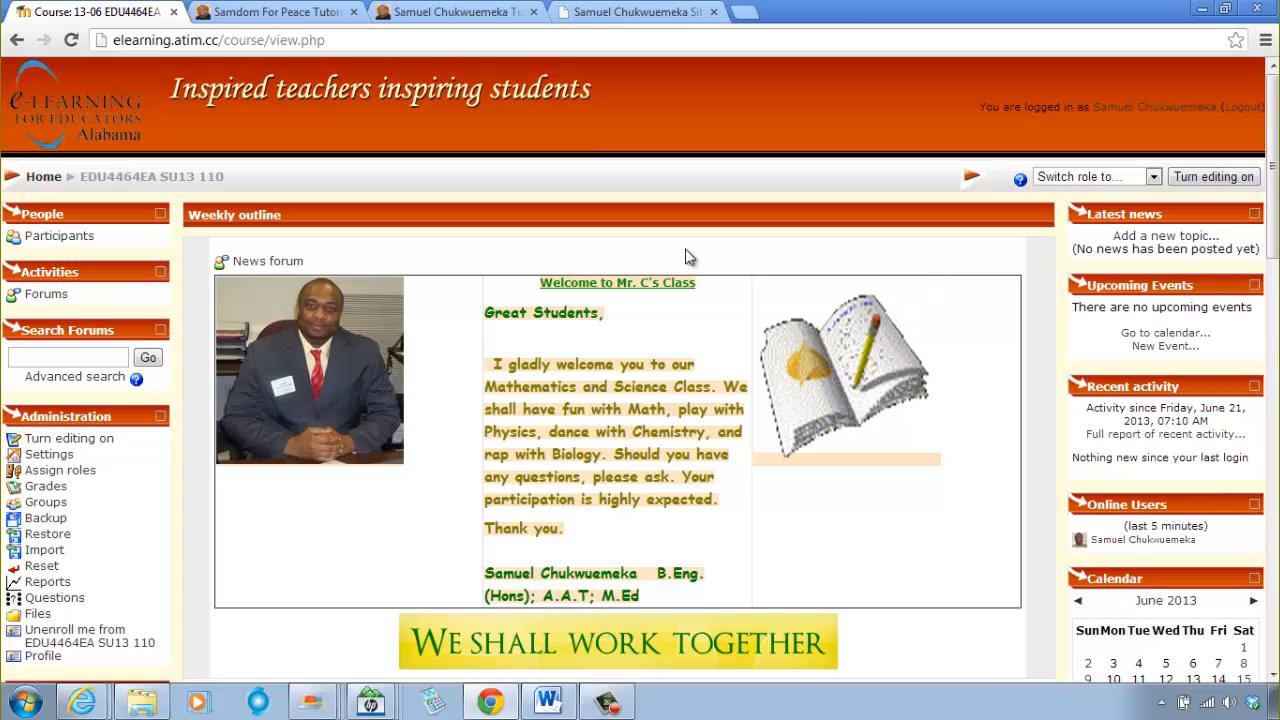
scroll(704, 405, "down", 3)
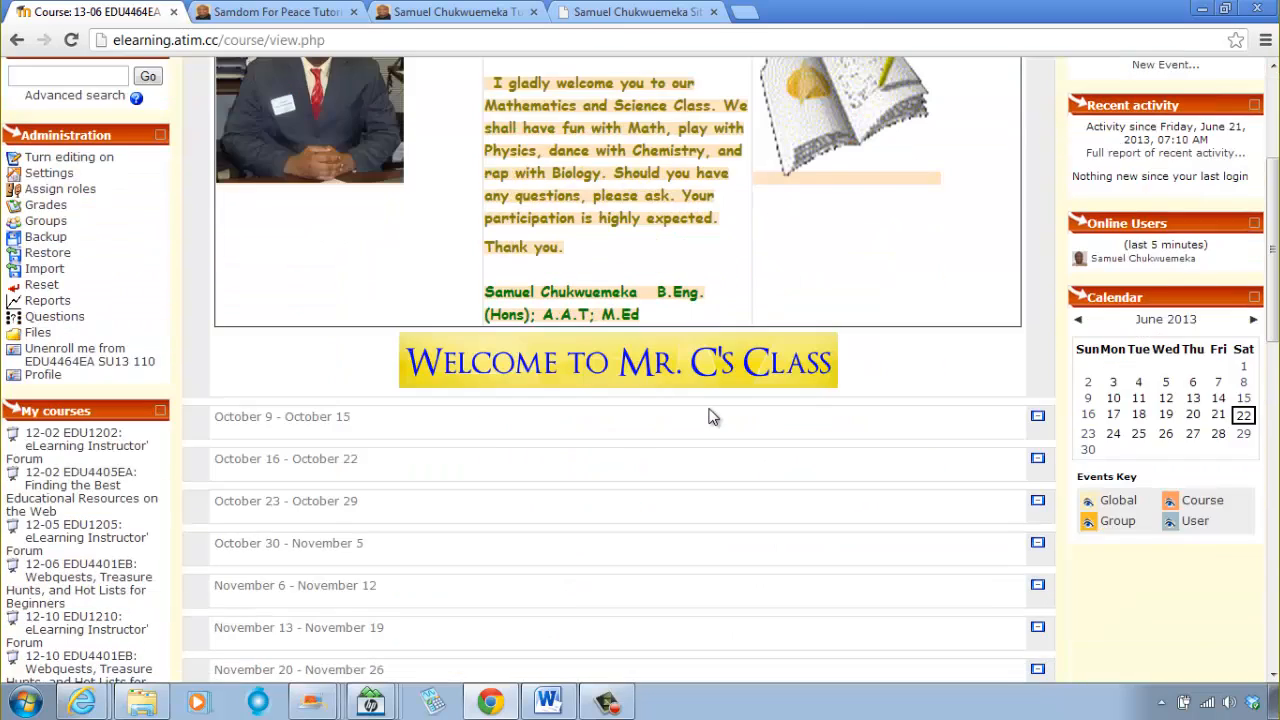
scroll(707, 410, "up", 2)
scroll(707, 403, "up", 1)
scroll(700, 398, "down", 2)
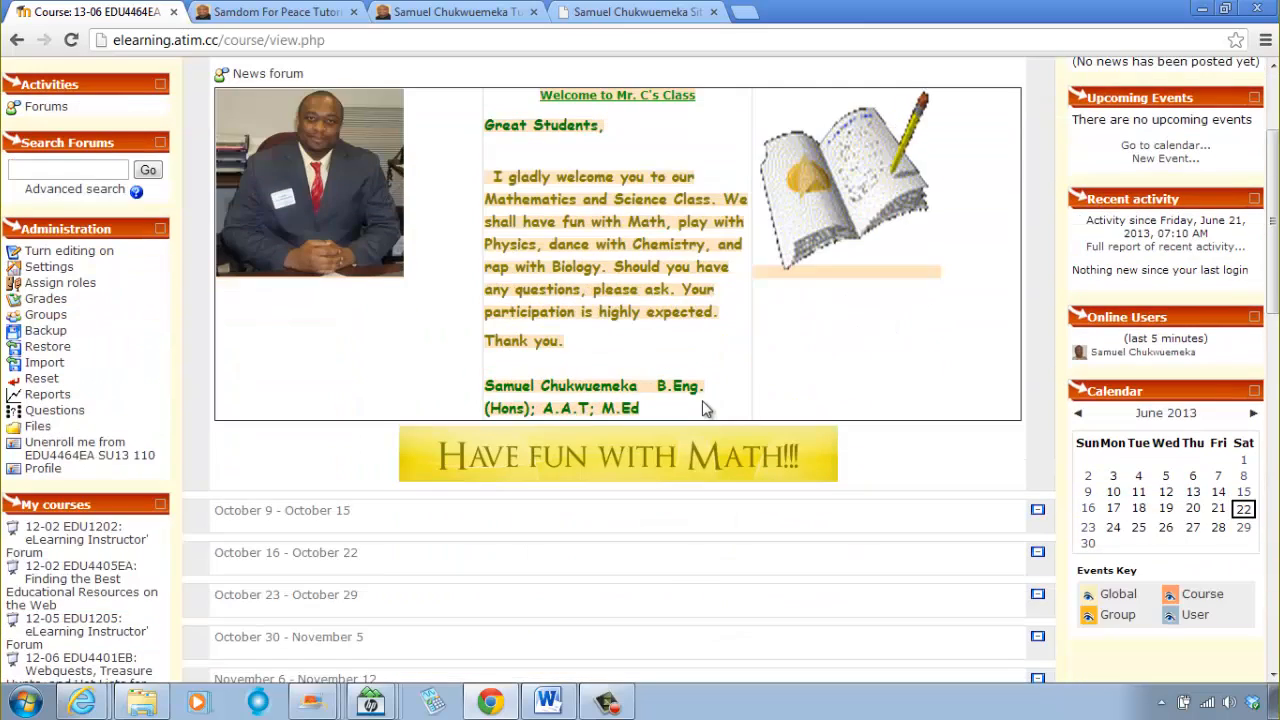
scroll(698, 395, "up", 2)
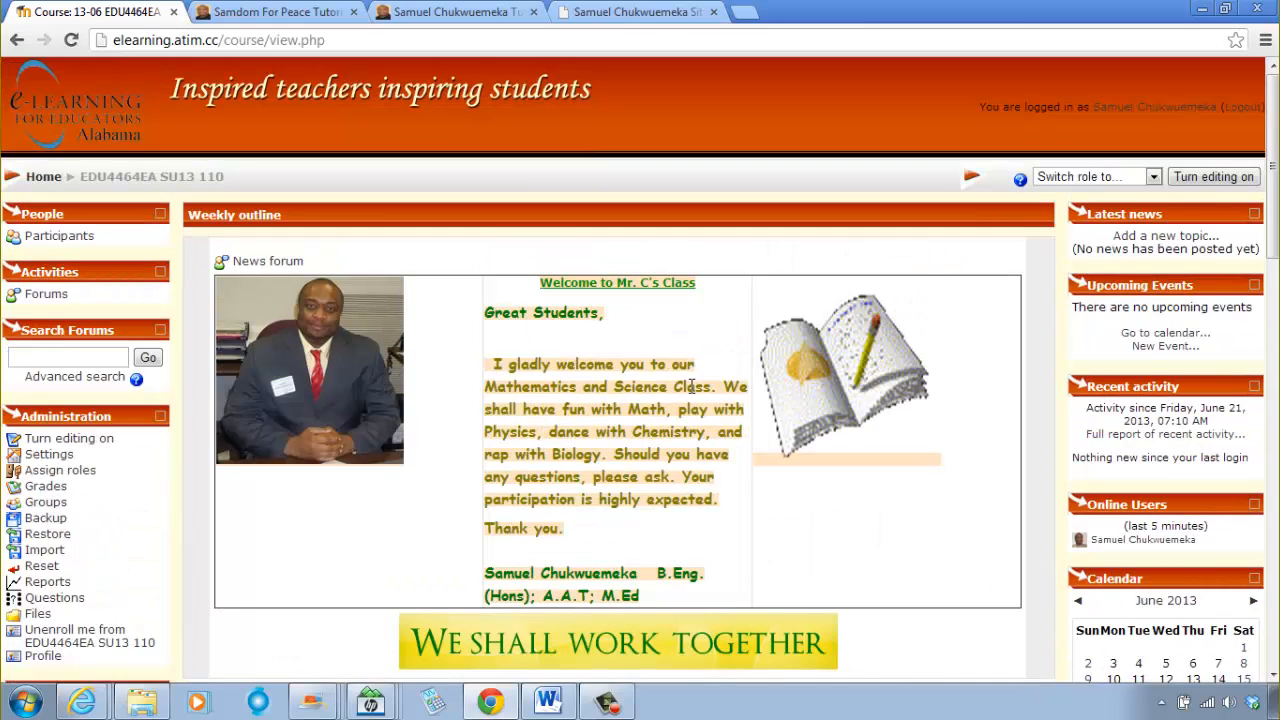